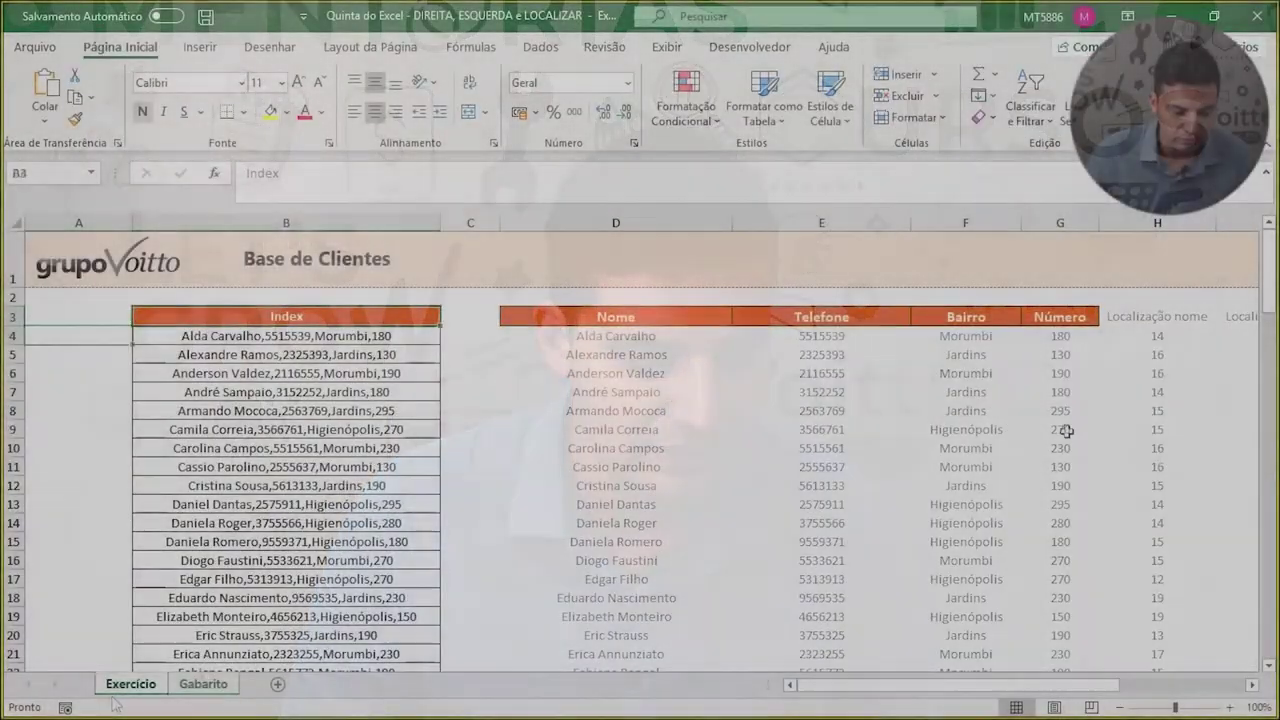
# - Inspect the combined client entry in B4 and the empty first Nome cell D4
pyautogui.click(392, 337)
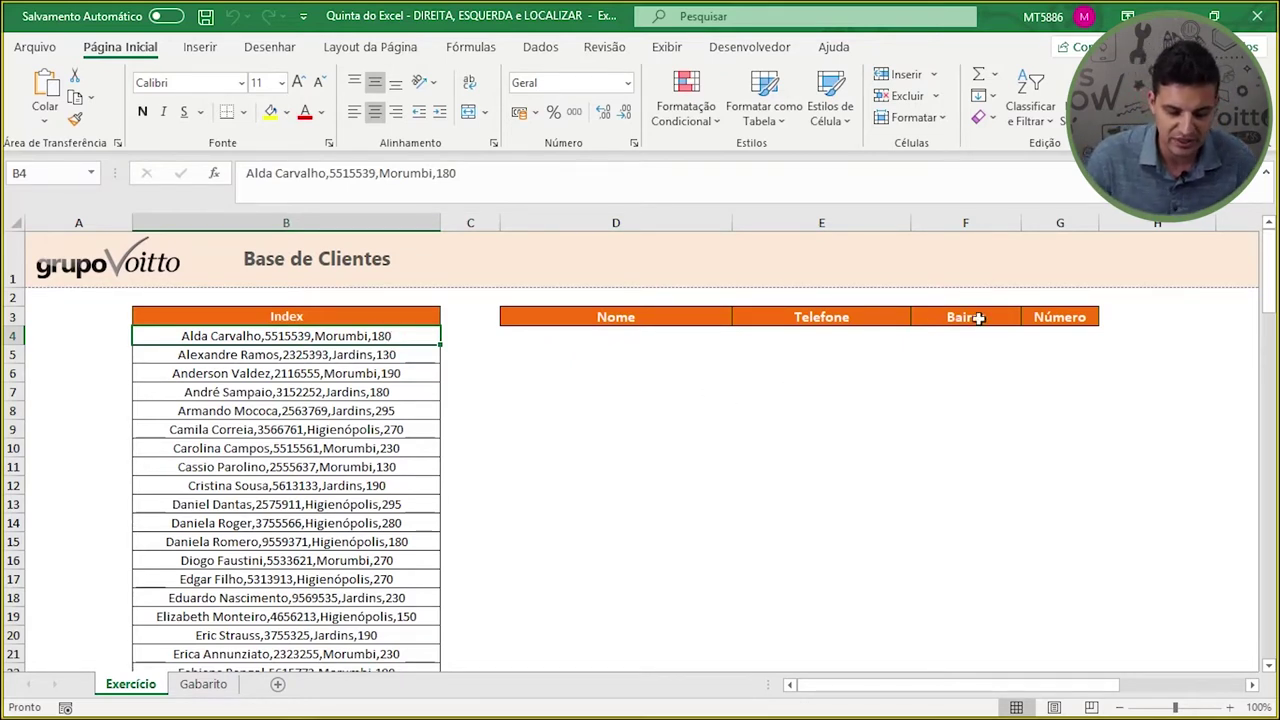
pyautogui.click(1060, 335)
pyautogui.click(656, 342)
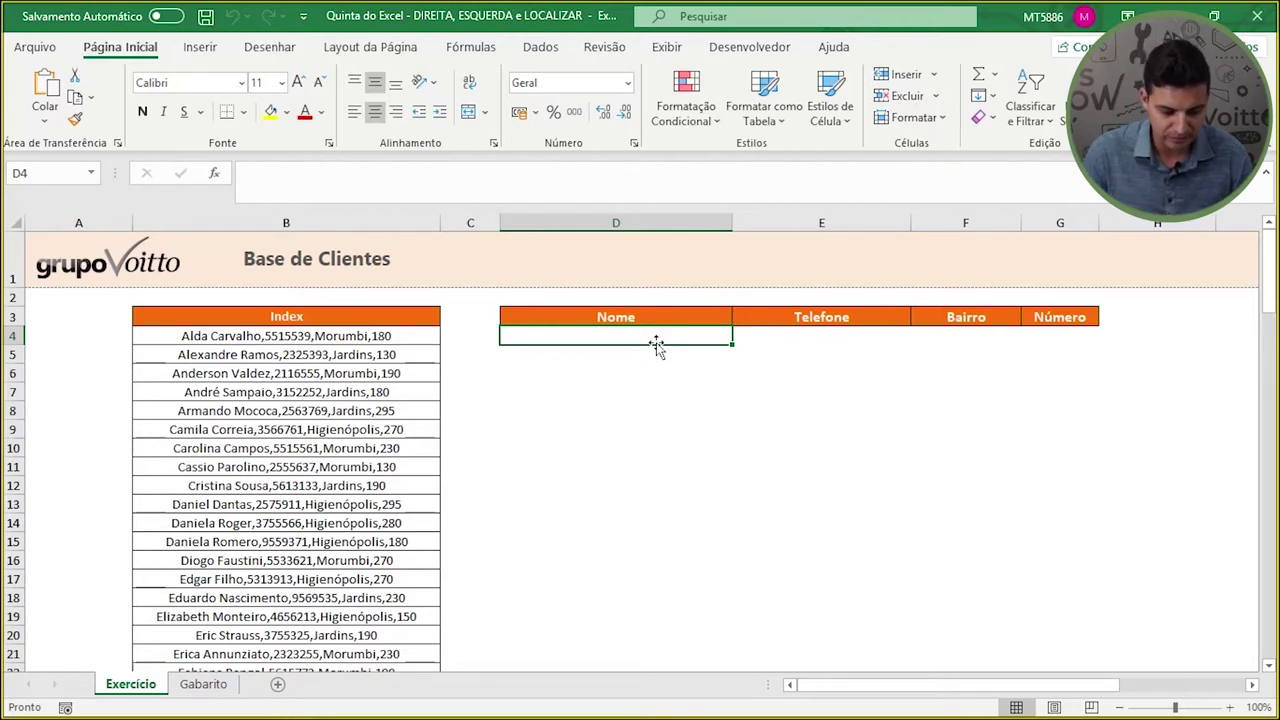
pyautogui.click(307, 338)
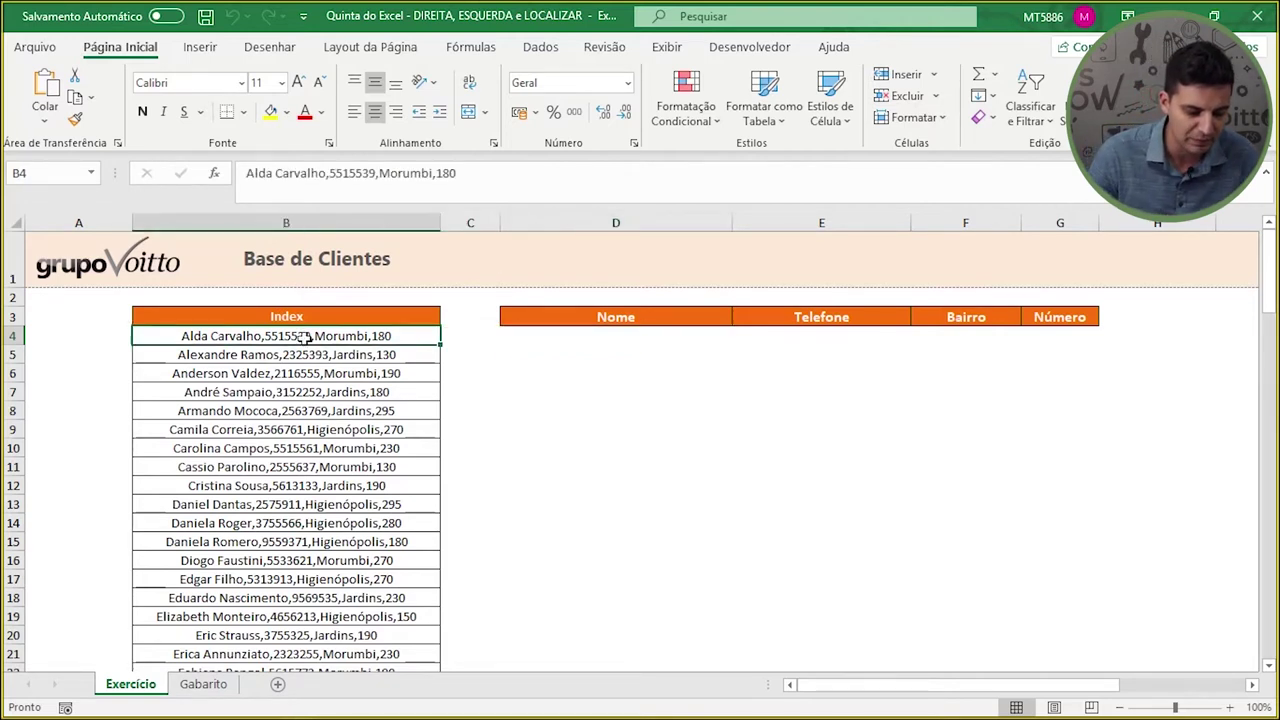
# - Insert the ESQUERDA function into B4 from the Fórmulas > Texto function list
pyautogui.click(478, 48)
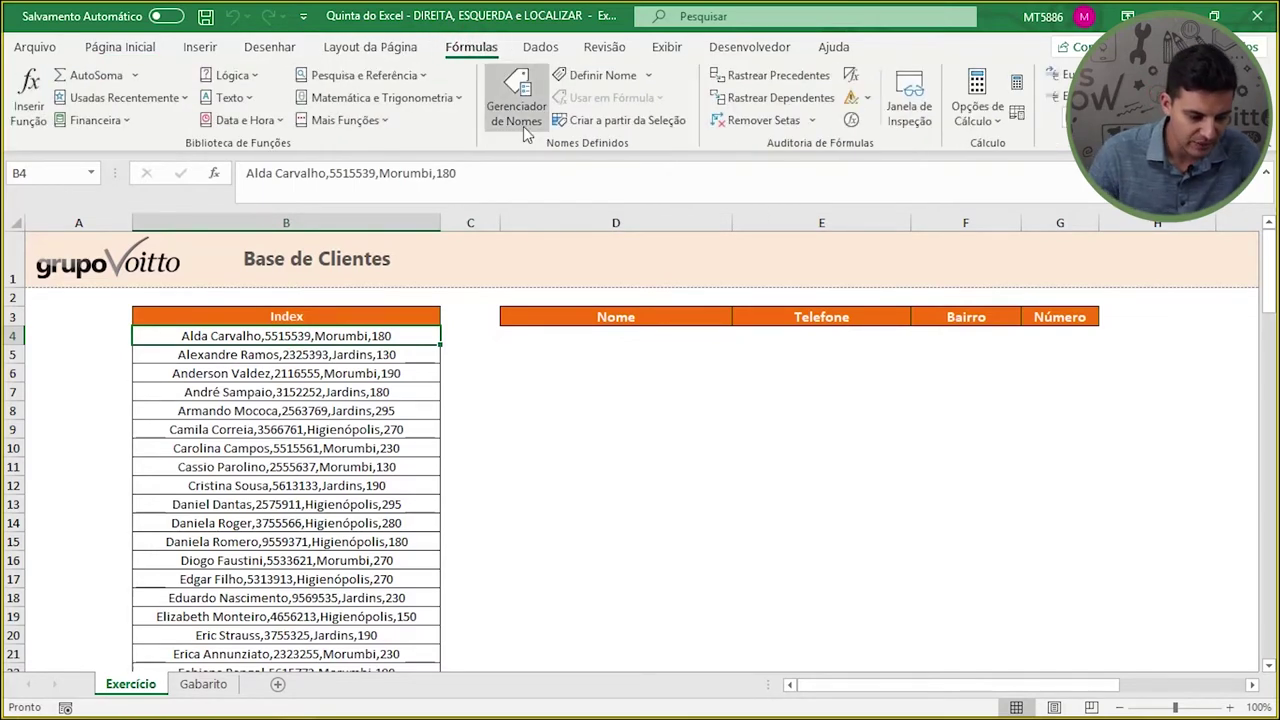
pyautogui.click(249, 100)
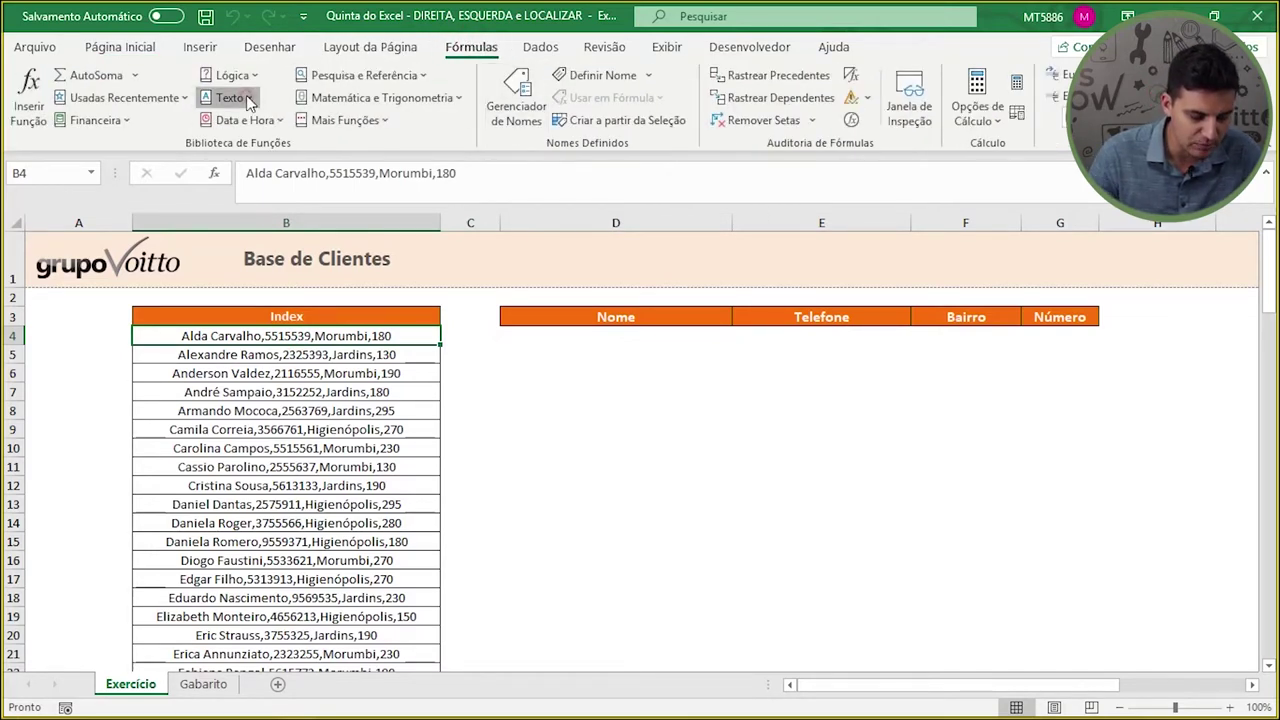
pyautogui.moveTo(336, 210); pyautogui.dragTo(339, 255)
pyautogui.click(259, 263)
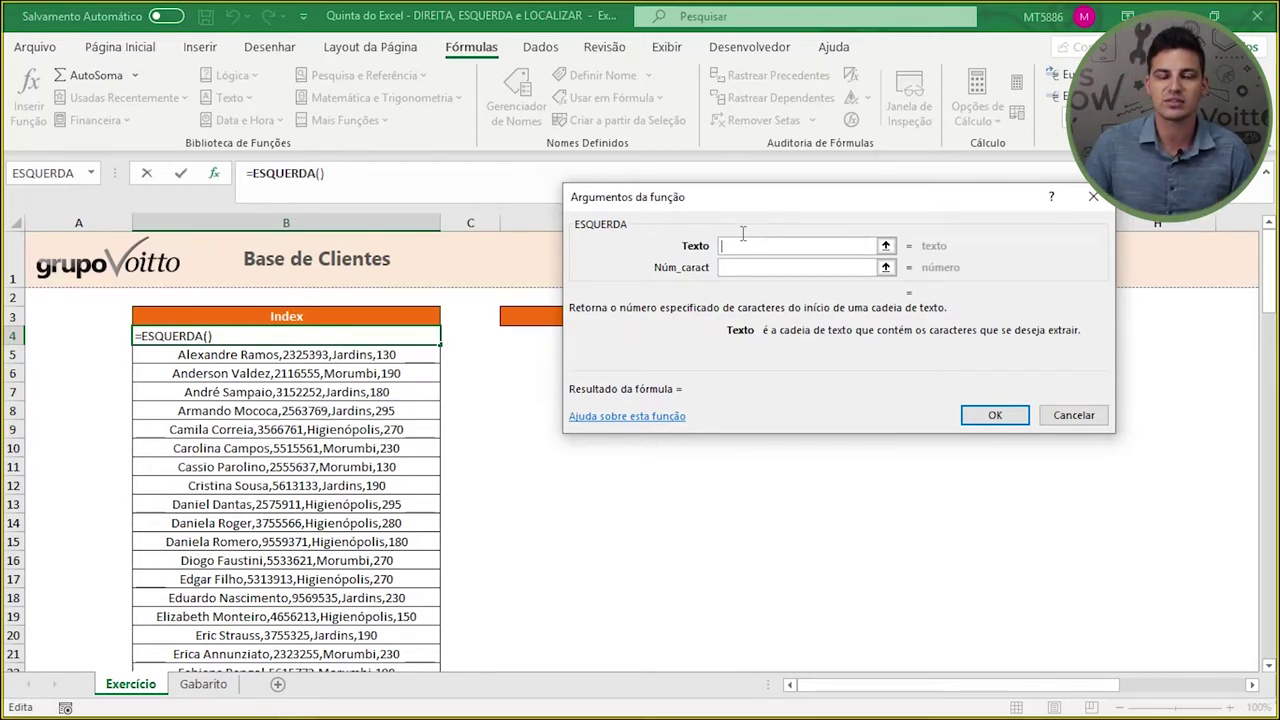
# - Cancel the ESQUERDA entry without inserting a formula and select D4
pyautogui.click(727, 266)
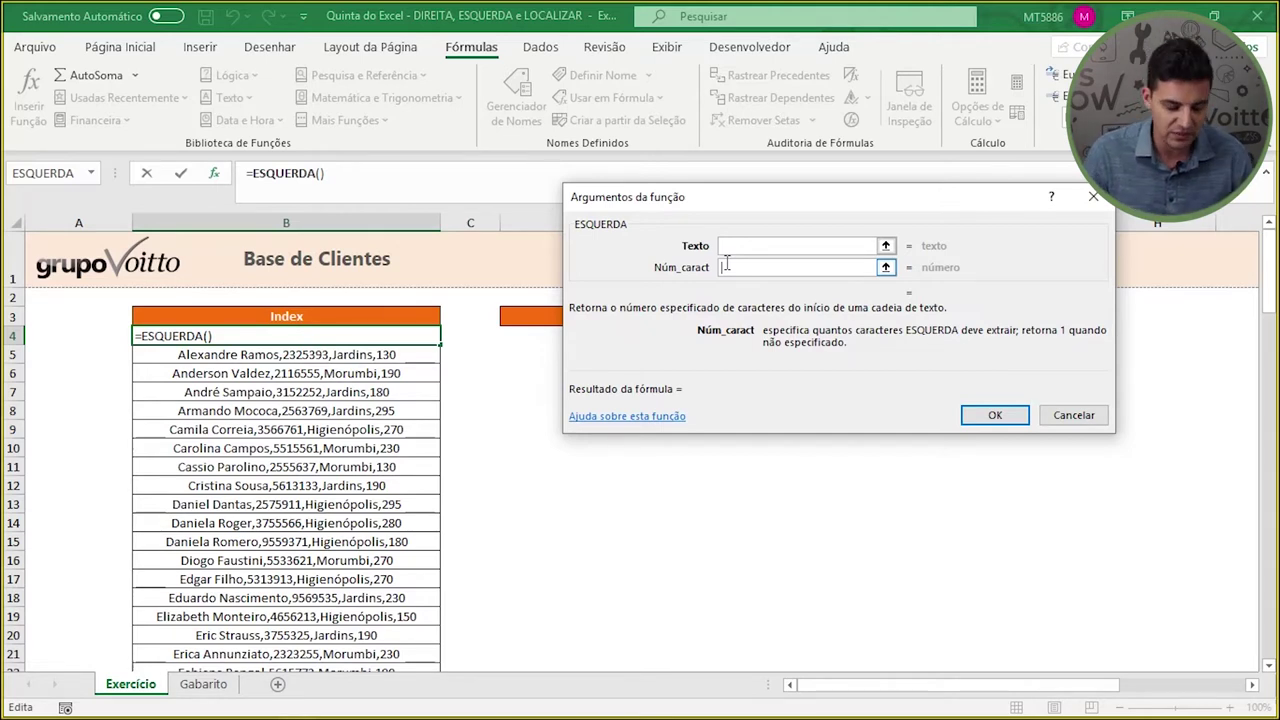
pyautogui.press('Escape')
pyautogui.click(620, 340)
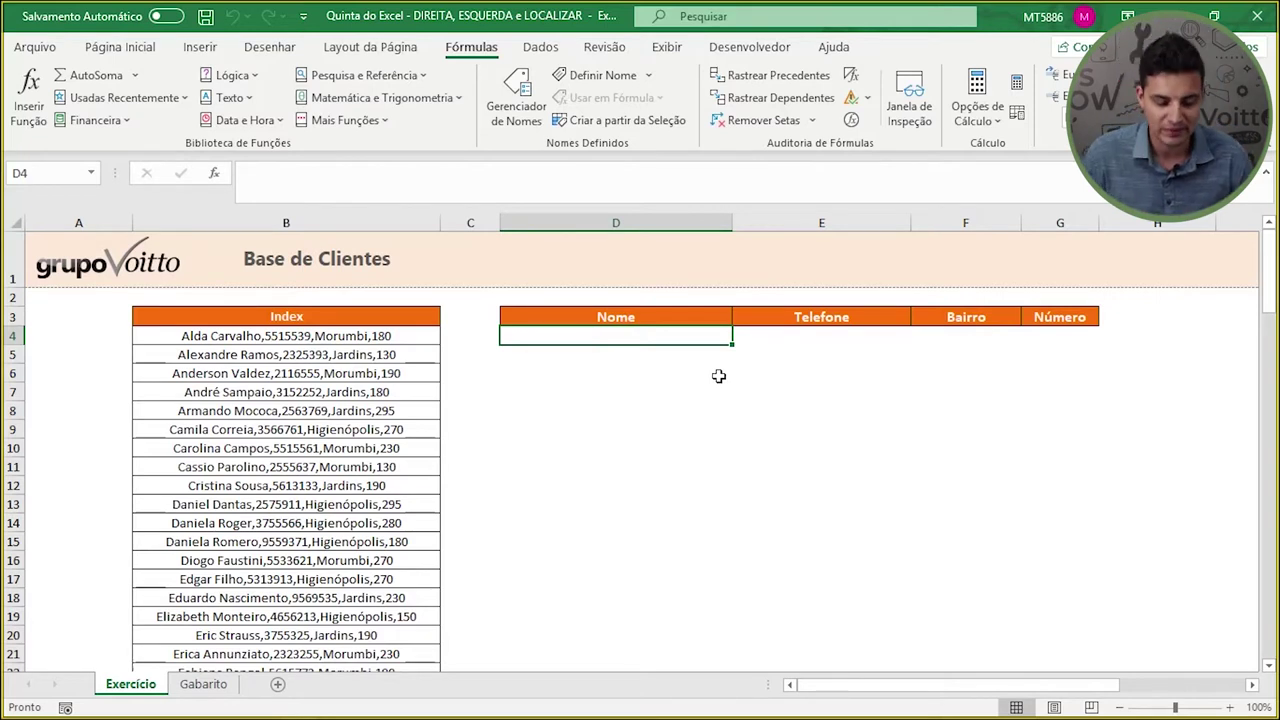
# - Enter =ESQUERDA(B4) in D4 to pull the start of the first client entry
pyautogui.write('=erq')
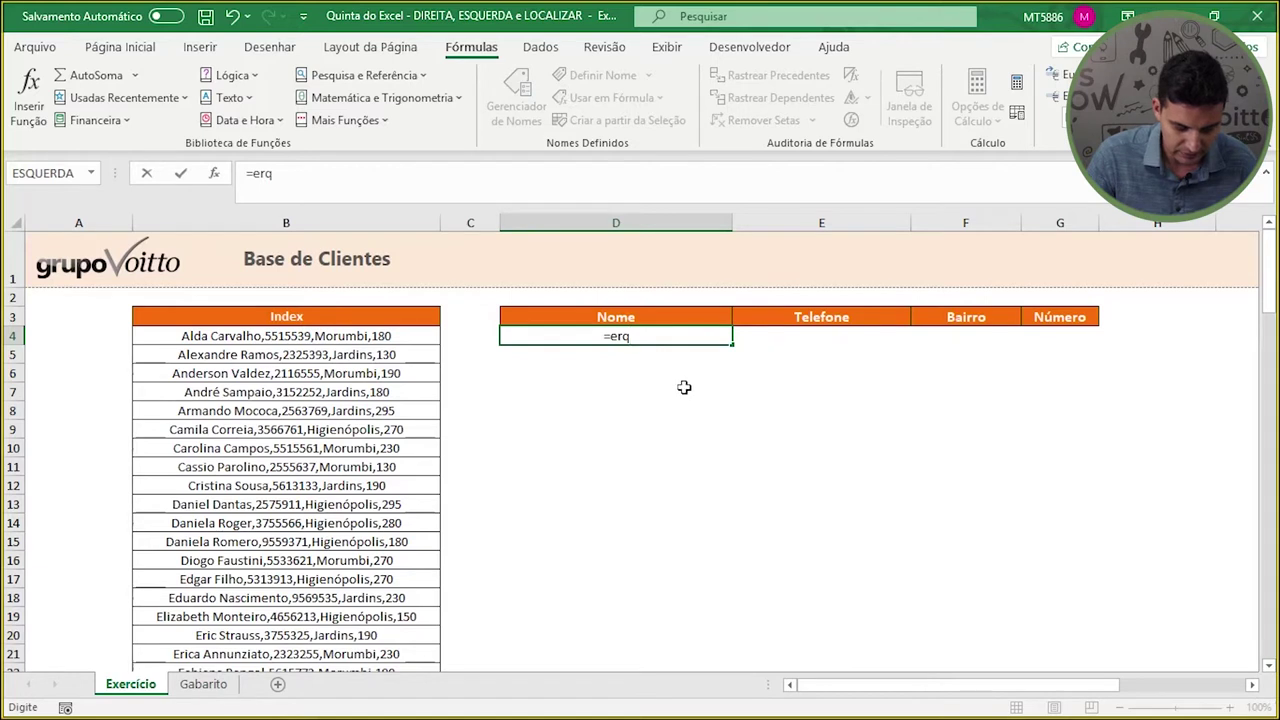
pyautogui.press('BackSpace')
pyautogui.press('BackSpace')
pyautogui.write('s')
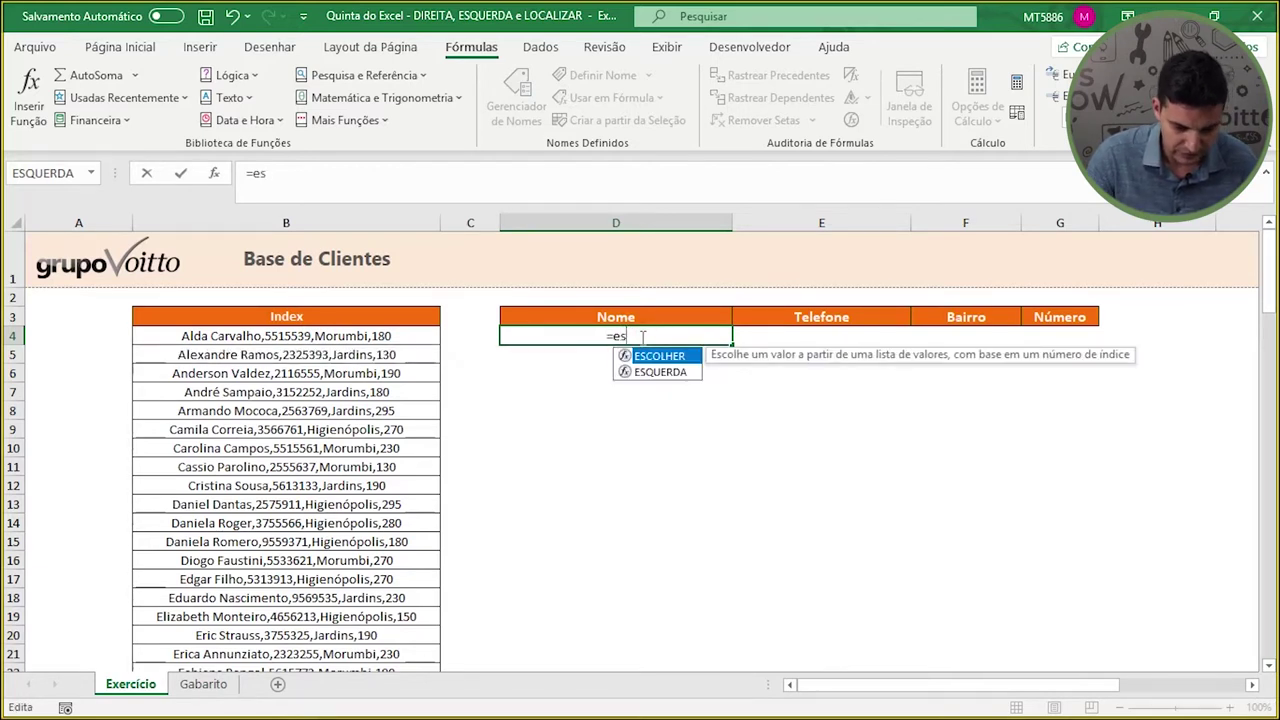
pyautogui.doubleClick(655, 373)
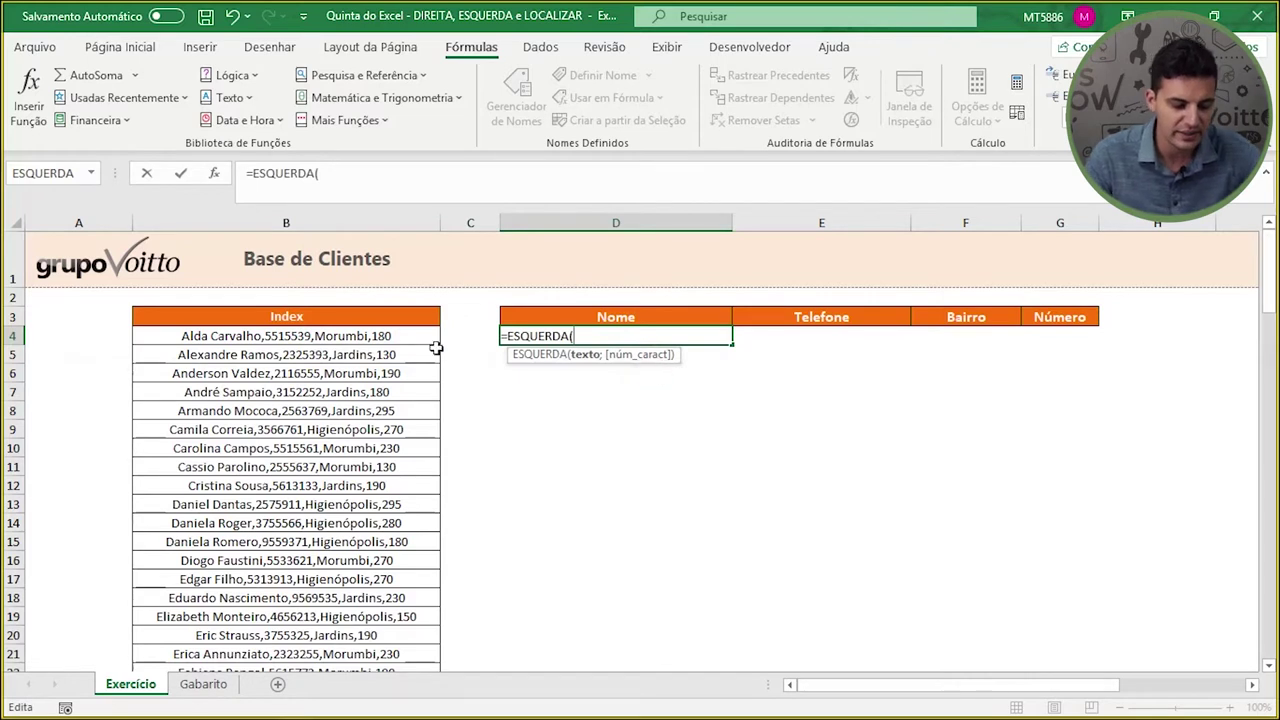
pyautogui.click(392, 336)
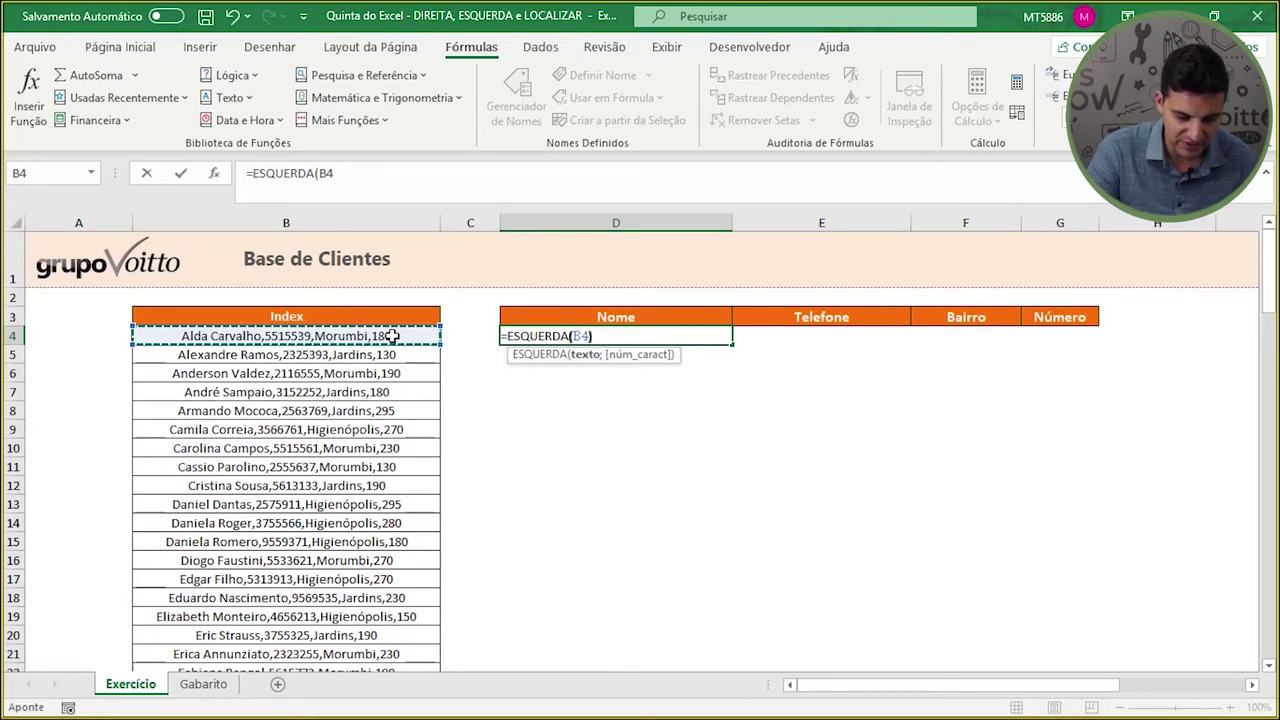
pyautogui.write(')')
pyautogui.press('Return')
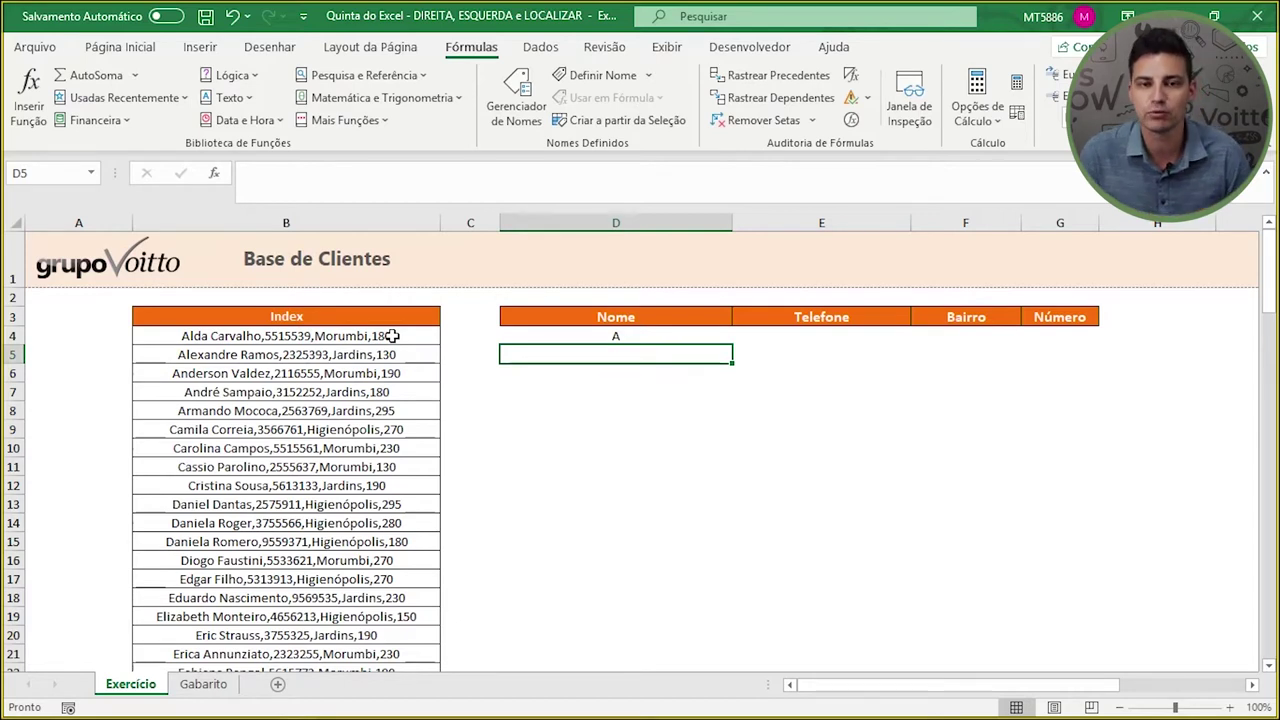
# - Add a character count to the D4 formula so it returns 'Alda'
pyautogui.click(638, 337)
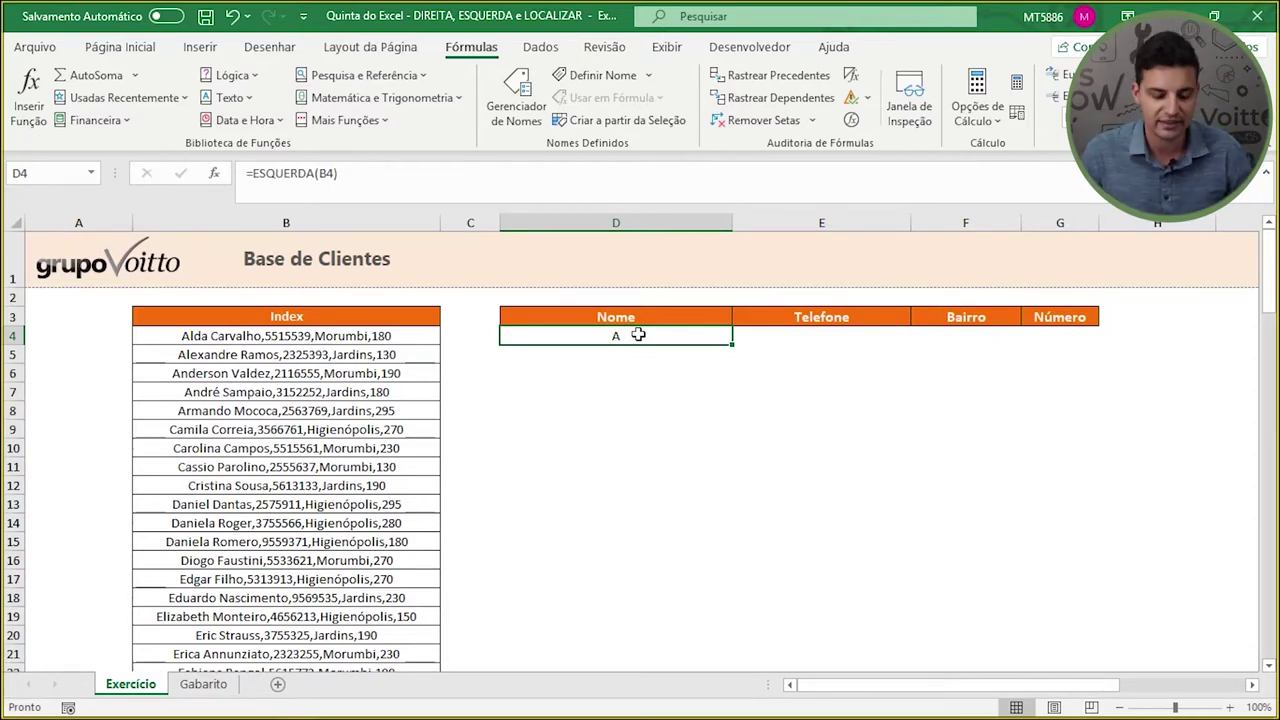
pyautogui.click(337, 172)
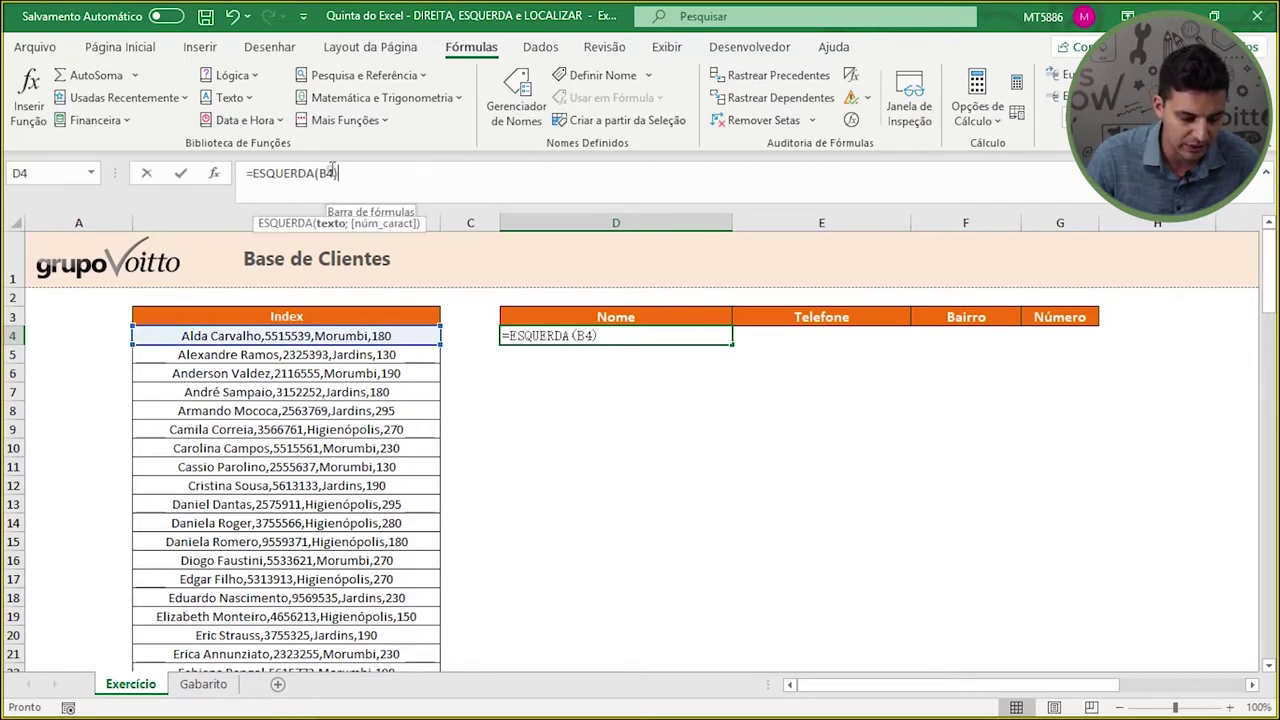
pyautogui.write(';')
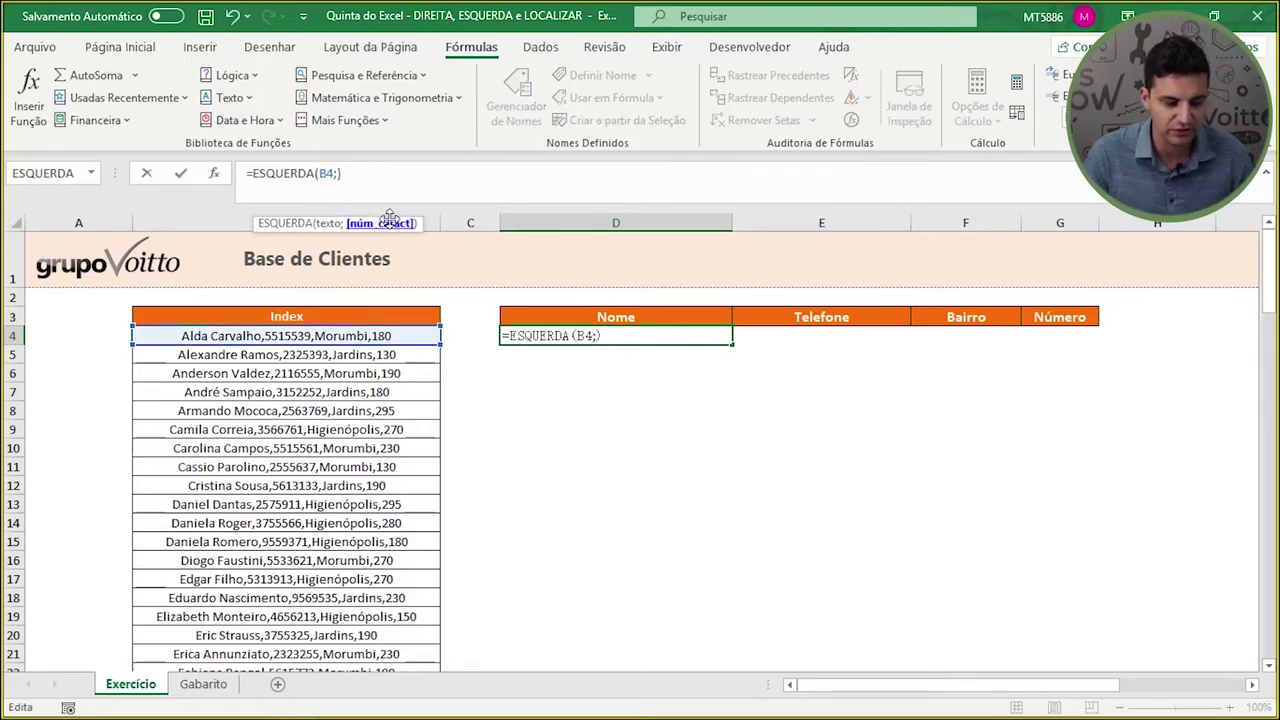
pyautogui.write('4')
pyautogui.press('Return')
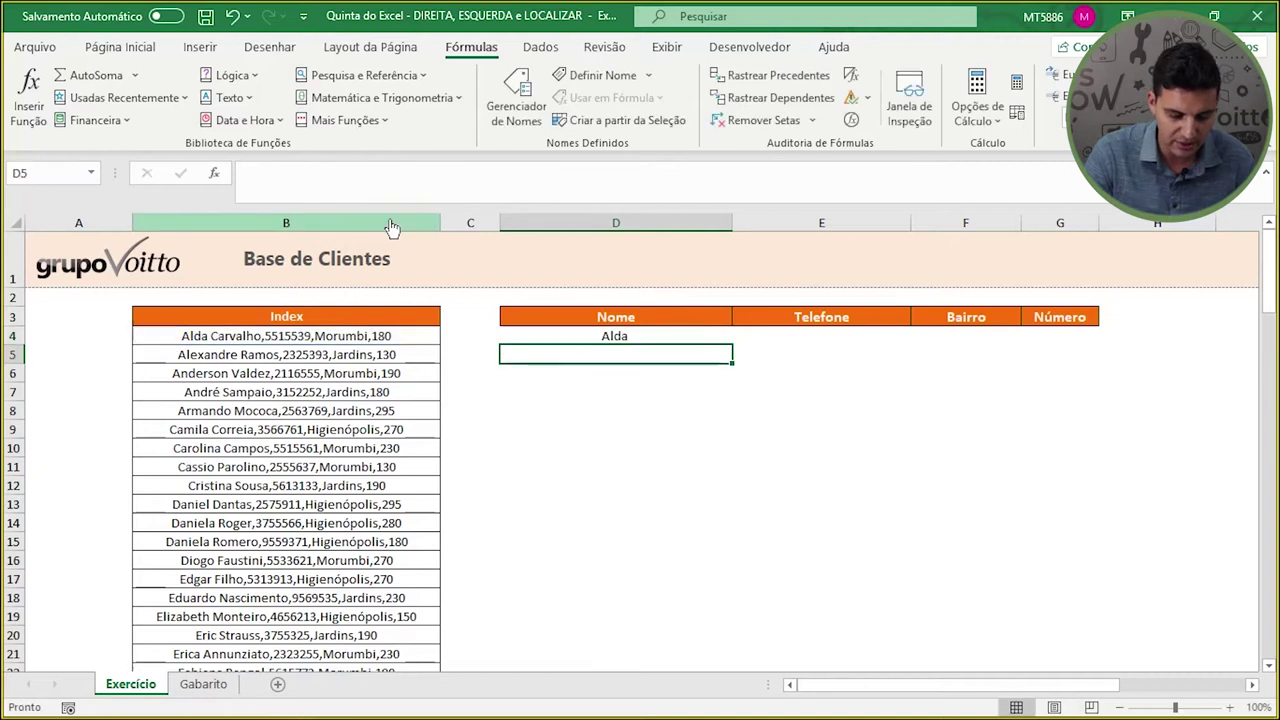
pyautogui.click(637, 336)
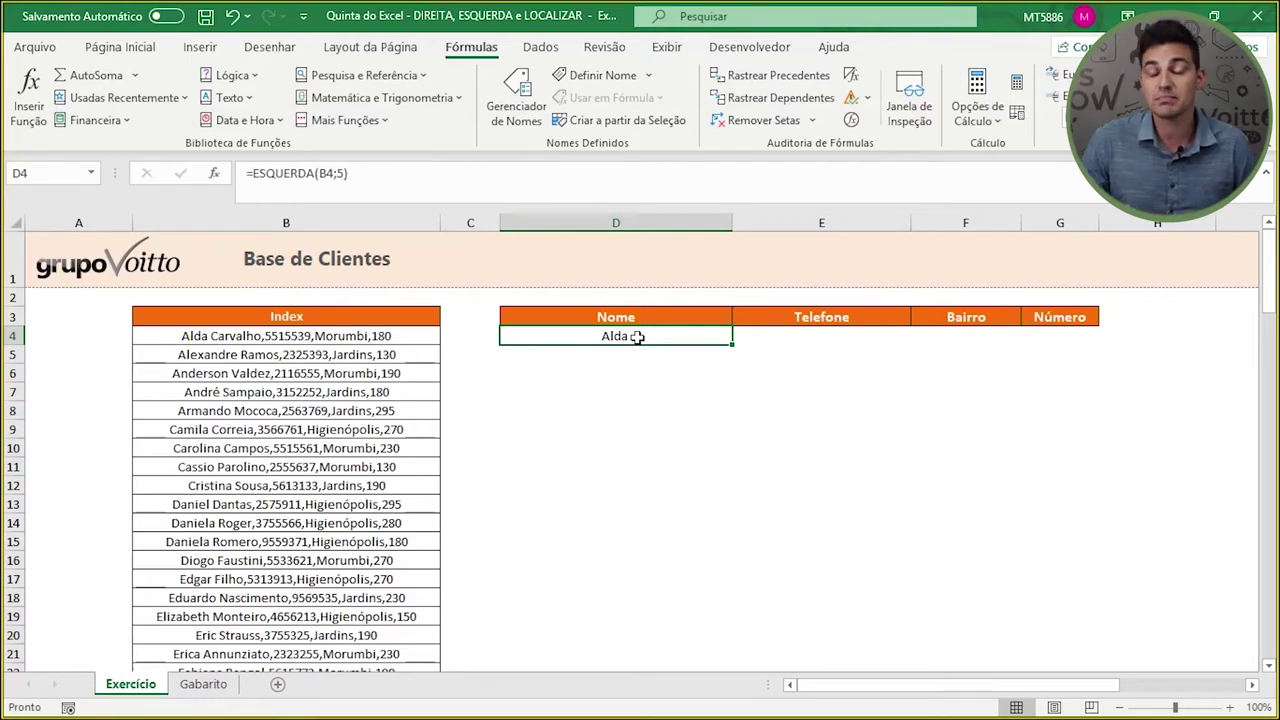
pyautogui.click(336, 173)
pyautogui.write('1')
pyautogui.press('Return')
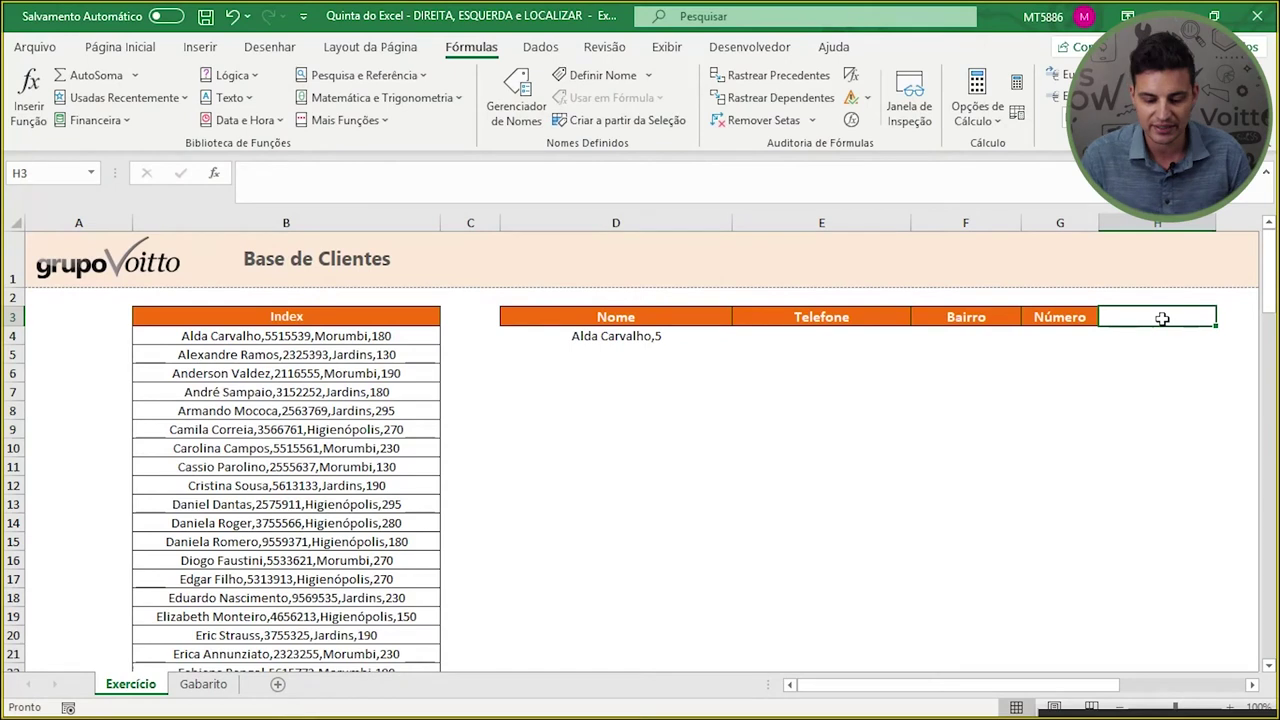
# - Head H3 'Localização - Nome' beside Número and browse the Texto function list
pyautogui.click(1105, 356)
pyautogui.click(1071, 320)
pyautogui.click(1115, 318)
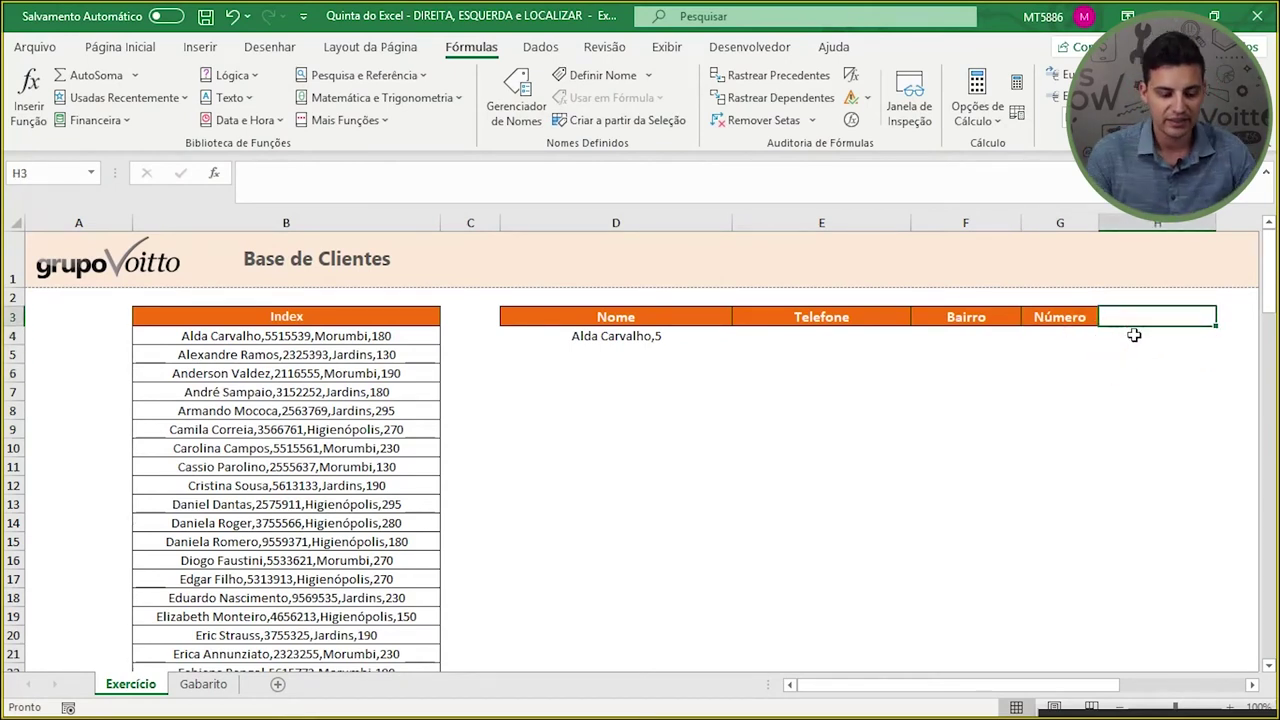
pyautogui.write('Localização - Nome')
pyautogui.press('Return')
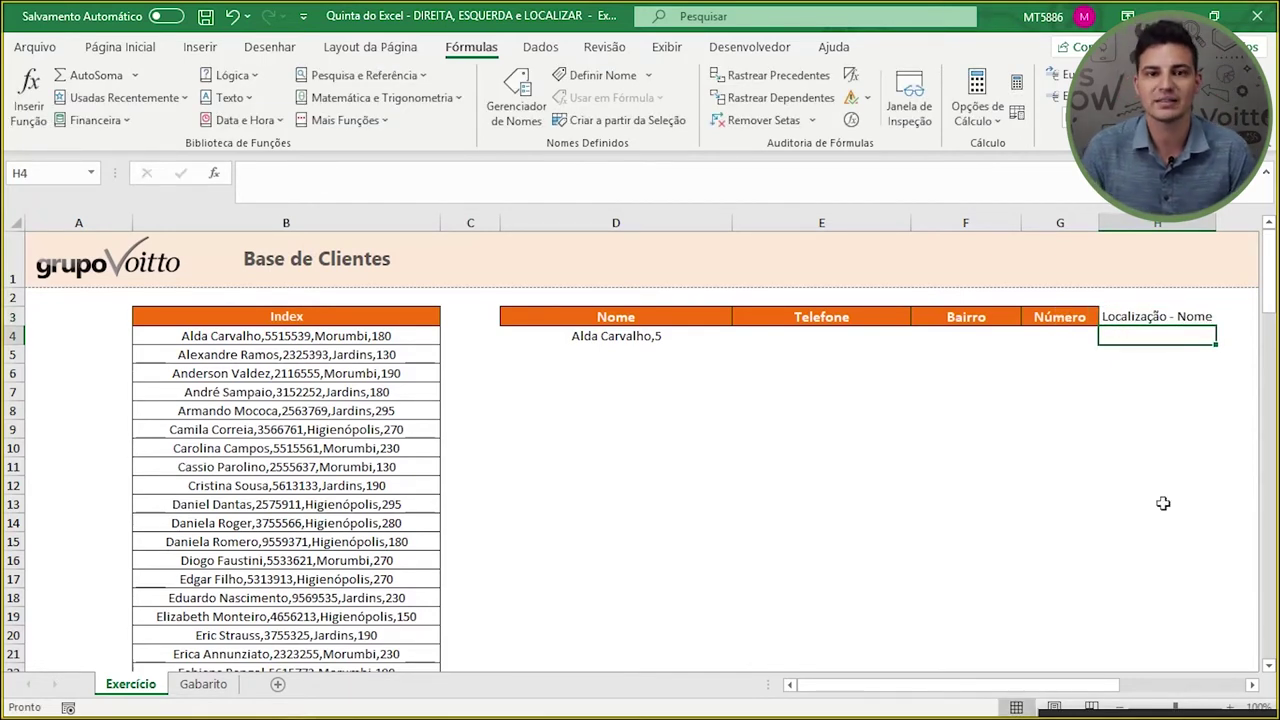
pyautogui.click(250, 97)
pyautogui.moveTo(338, 222); pyautogui.dragTo(336, 340)
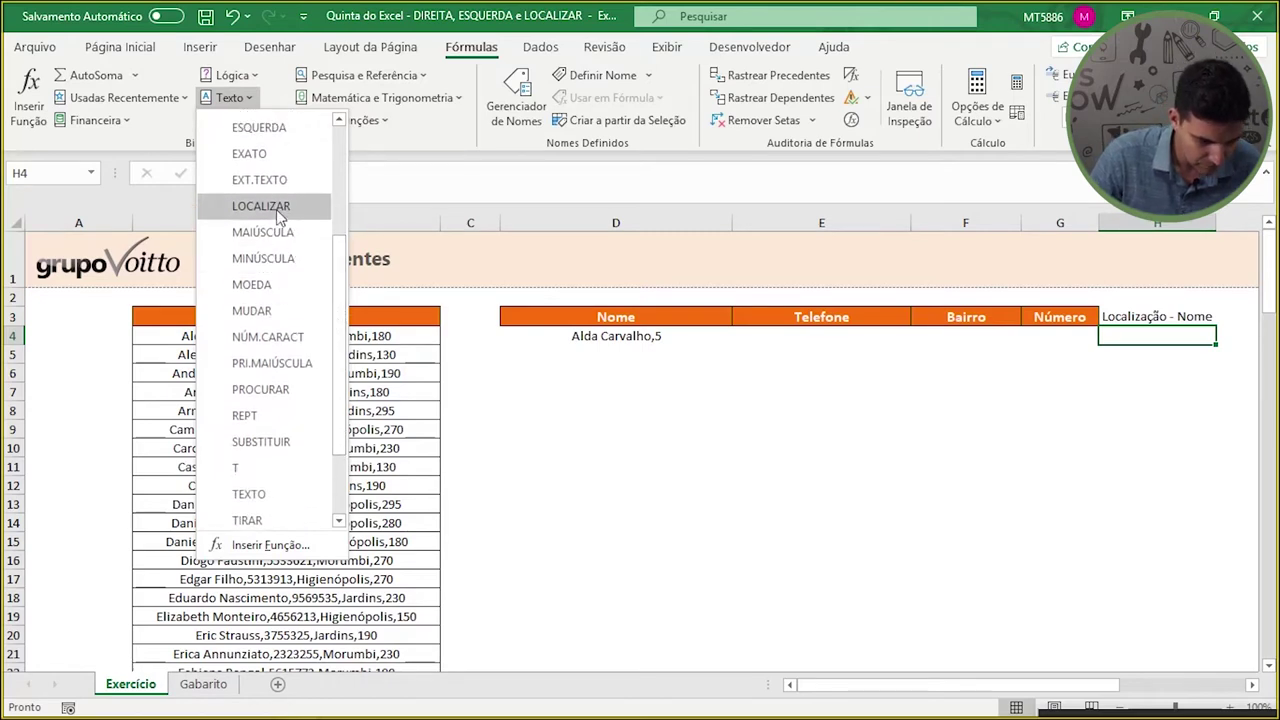
# - Insert LOCALIZAR into H4, review its argument fields, then cancel it and retype =lo
pyautogui.click(262, 199)
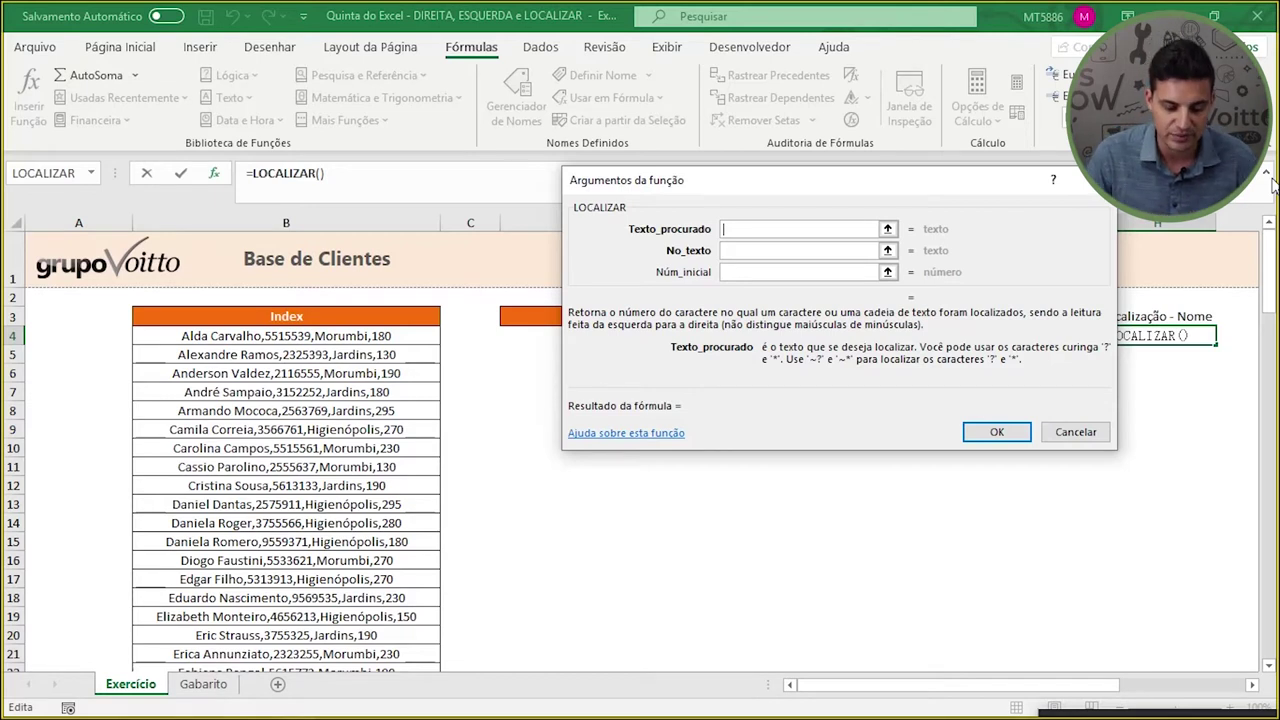
pyautogui.click(734, 252)
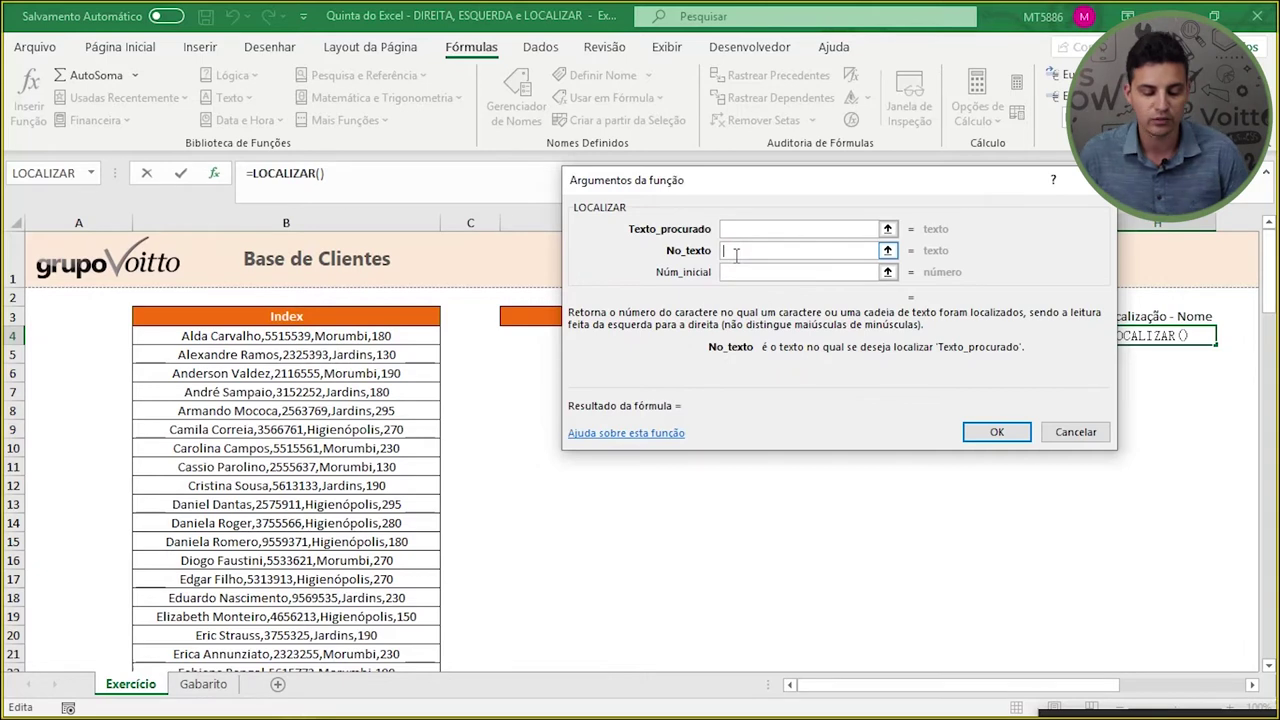
pyautogui.click(740, 271)
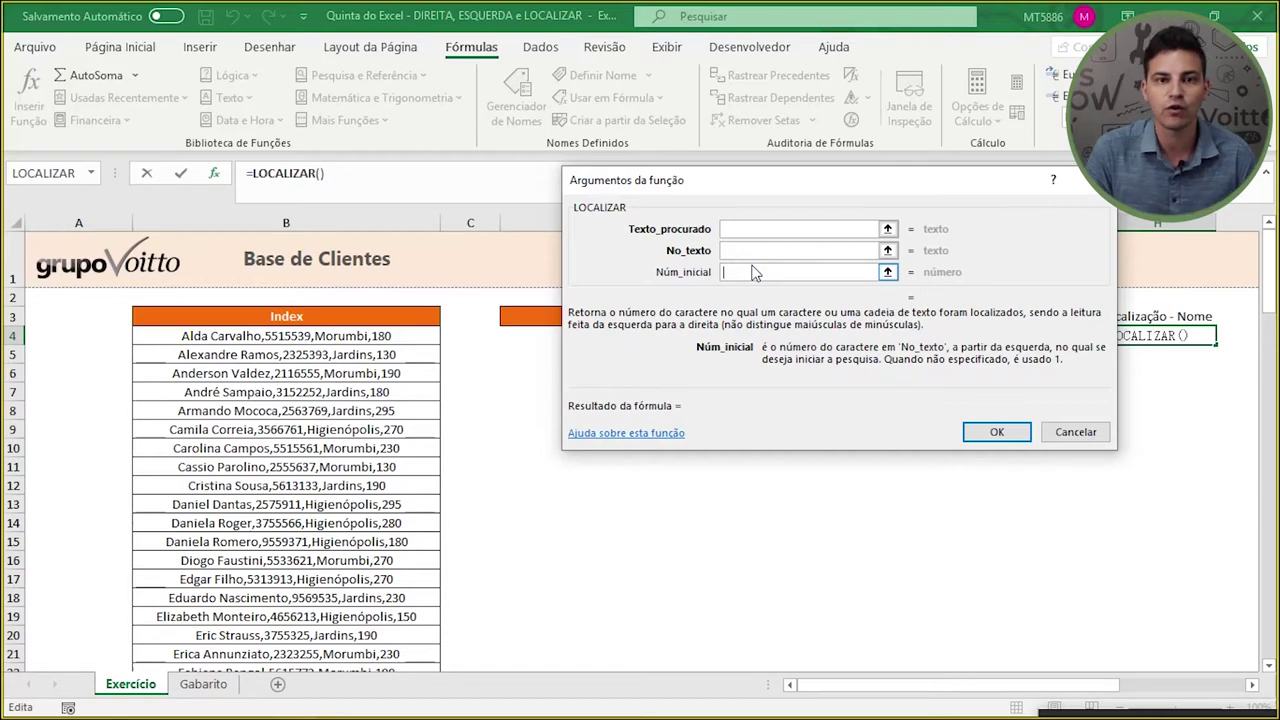
pyautogui.press('Escape')
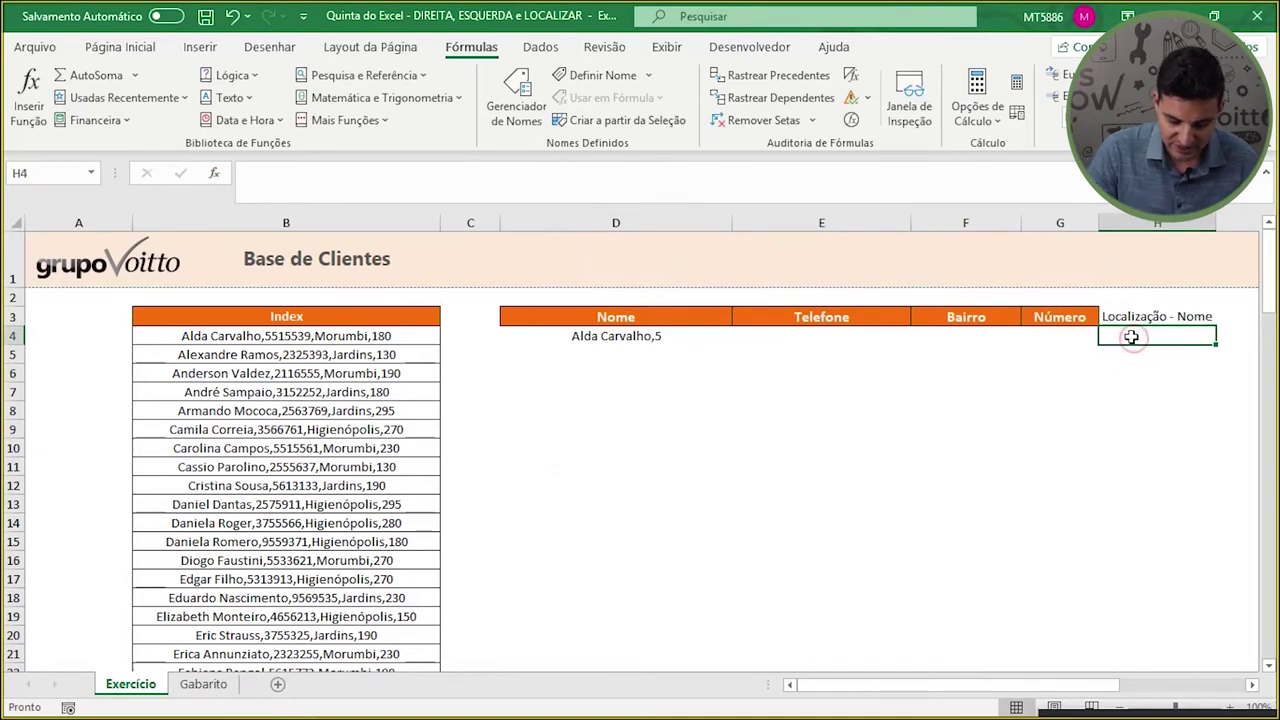
pyautogui.write('=lo')
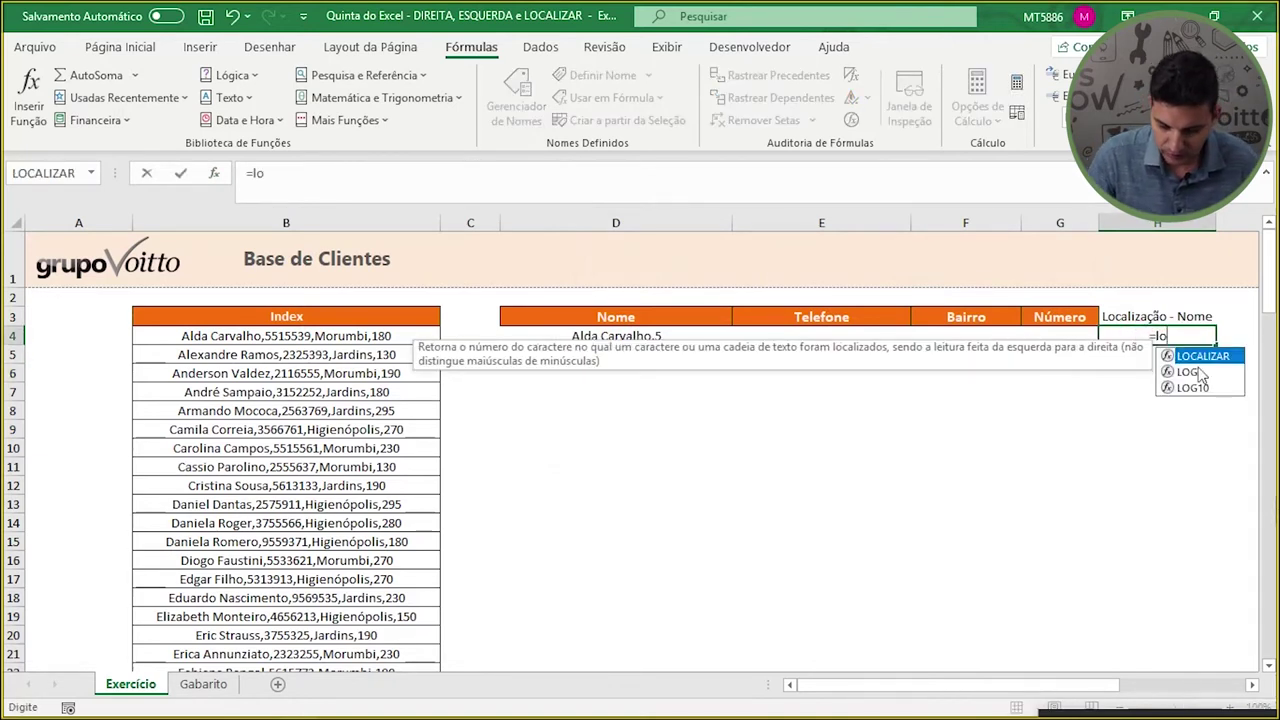
# - Enter =LOCALIZAR(",";B4) in H4 so it returns 14, the first comma's position
pyautogui.doubleClick(1204, 357)
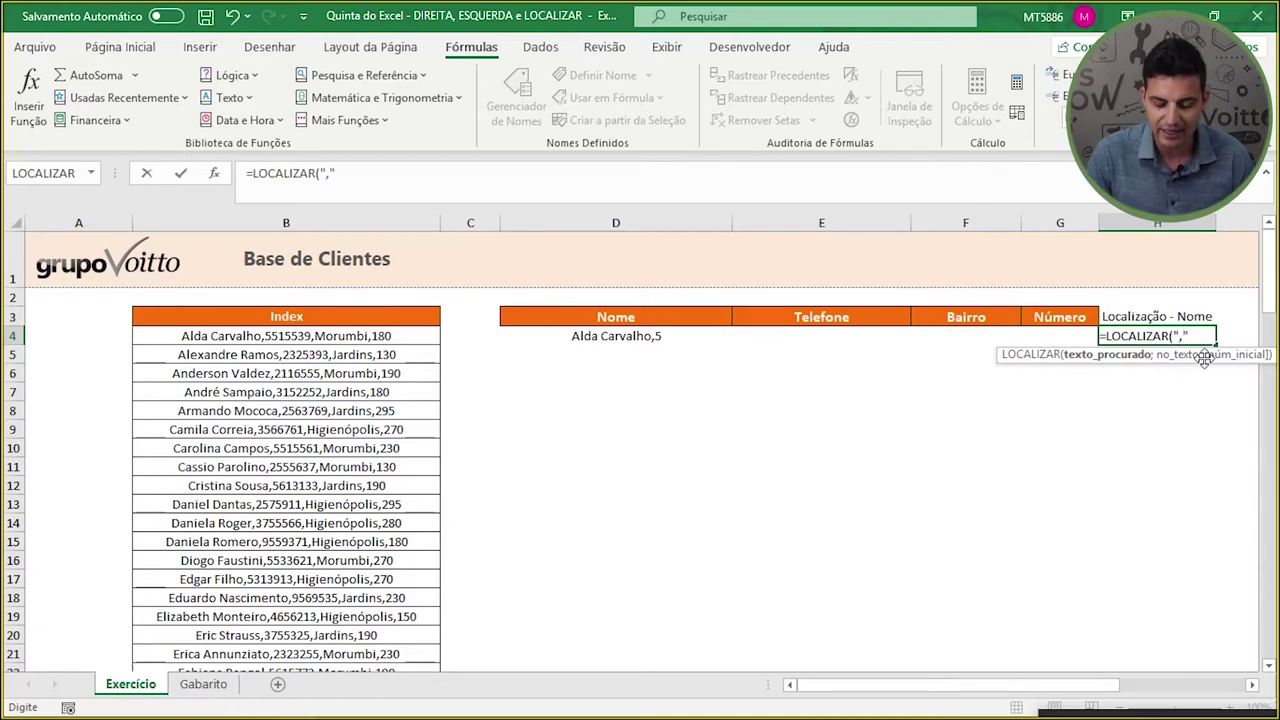
pyautogui.write(';')
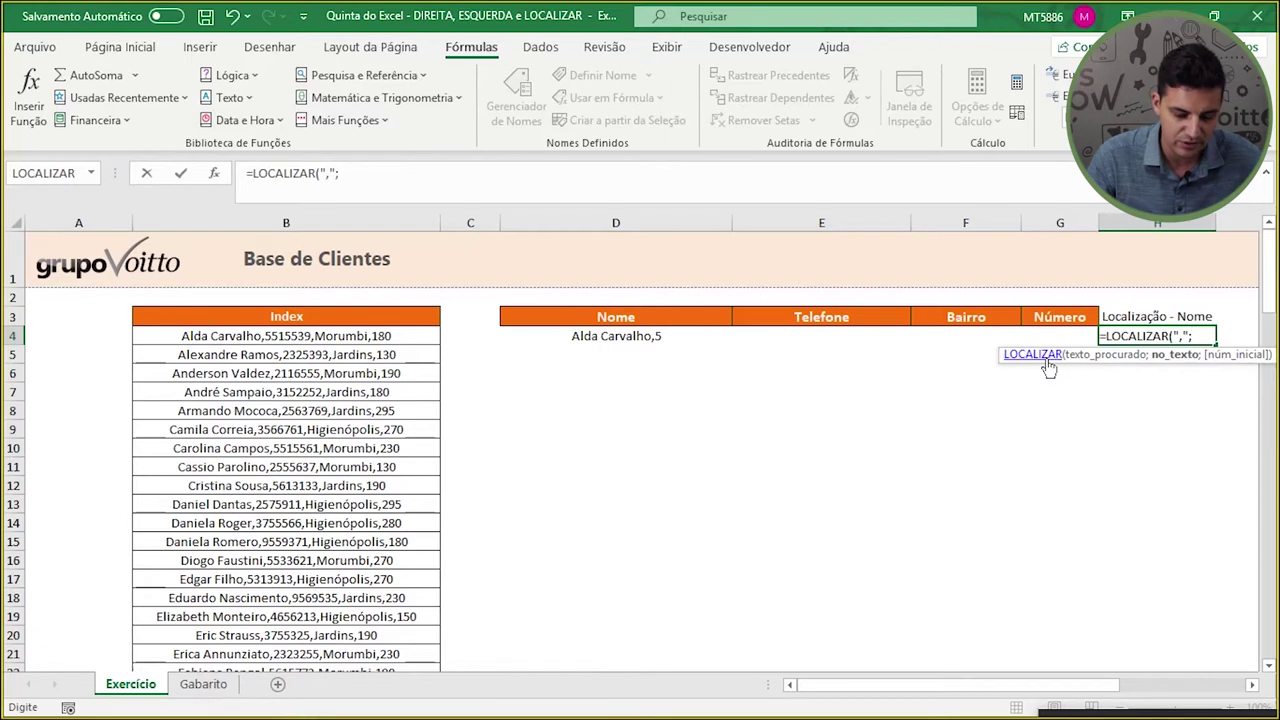
pyautogui.click(277, 340)
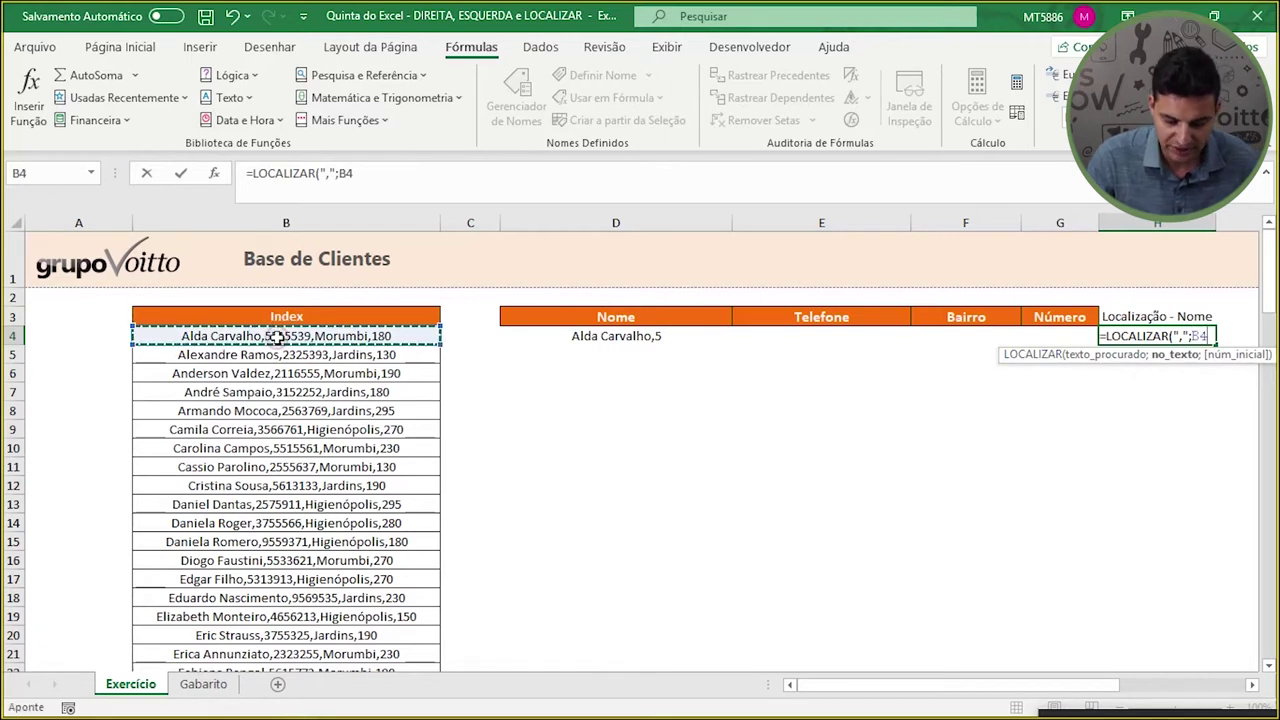
pyautogui.press('Return')
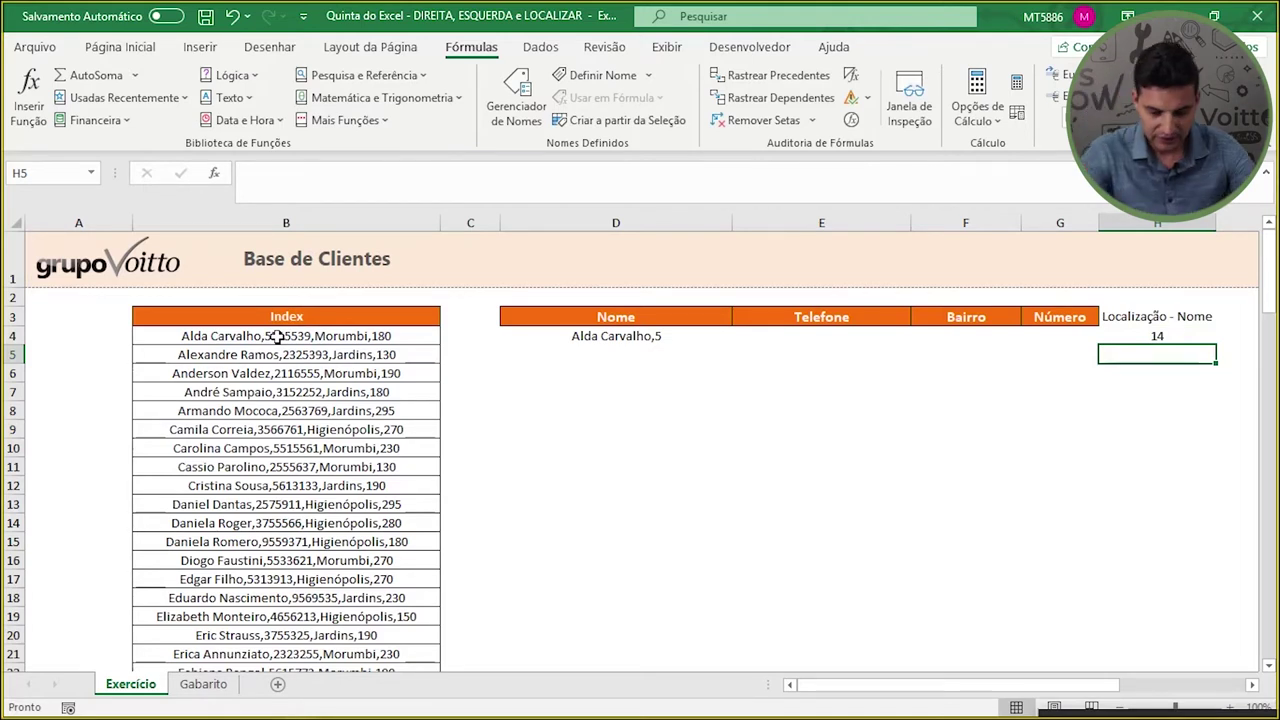
pyautogui.press('Up')
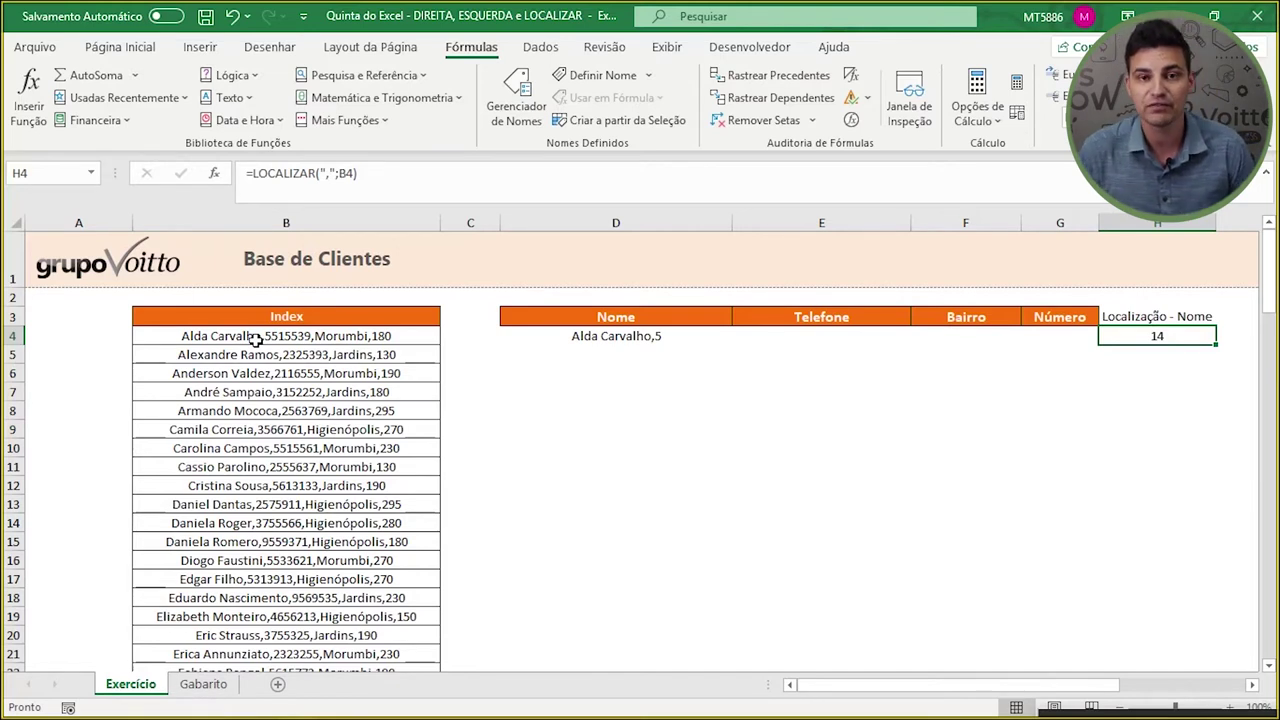
pyautogui.click(1186, 365)
pyautogui.press('Up')
pyautogui.press('Up')
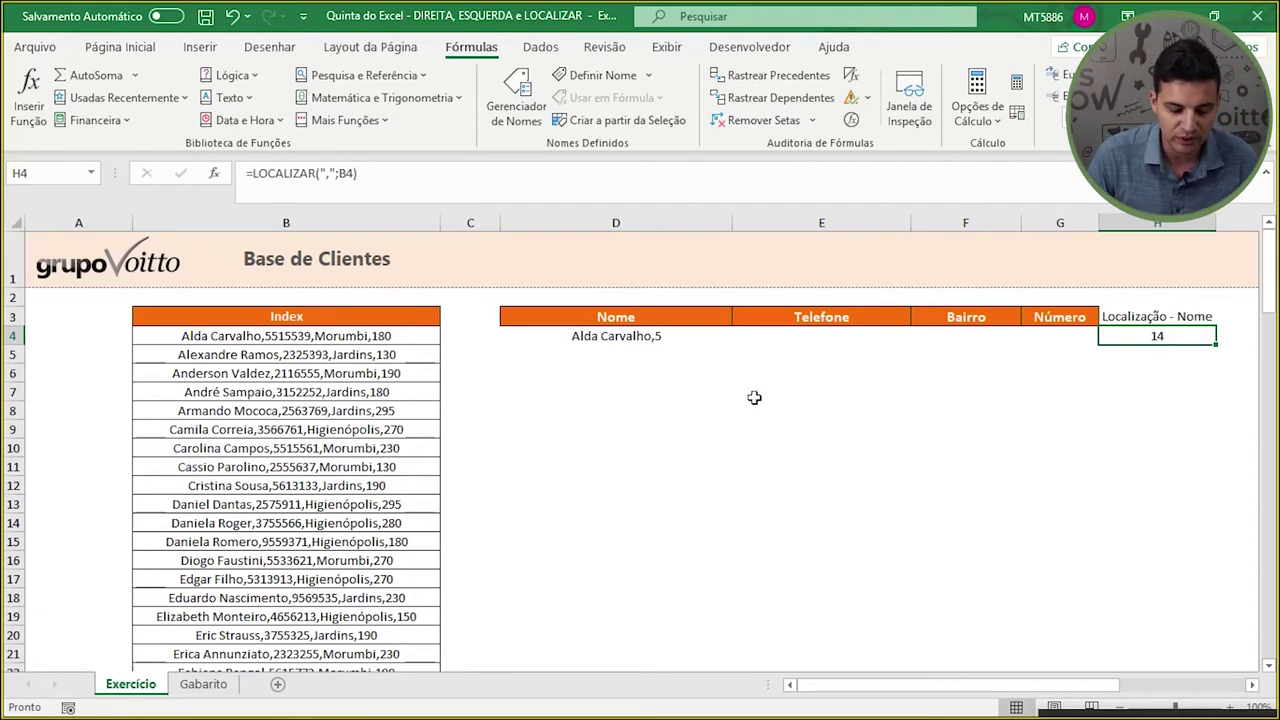
# - Rewrite D4 as =ESQUERDA(B4;H4), using the comma position instead of the fixed 15
pyautogui.click(668, 337)
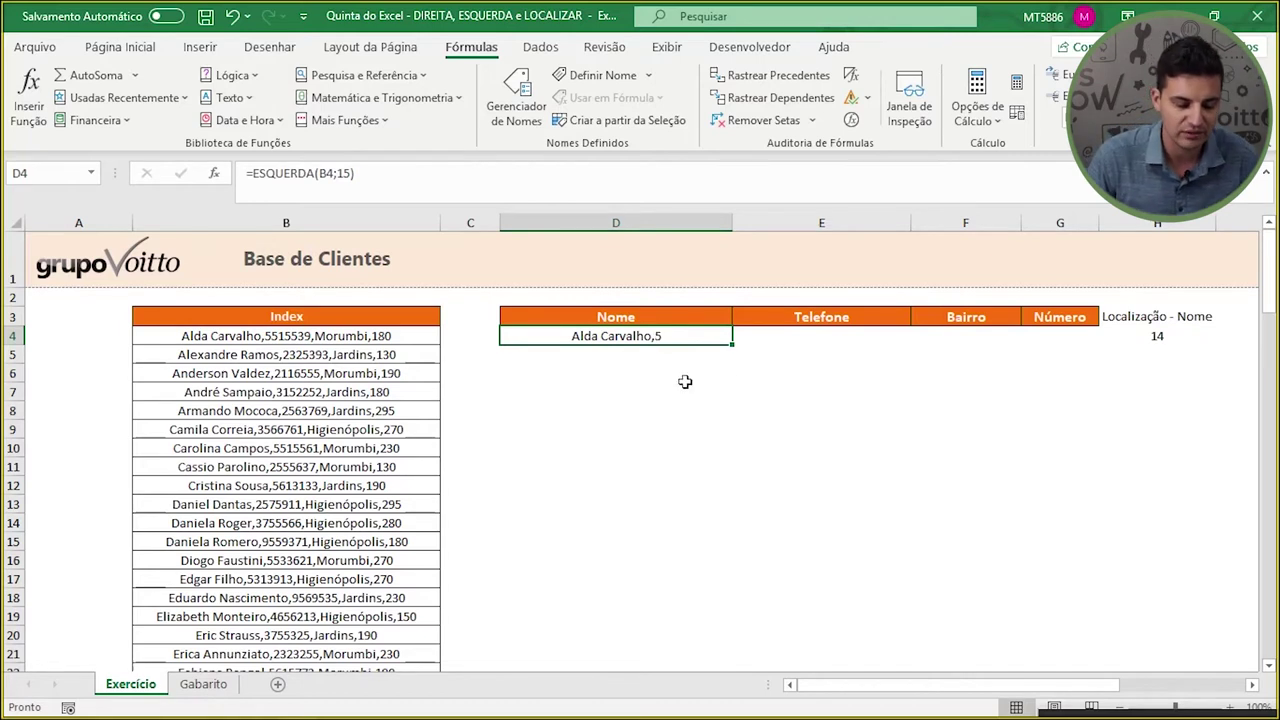
pyautogui.click(390, 195)
pyautogui.press('BackSpace')
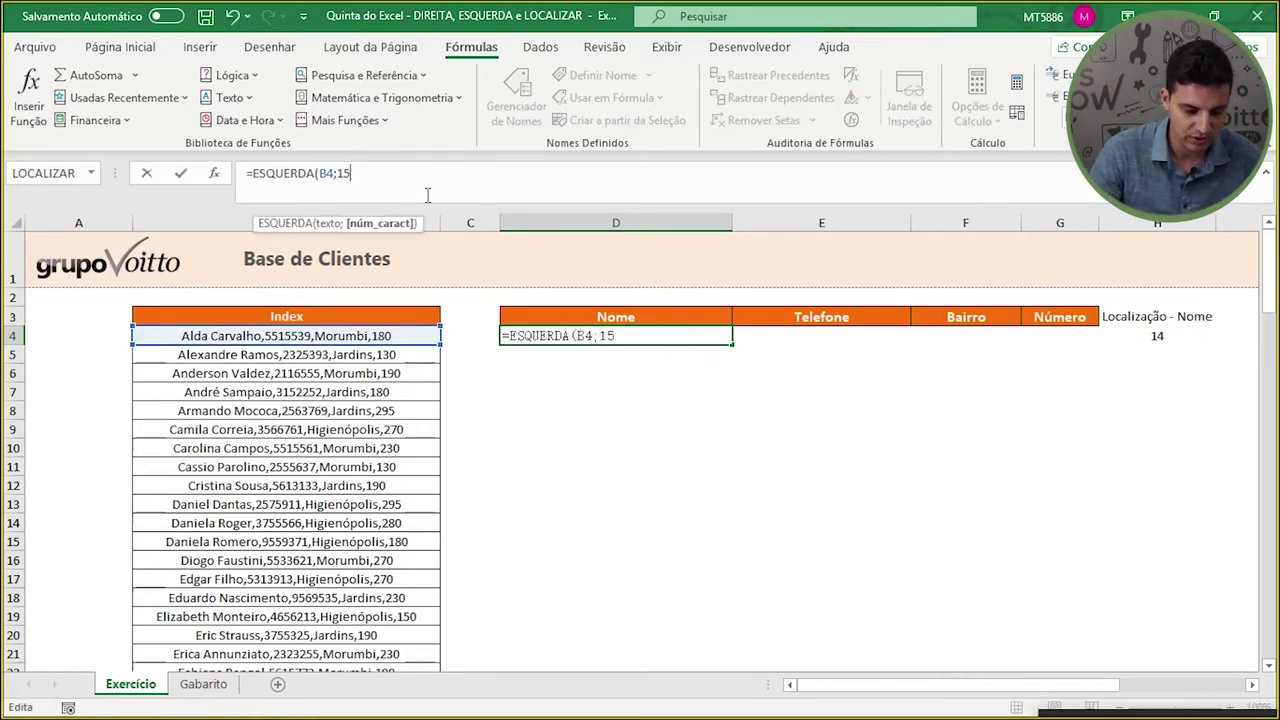
pyautogui.press('BackSpace')
pyautogui.press('BackSpace')
pyautogui.press('BackSpace')
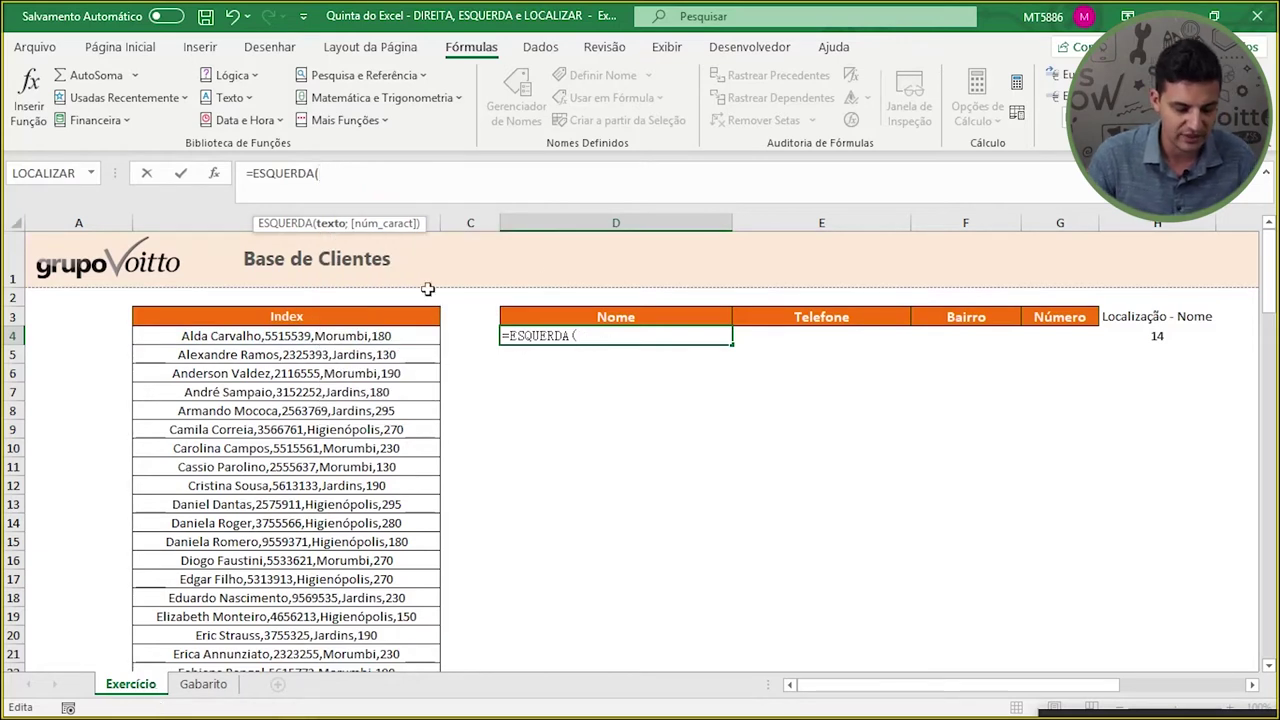
pyautogui.click(378, 337)
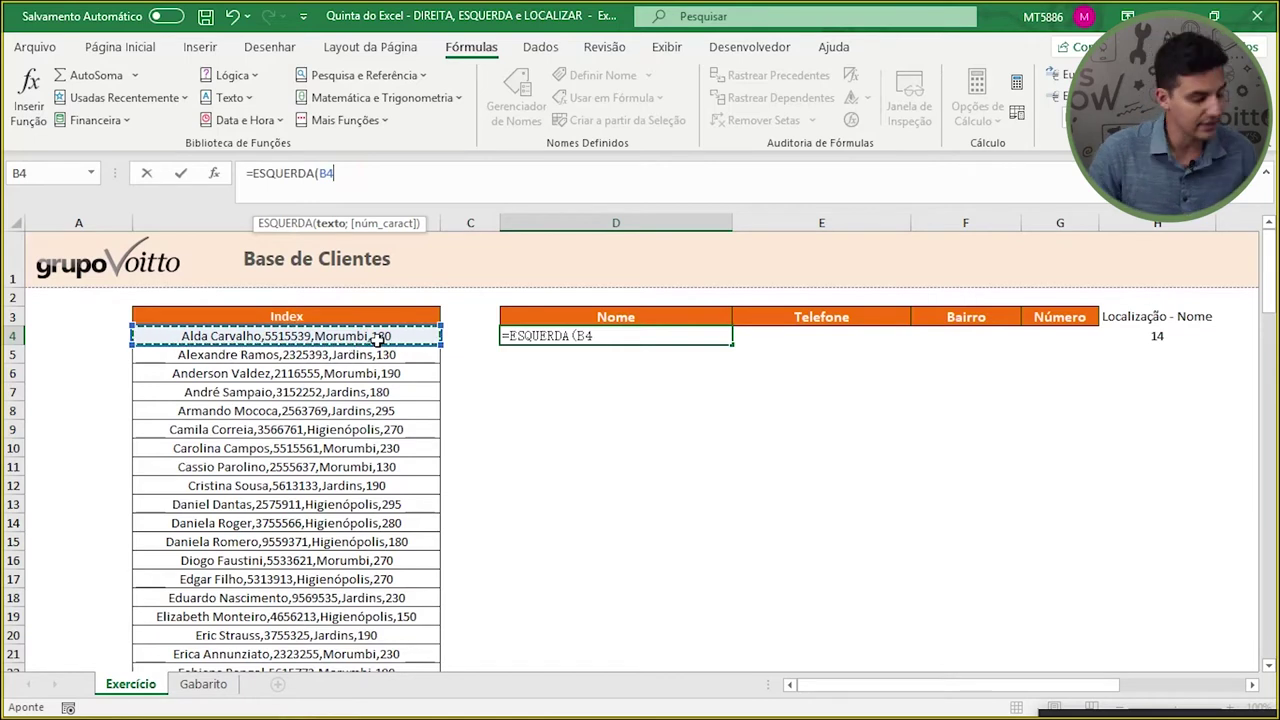
pyautogui.write(';')
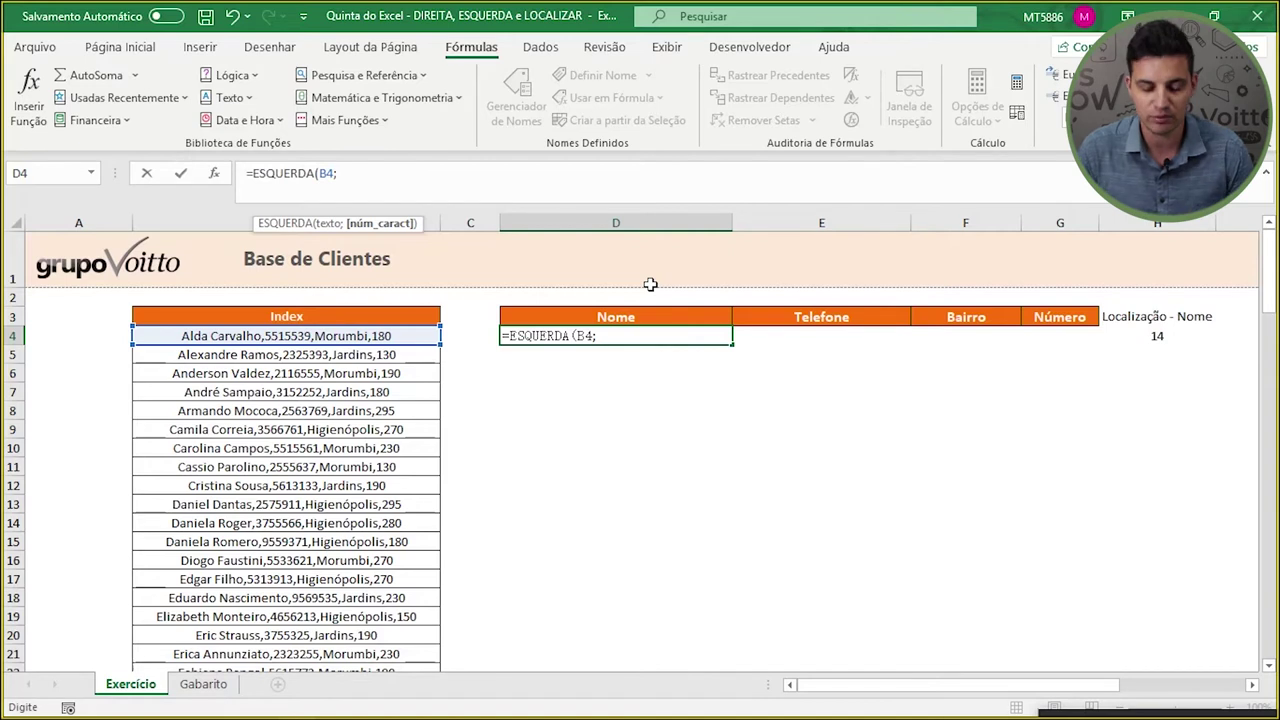
pyautogui.click(1156, 336)
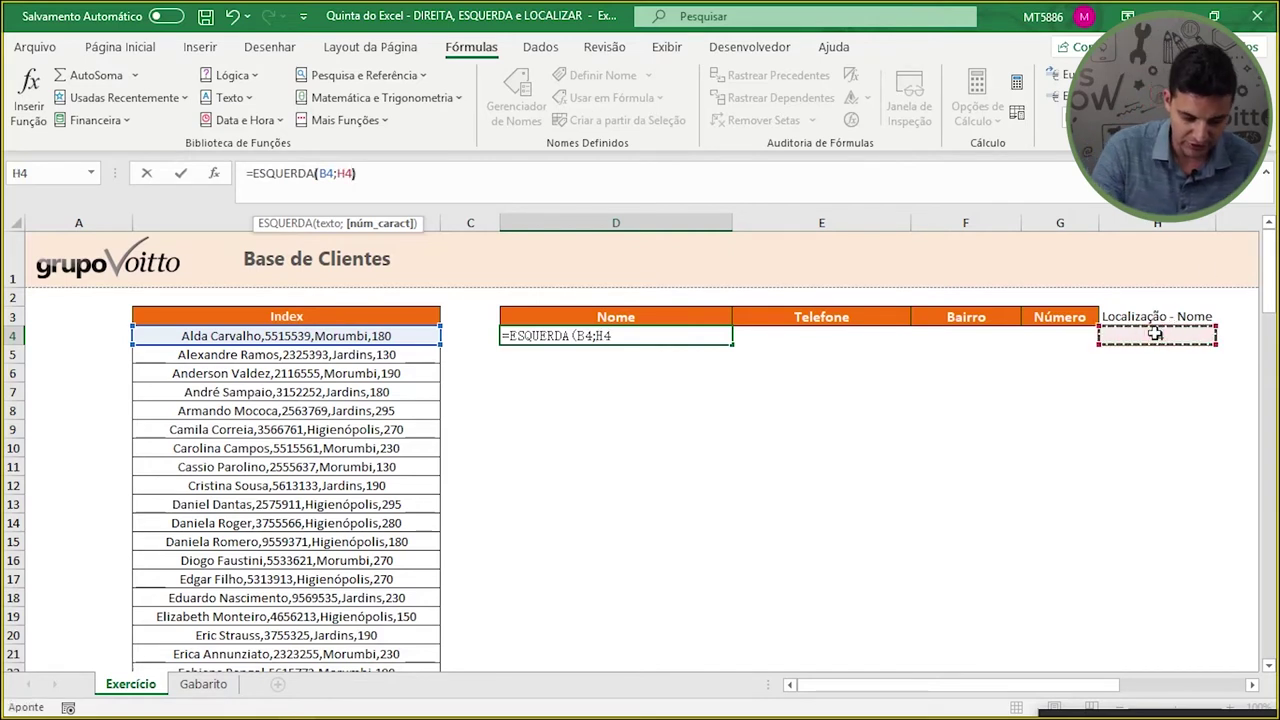
pyautogui.write(')')
pyautogui.press('Return')
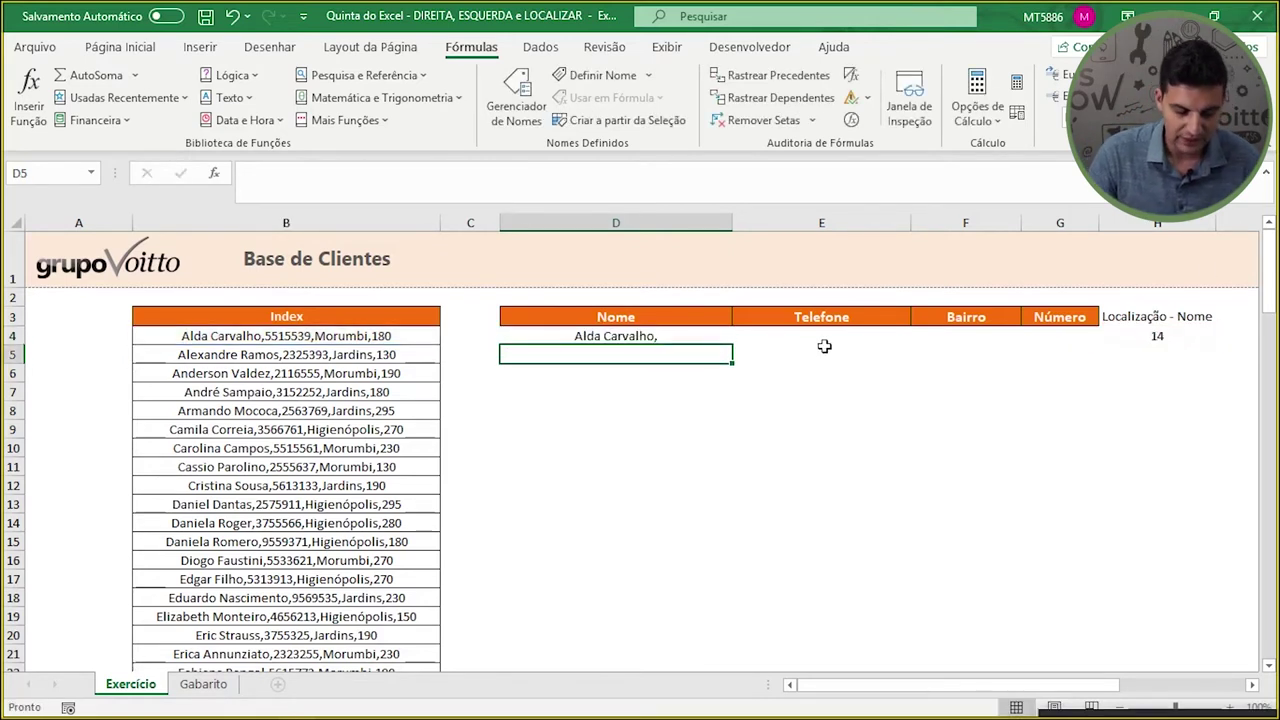
# - Change D4 to =ESQUERDA(B4;H4-1) so the name shows without the comma
pyautogui.click(674, 339)
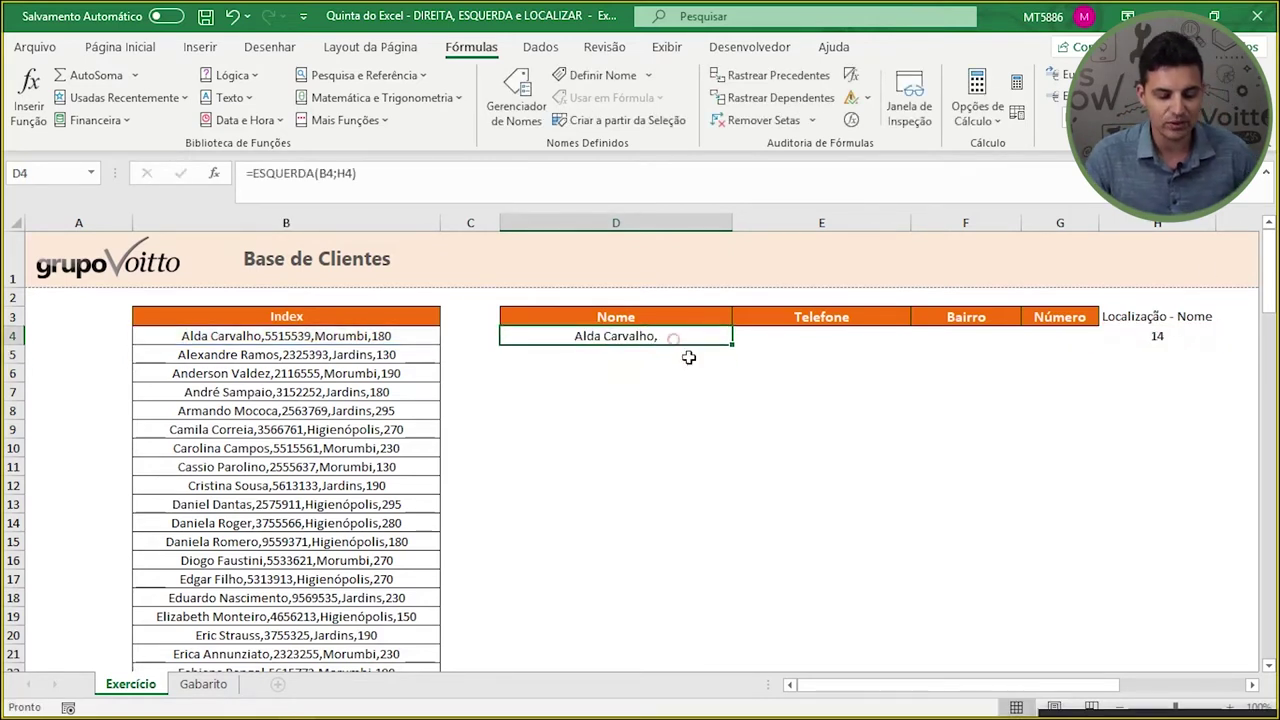
pyautogui.click(1146, 339)
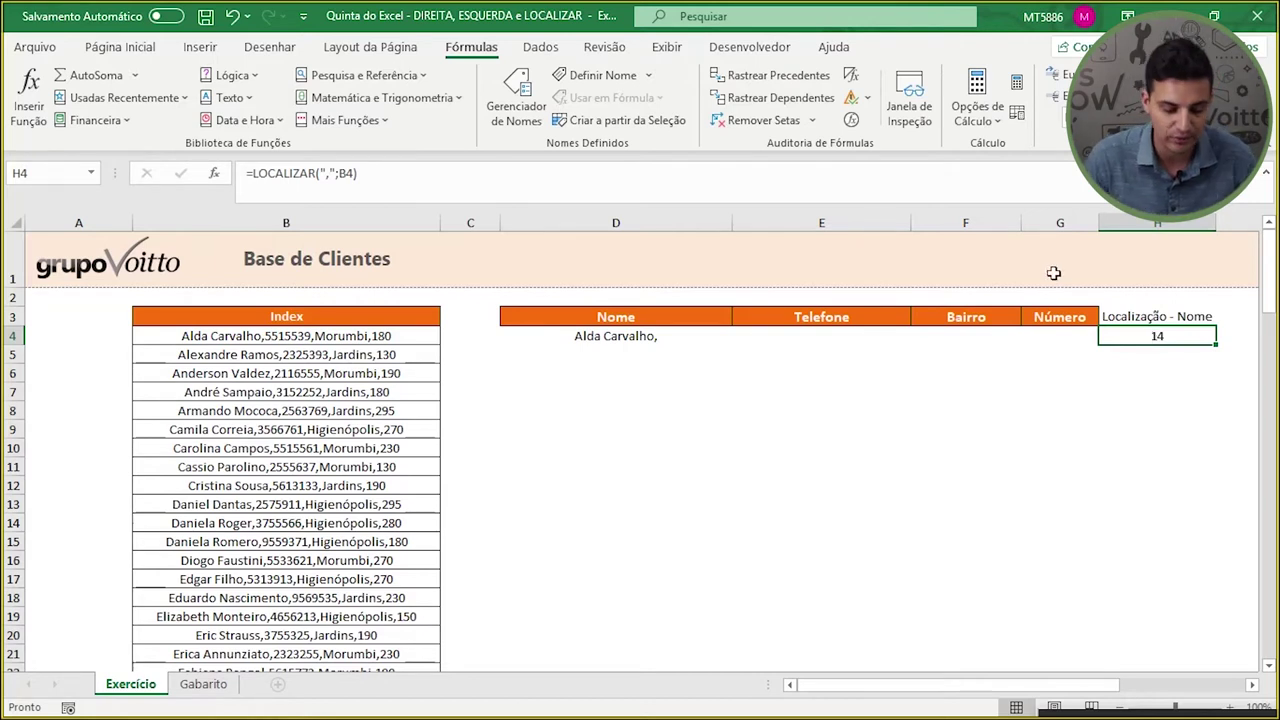
pyautogui.click(650, 337)
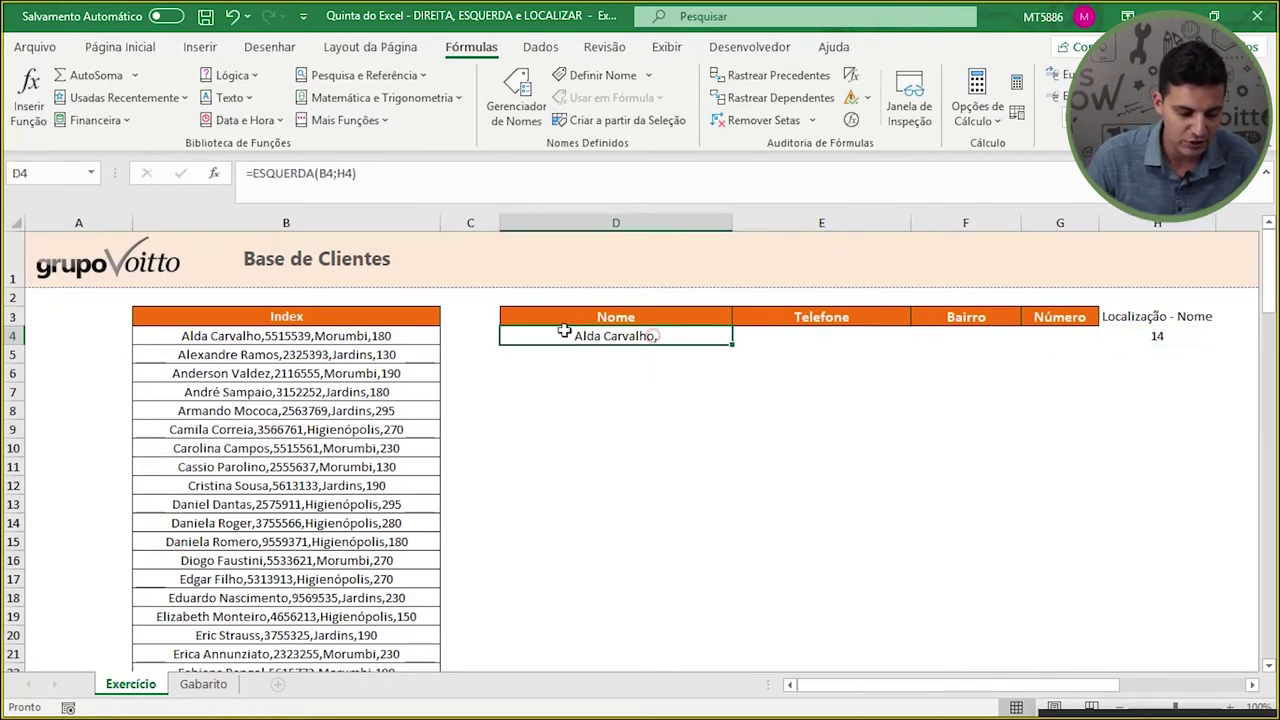
pyautogui.click(358, 172)
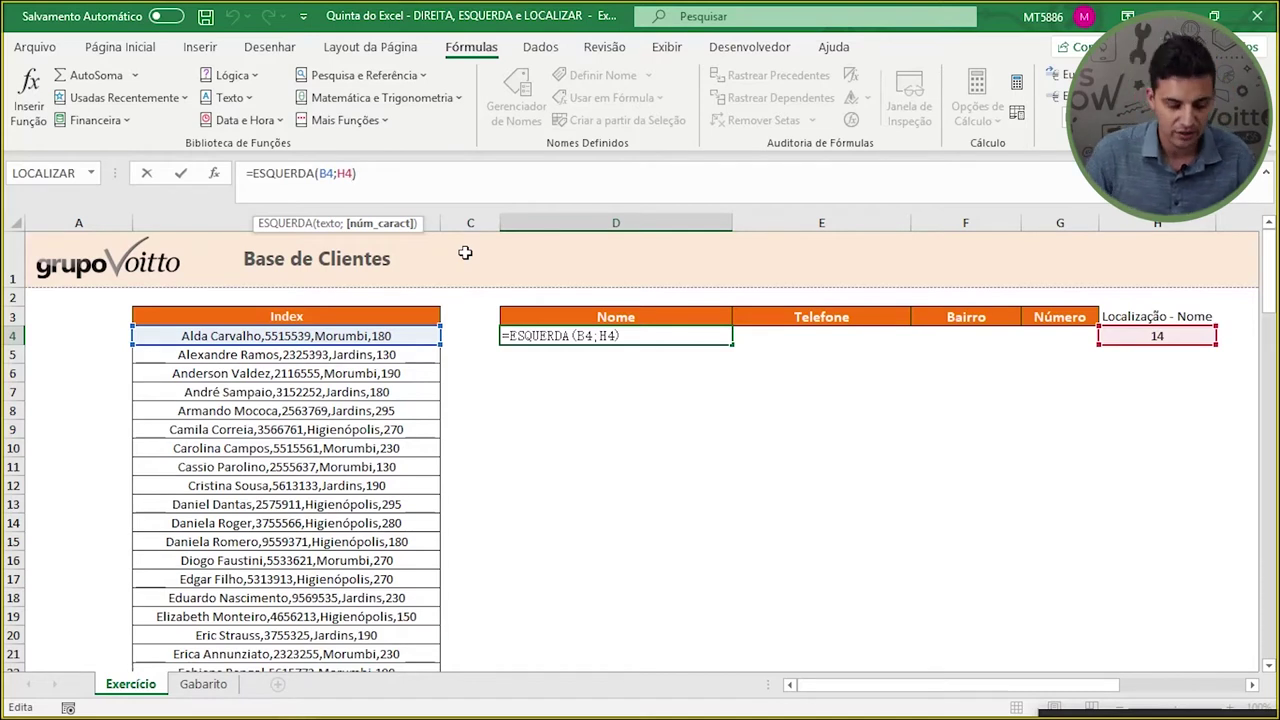
pyautogui.write('-1')
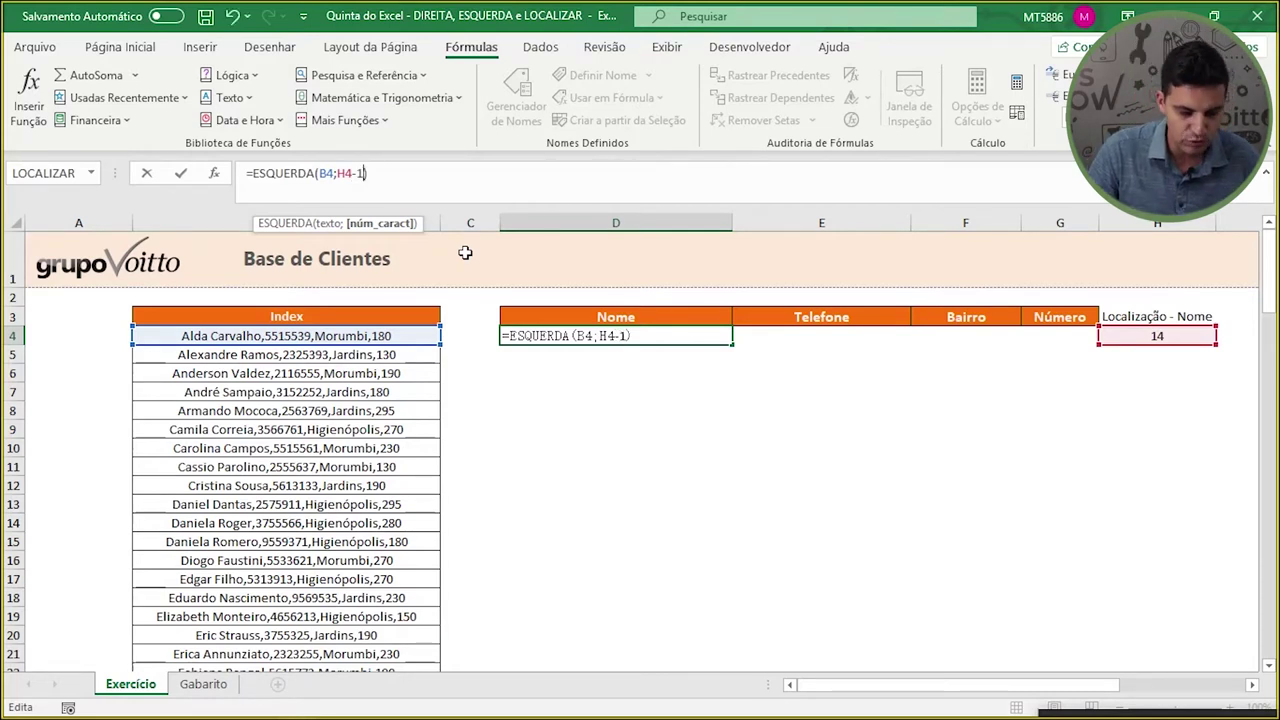
pyautogui.press('Return')
pyautogui.click(624, 338)
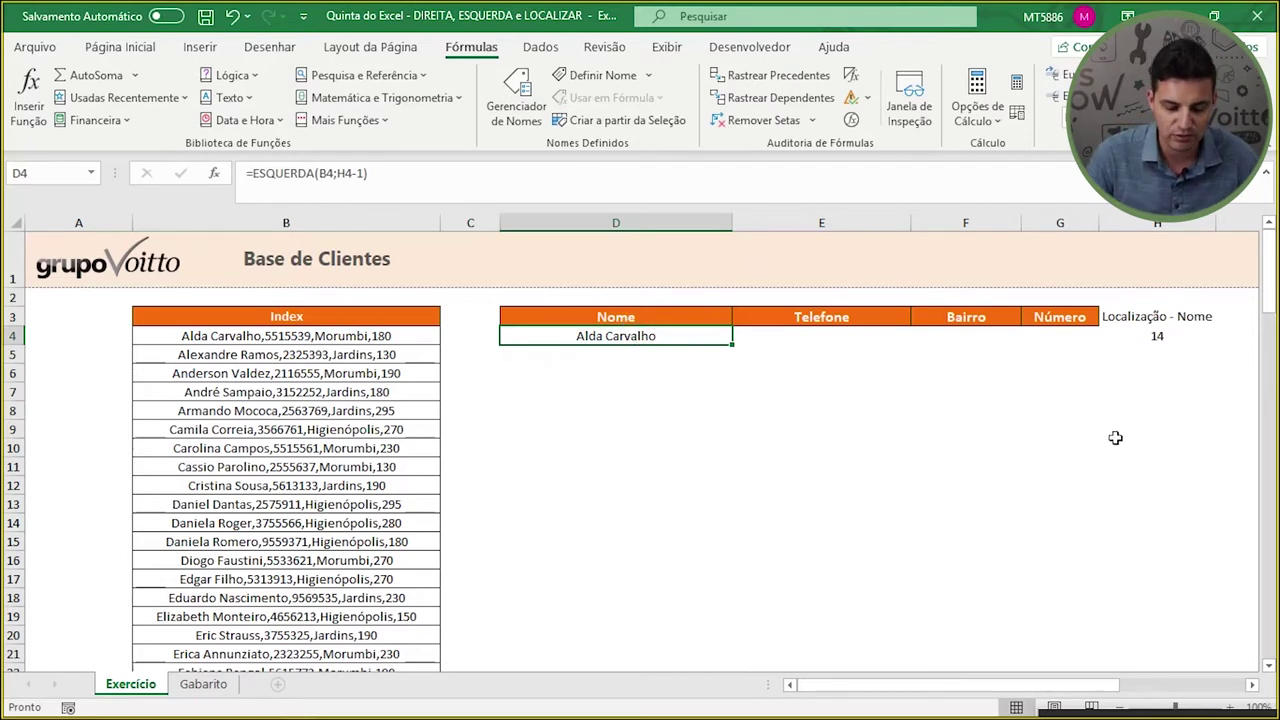
# - Fill the H4 and D4 formulas down to row 13 and check the results
pyautogui.click(1180, 338)
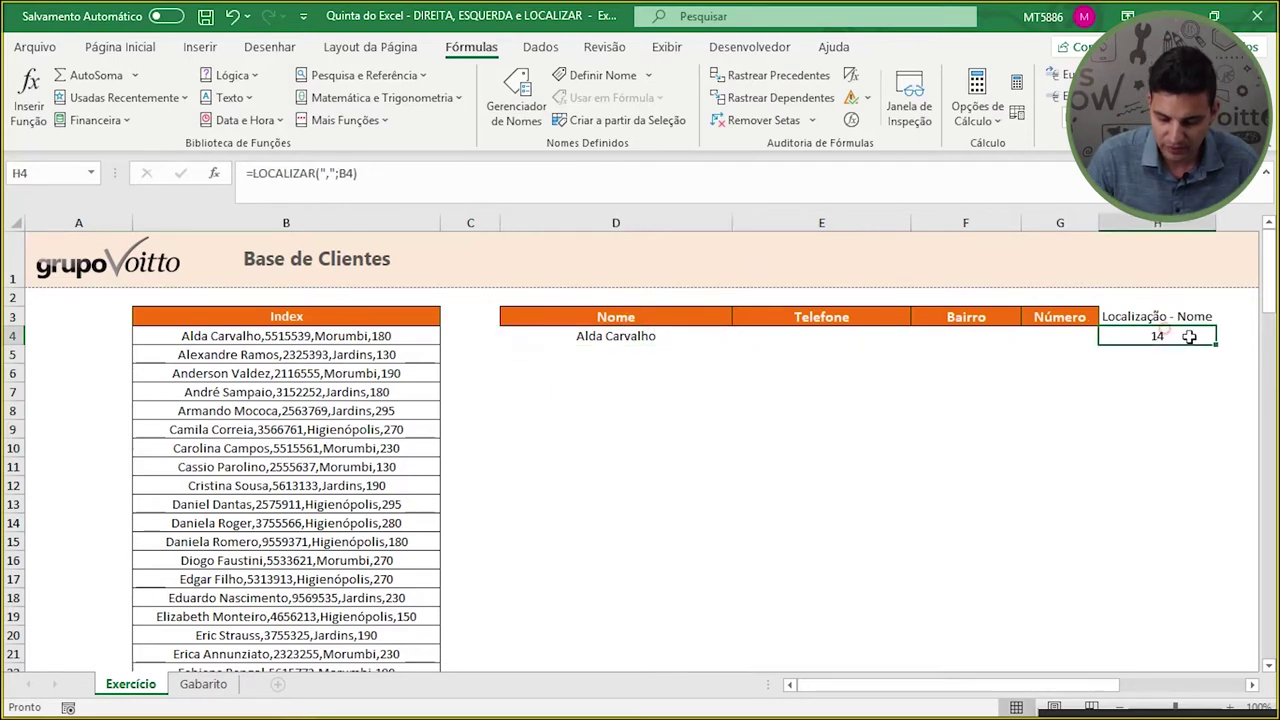
pyautogui.moveTo(1215, 344); pyautogui.dragTo(1211, 512)
pyautogui.click(614, 336)
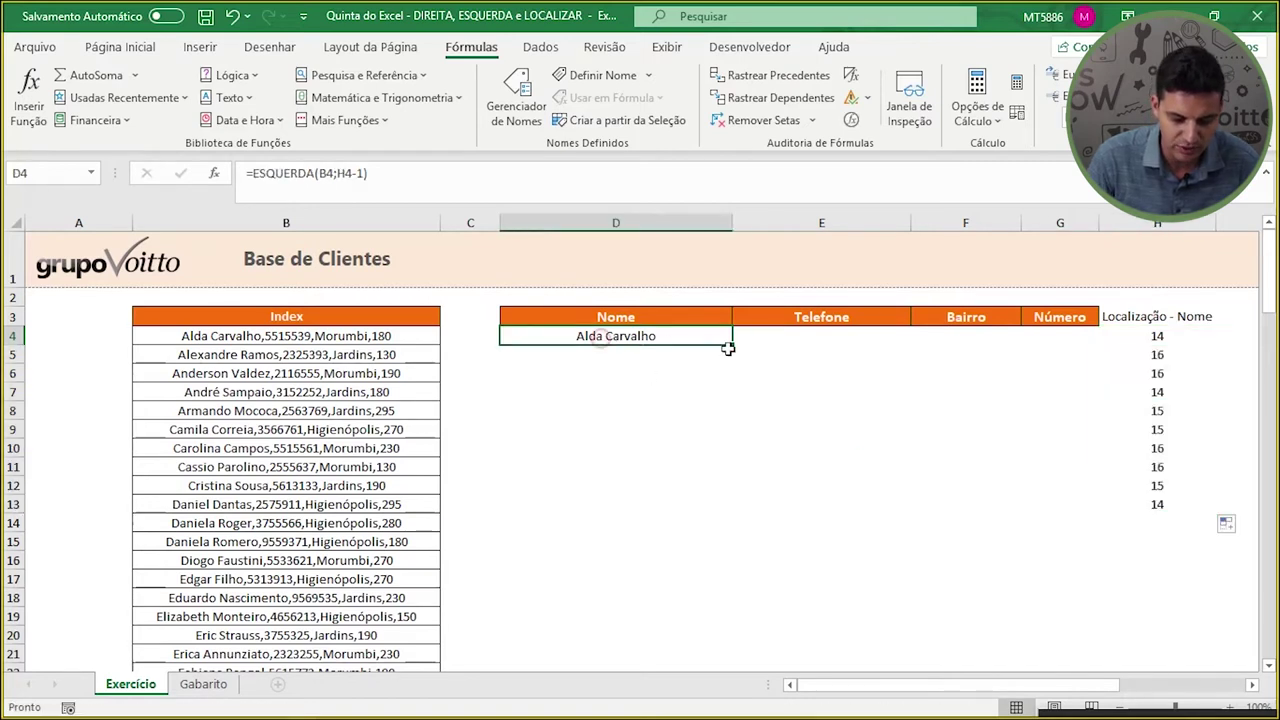
pyautogui.moveTo(728, 347); pyautogui.dragTo(729, 517)
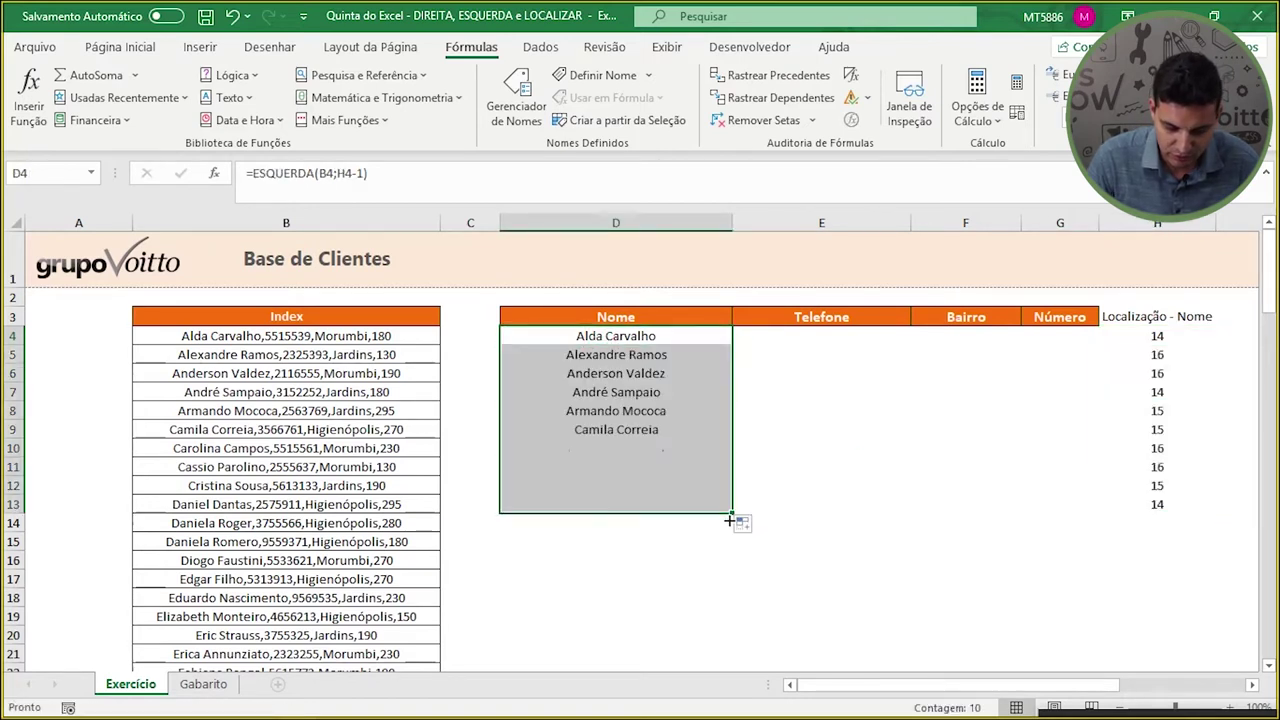
pyautogui.click(1168, 338)
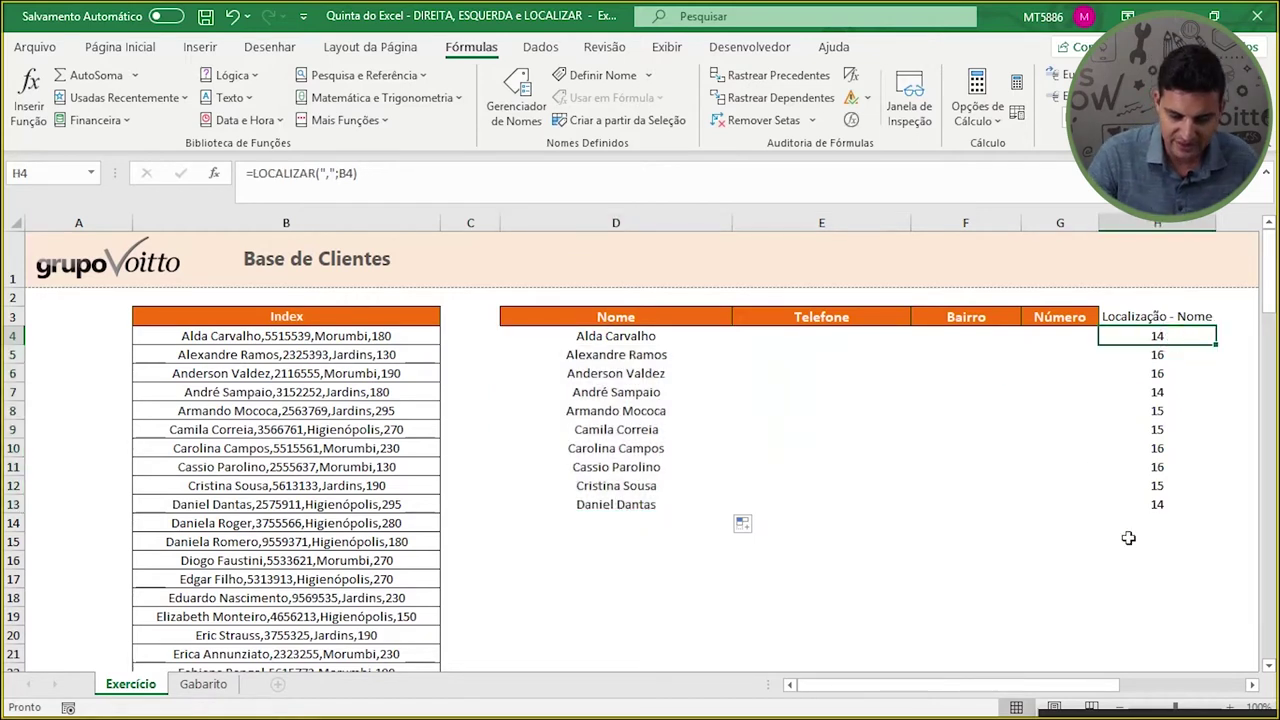
pyautogui.press('Down')
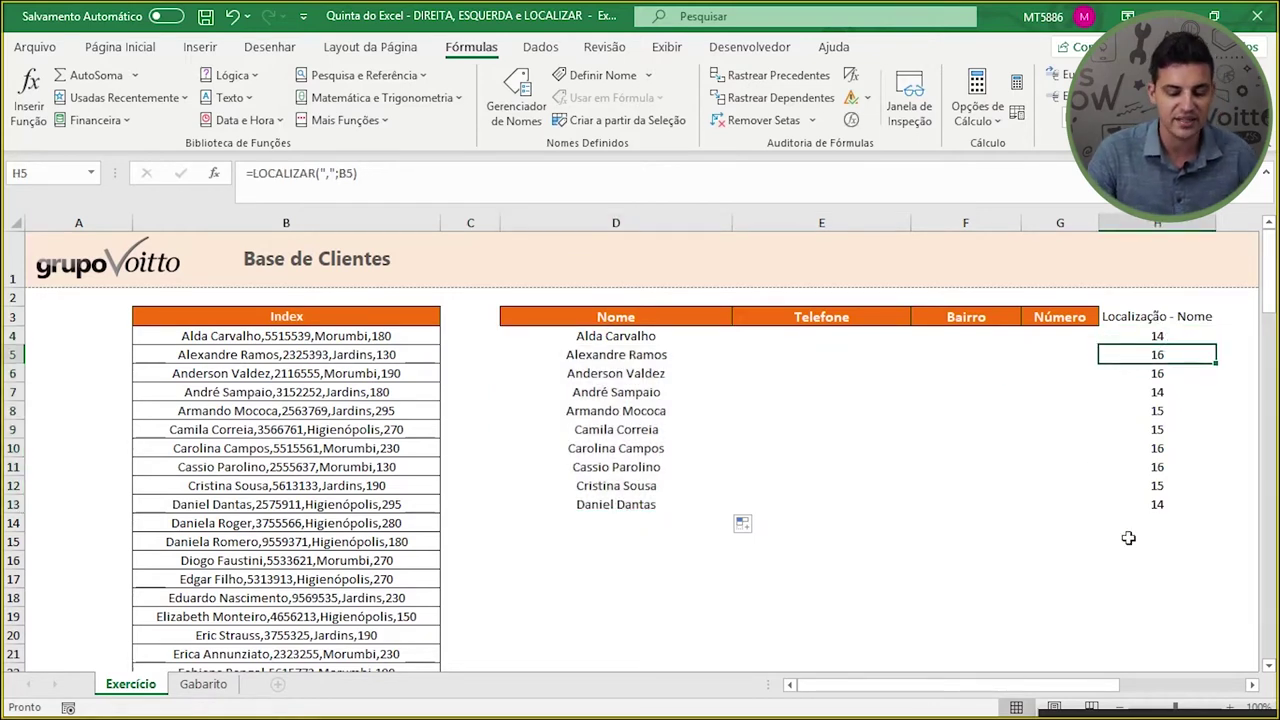
pyautogui.press('Down')
pyautogui.press('Down')
pyautogui.press('Down')
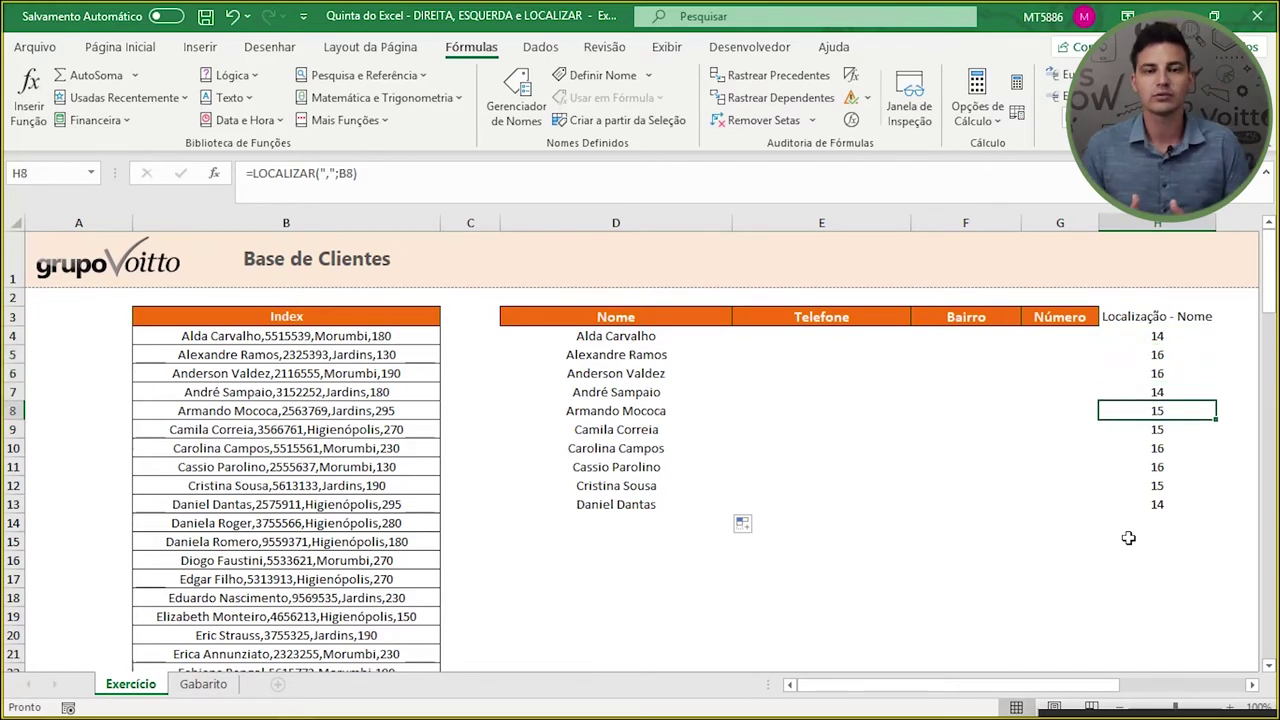
pyautogui.click(650, 338)
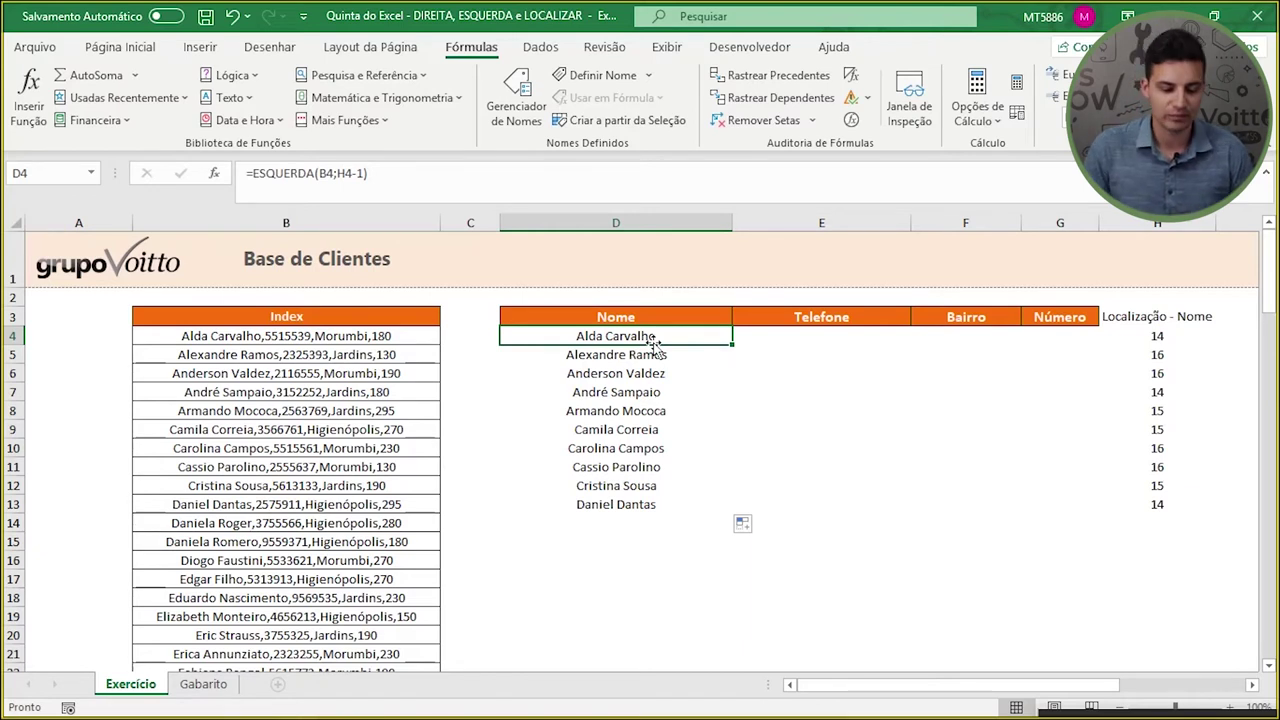
# - Begin entering the 'Localização - Telefone' heading in I3 next to Localização - Nome
pyautogui.click(862, 372)
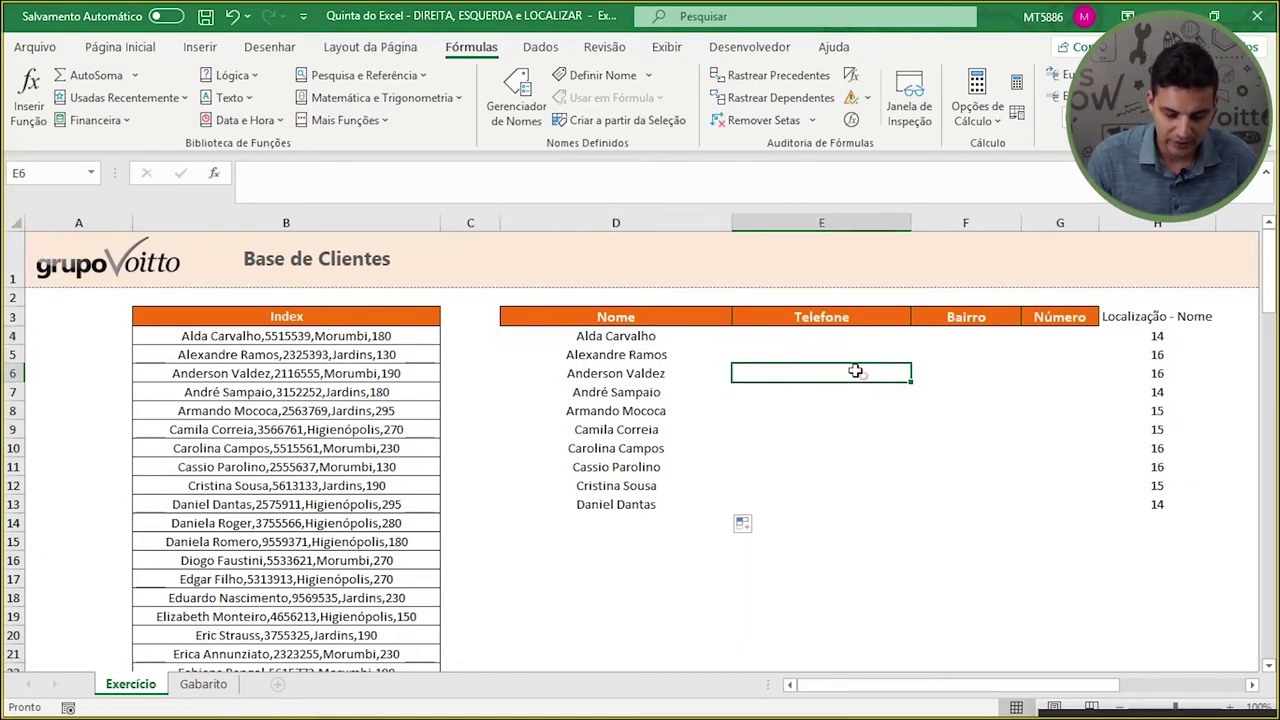
pyautogui.click(800, 339)
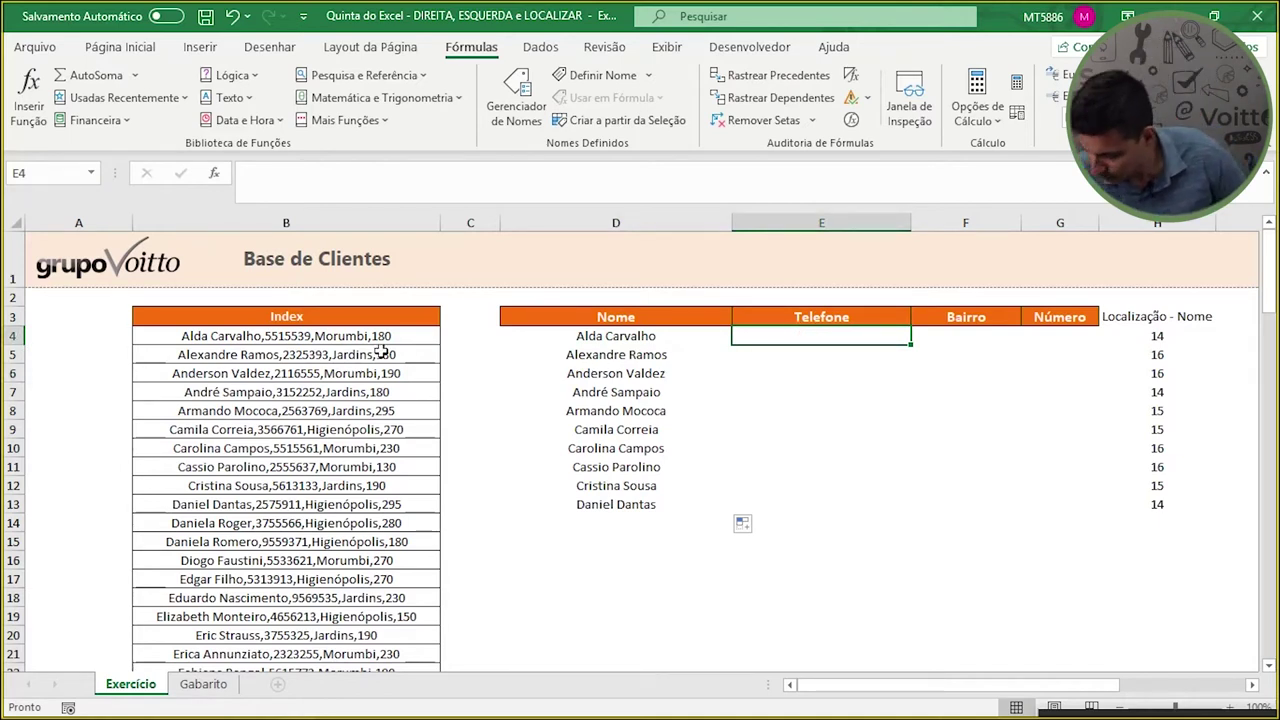
pyautogui.click(180, 336)
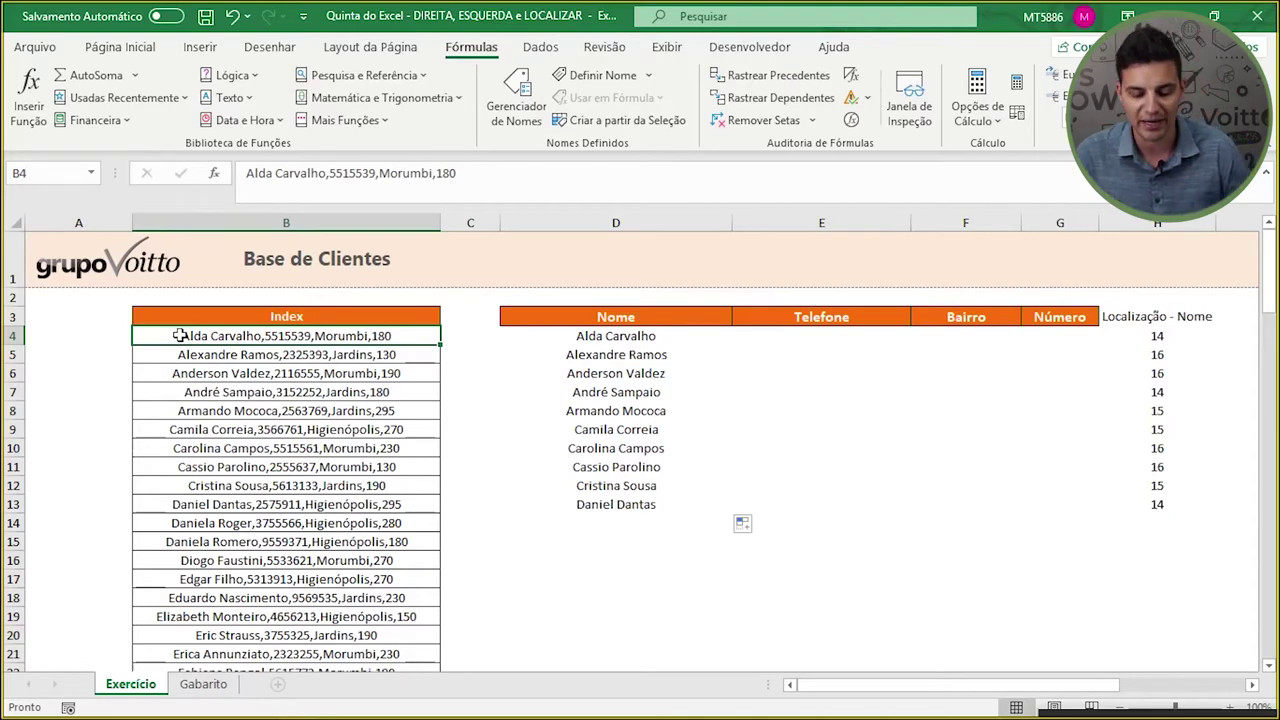
pyautogui.click(1162, 316)
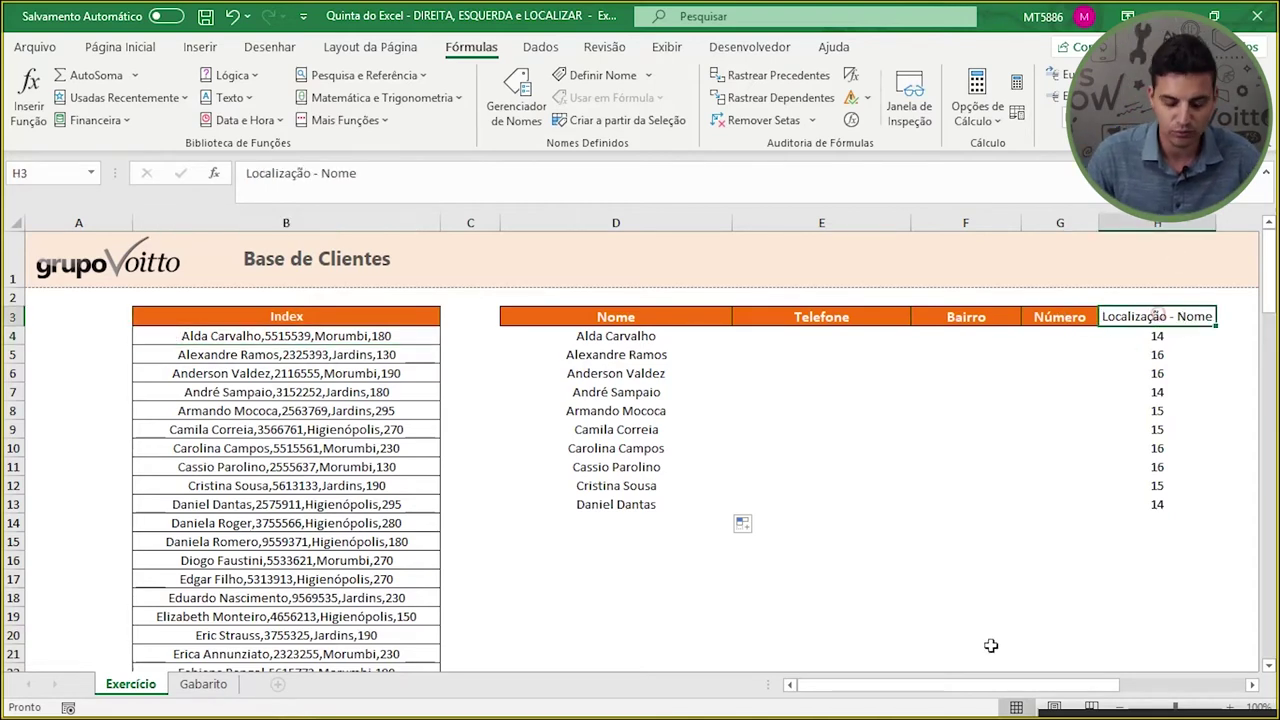
pyautogui.press('Right')
pyautogui.press('Right')
pyautogui.press('Left')
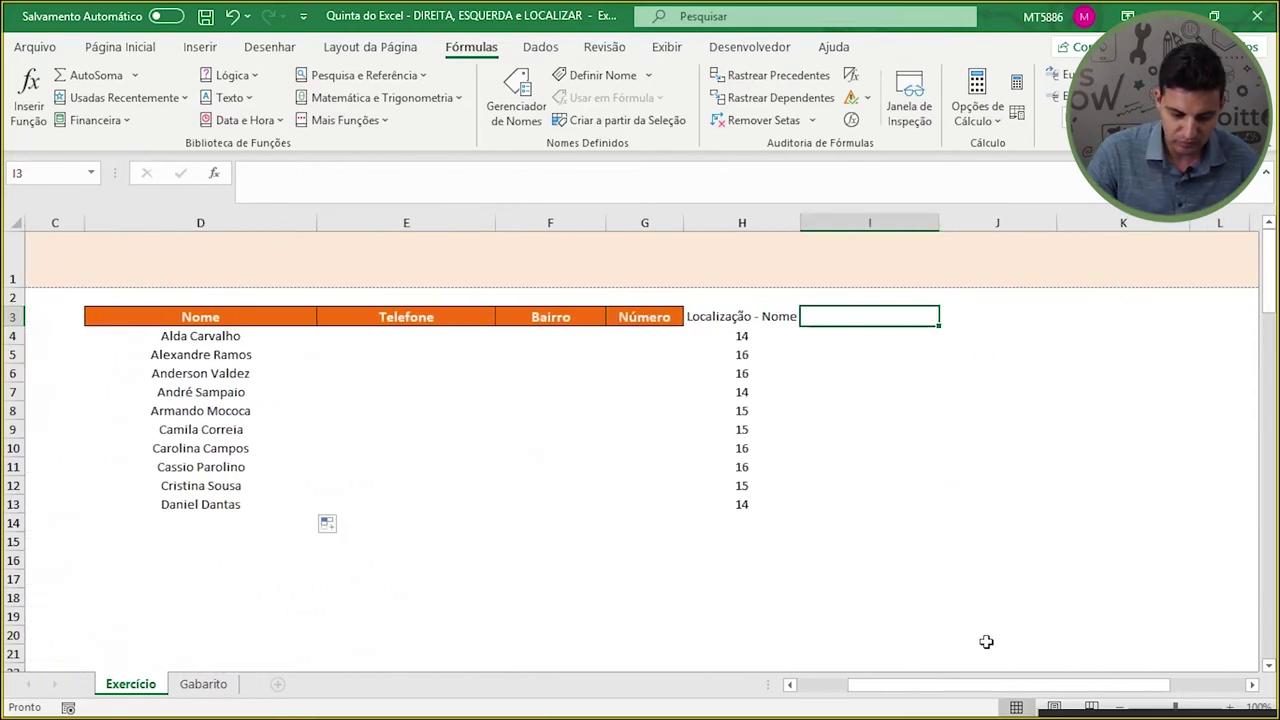
pyautogui.write('L')
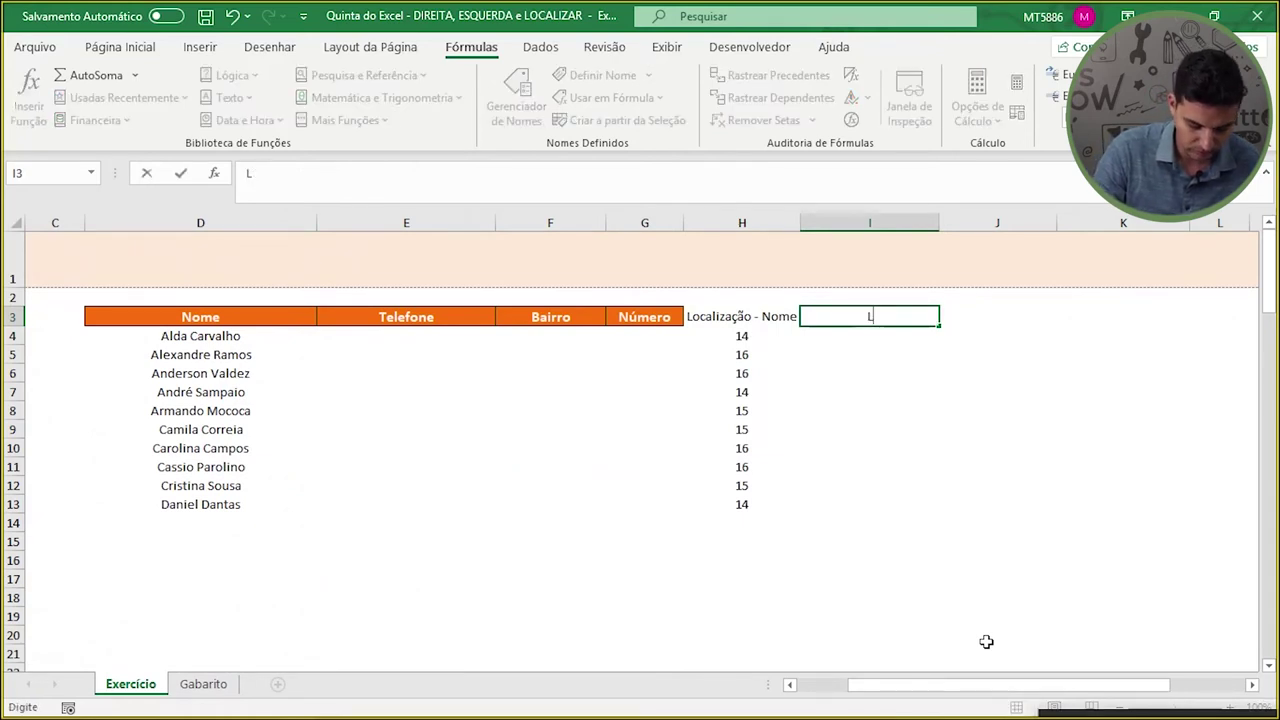
pyautogui.write('Ozação- ')
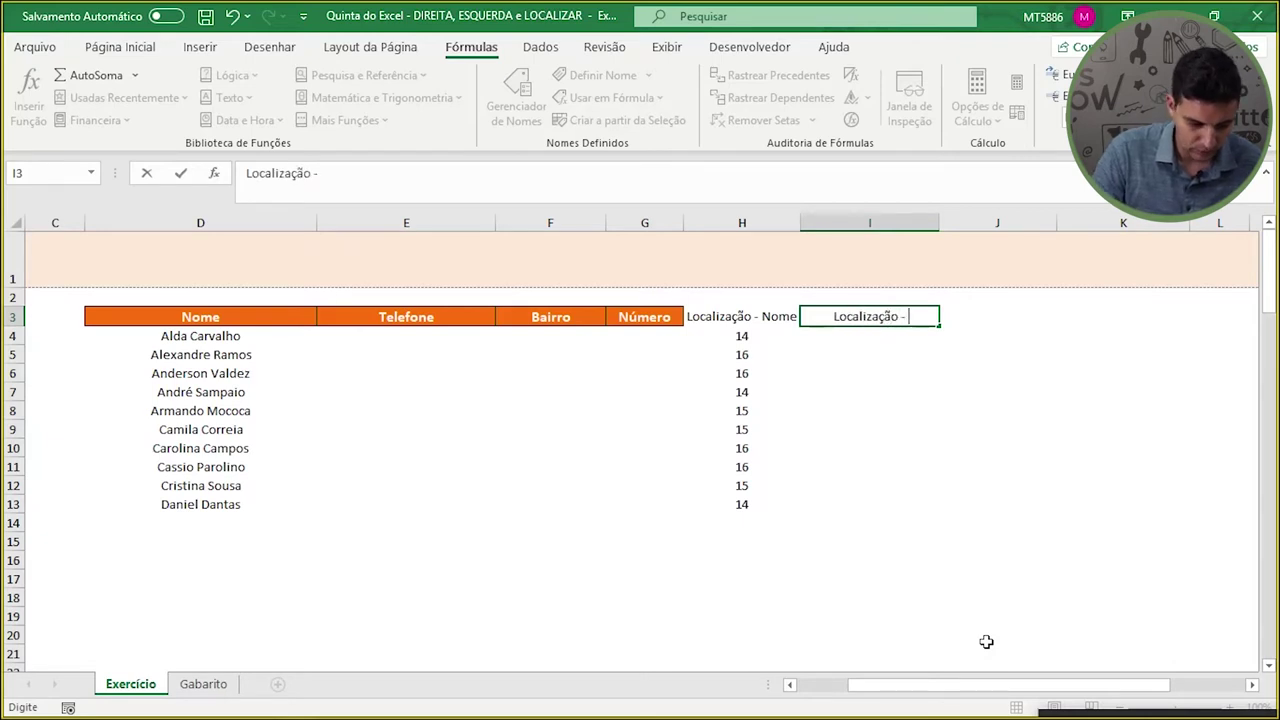
pyautogui.write('Telefone')
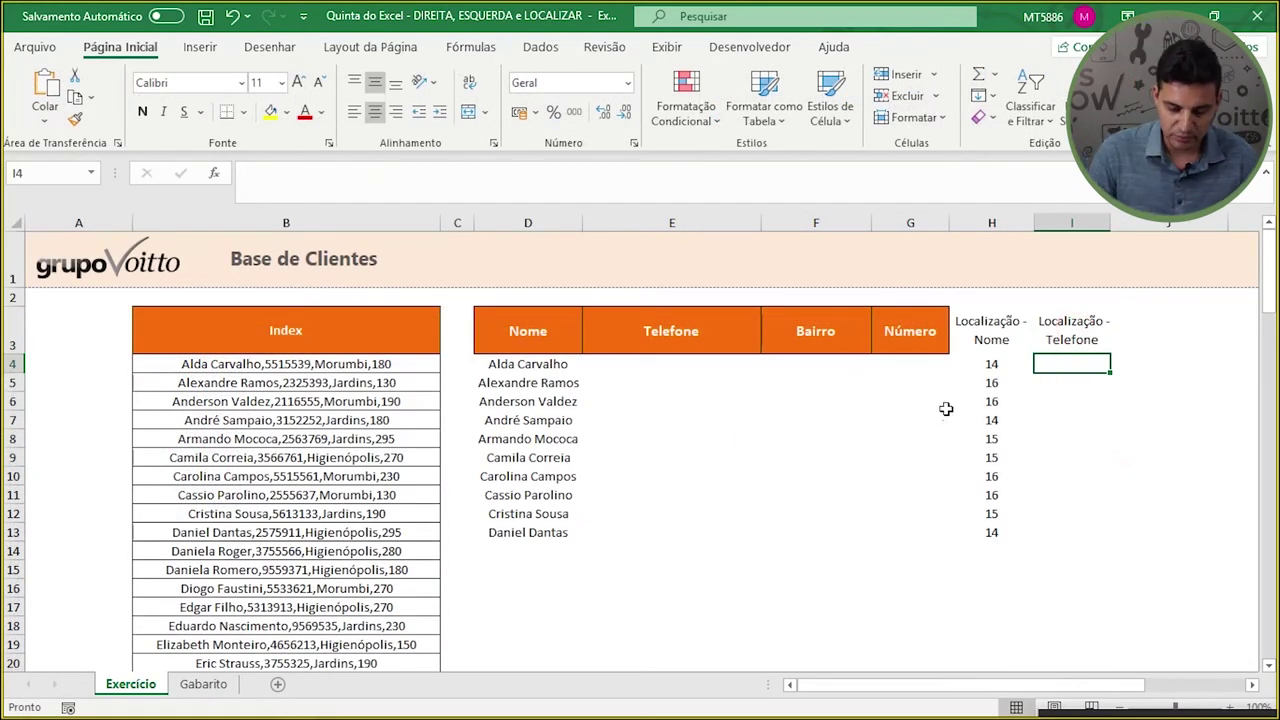
# - Enter =LOCALIZAR(",";B4;1) in I4, returning 14 for the comma in B4
pyautogui.click(989, 362)
pyautogui.click(1057, 362)
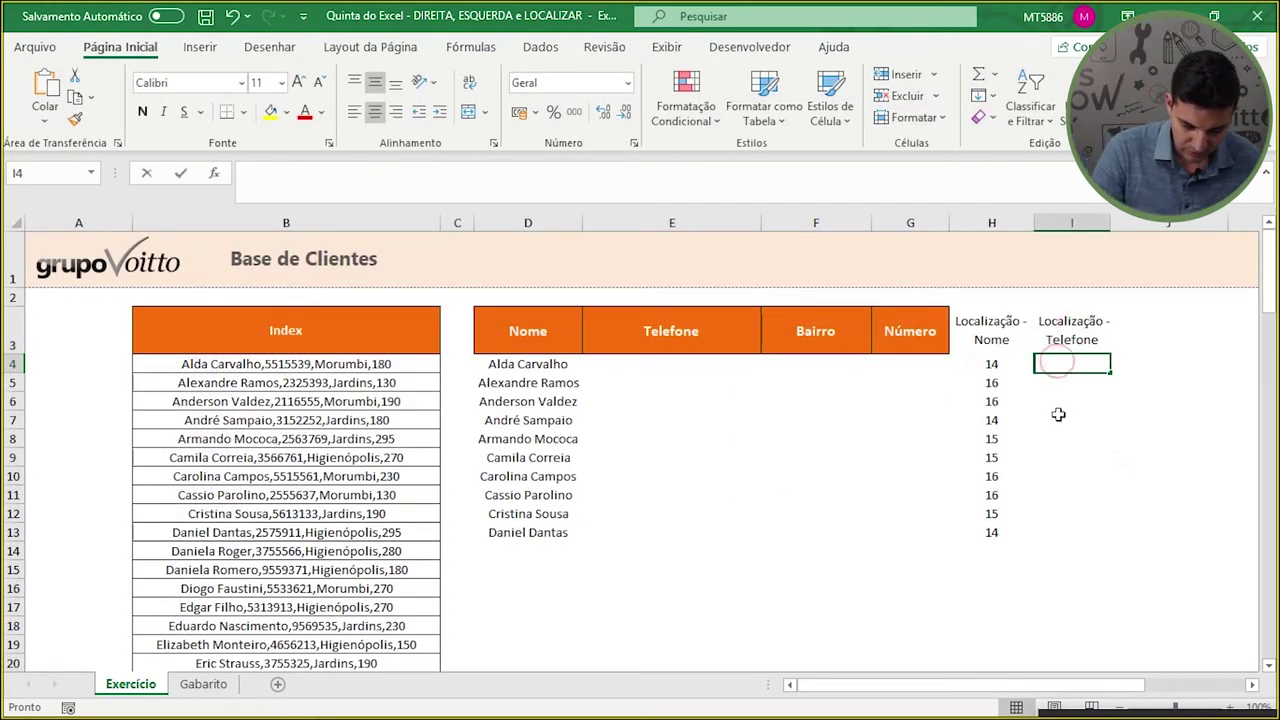
pyautogui.write('=local')
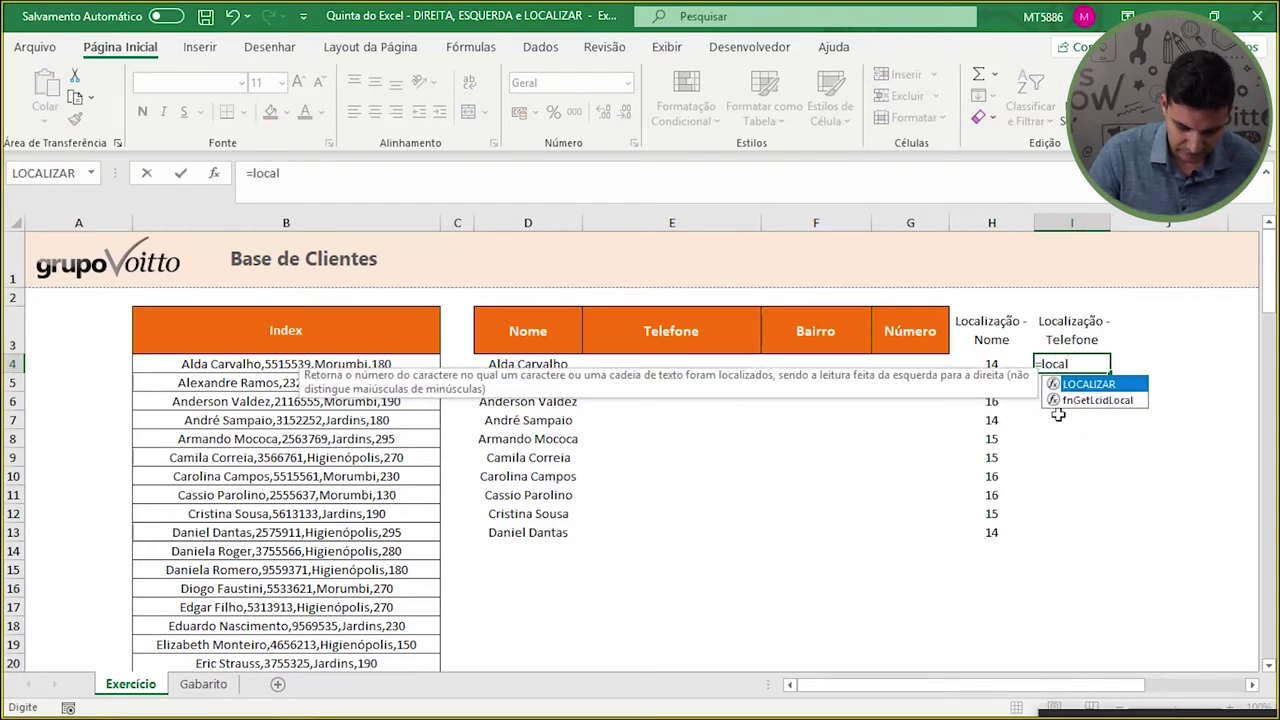
pyautogui.doubleClick(1086, 385)
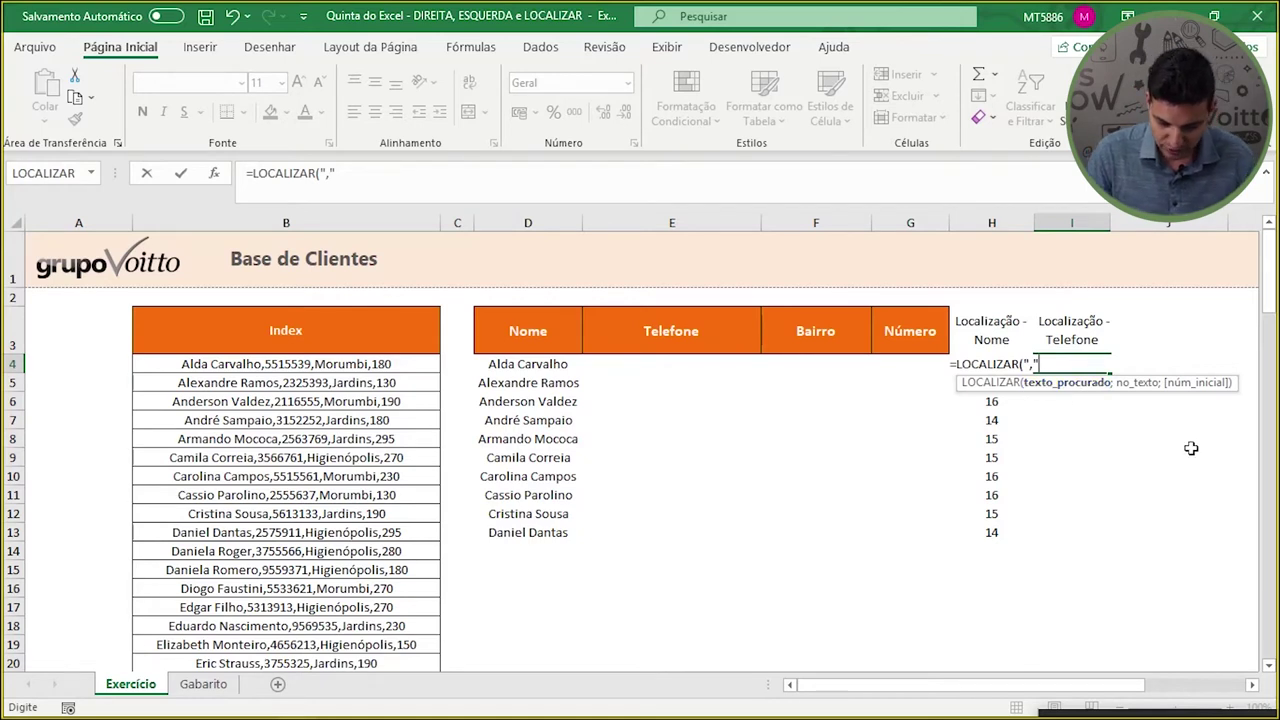
pyautogui.write(';')
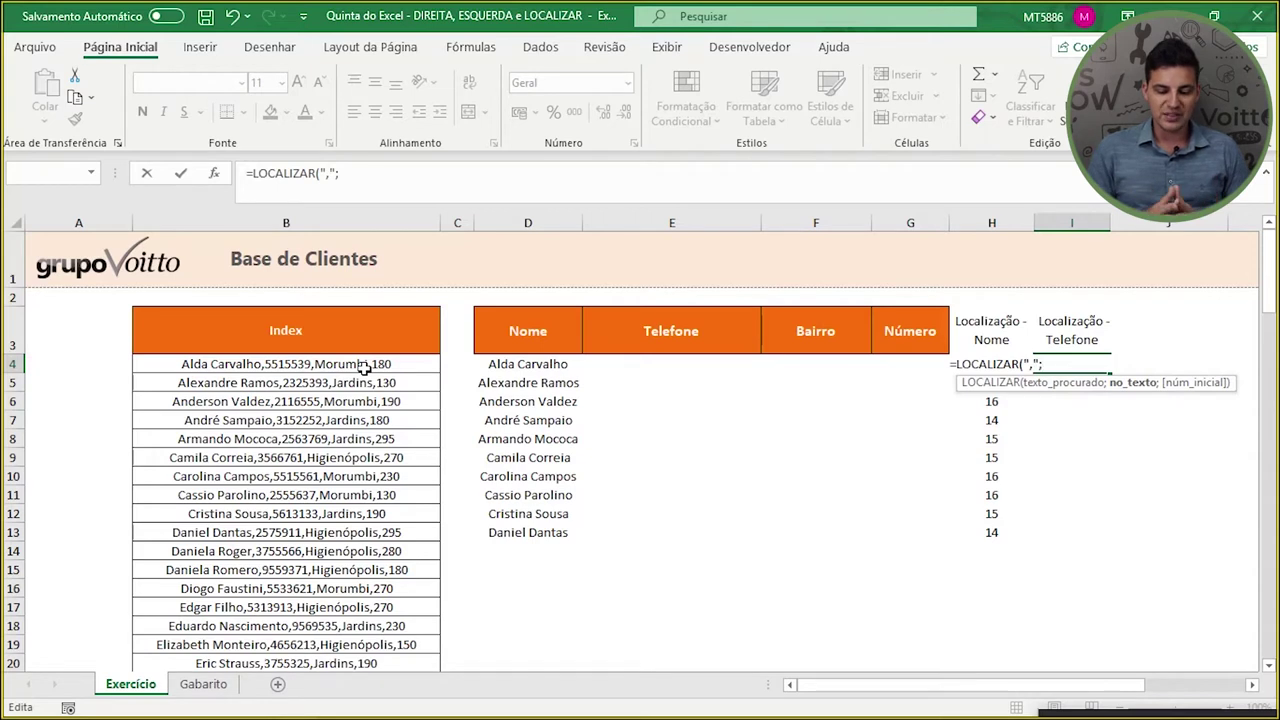
pyautogui.click(337, 366)
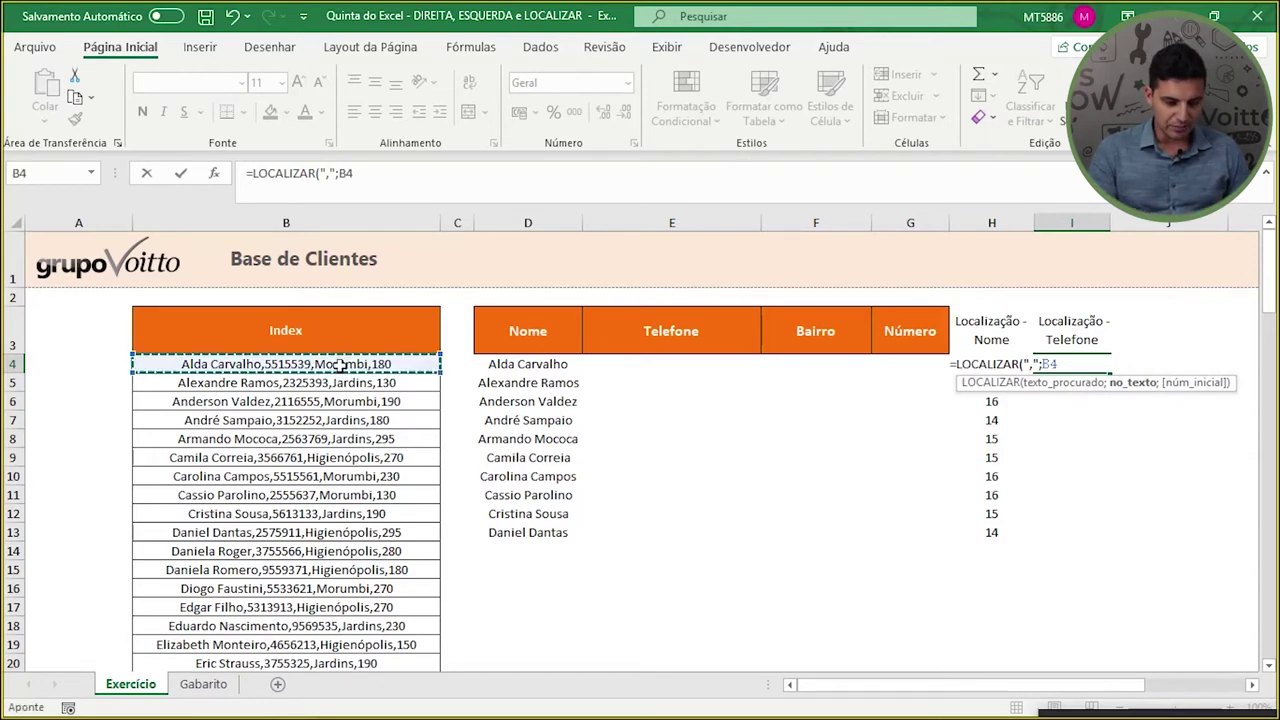
pyautogui.write(';')
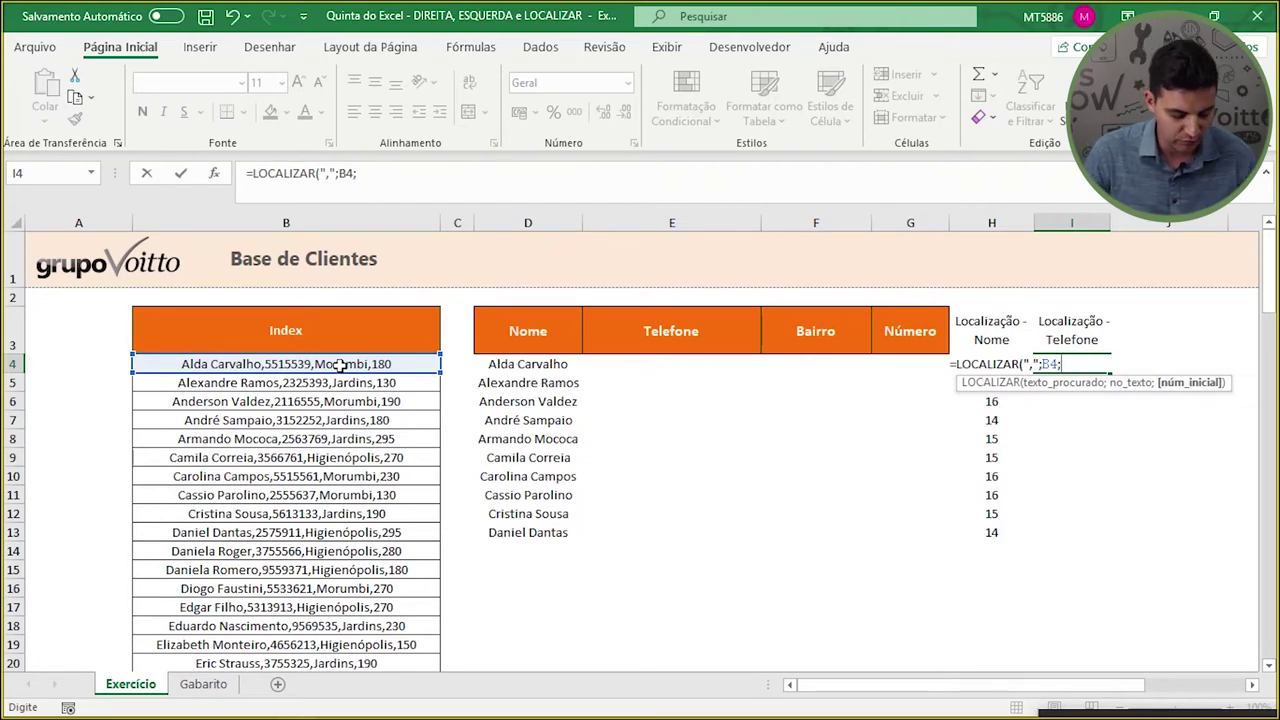
pyautogui.write(')')
pyautogui.press('Return')
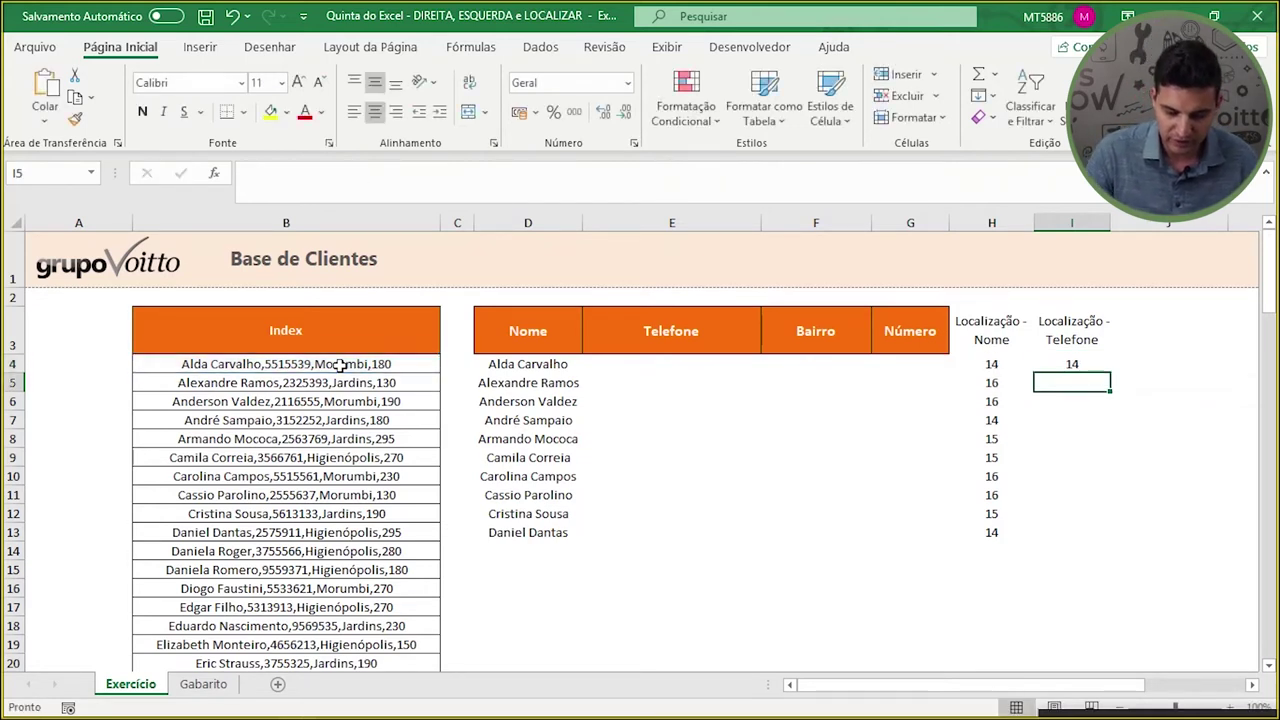
# - Try fixed starting positions 2 and then 13 for I4's comma search
pyautogui.click(1070, 366)
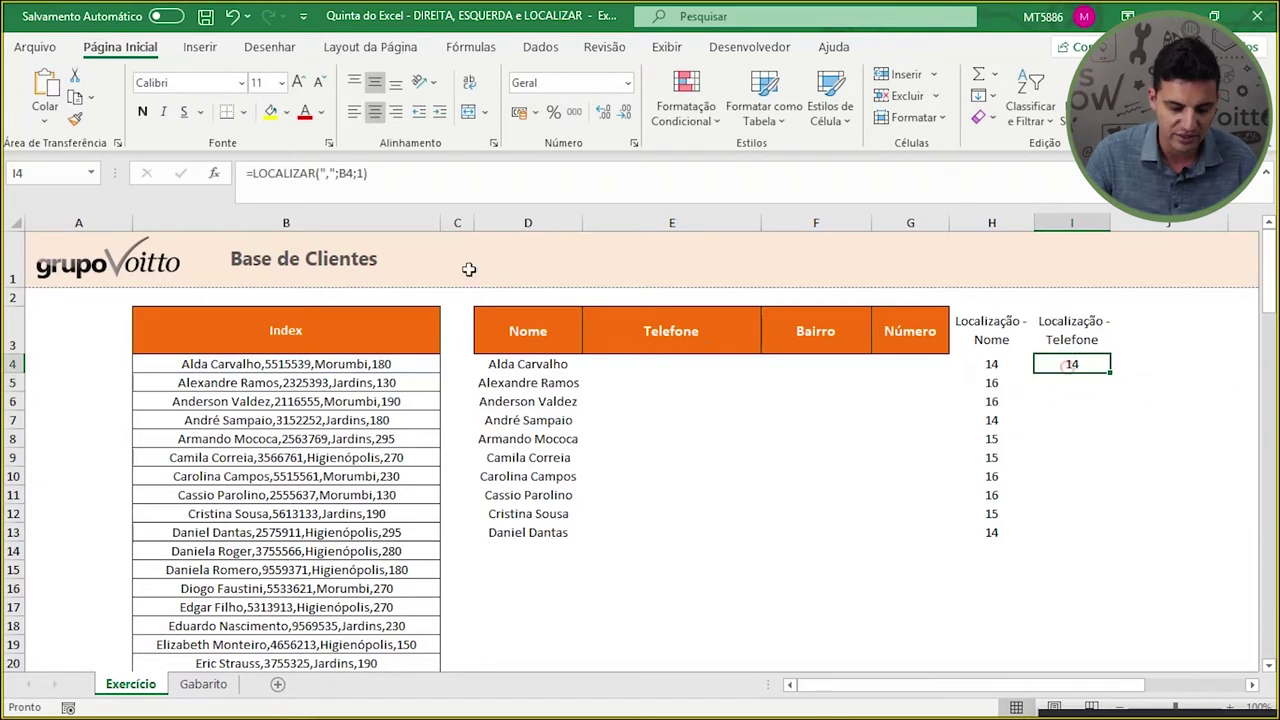
pyautogui.click(358, 173)
pyautogui.press('BackSpace')
pyautogui.write('2')
pyautogui.hotkey('ctrl', 'Return')
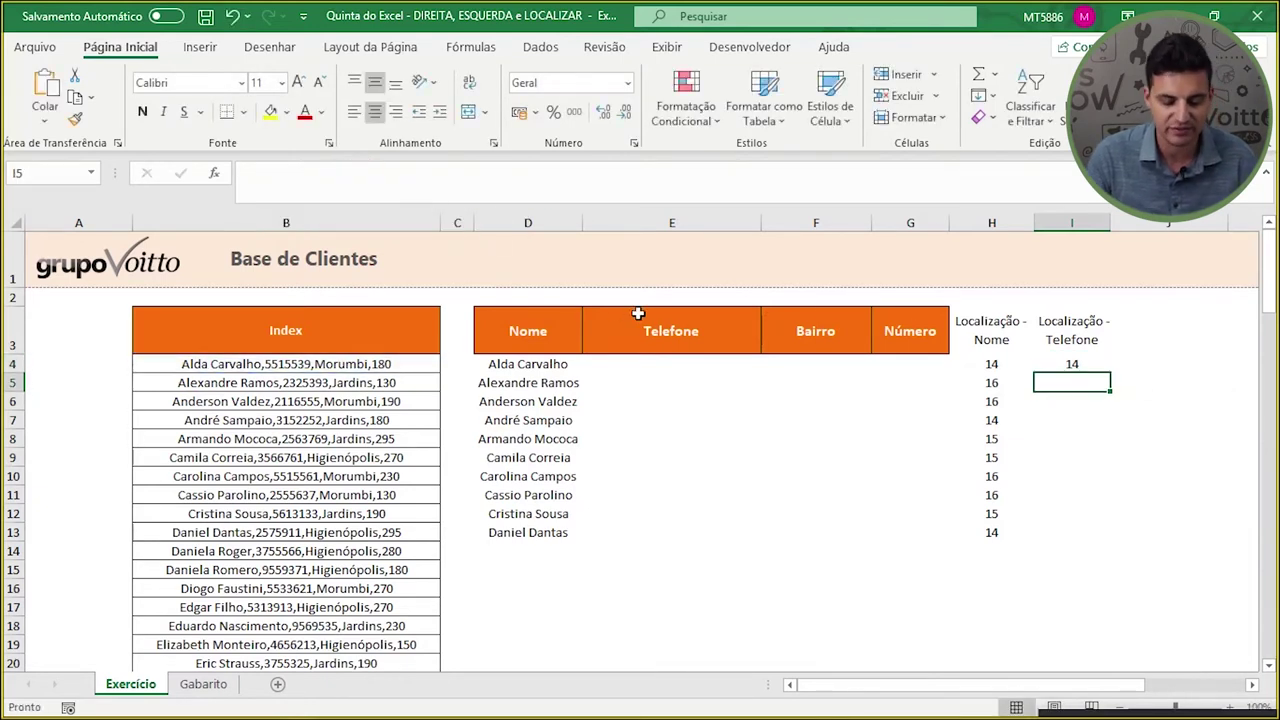
pyautogui.click(366, 174)
pyautogui.press('BackSpace')
pyautogui.write('13')
pyautogui.press('Return')
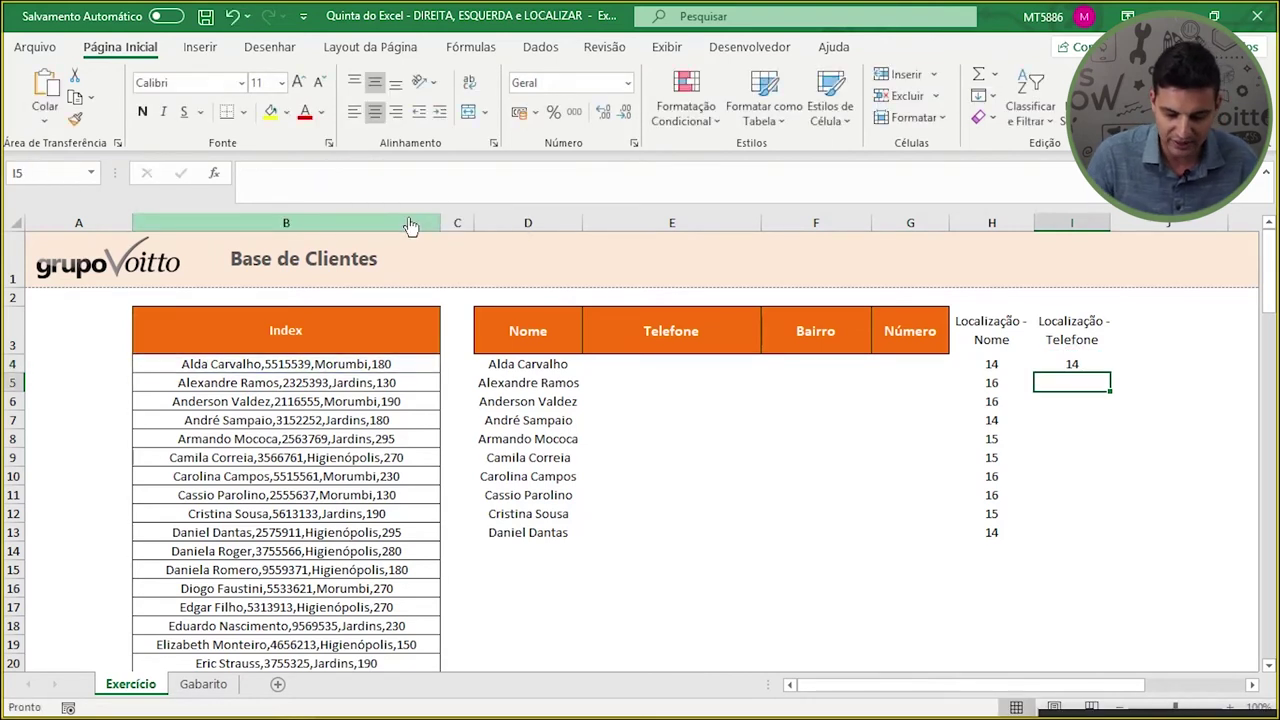
pyautogui.click(1068, 368)
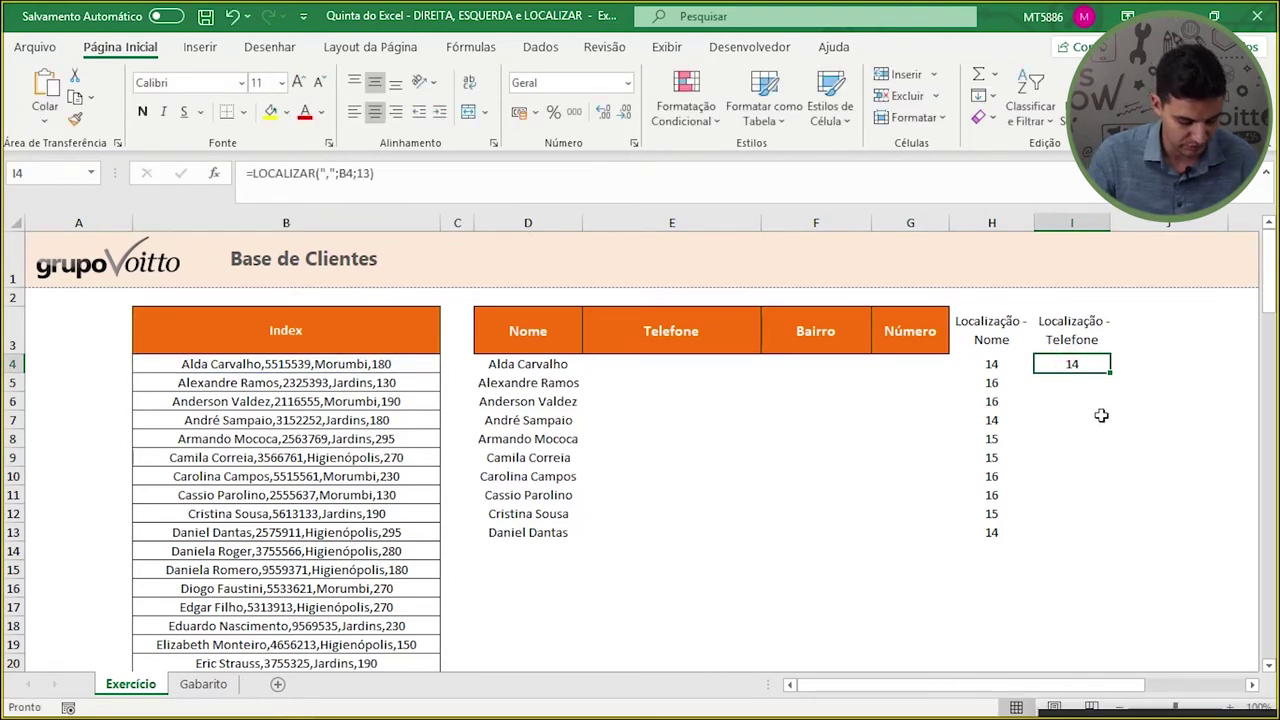
pyautogui.press('F2')
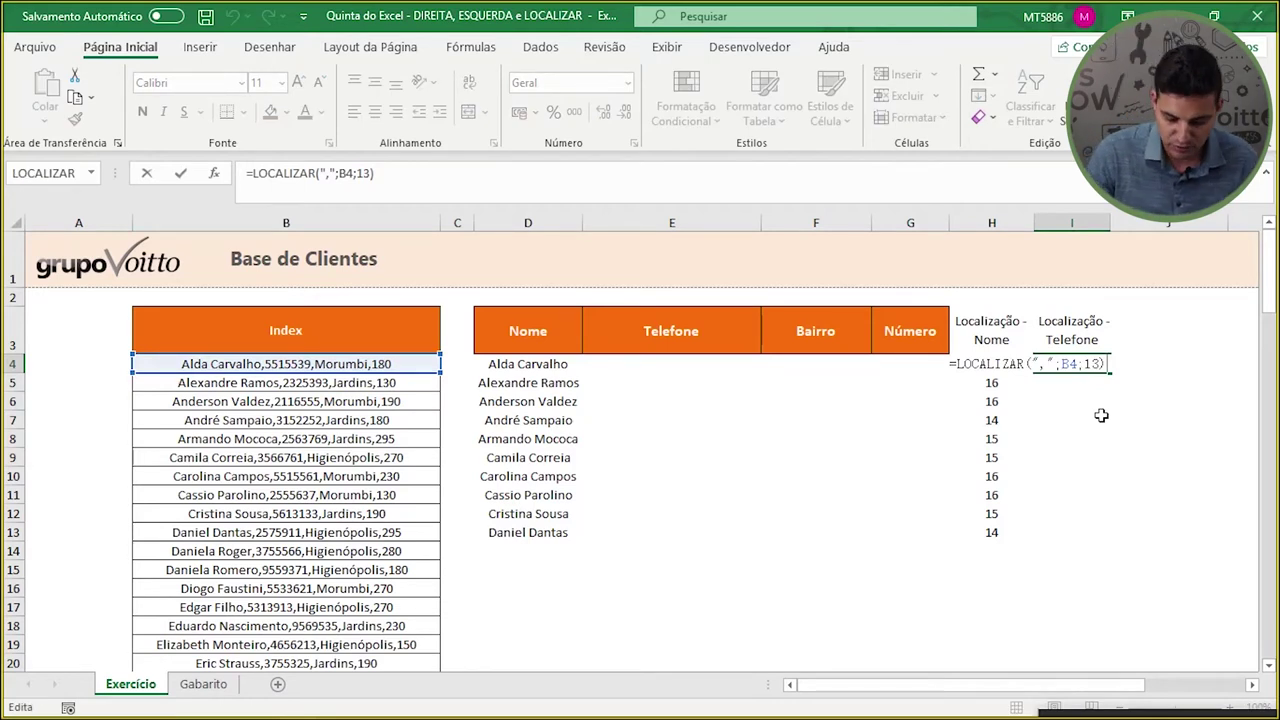
pyautogui.press('BackSpace')
pyautogui.press('BackSpace')
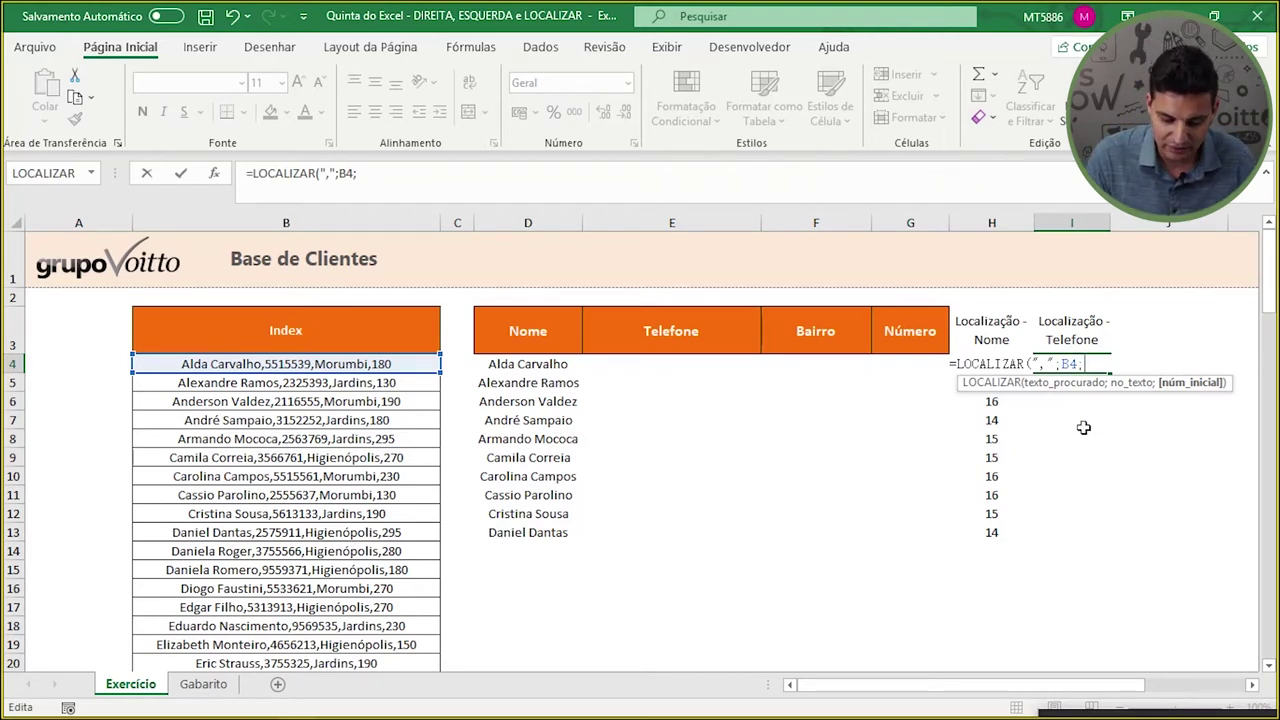
pyautogui.write('13')
pyautogui.hotkey('ctrl', 'Return')
# - Replace I4's start argument with H4+1 so =LOCALIZAR(",";B4;H4+1) returns 22
pyautogui.click(995, 364)
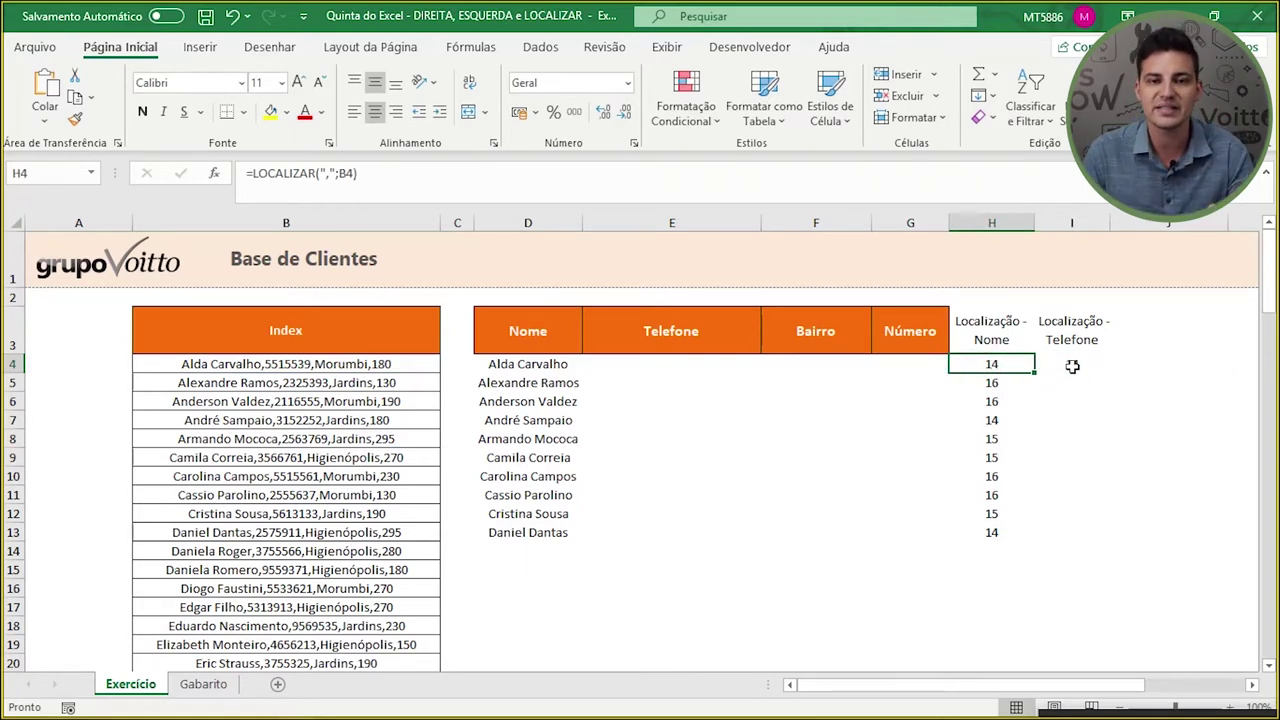
pyautogui.click(1072, 366)
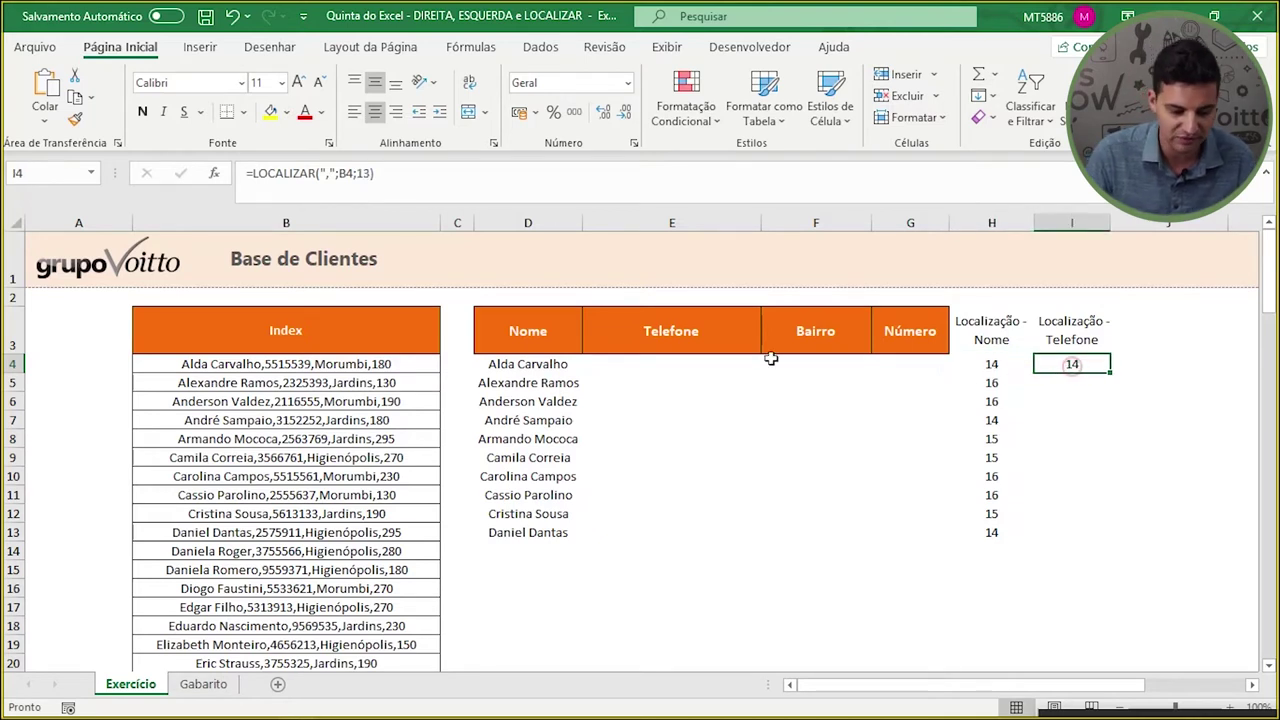
pyautogui.click(377, 177)
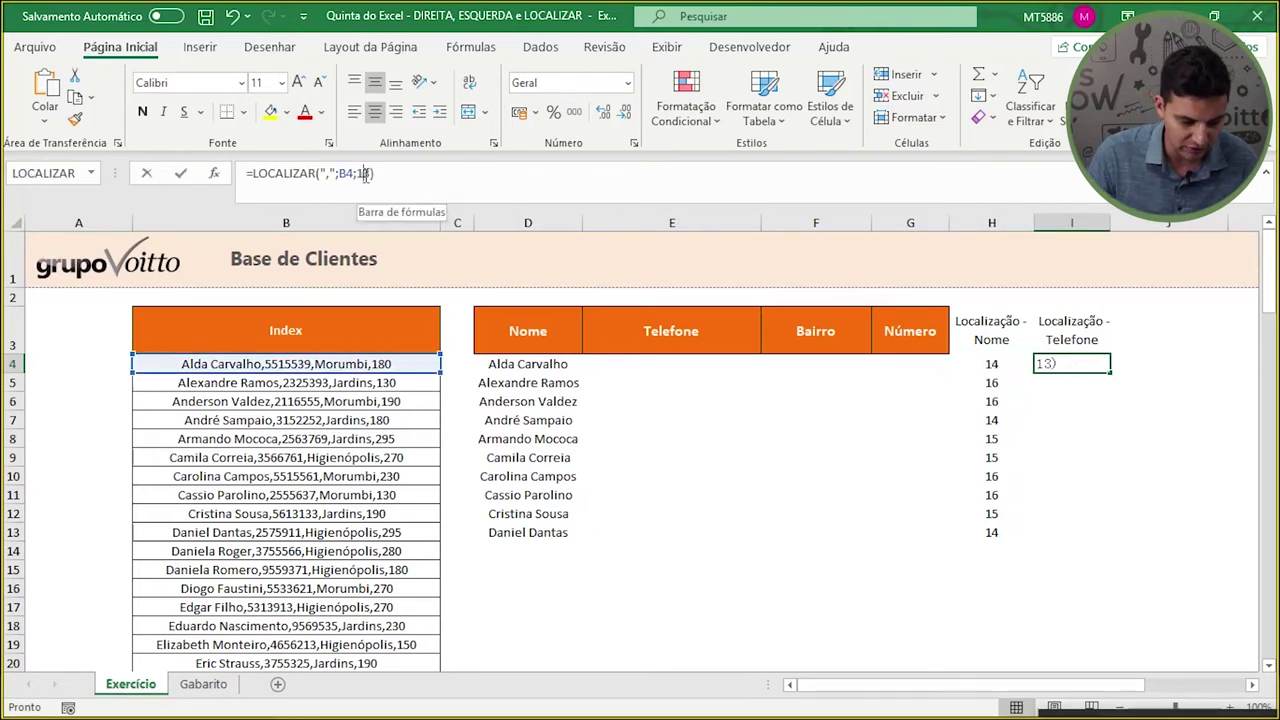
pyautogui.press('BackSpace')
pyautogui.press('BackSpace')
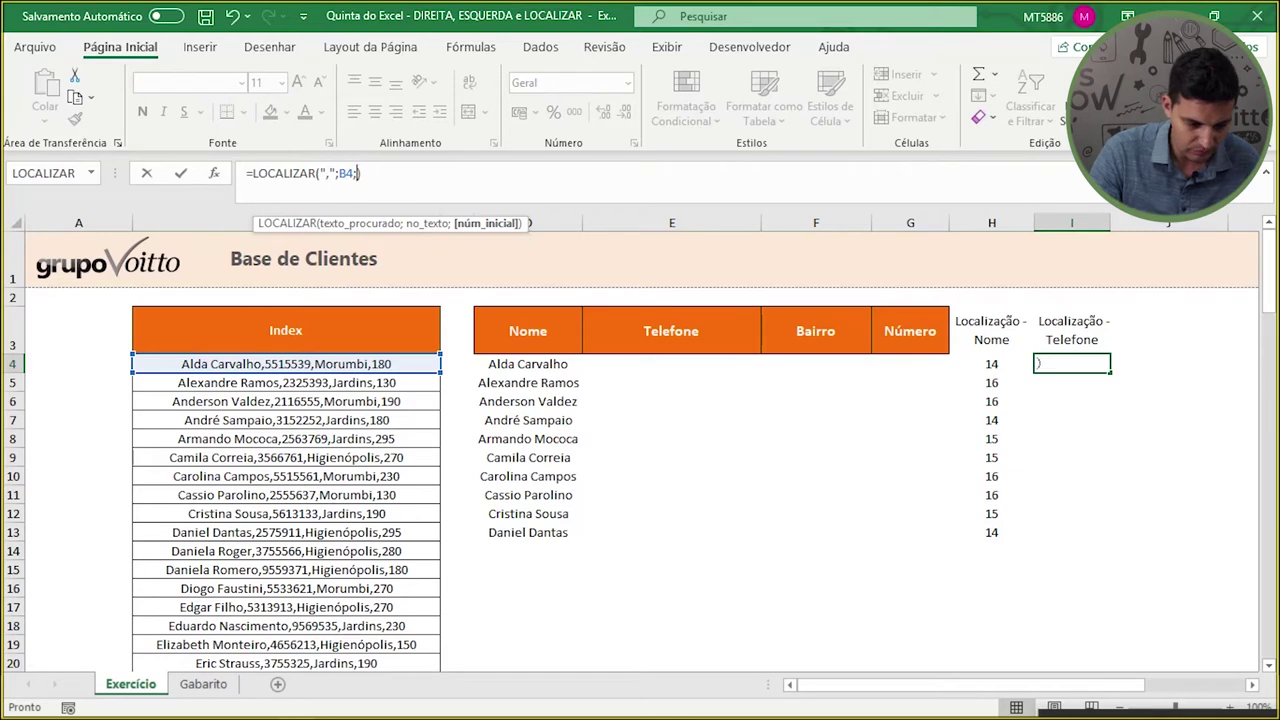
pyautogui.click(999, 365)
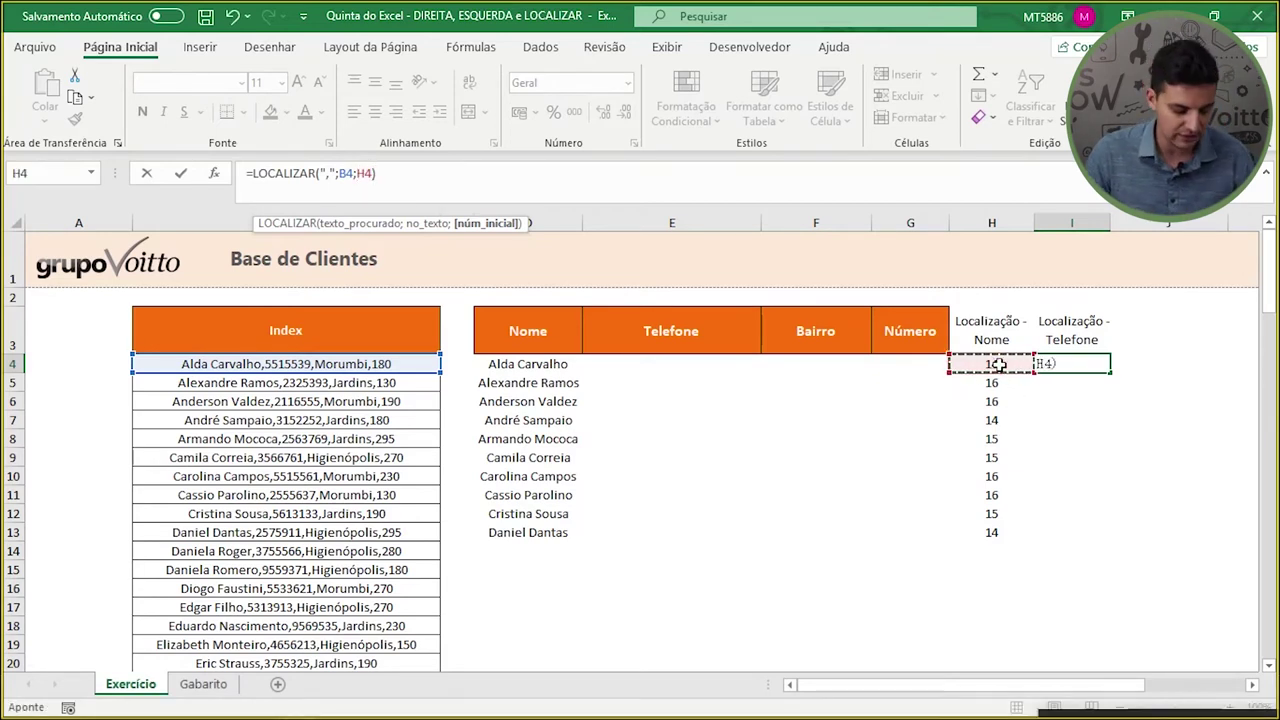
pyautogui.write('+1')
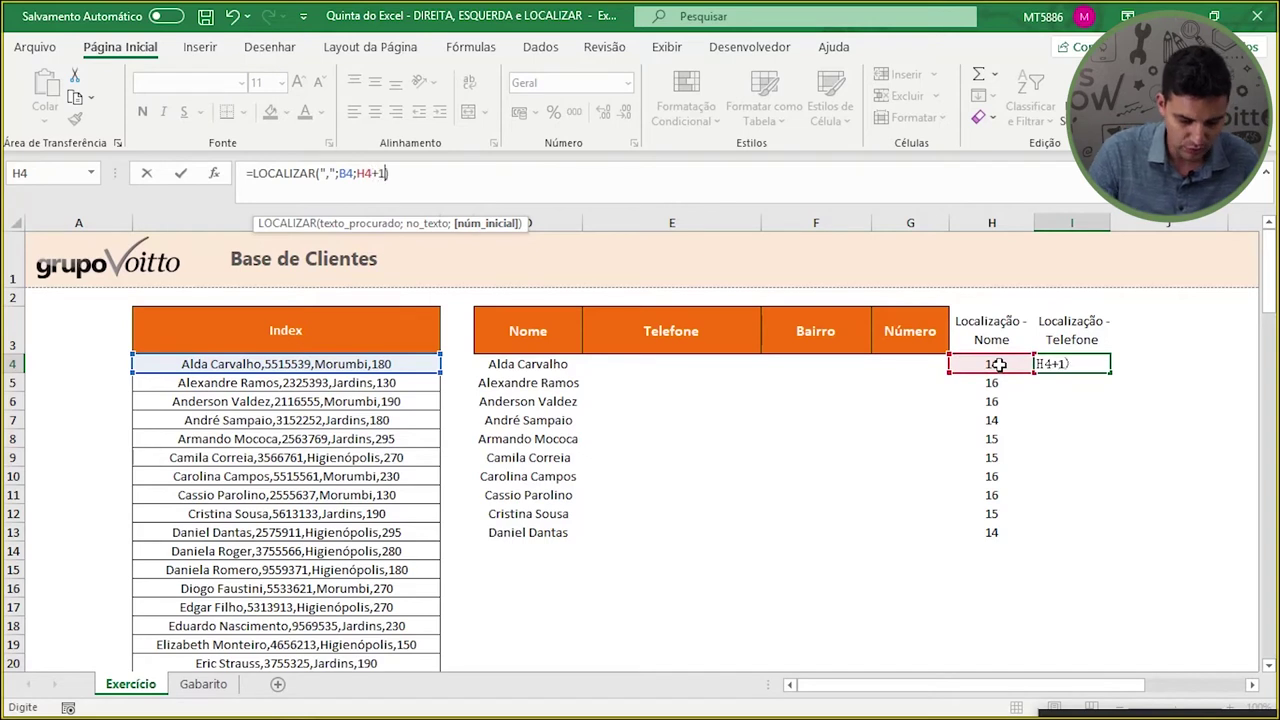
pyautogui.press('Return')
pyautogui.click(997, 365)
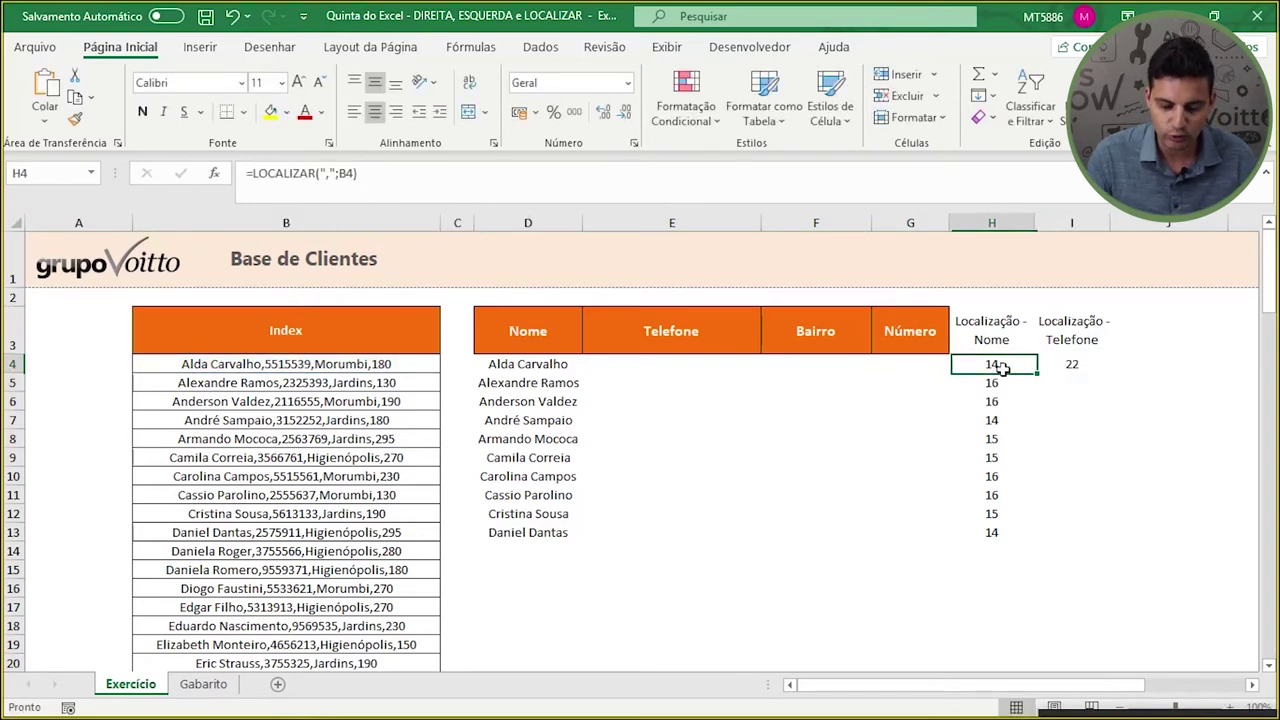
pyautogui.click(1066, 366)
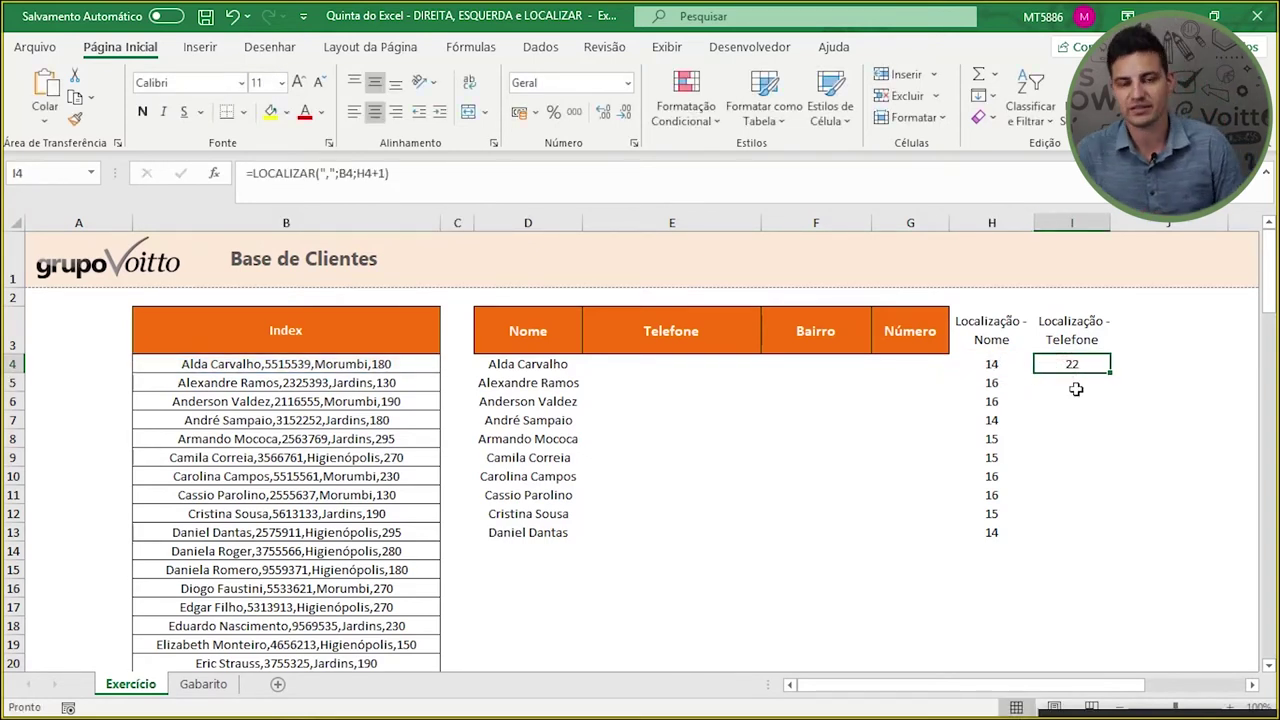
# - Fill I4's second-comma formula down to I13, giving positions between 22 and 24
pyautogui.click(998, 367)
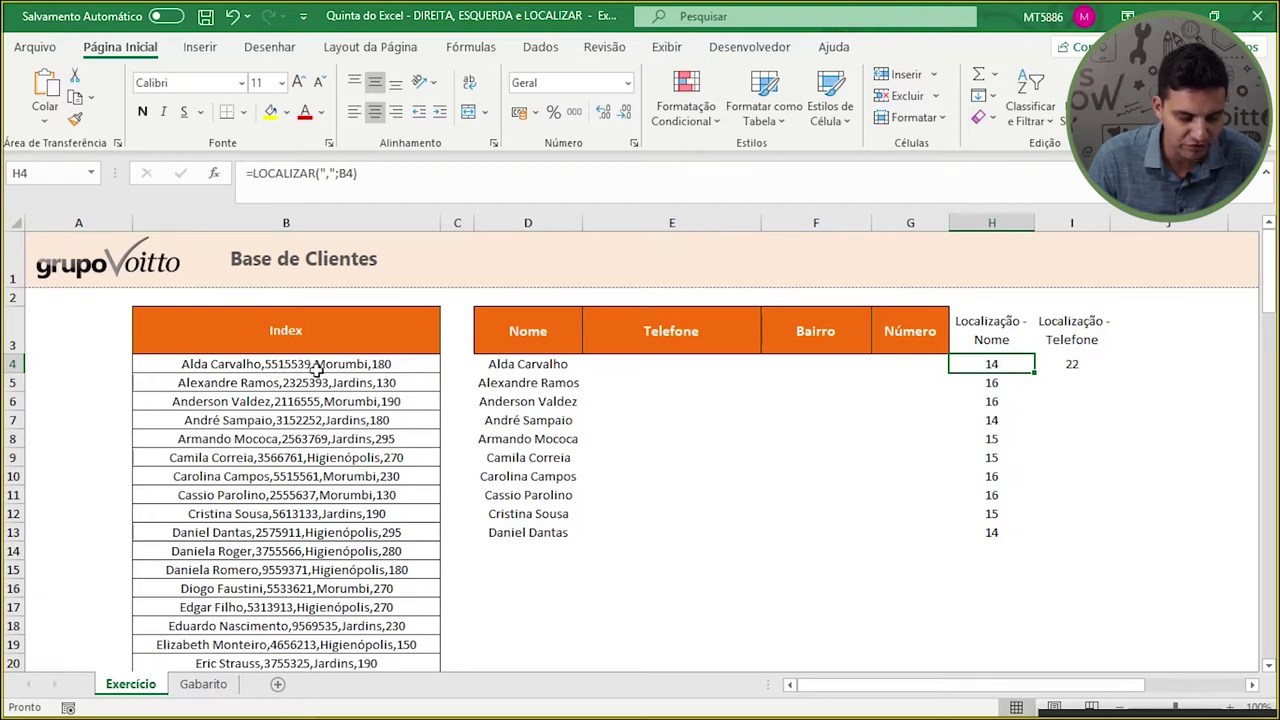
pyautogui.click(1086, 368)
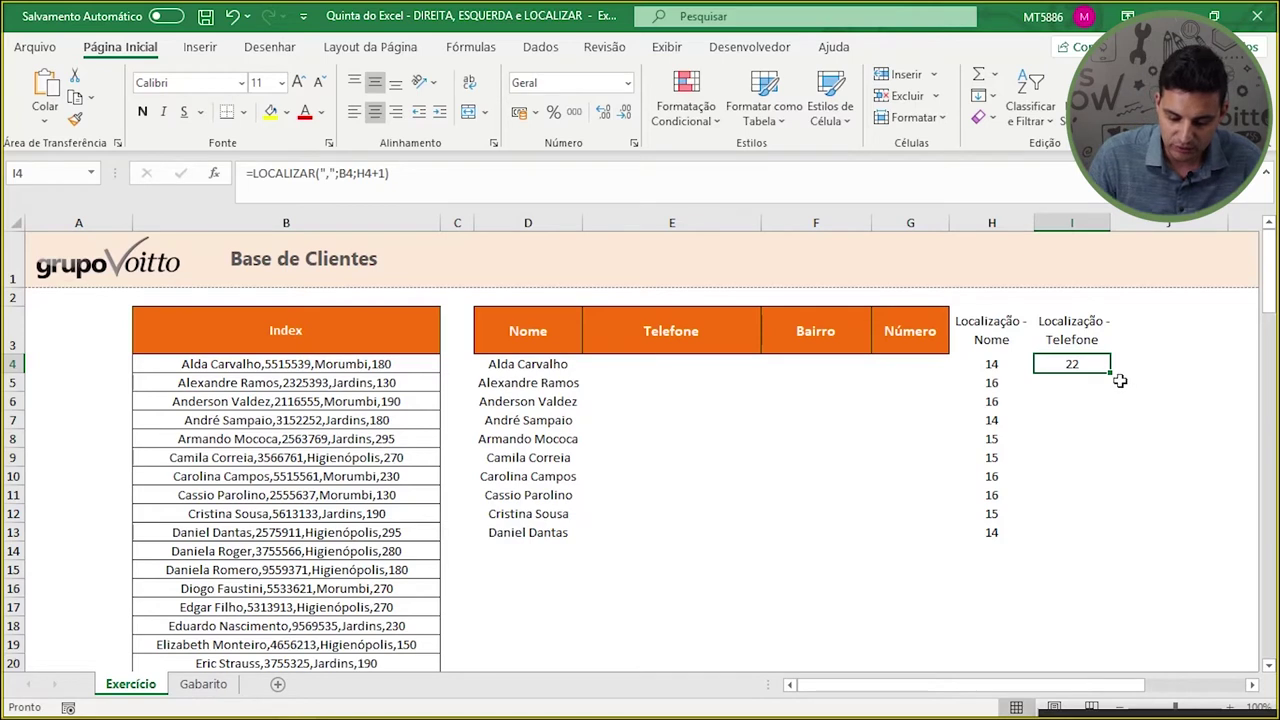
pyautogui.moveTo(1113, 375); pyautogui.dragTo(1106, 533)
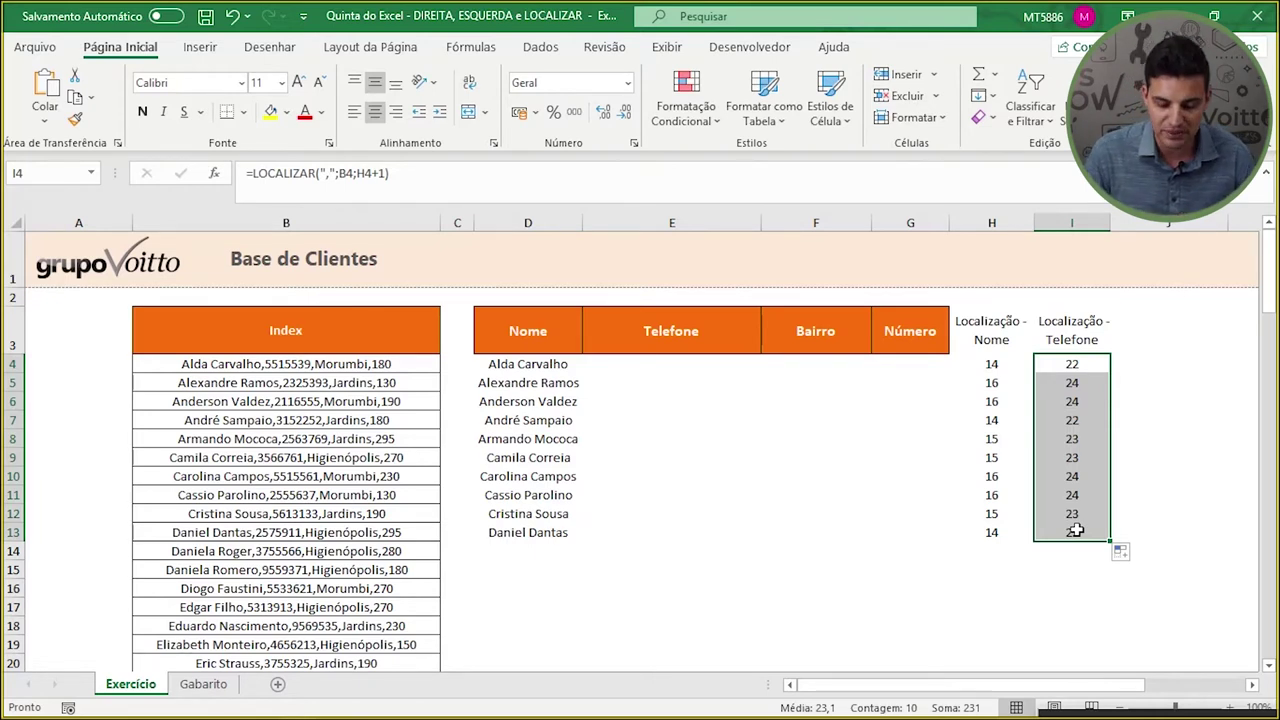
pyautogui.click(1225, 410)
pyautogui.click(683, 367)
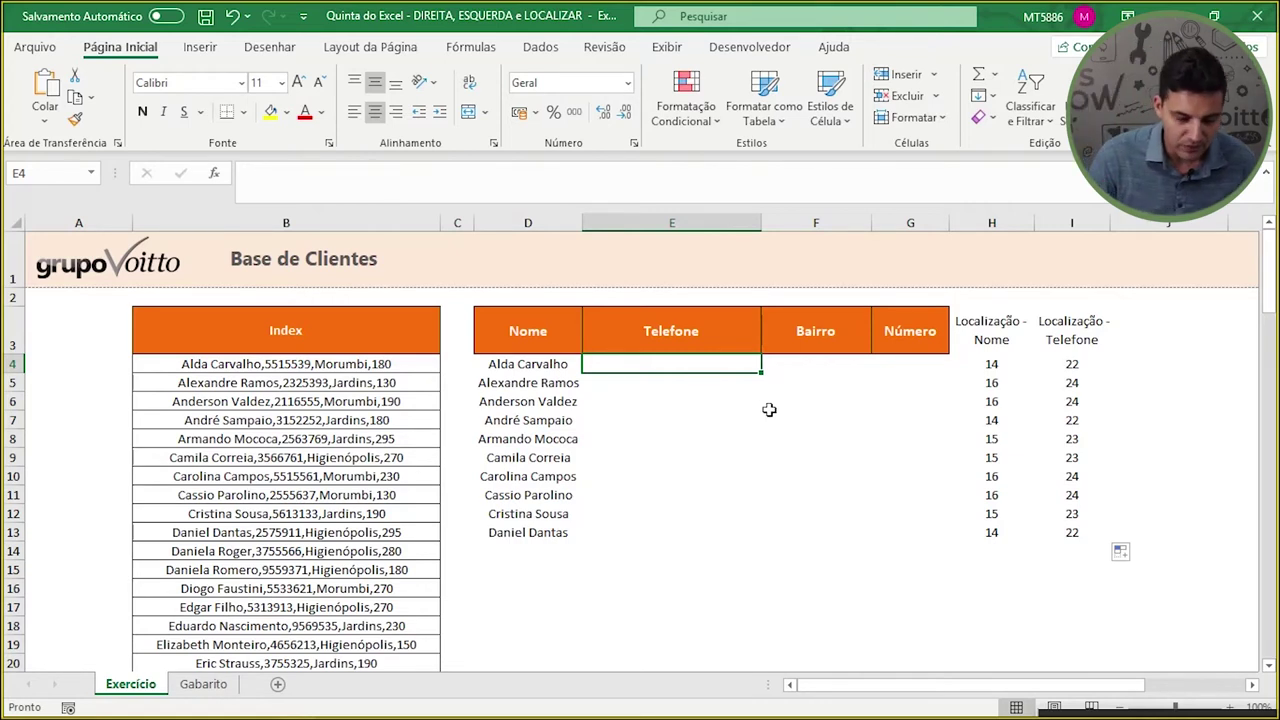
# - Enter =ESQUERDA(B4;I4) in E4, returning the first client's name and phone up to the second comma
pyautogui.click(662, 422)
pyautogui.click(633, 364)
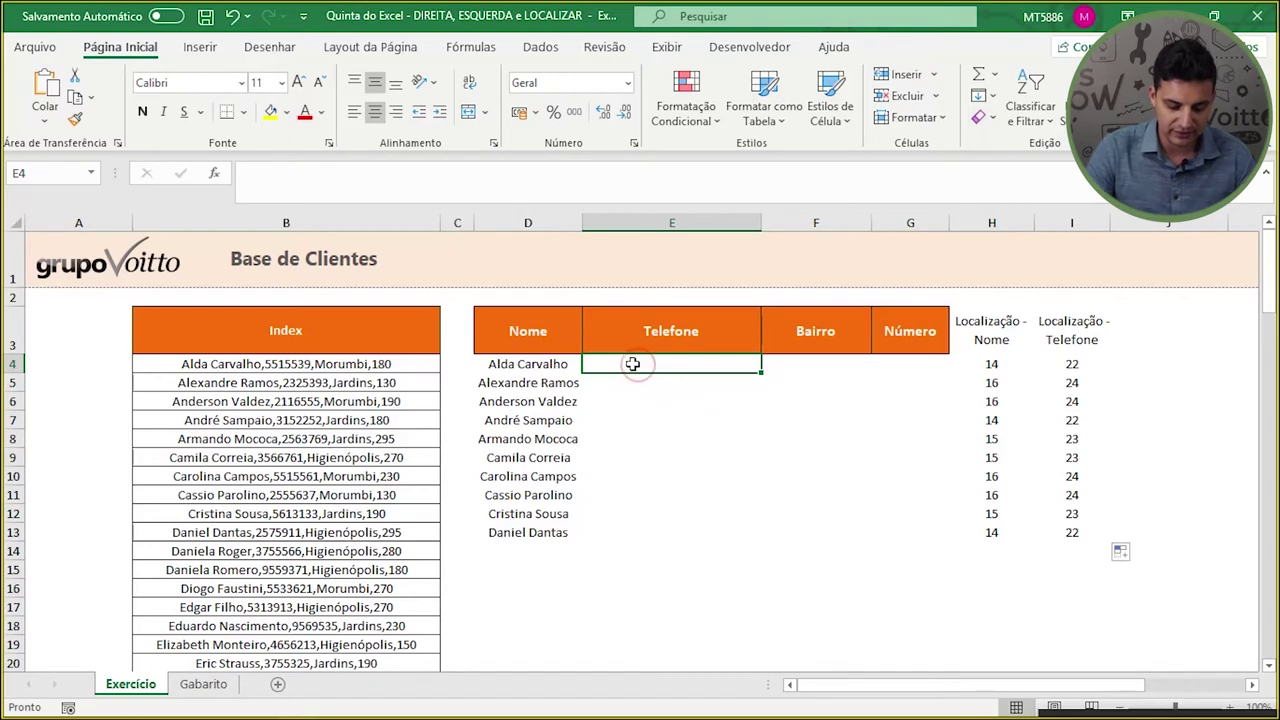
pyautogui.write('=')
pyautogui.write('er')
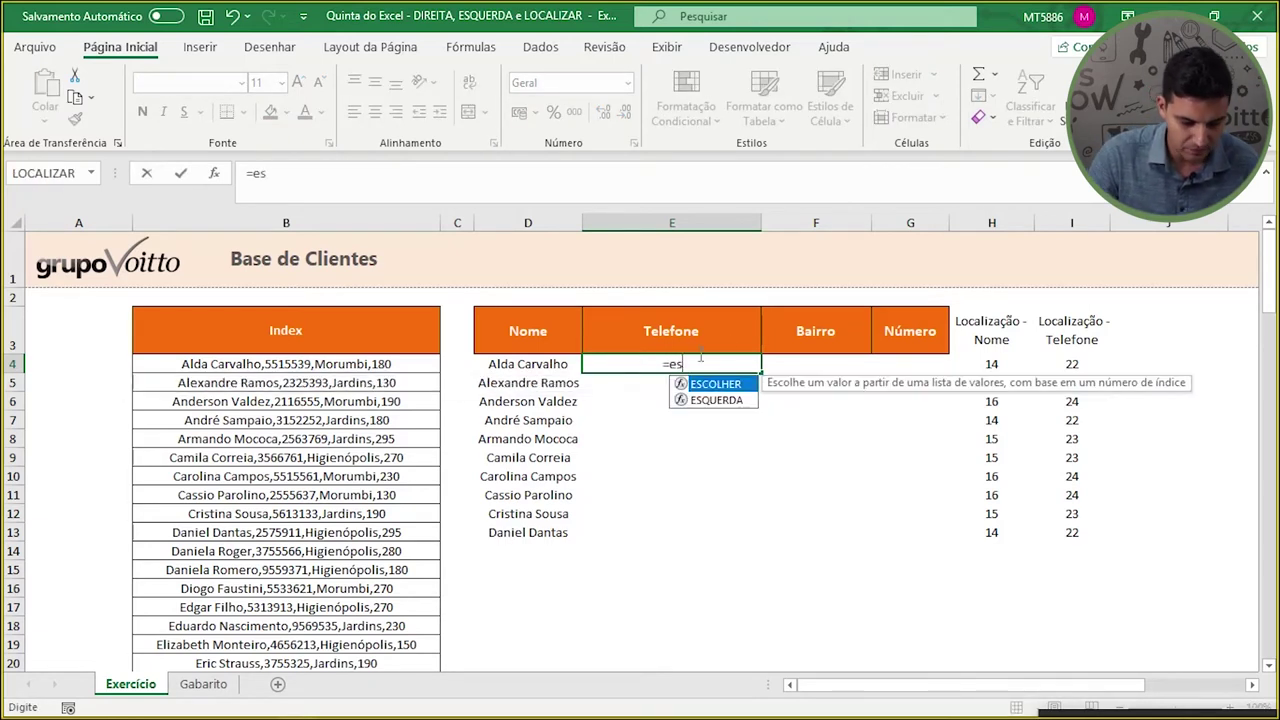
pyautogui.doubleClick(735, 398)
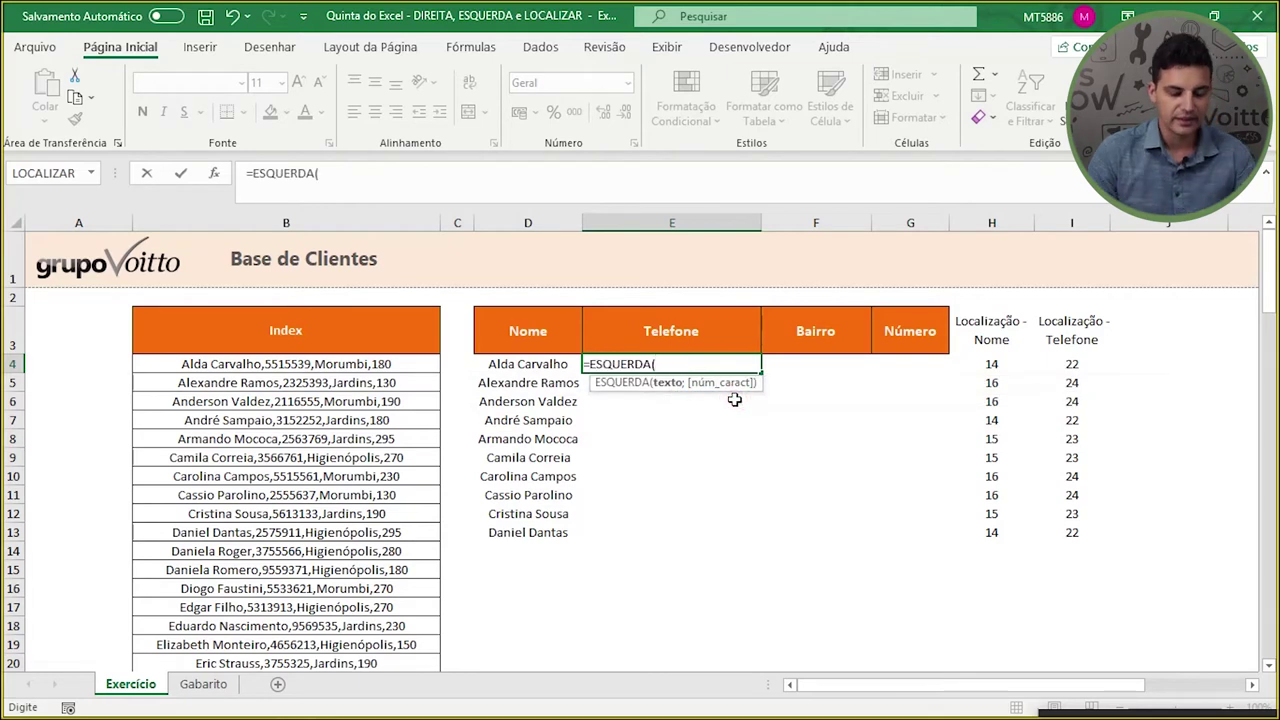
pyautogui.click(341, 368)
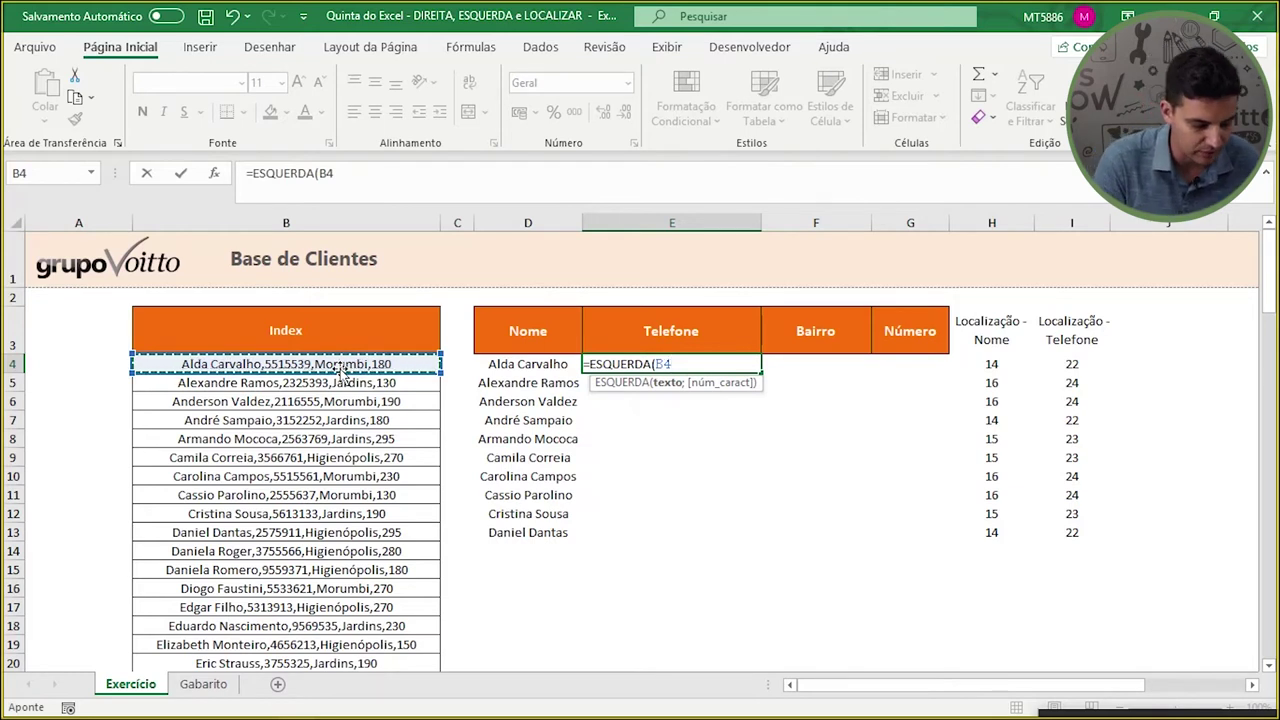
pyautogui.write(';')
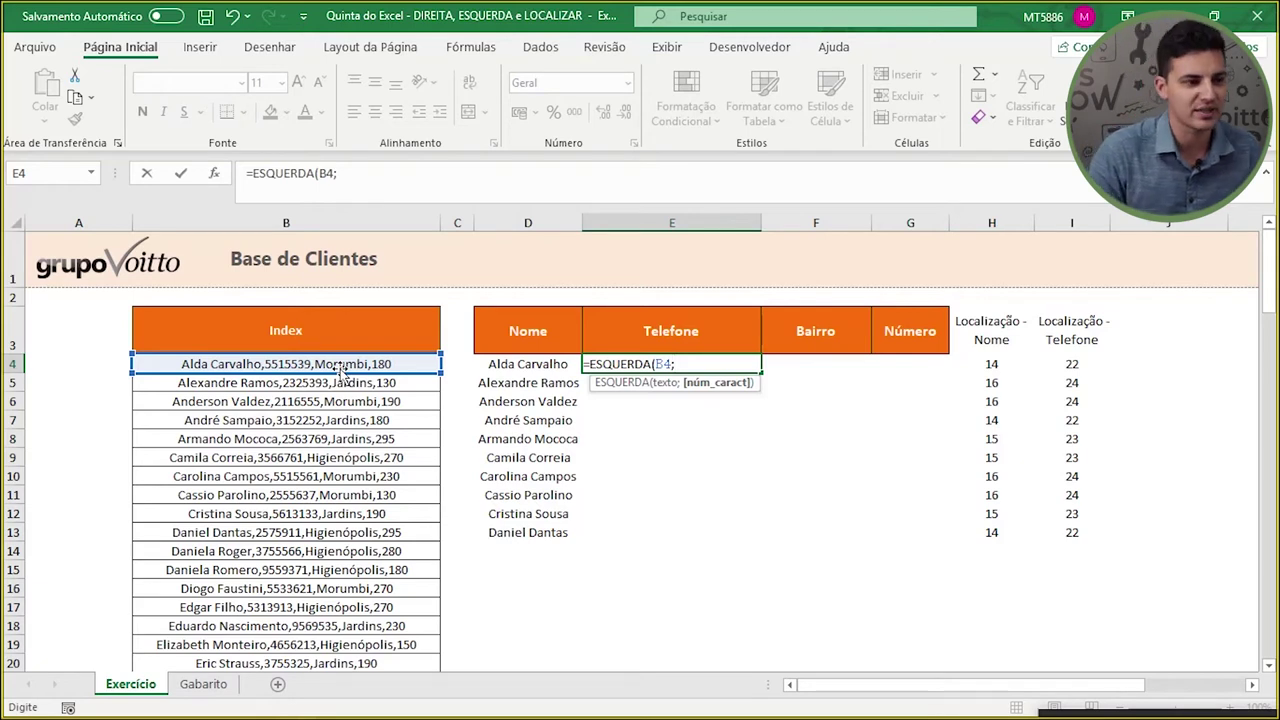
pyautogui.click(1067, 366)
pyautogui.write(')')
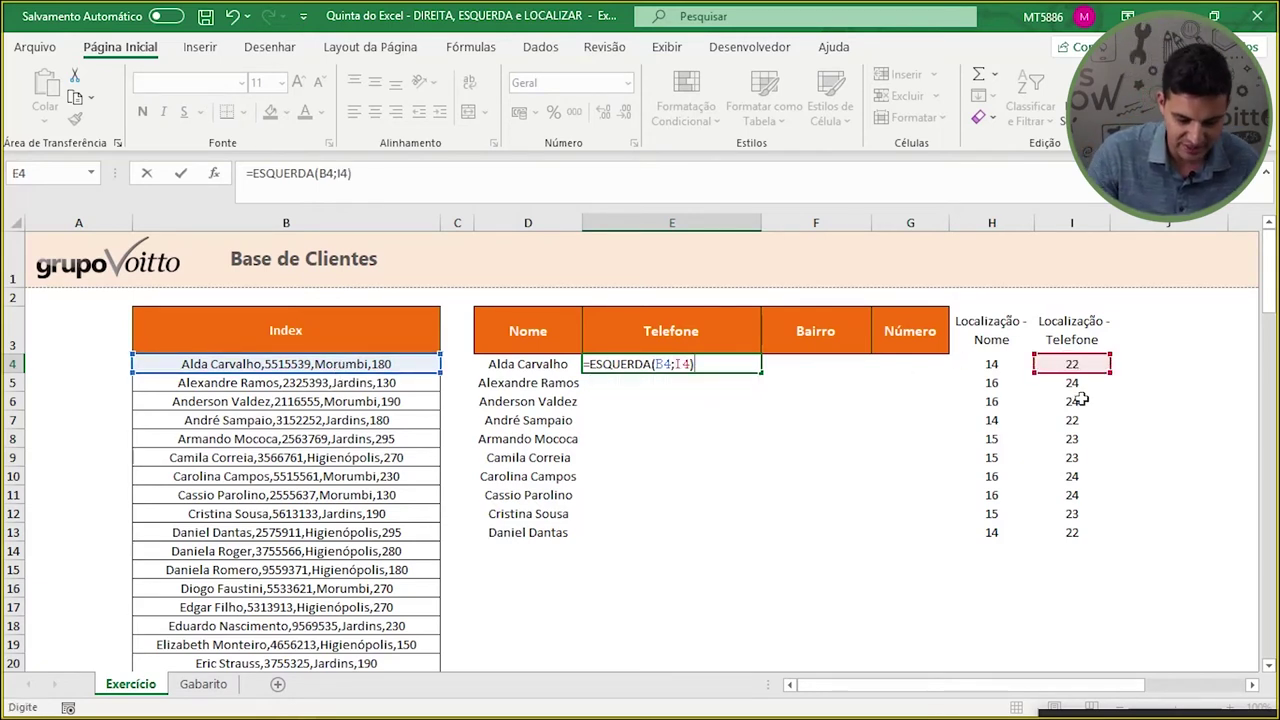
pyautogui.press('Return')
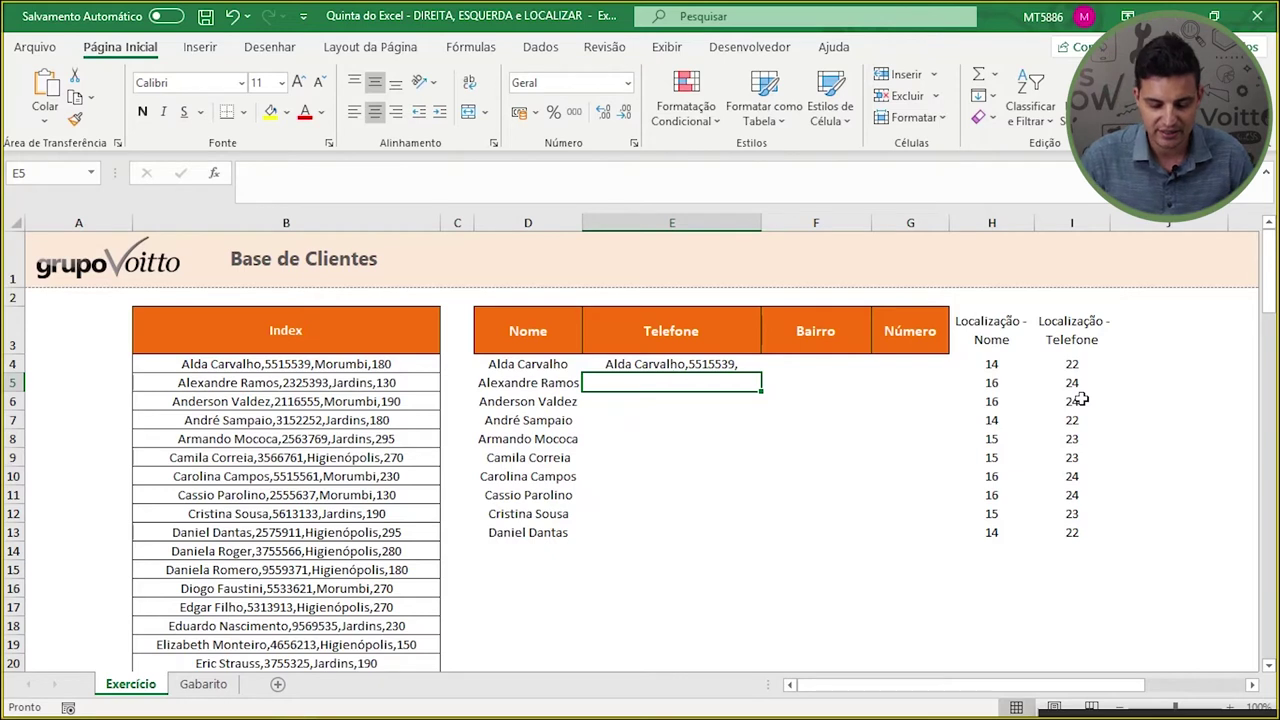
pyautogui.click(1075, 366)
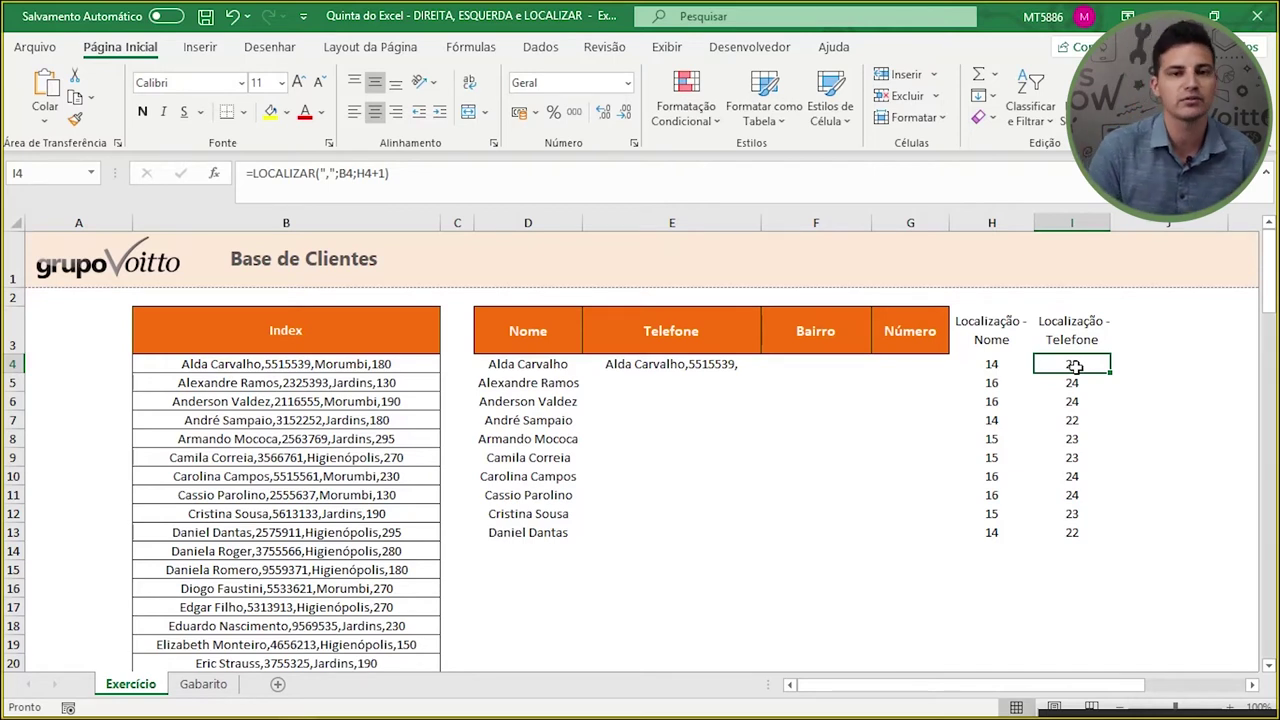
# - Recheck E4's =ESQUERDA(B4;I4) result against the full Index text in B4
pyautogui.click(716, 370)
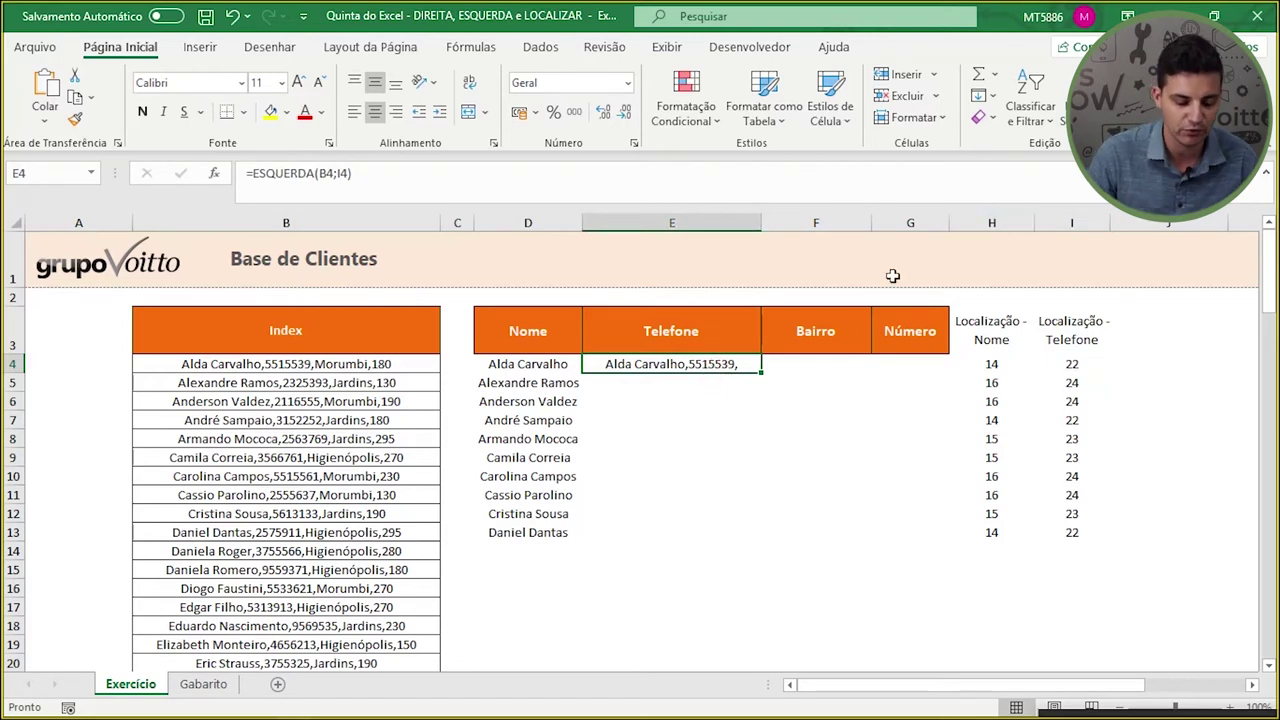
pyautogui.click(375, 175)
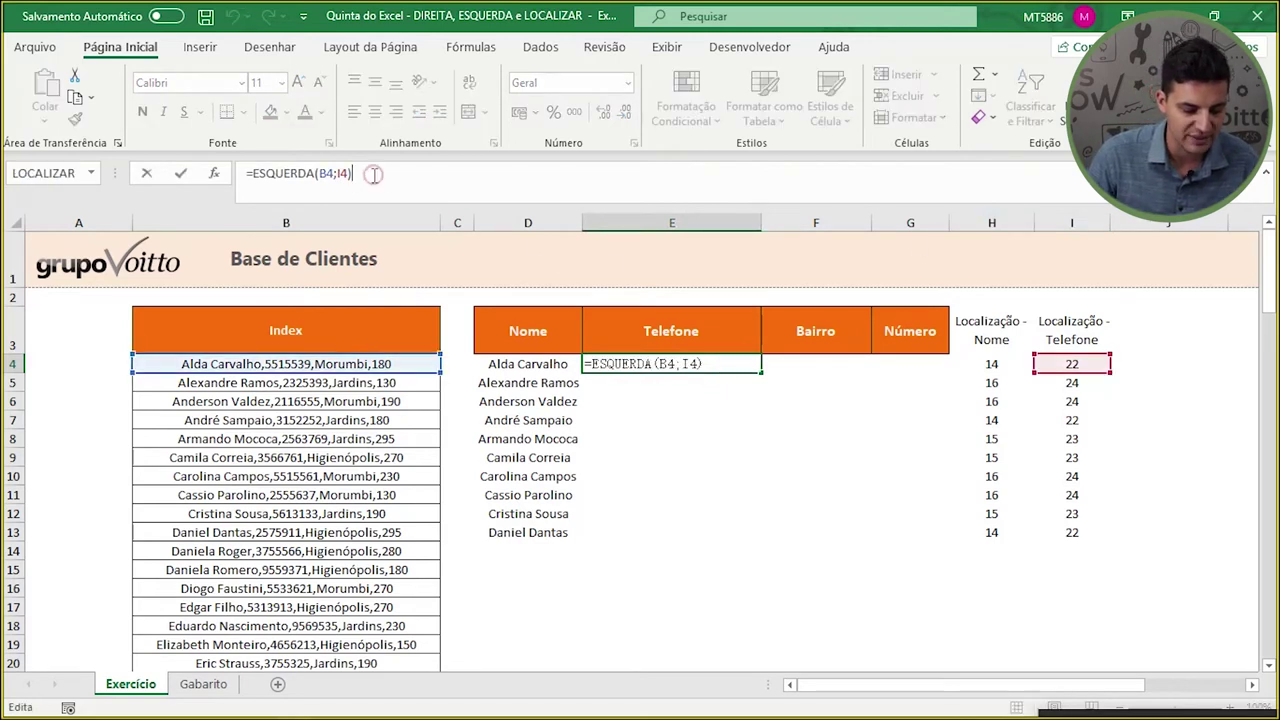
pyautogui.click(253, 174)
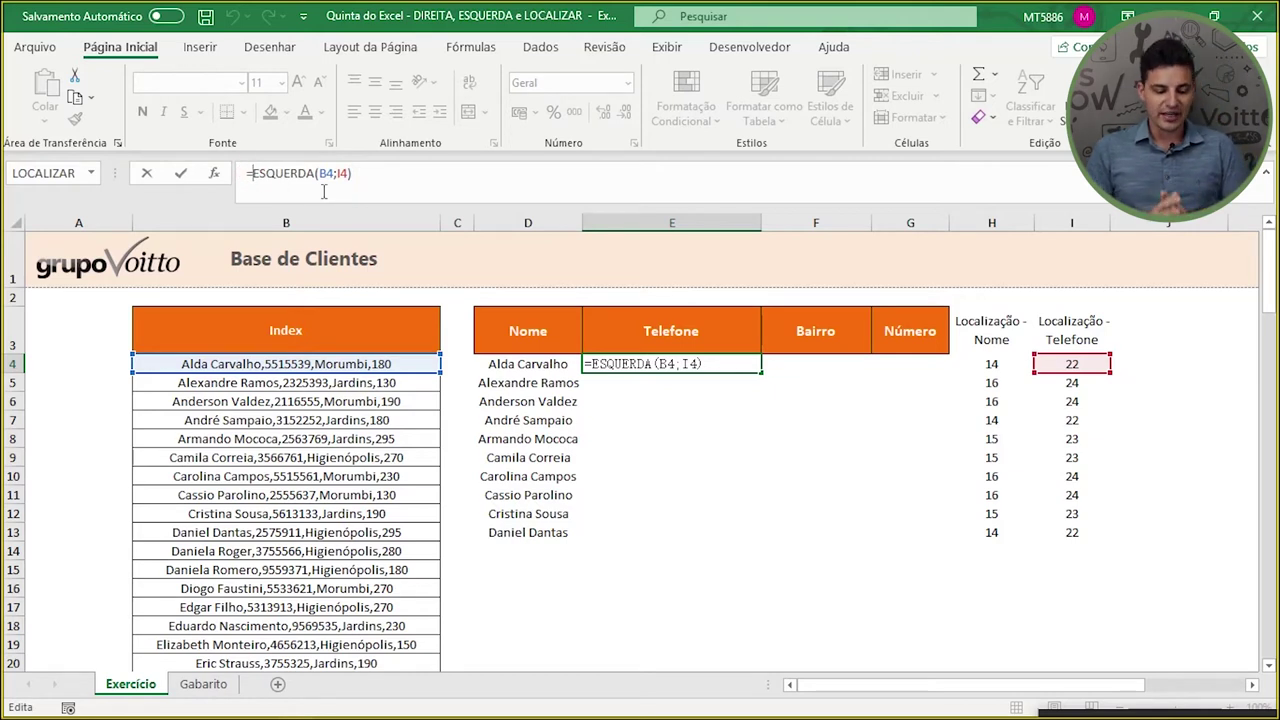
pyautogui.press('Return')
pyautogui.click(706, 365)
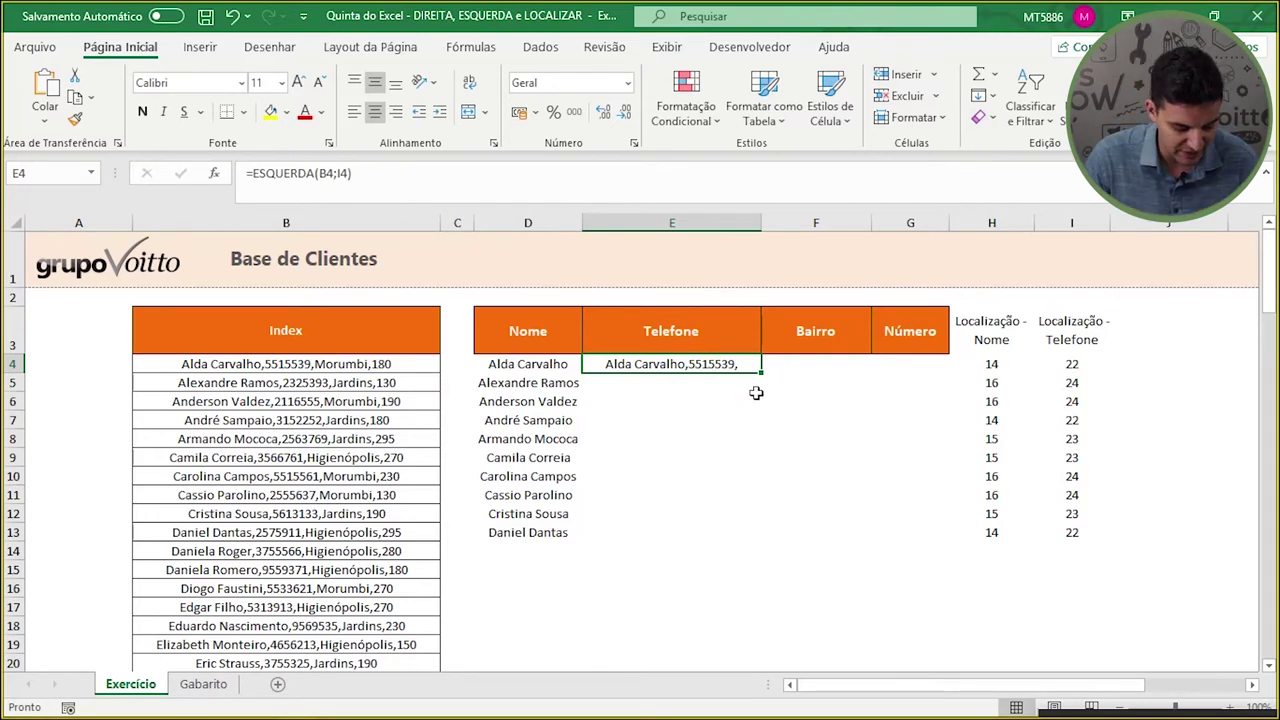
pyautogui.press('F2')
pyautogui.hotkey('ctrl', 'Return')
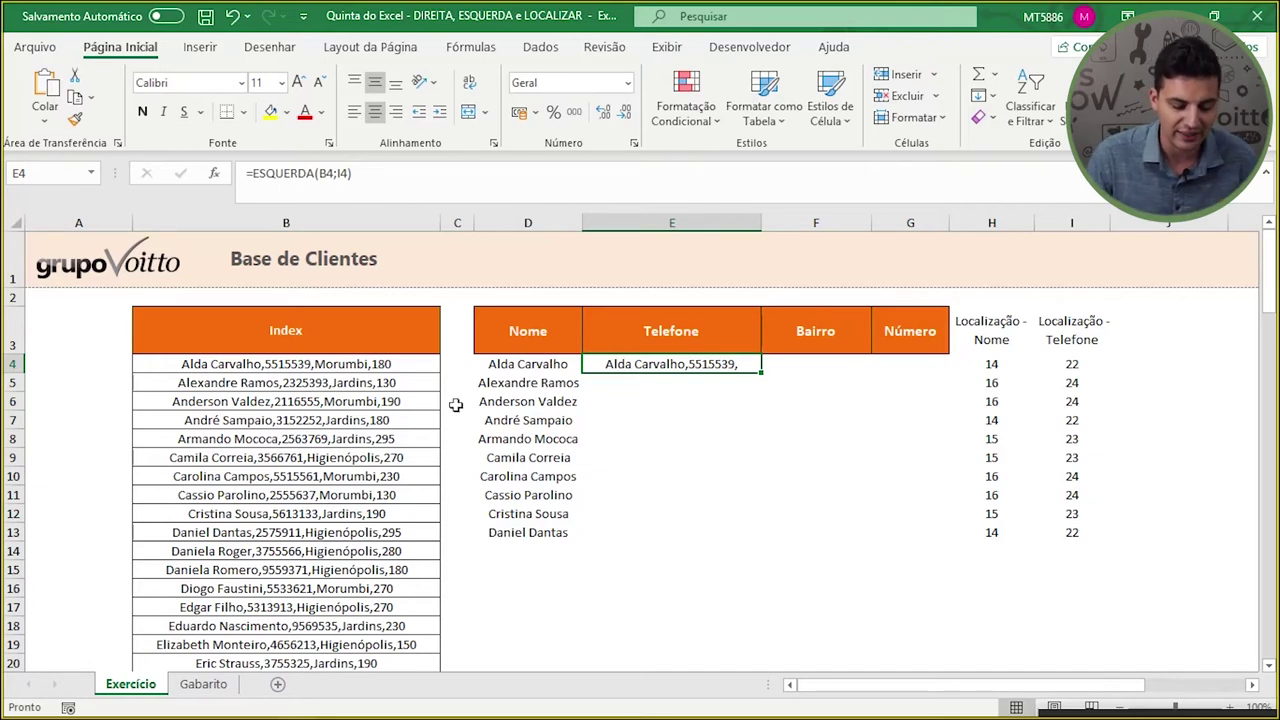
pyautogui.click(355, 362)
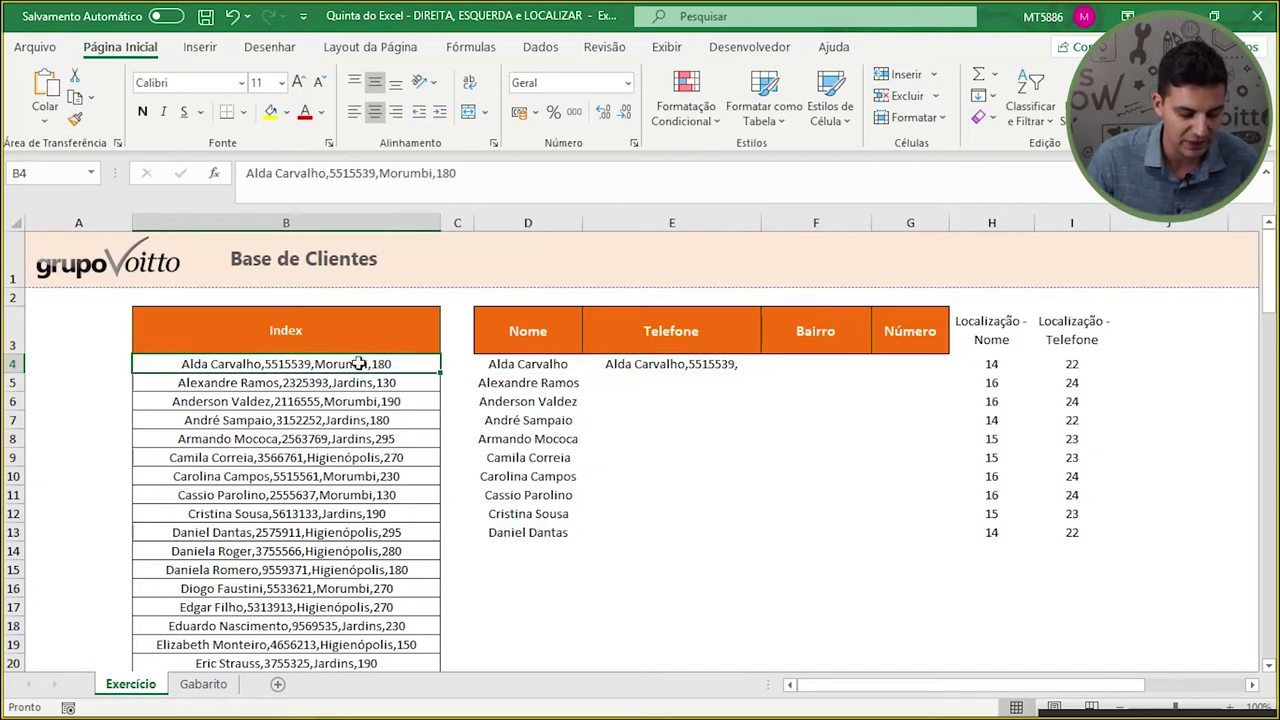
pyautogui.click(658, 370)
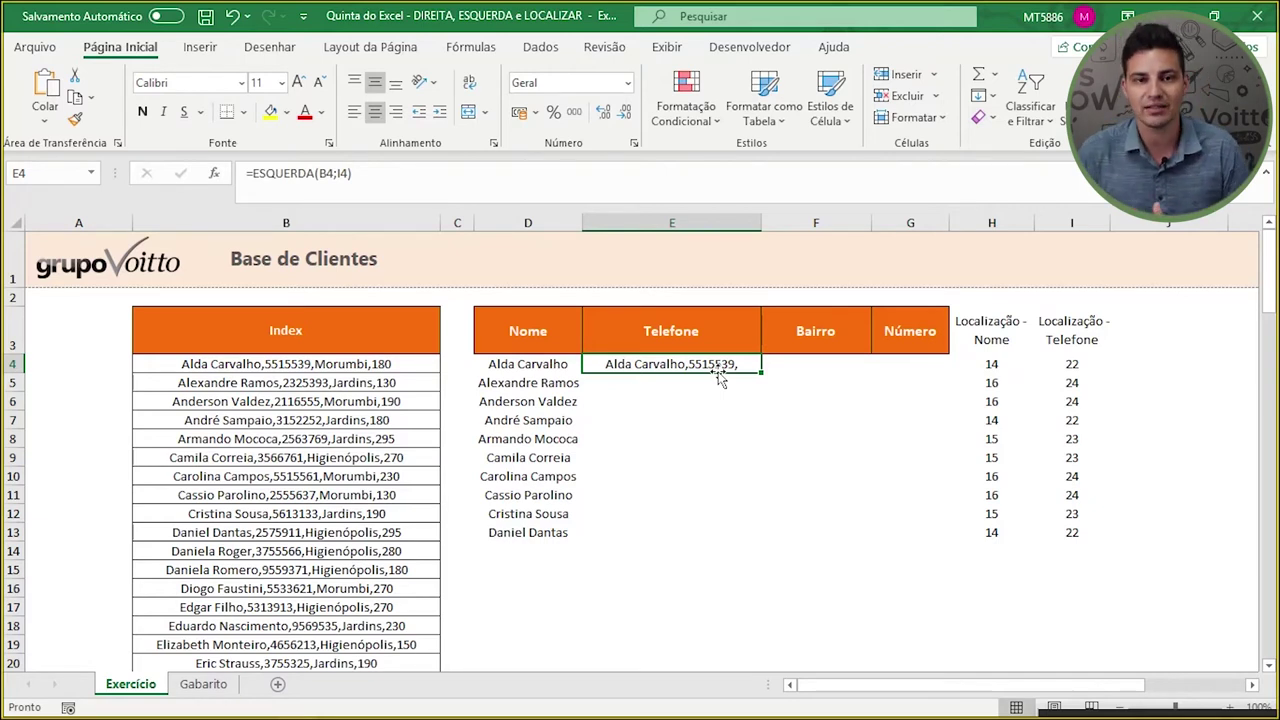
pyautogui.click(764, 417)
pyautogui.press('Up')
pyautogui.press('Up')
pyautogui.press('Up')
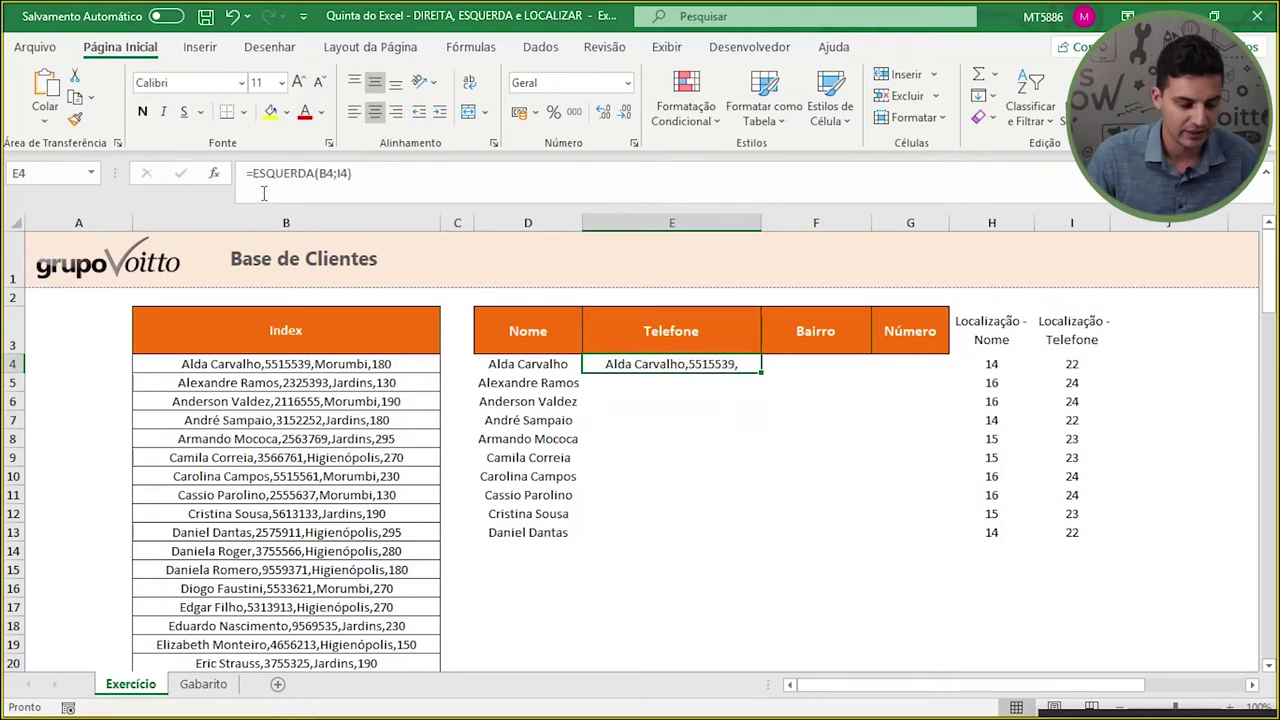
pyautogui.click(250, 173)
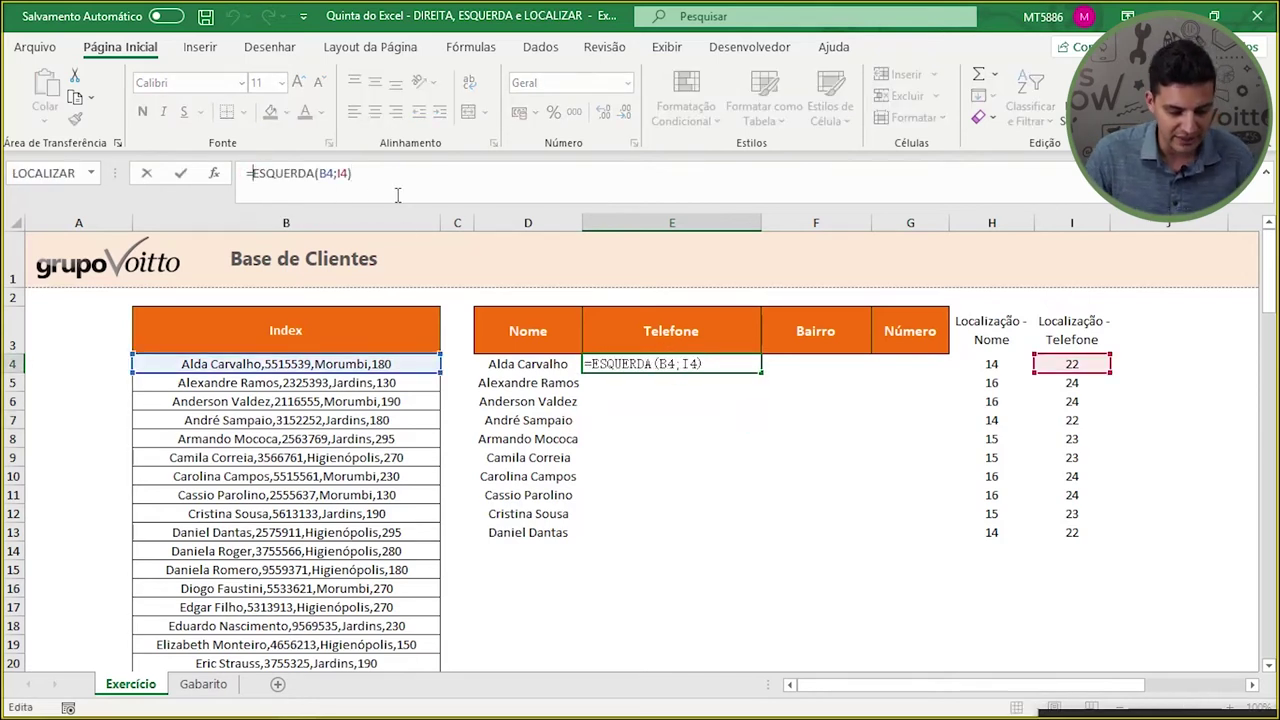
# - Wrap E4 as =DIREITA(ESQUERDA(B4;I4);I4-H4) so it returns only the phone plus a trailing comma
pyautogui.write('dire')
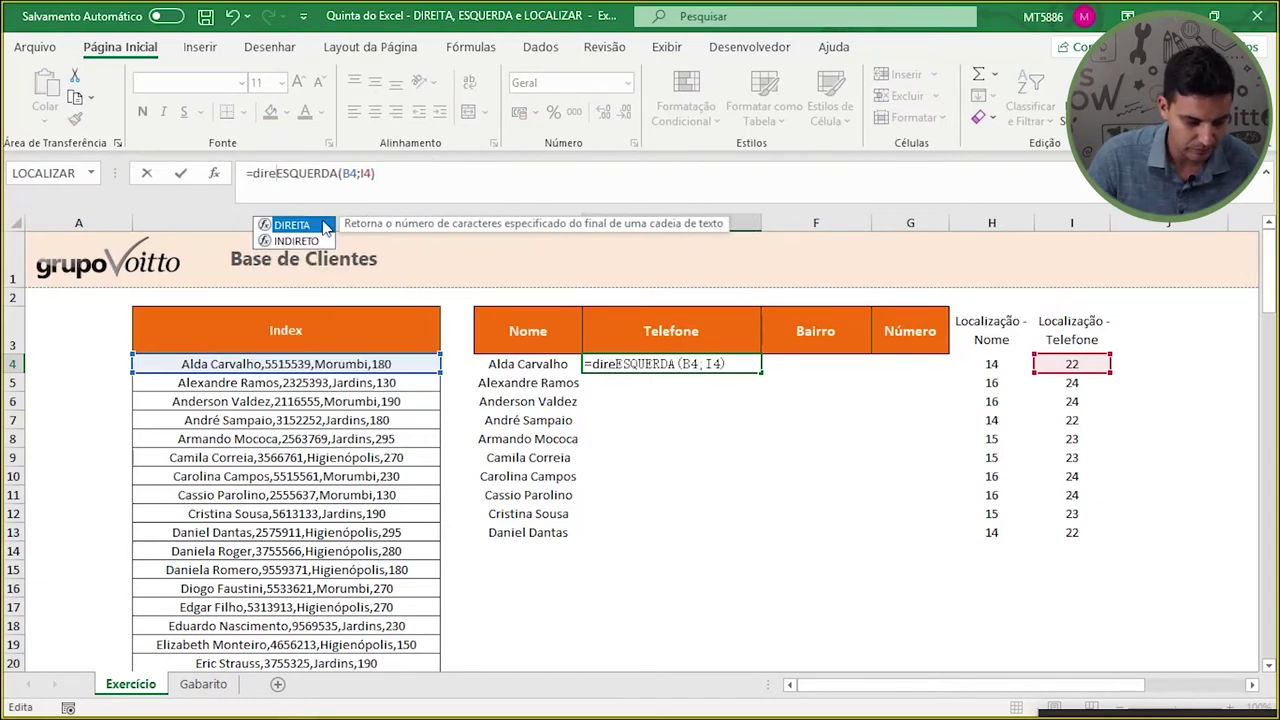
pyautogui.doubleClick(324, 226)
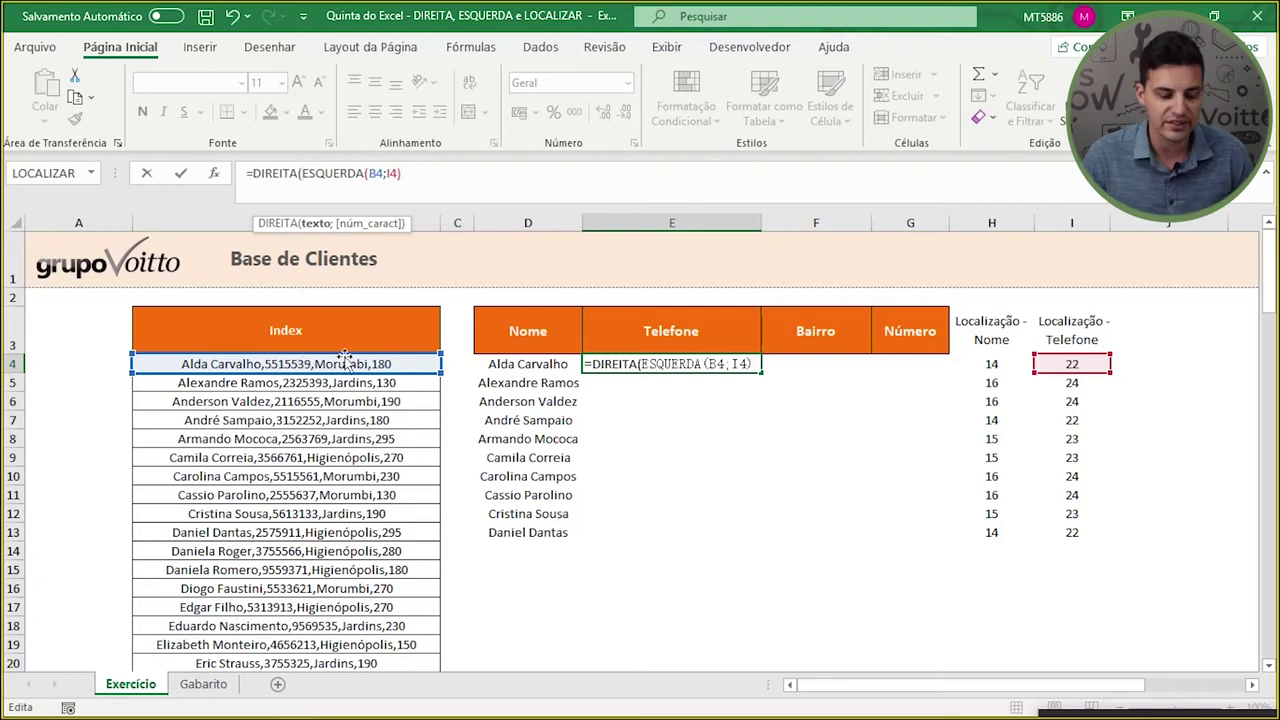
pyautogui.moveTo(409, 172); pyautogui.dragTo(300, 172)
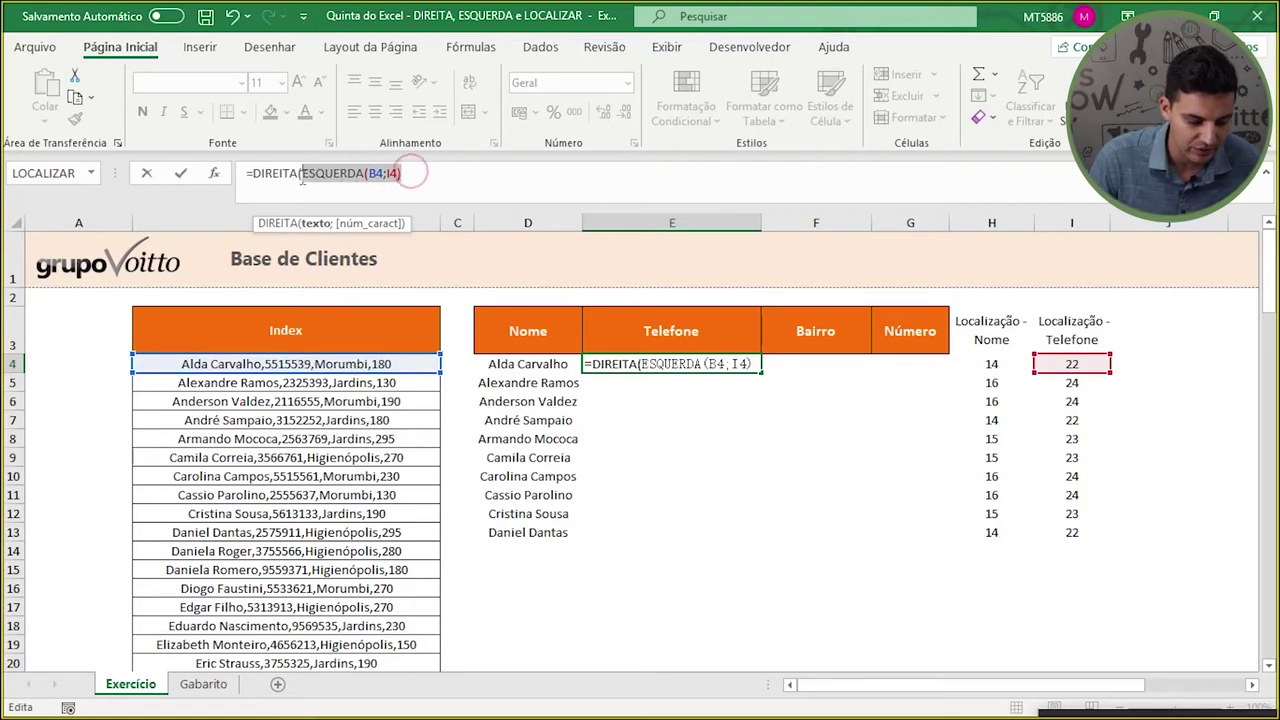
pyautogui.click(409, 172)
pyautogui.write(';')
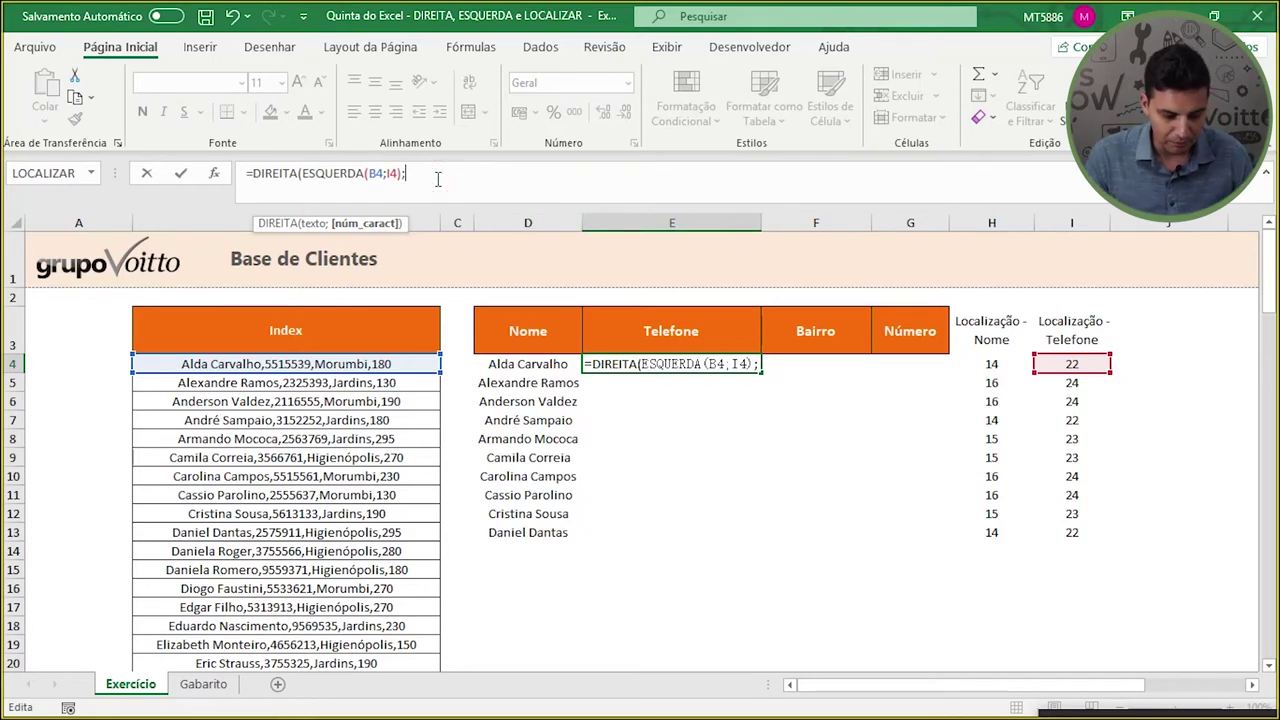
pyautogui.press('BackSpace')
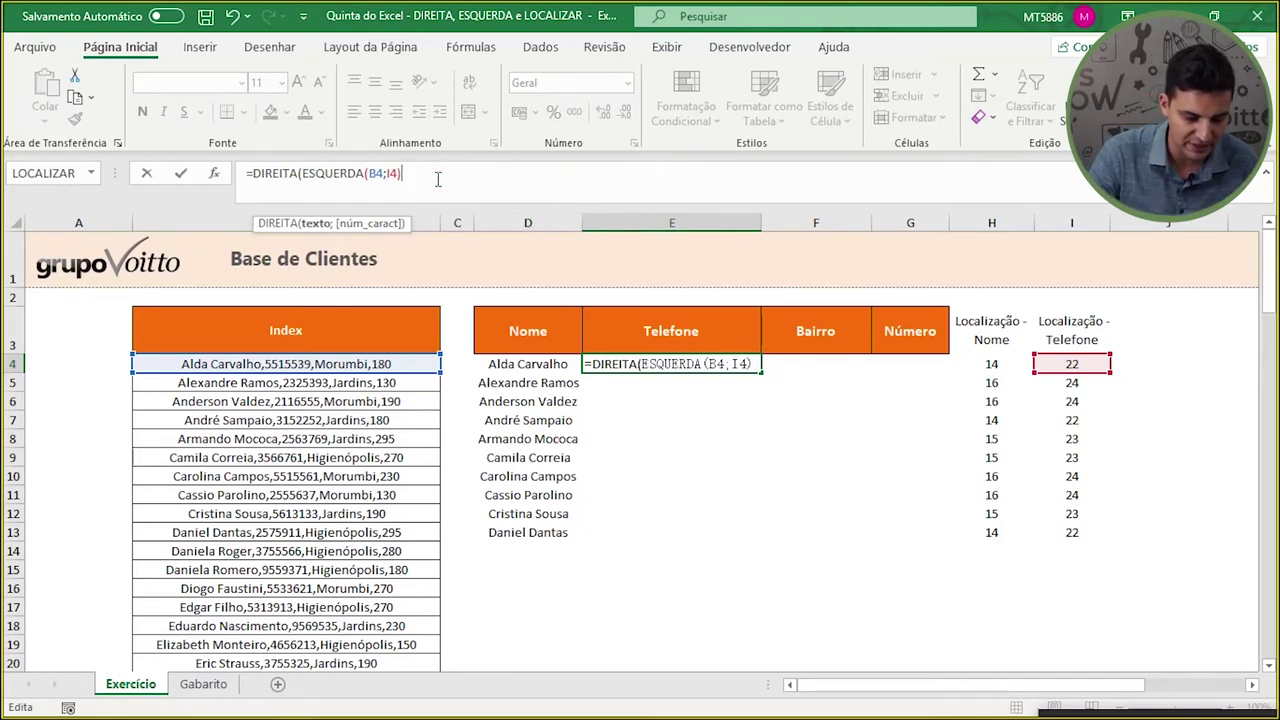
pyautogui.write(';')
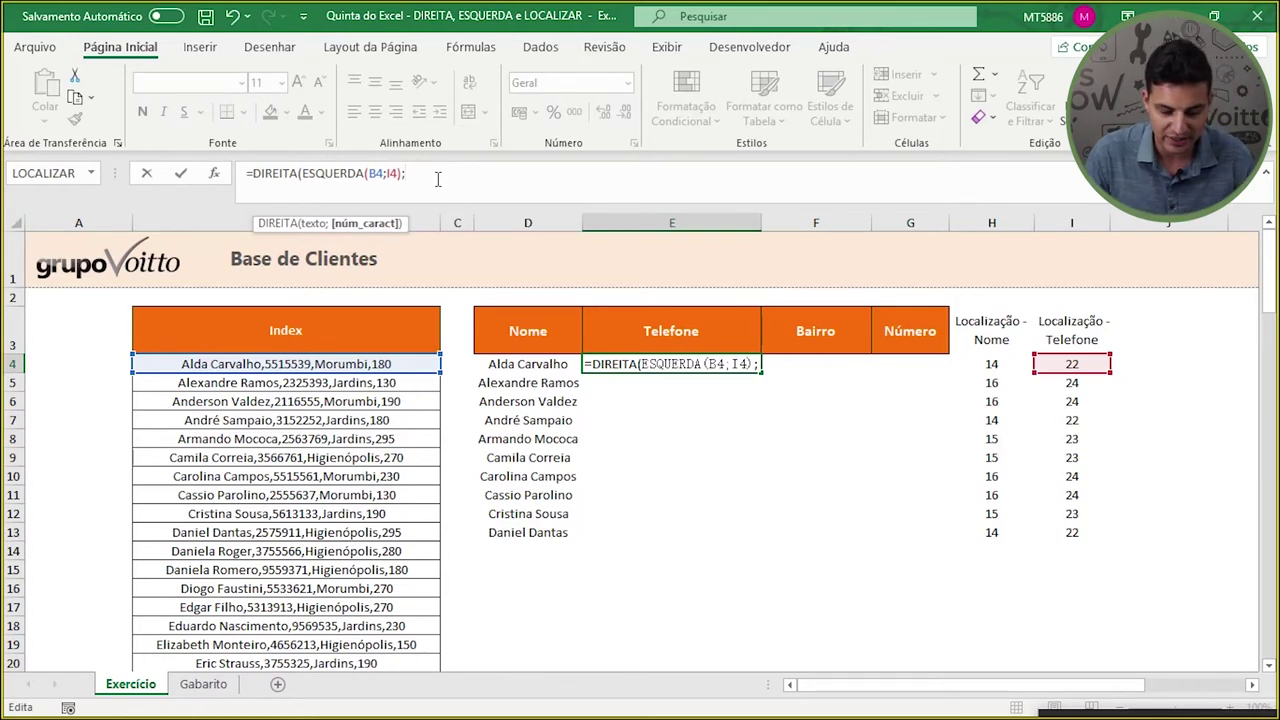
pyautogui.click(1076, 364)
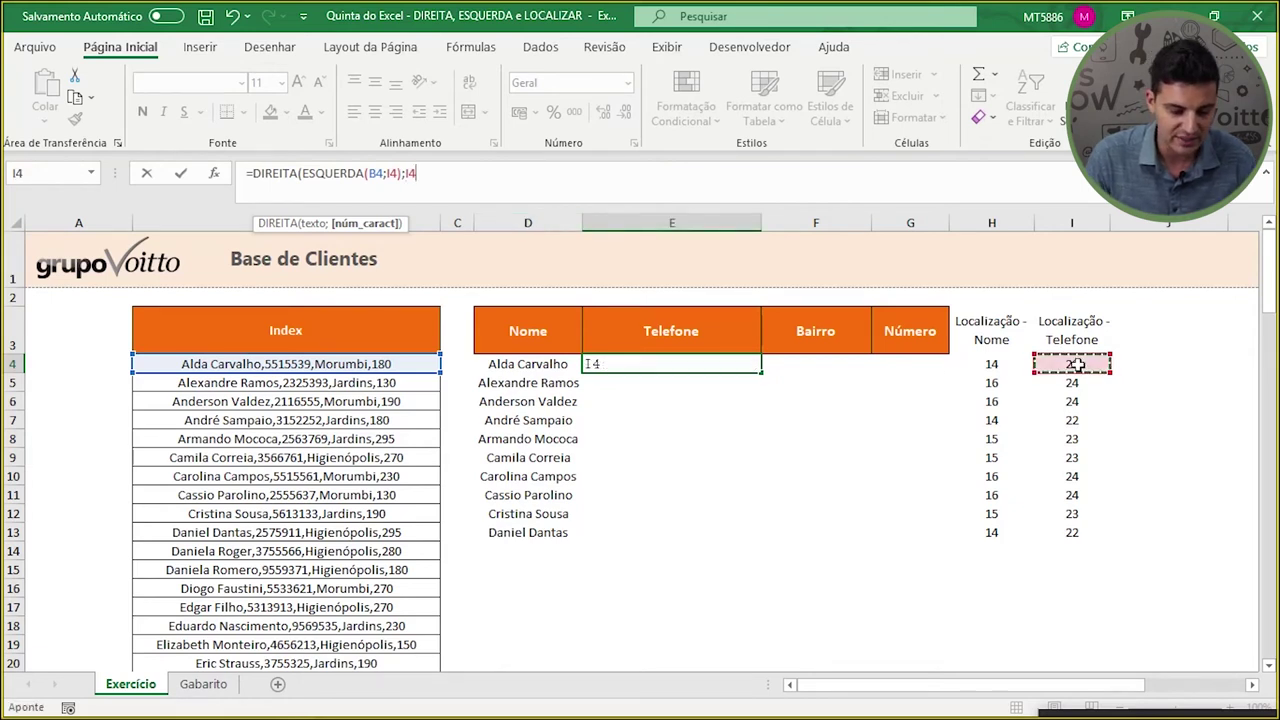
pyautogui.write('-')
pyautogui.click(992, 364)
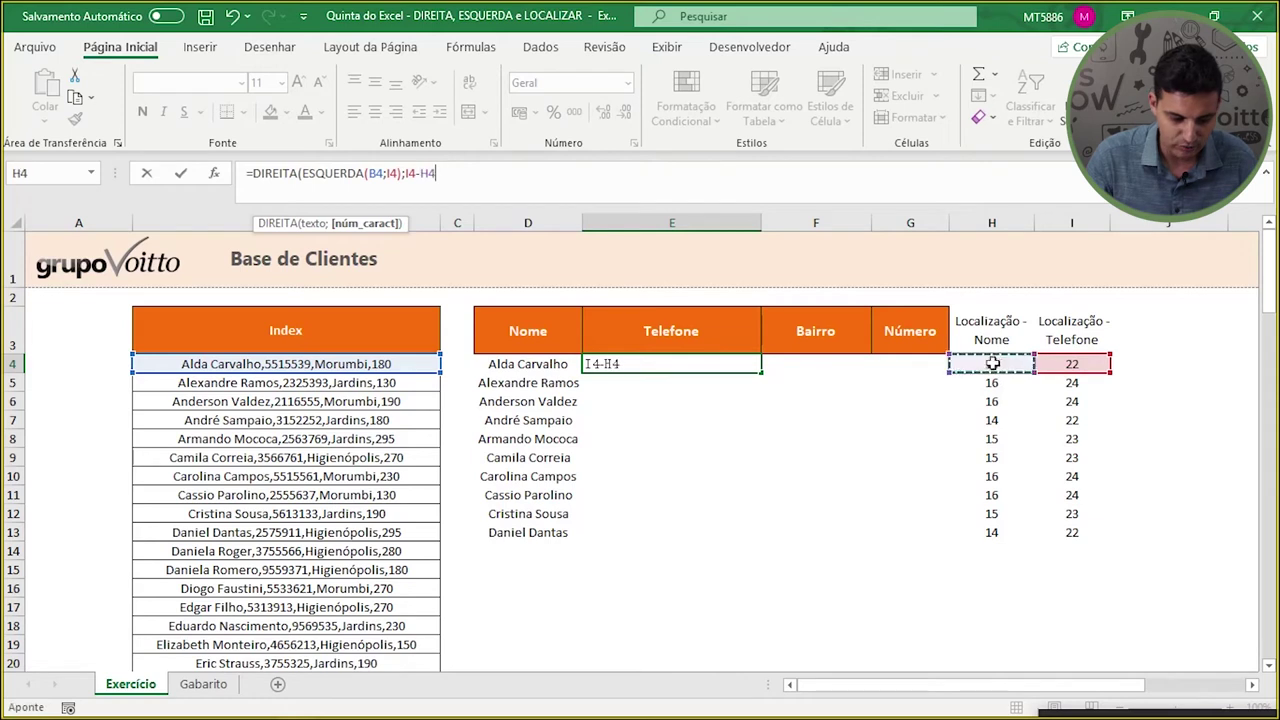
pyautogui.write(')')
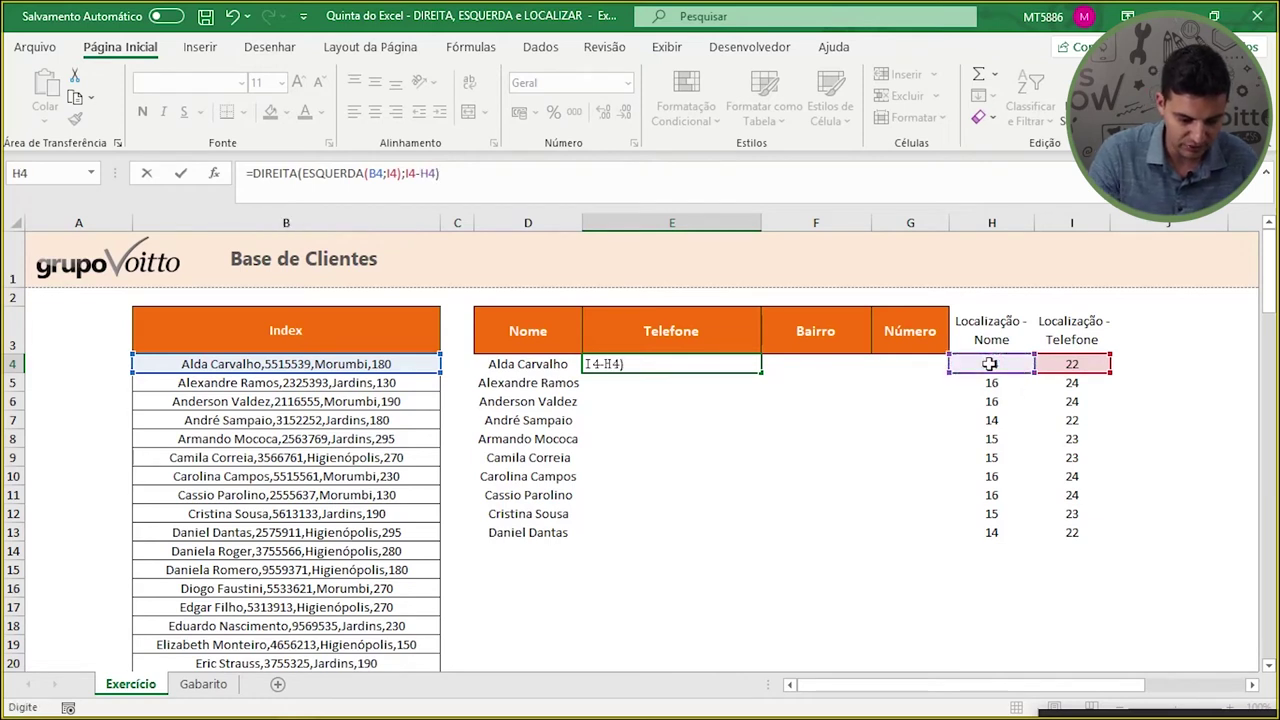
pyautogui.press('Return')
pyautogui.click(722, 366)
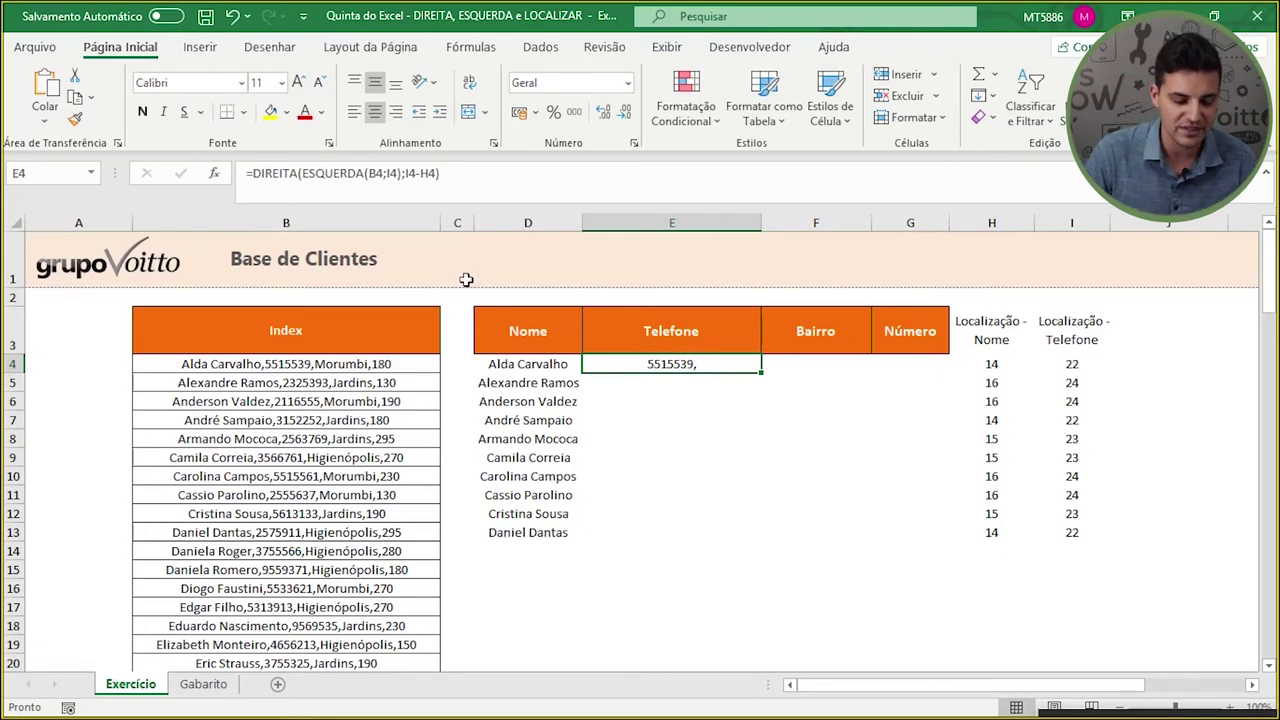
# - Change E4 to =DIREITA(ESQUERDA(B4;I4-1);I4-H4-1), dropping the trailing comma from the phone
pyautogui.click(436, 174)
pyautogui.write('-1')
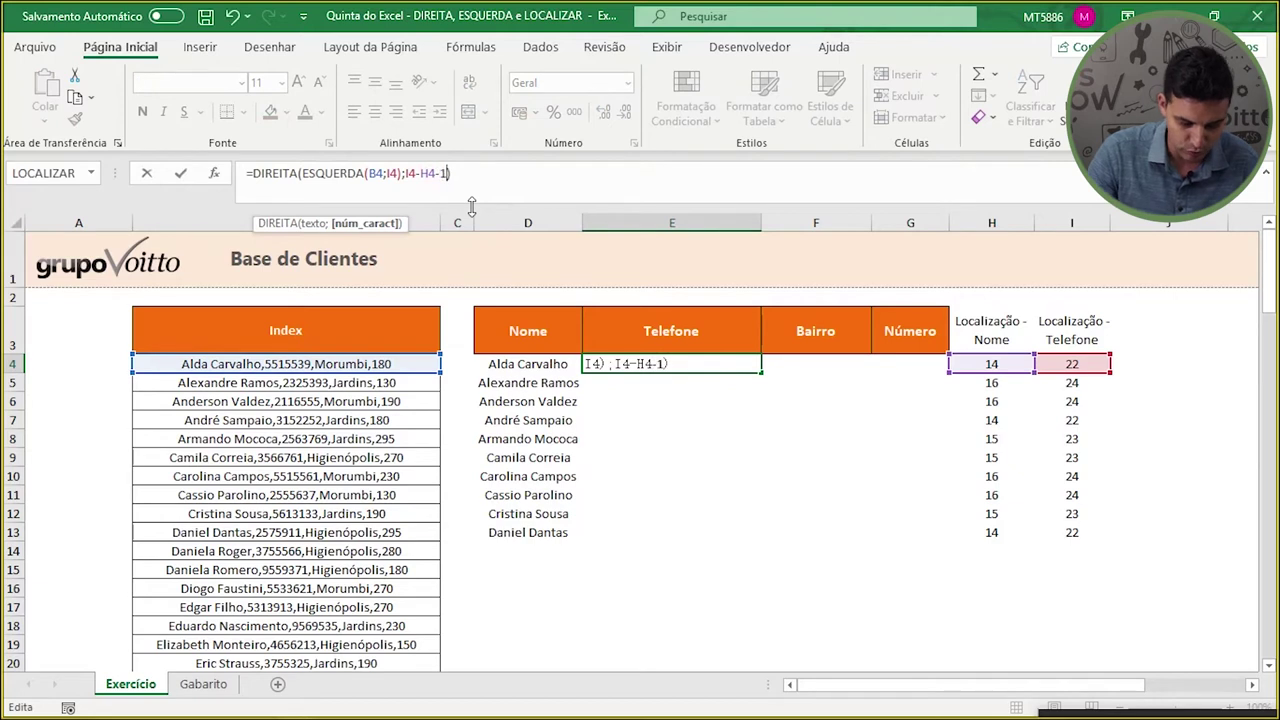
pyautogui.press('Return')
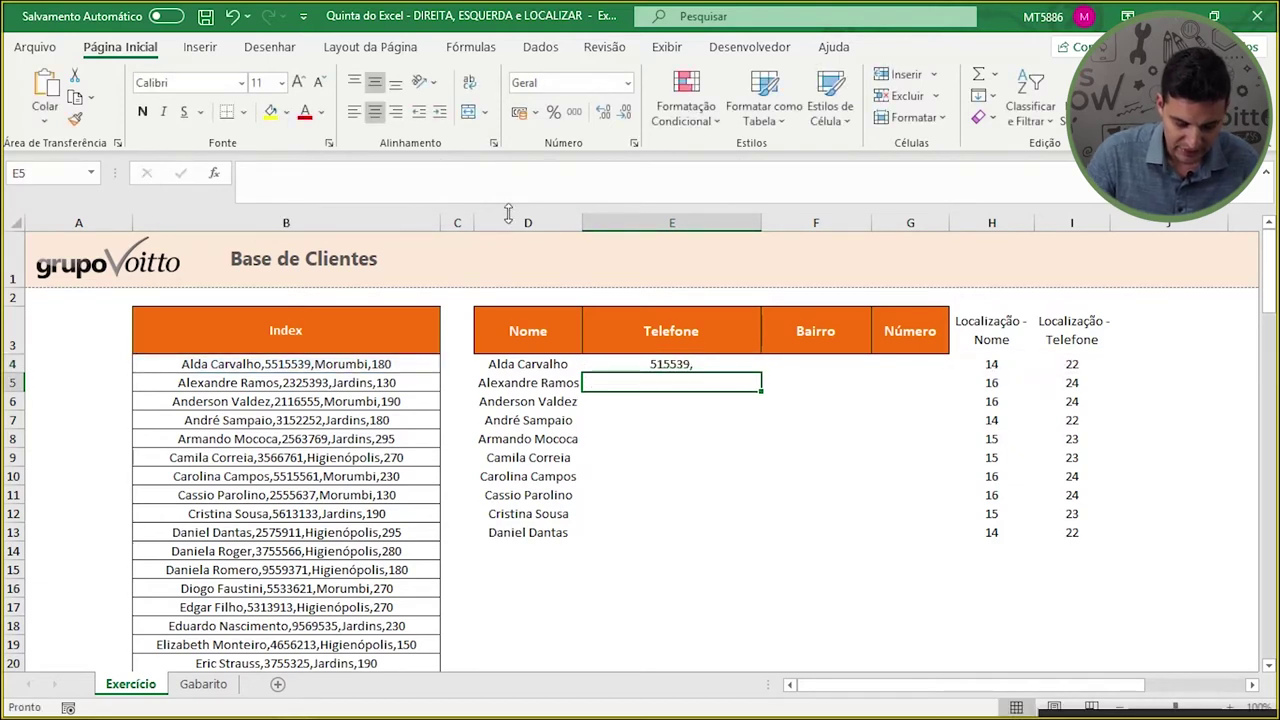
pyautogui.click(680, 363)
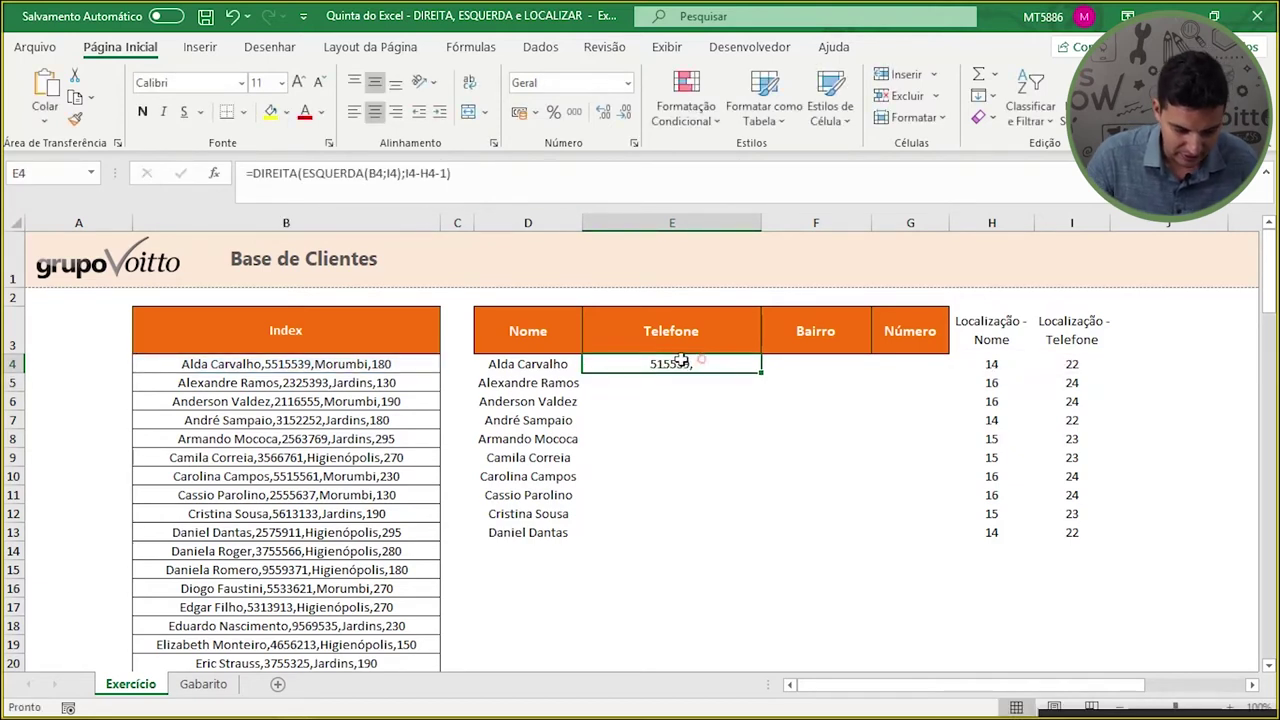
pyautogui.click(395, 173)
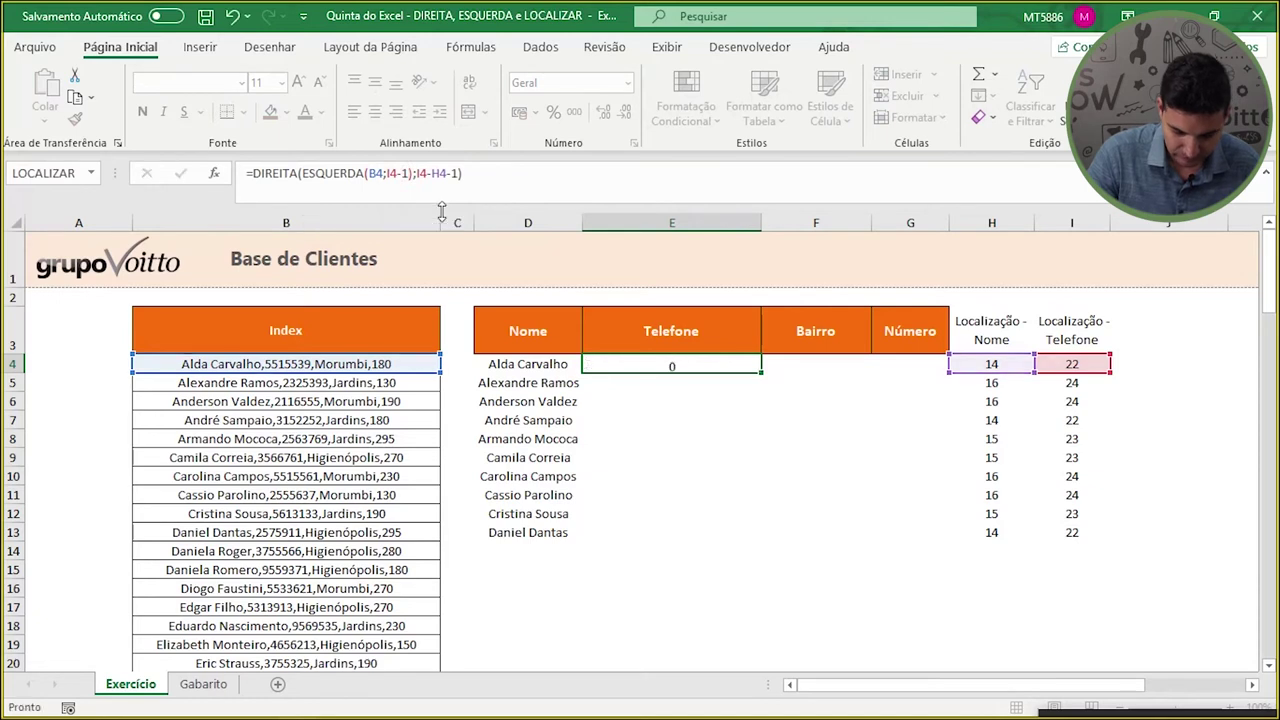
pyautogui.press('Return')
pyautogui.click(679, 362)
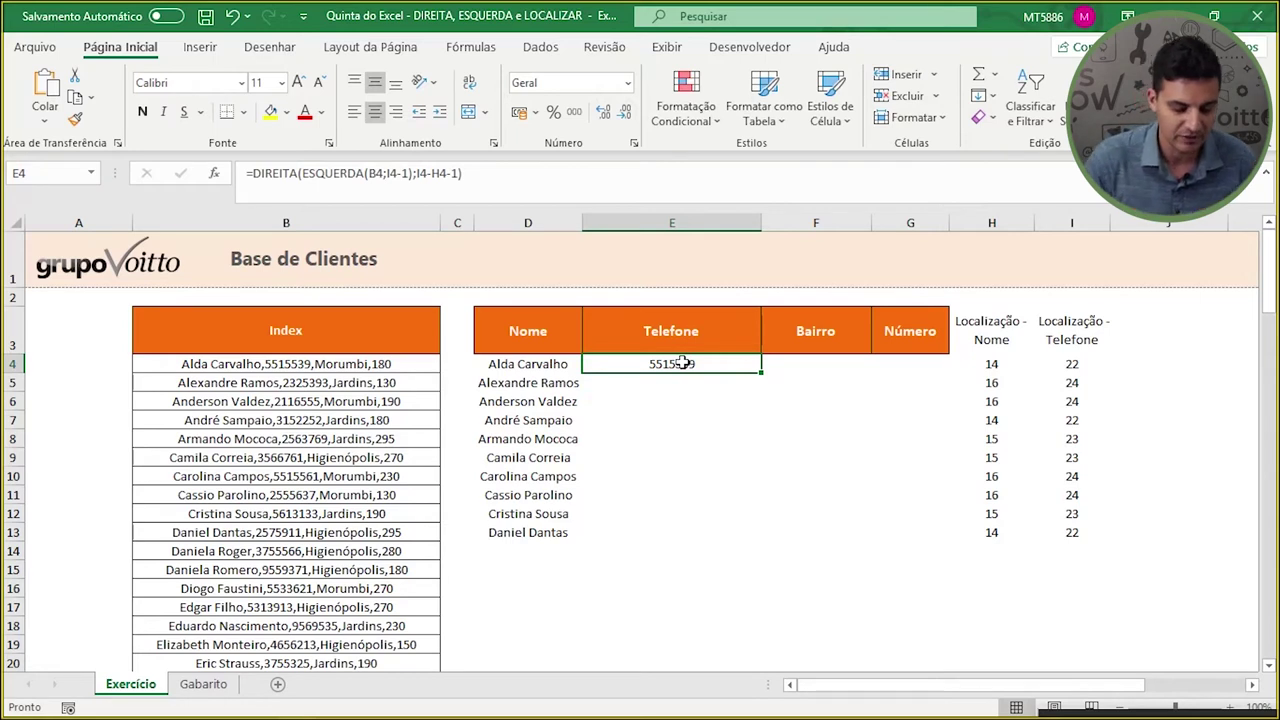
# - Highlight the inner ESQUERDA(B4;I4-1) part of E4's formula to explain it
pyautogui.moveTo(302, 173); pyautogui.dragTo(405, 173)
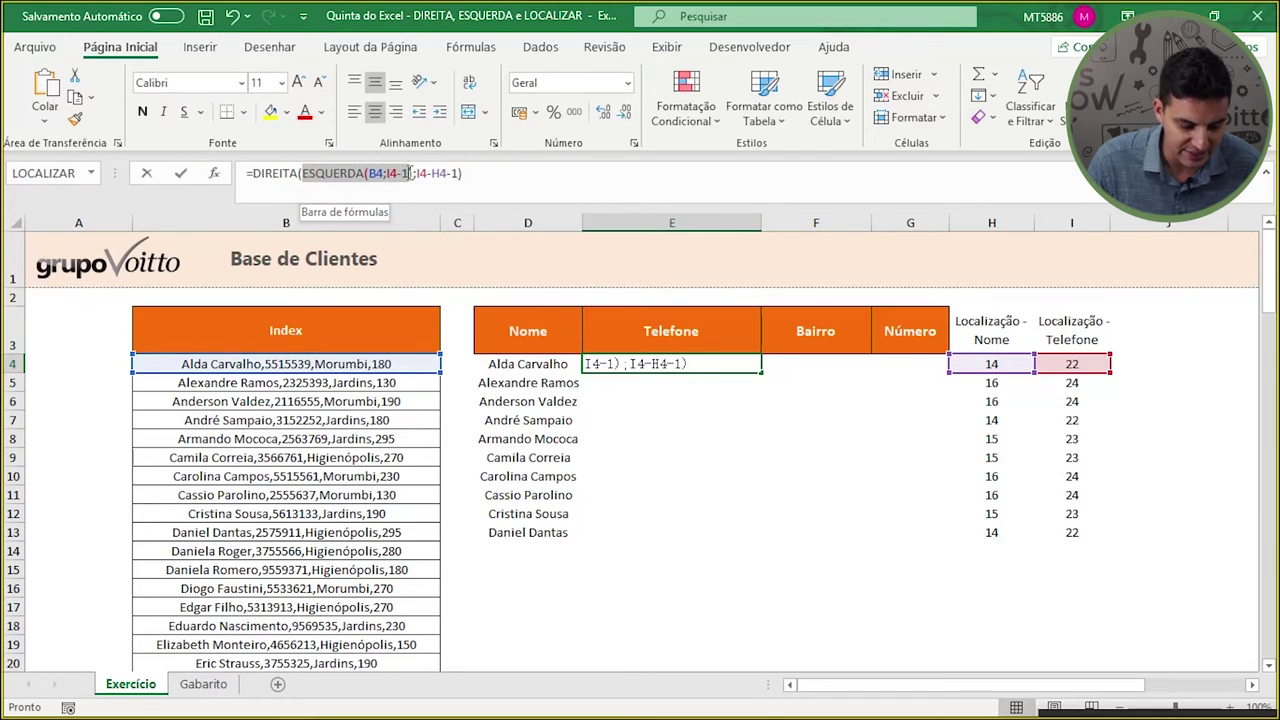
pyautogui.moveTo(408, 173); pyautogui.dragTo(411, 173)
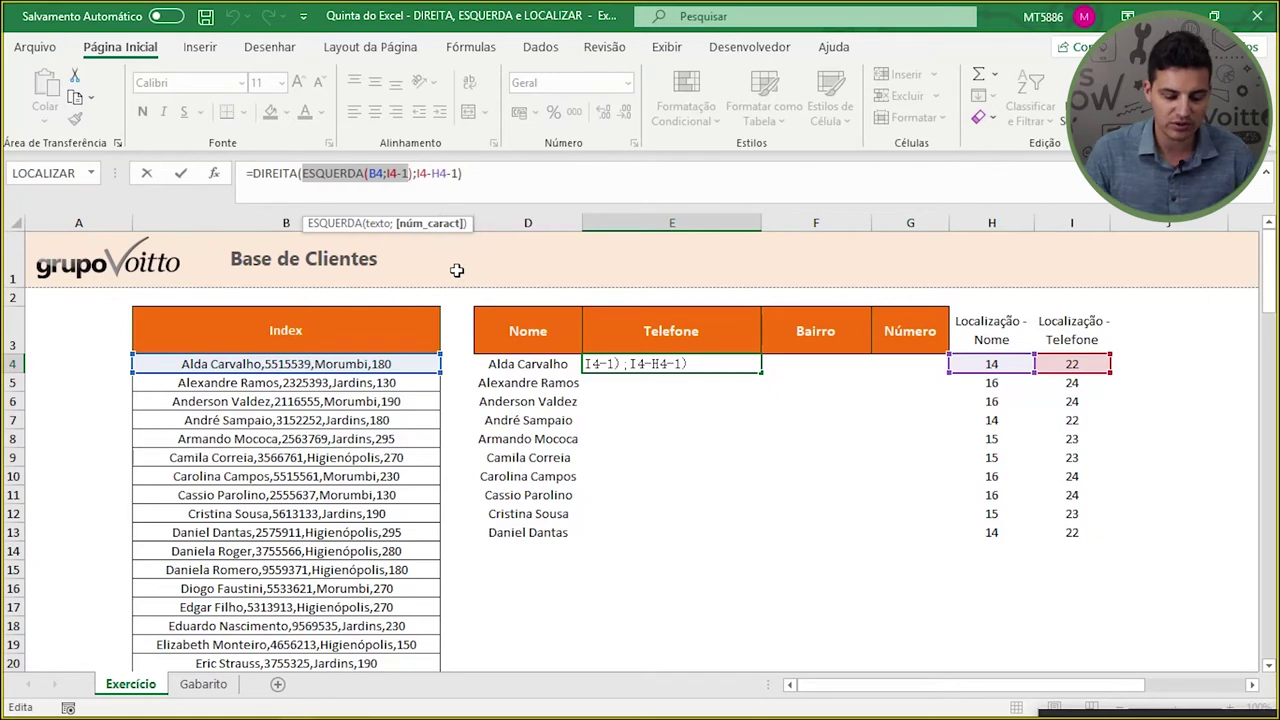
pyautogui.click(806, 380)
pyautogui.press('Escape')
pyautogui.click(724, 380)
pyautogui.click(717, 368)
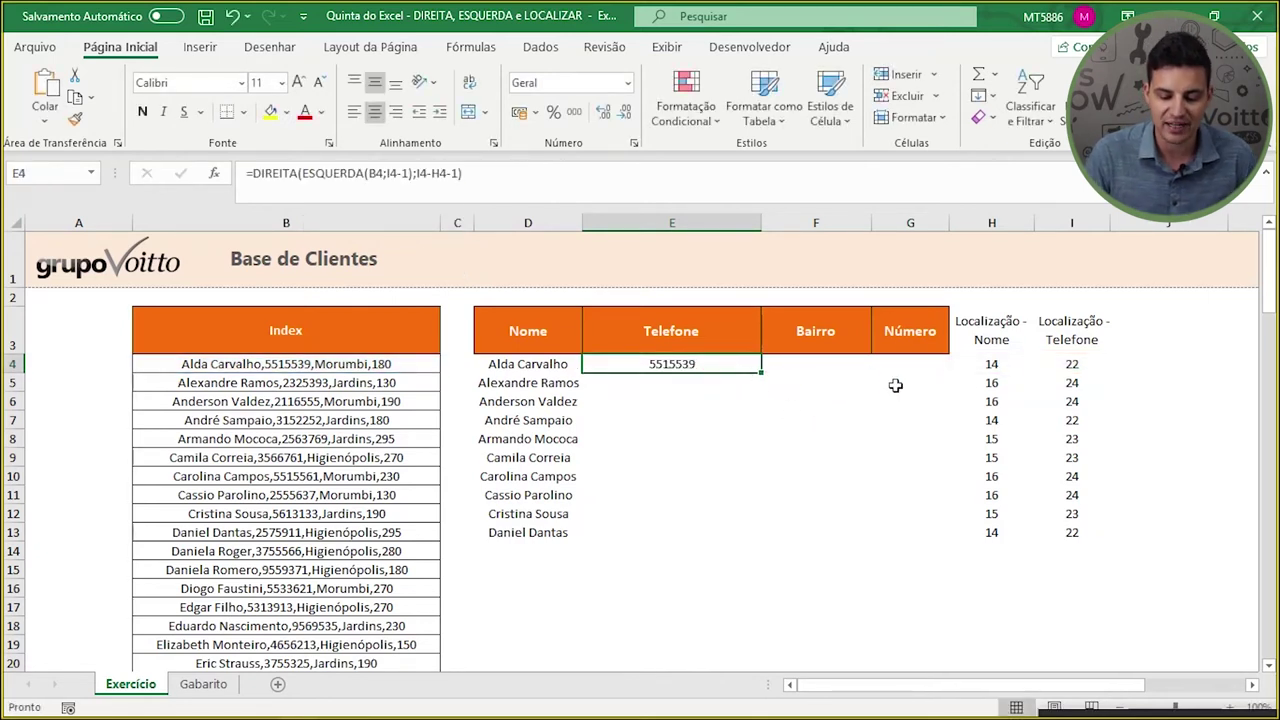
pyautogui.click(1072, 363)
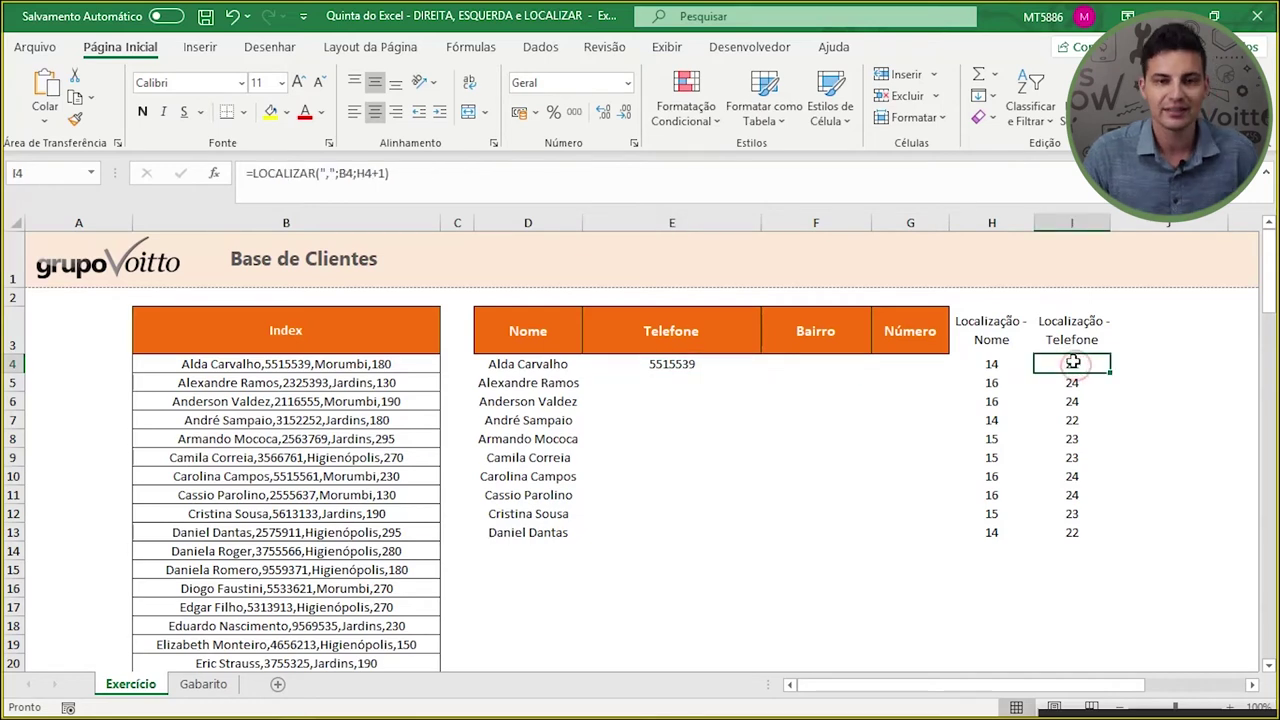
pyautogui.click(996, 366)
pyautogui.click(1073, 366)
pyautogui.click(990, 366)
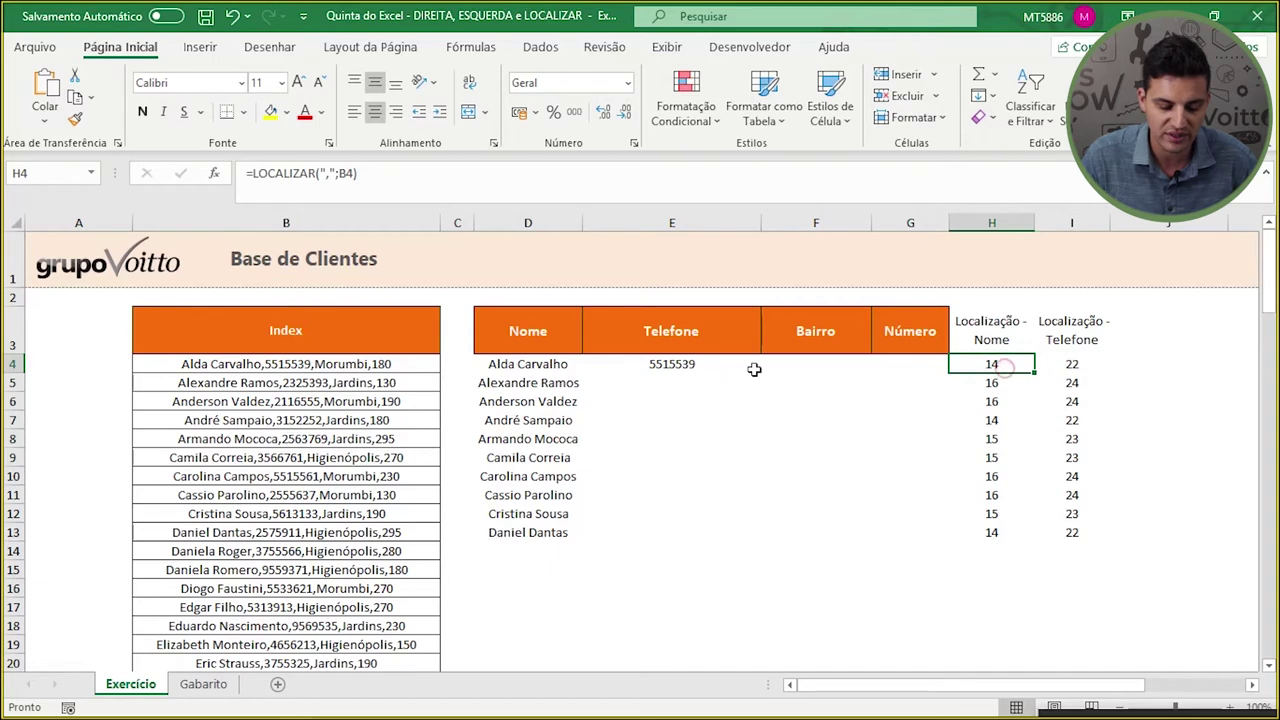
pyautogui.click(708, 364)
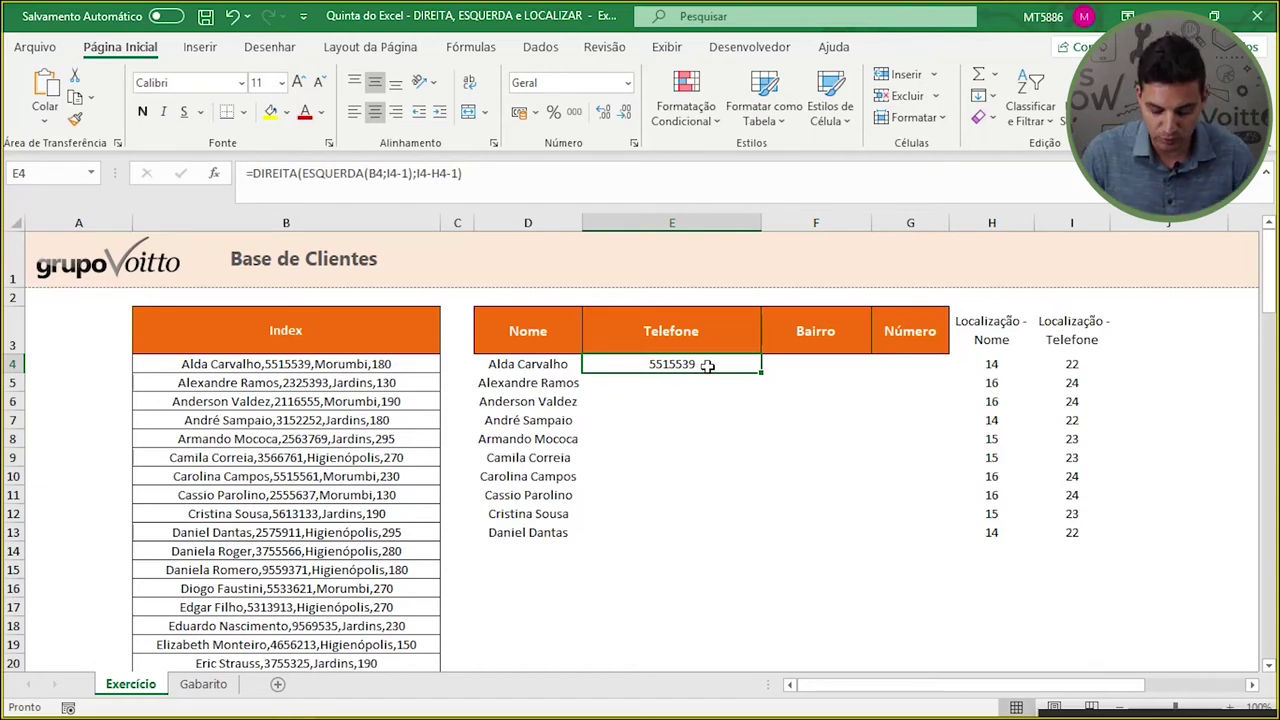
pyautogui.press('Right')
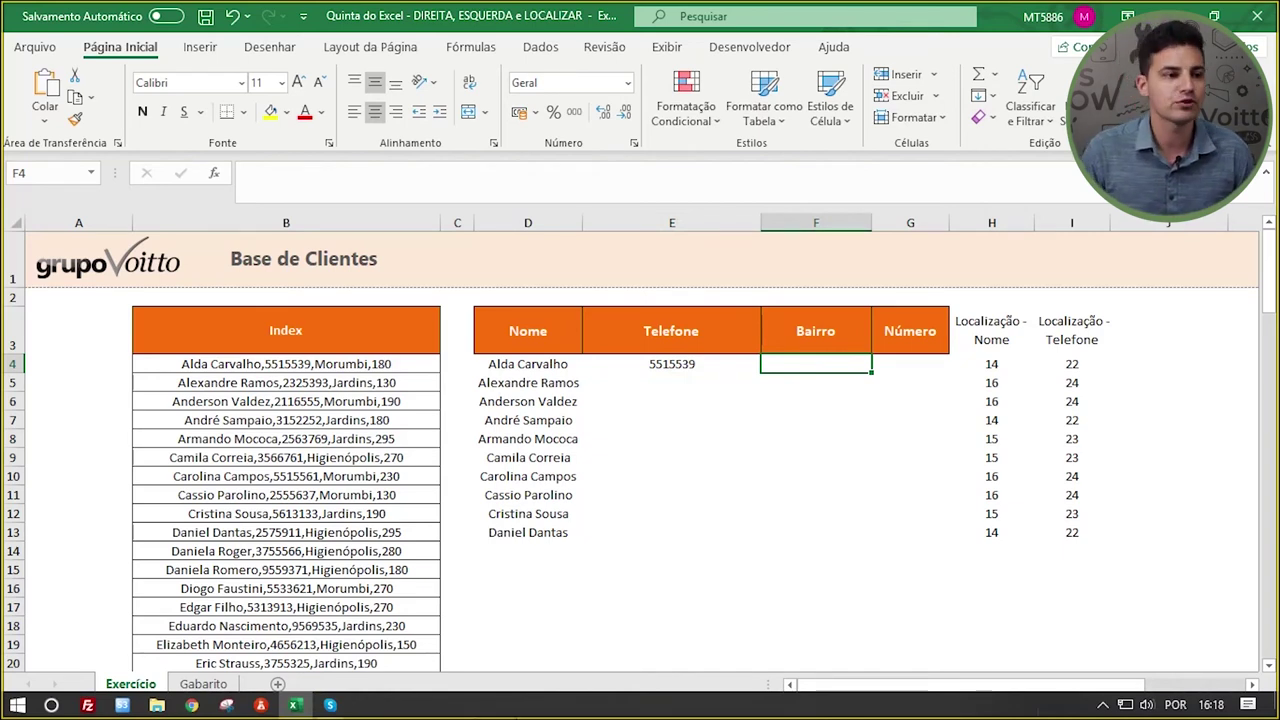
# - Type the header 'Localização - Bairro' in J3
pyautogui.click(1141, 338)
pyautogui.write('Localix')
pyautogui.press('BackSpace')
pyautogui.write('za')
pyautogui.write('ça')
pyautogui.press('BackSpace')
pyautogui.write('ão - ')
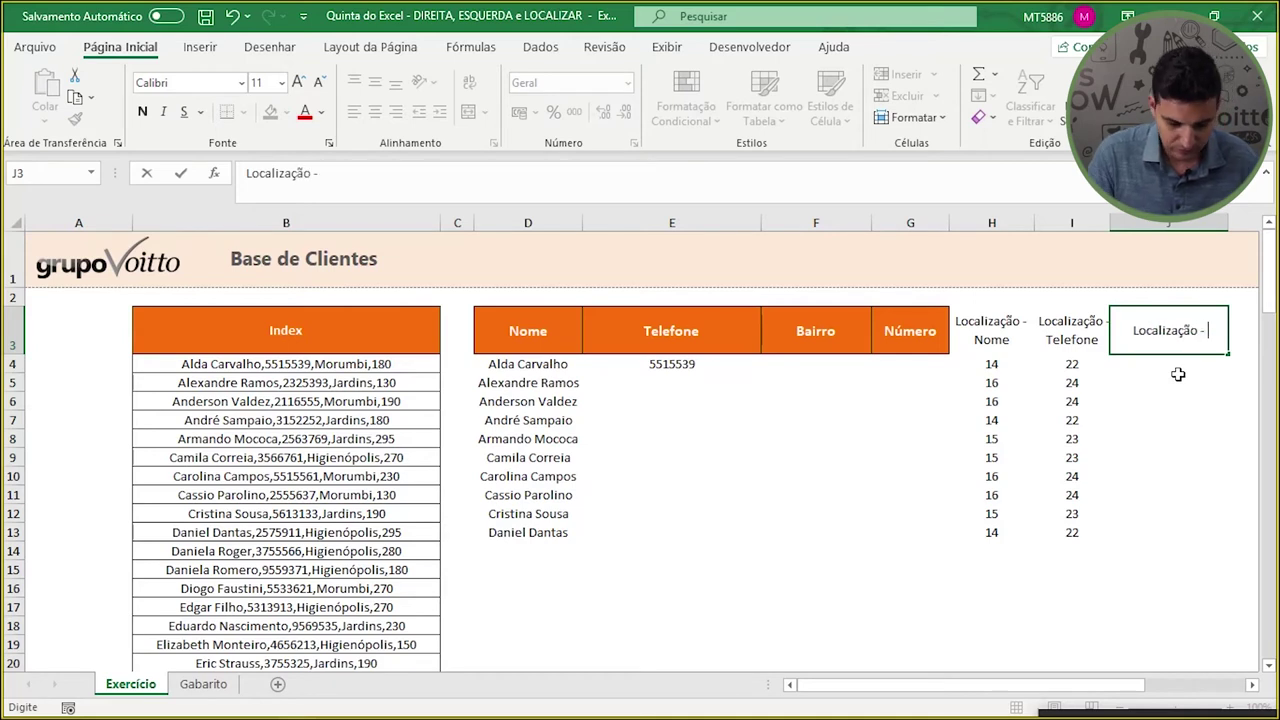
pyautogui.write('BAirro')
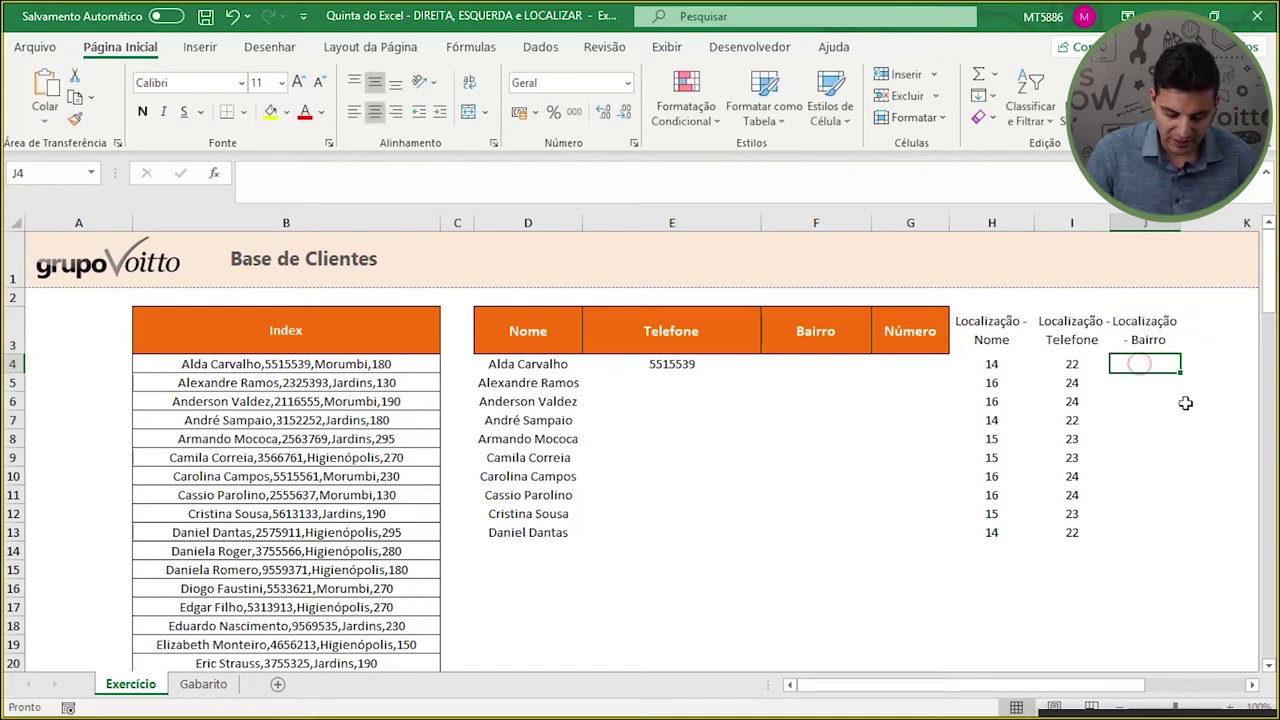
# - Abandon a first LOCALIZAR attempt in J4 and review I4's formula references
pyautogui.write('=lo')
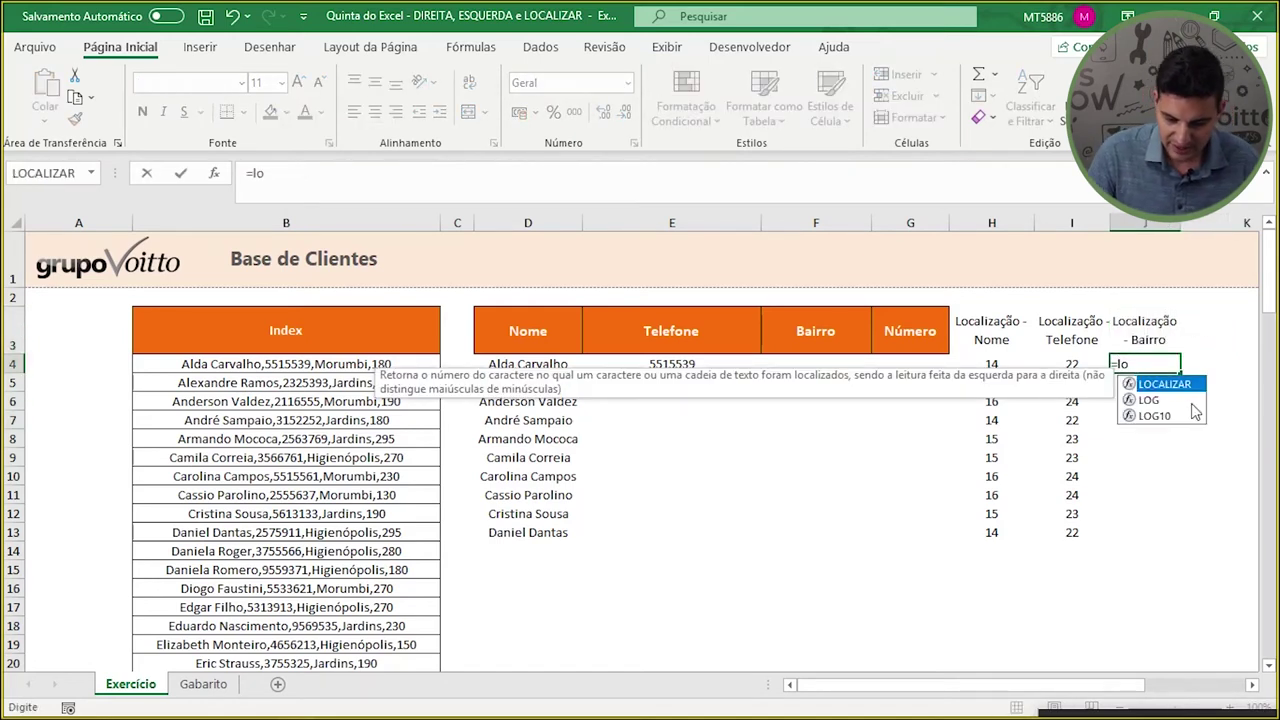
pyautogui.doubleClick(1164, 384)
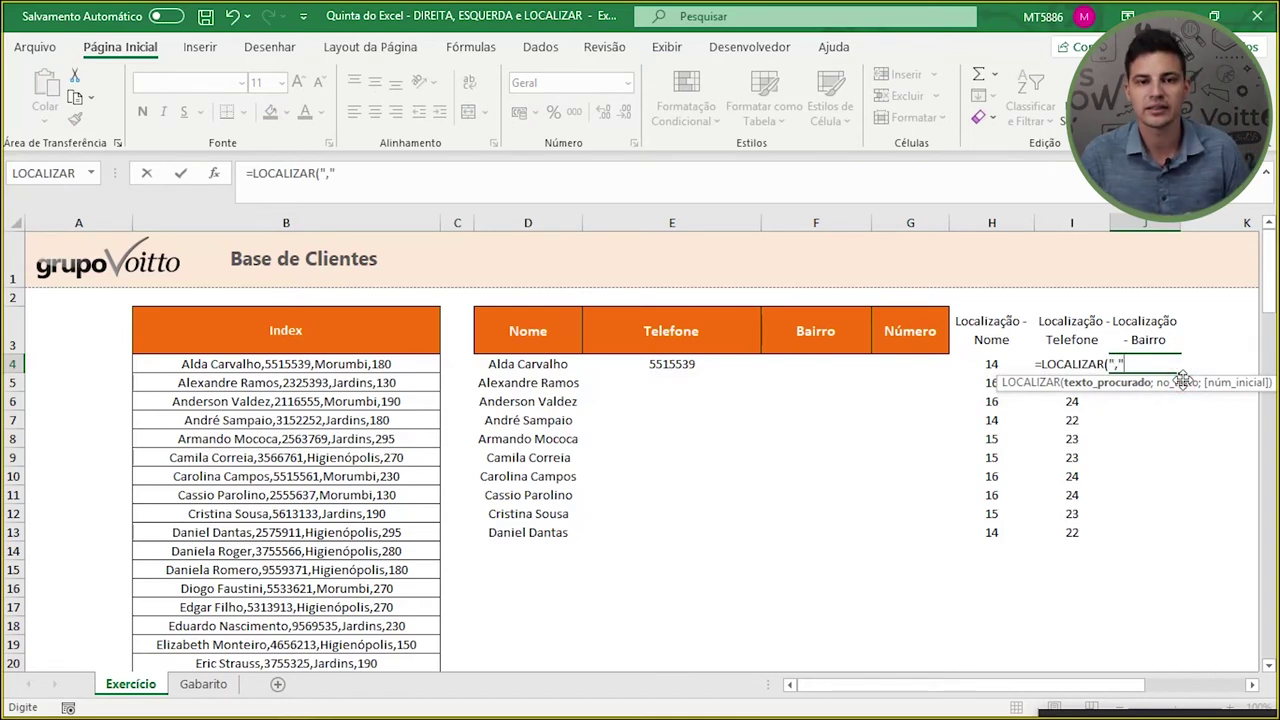
pyautogui.write(';')
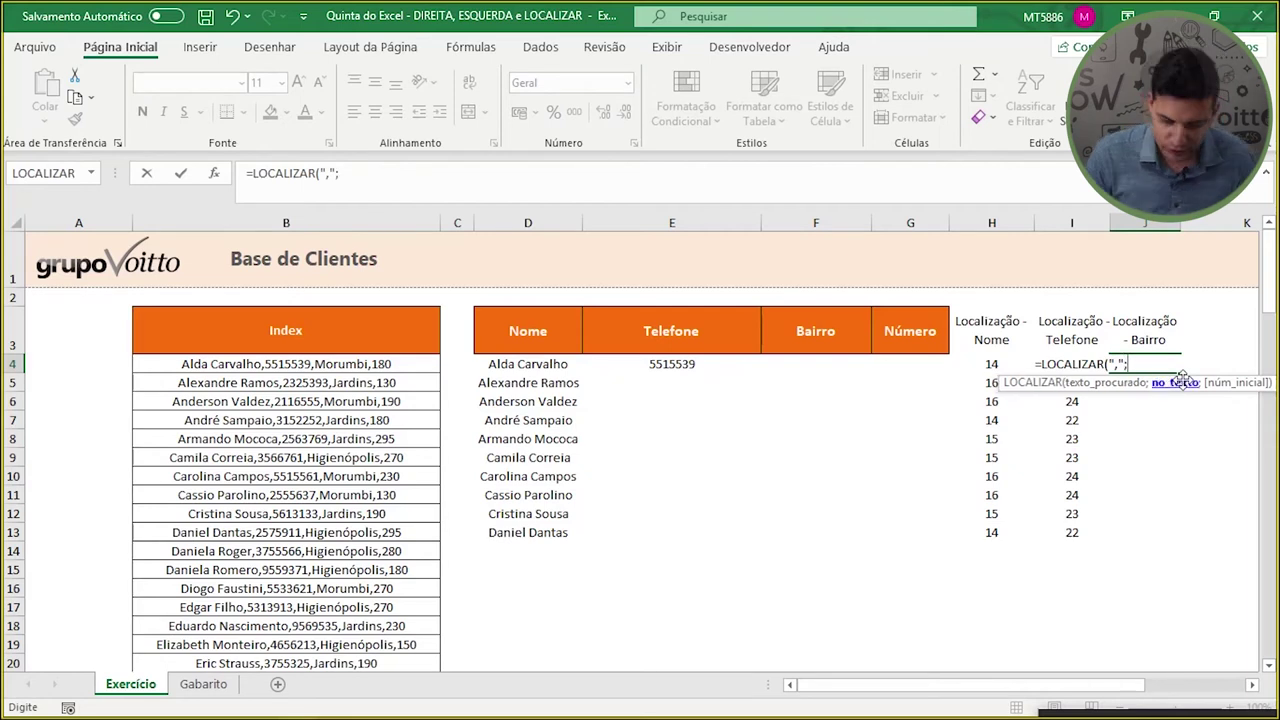
pyautogui.click(375, 366)
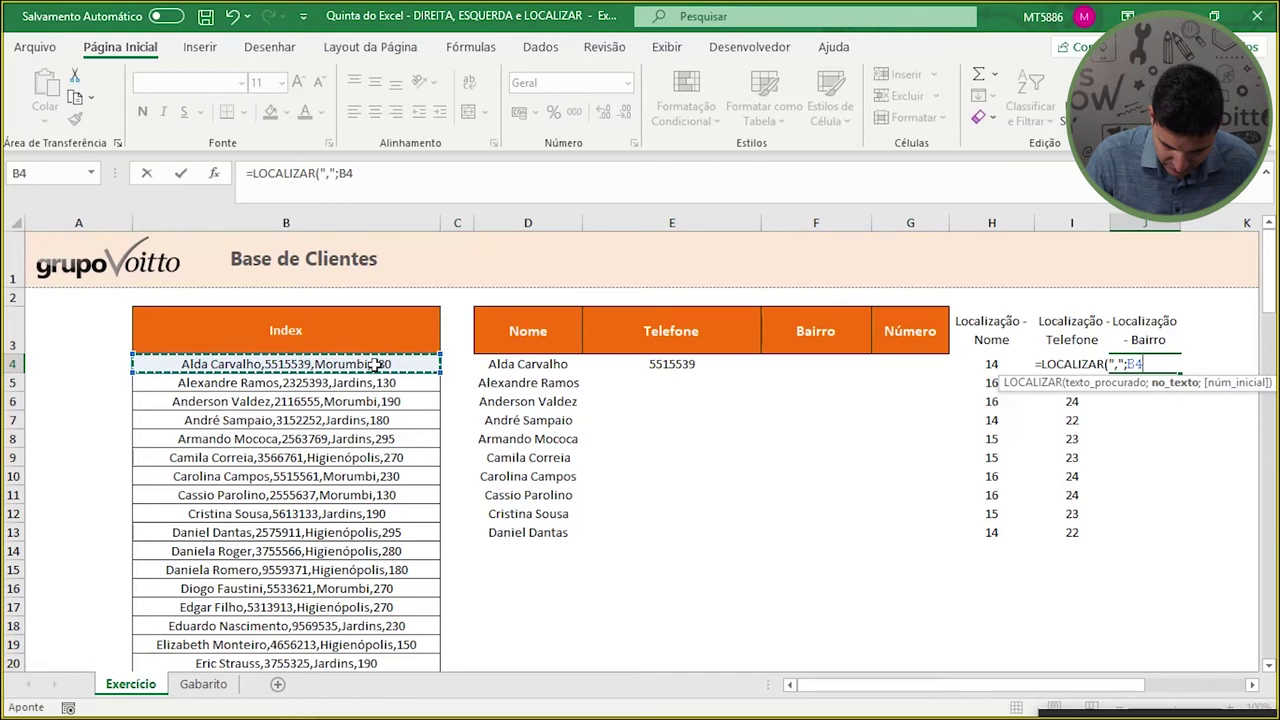
pyautogui.write(';')
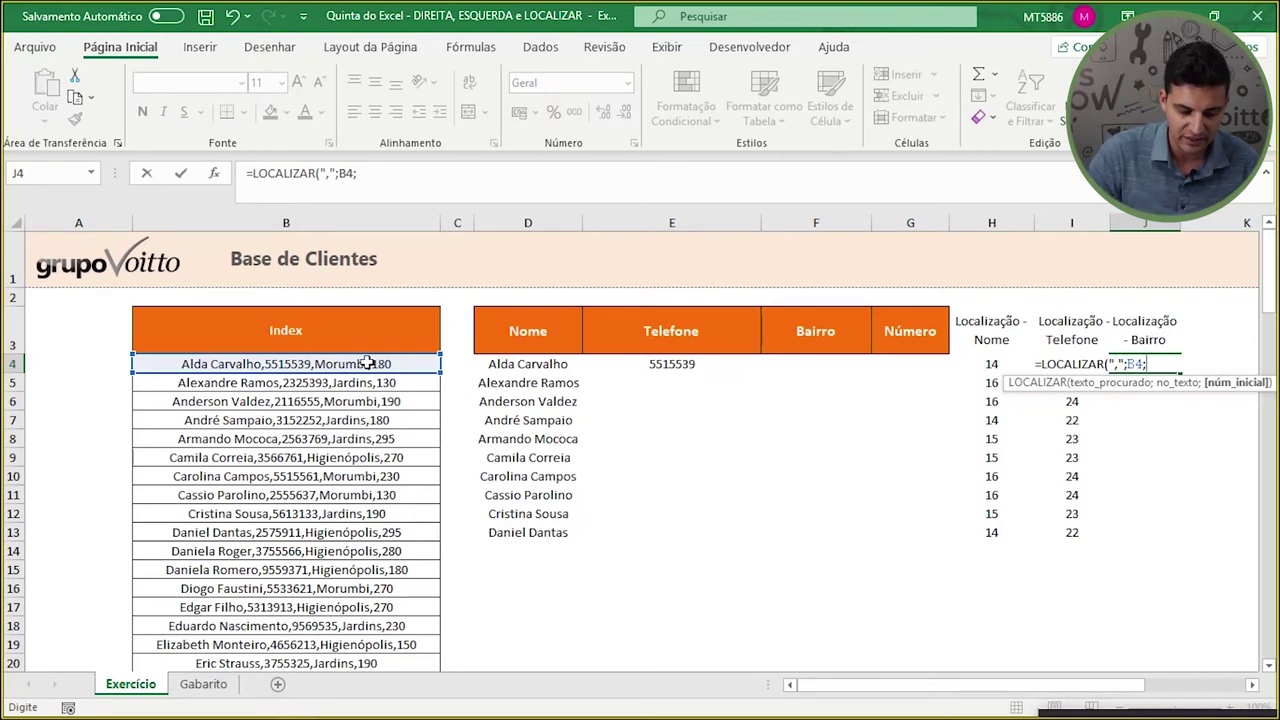
pyautogui.press('Escape')
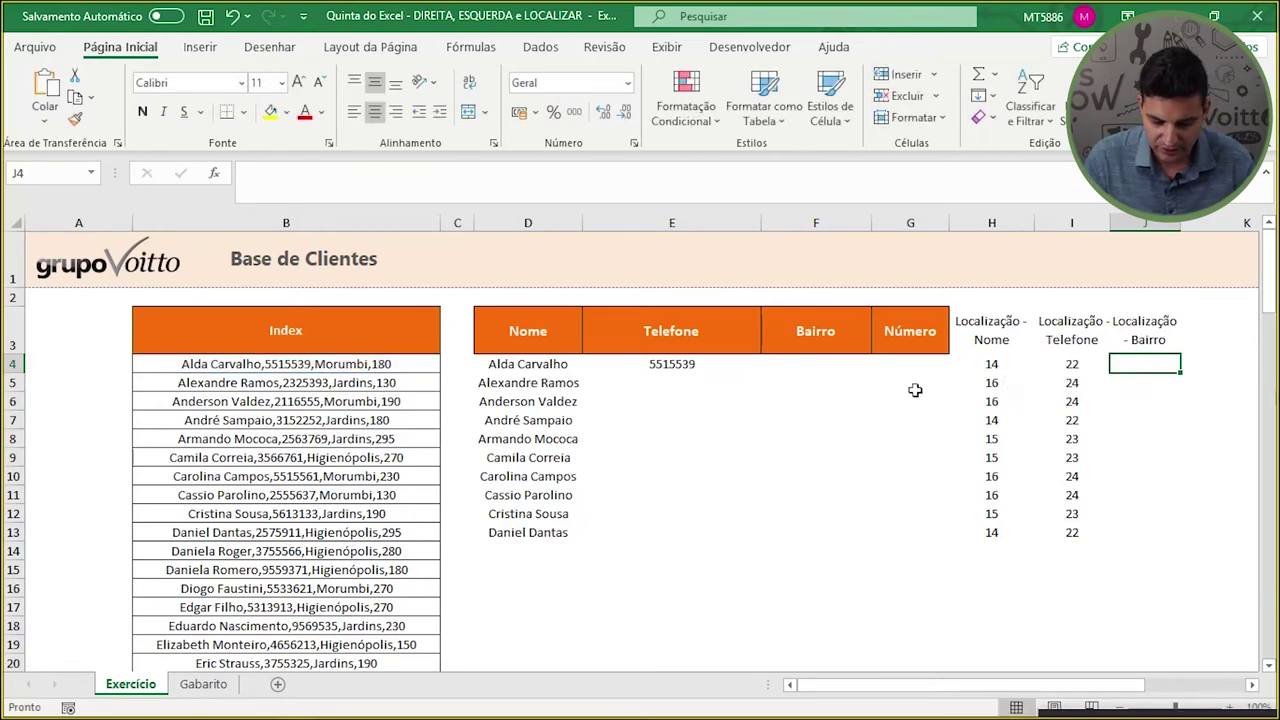
pyautogui.click(1067, 360)
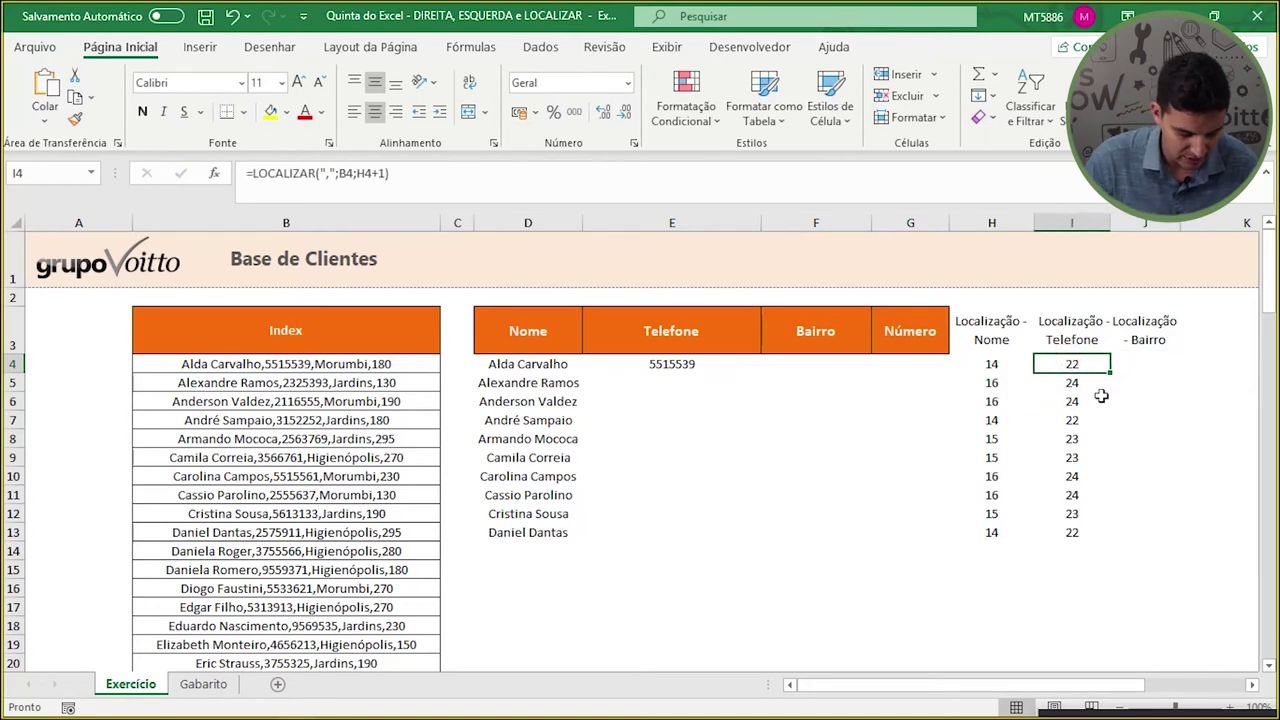
pyautogui.press('F2')
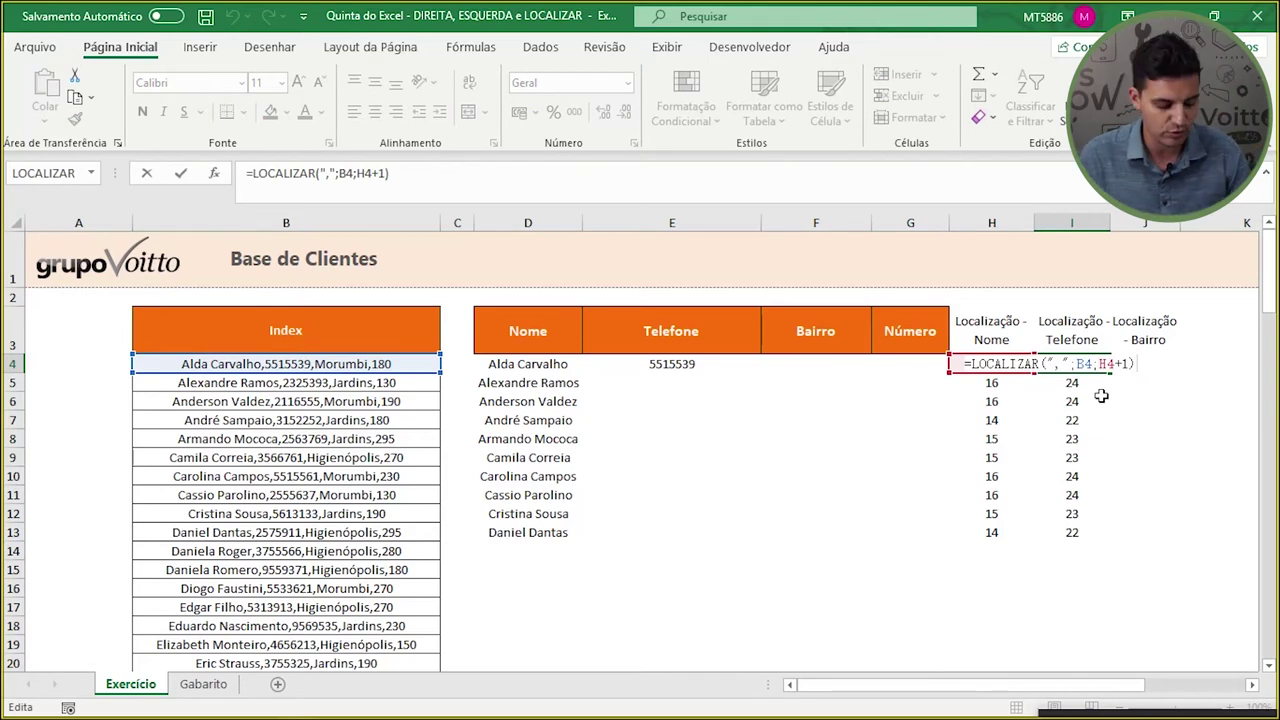
pyautogui.press('Escape')
# - Enter =LOCALIZAR(",";B4;I4+1) in J4 and fill it down to J13
pyautogui.click(1145, 364)
pyautogui.write('=locali')
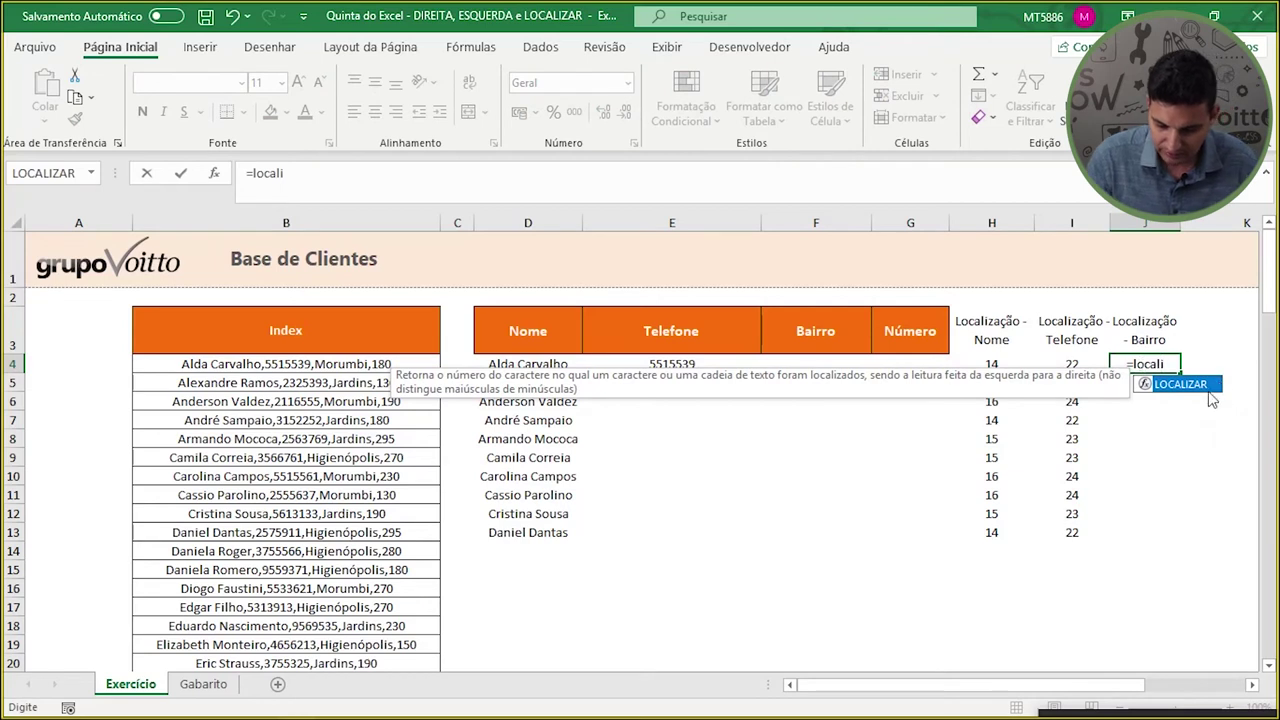
pyautogui.doubleClick(1190, 385)
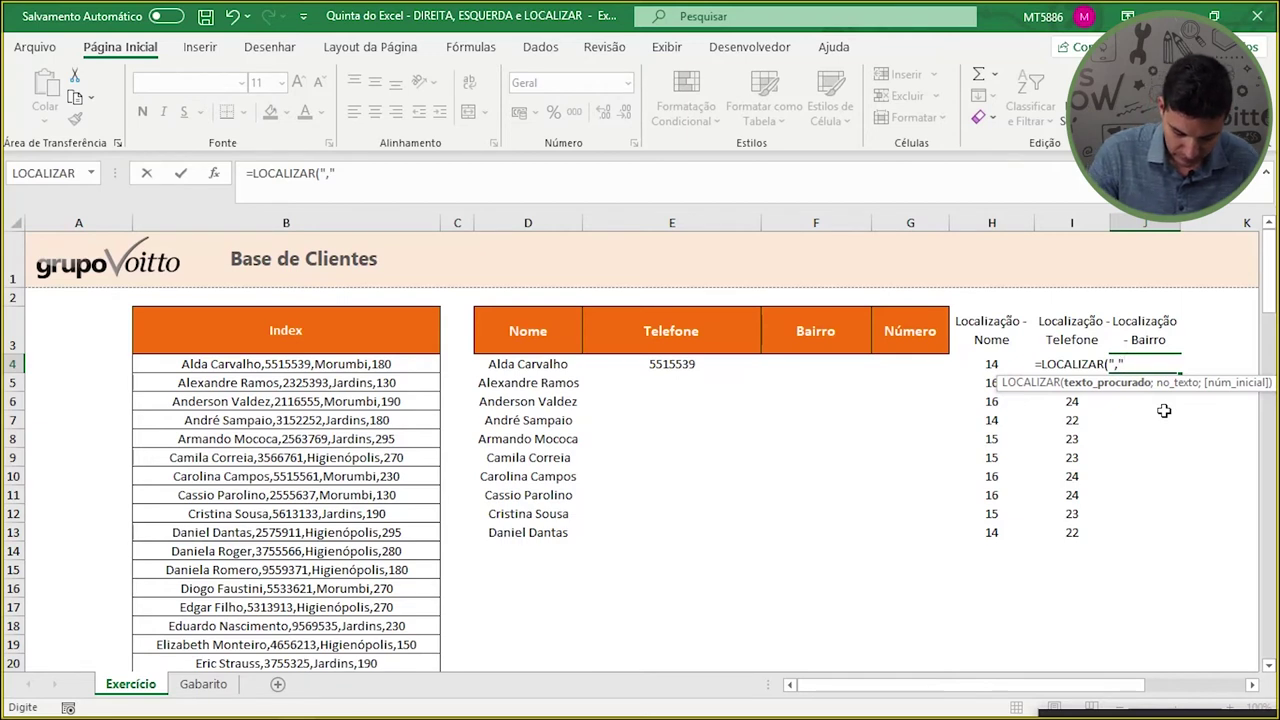
pyautogui.write(';')
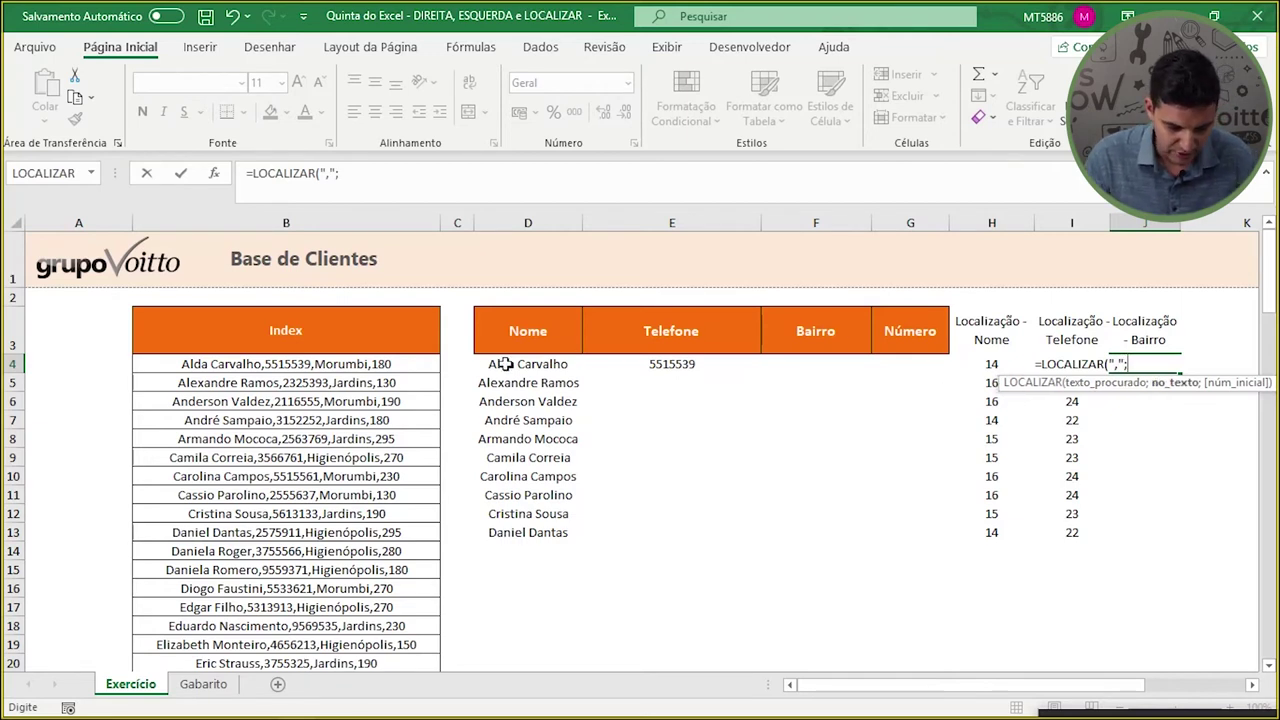
pyautogui.click(413, 366)
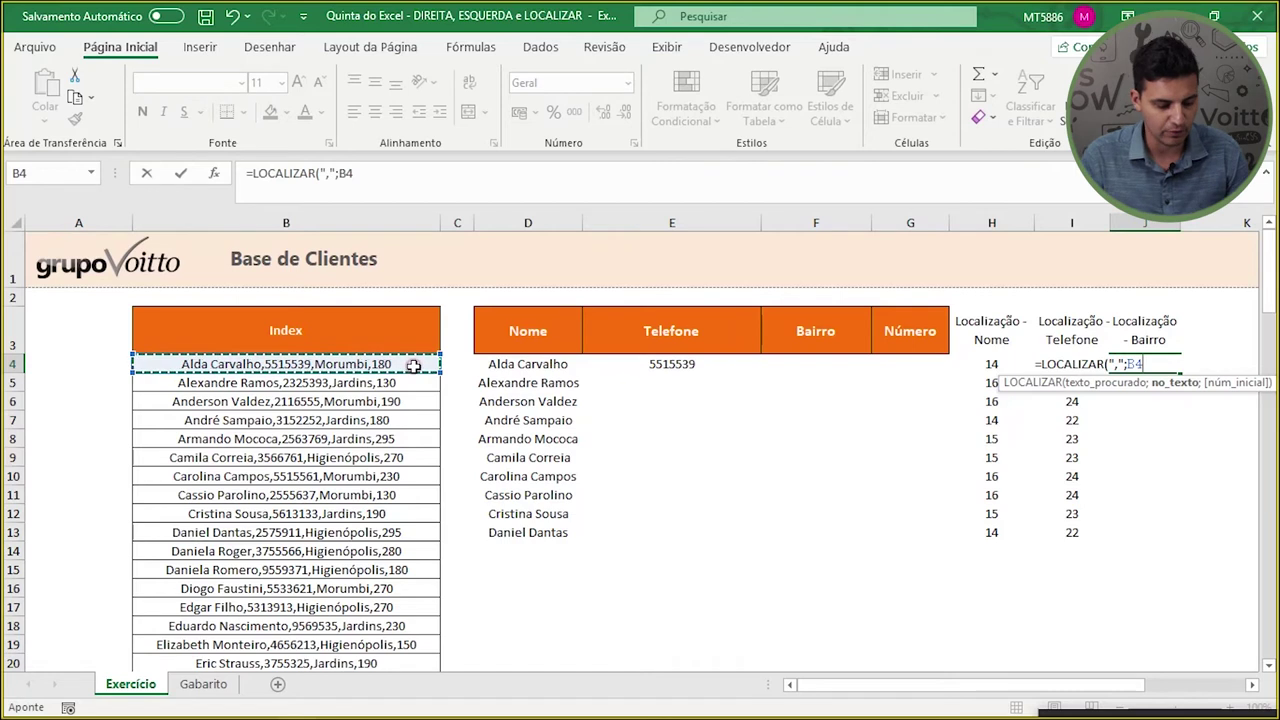
pyautogui.write(';')
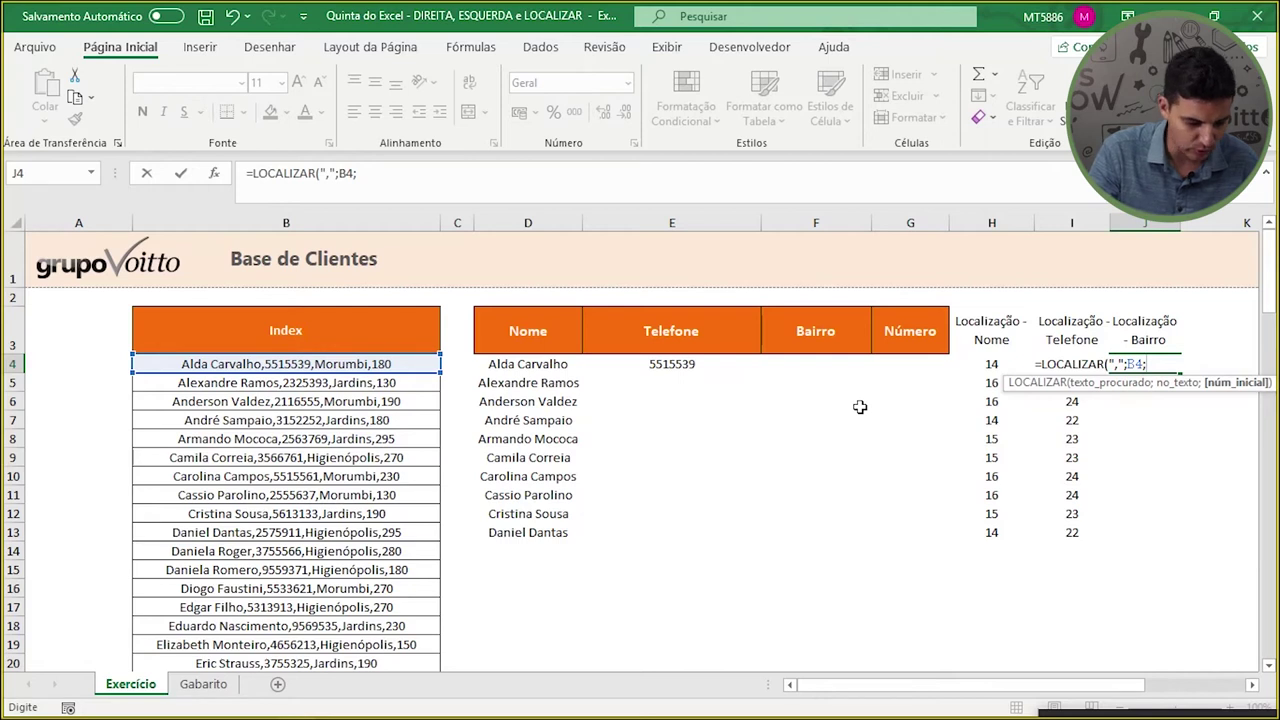
pyautogui.write('i')
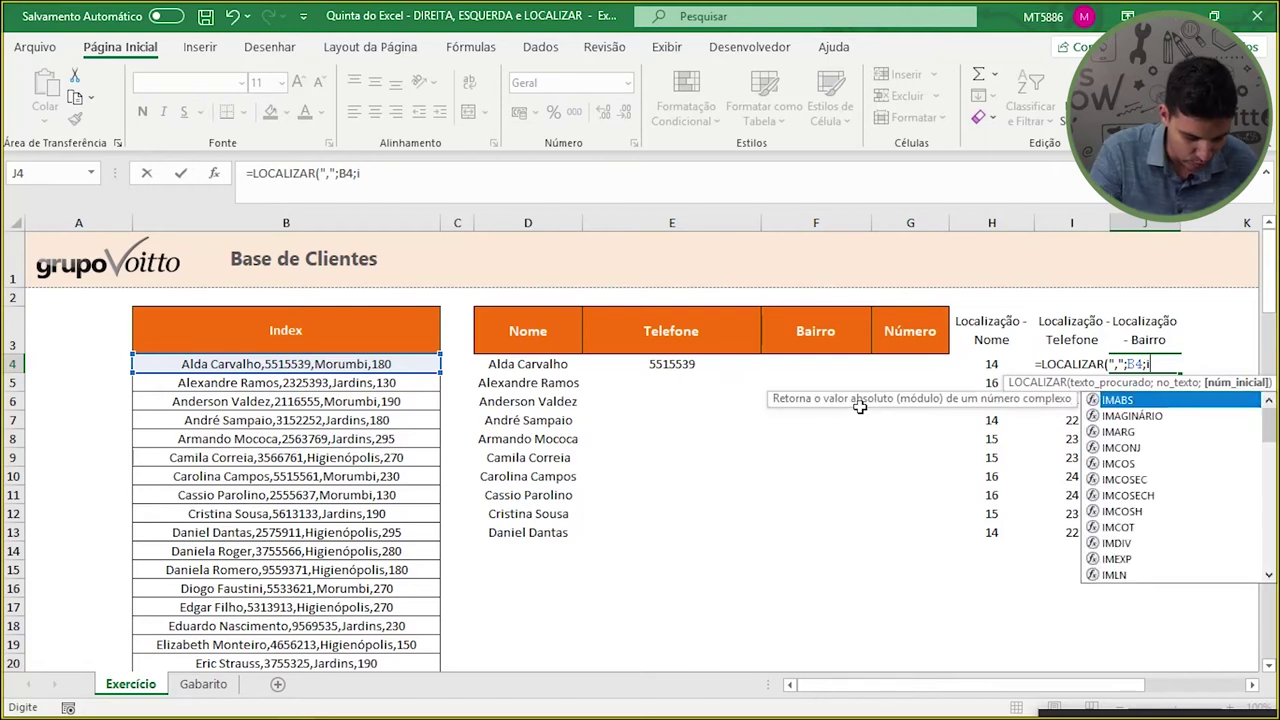
pyautogui.write('4+1')
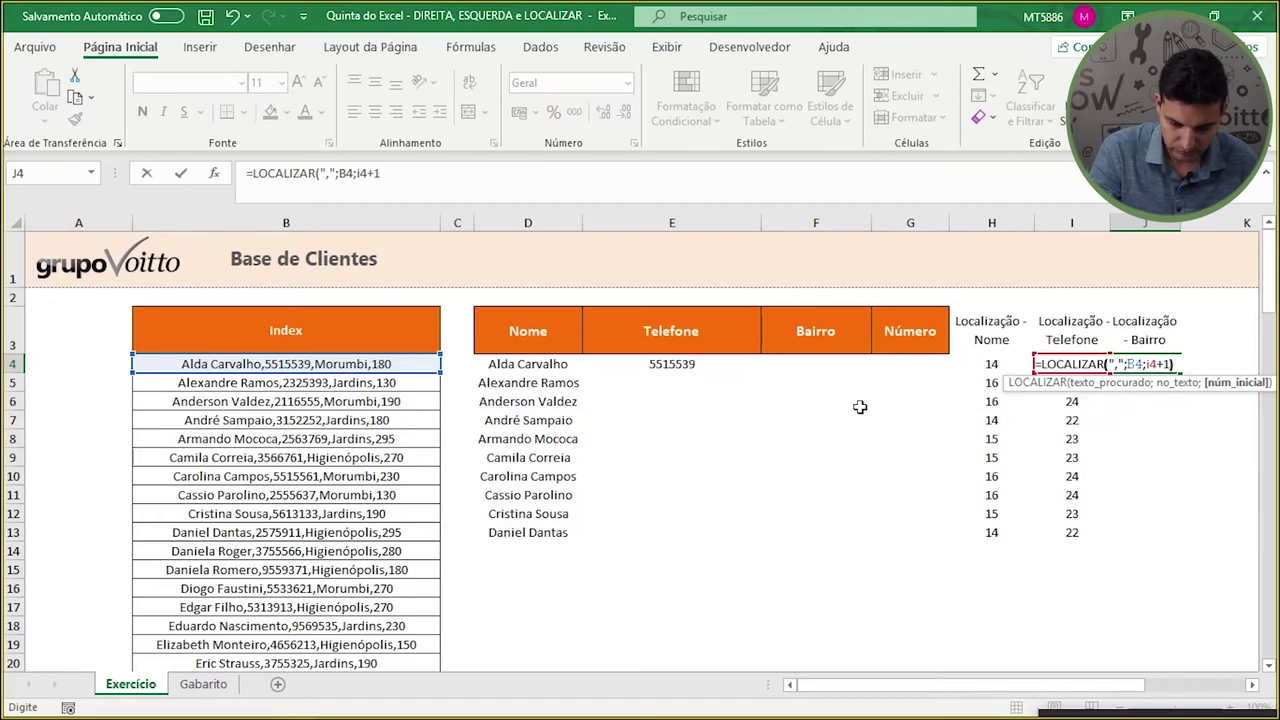
pyautogui.press('Return')
pyautogui.click(1160, 365)
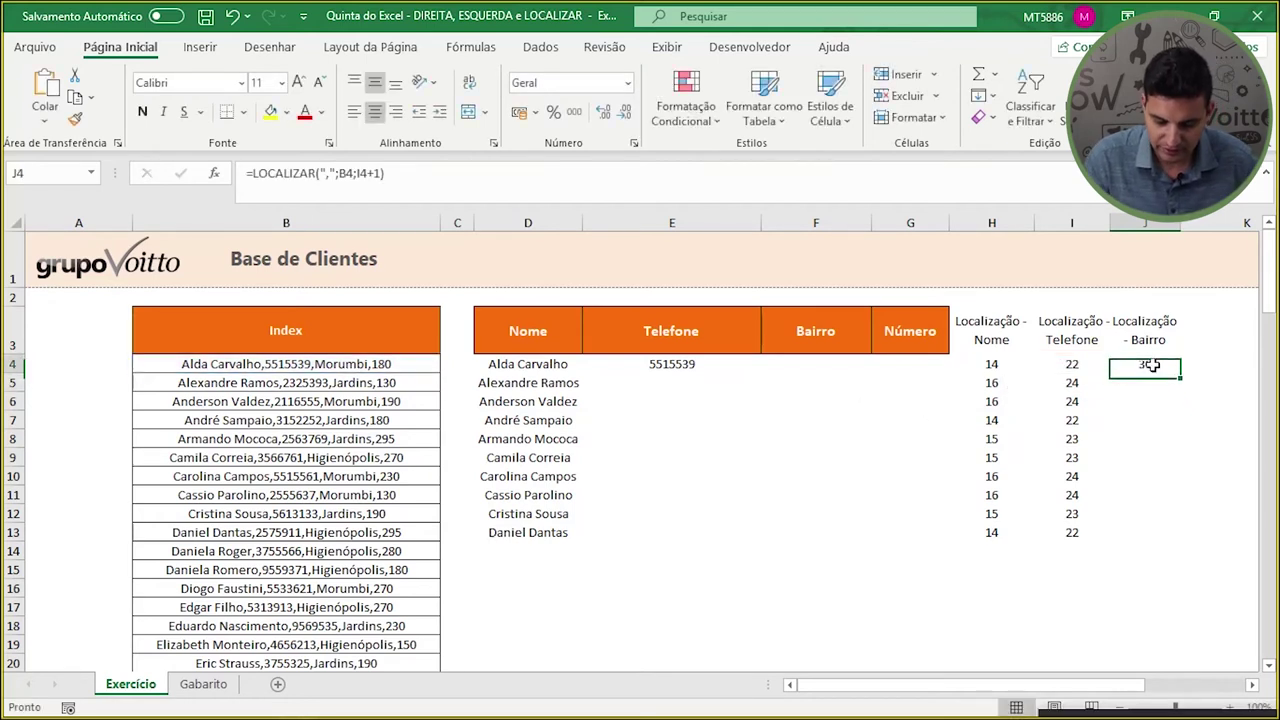
pyautogui.moveTo(1180, 373); pyautogui.dragTo(1167, 547)
pyautogui.click(1140, 368)
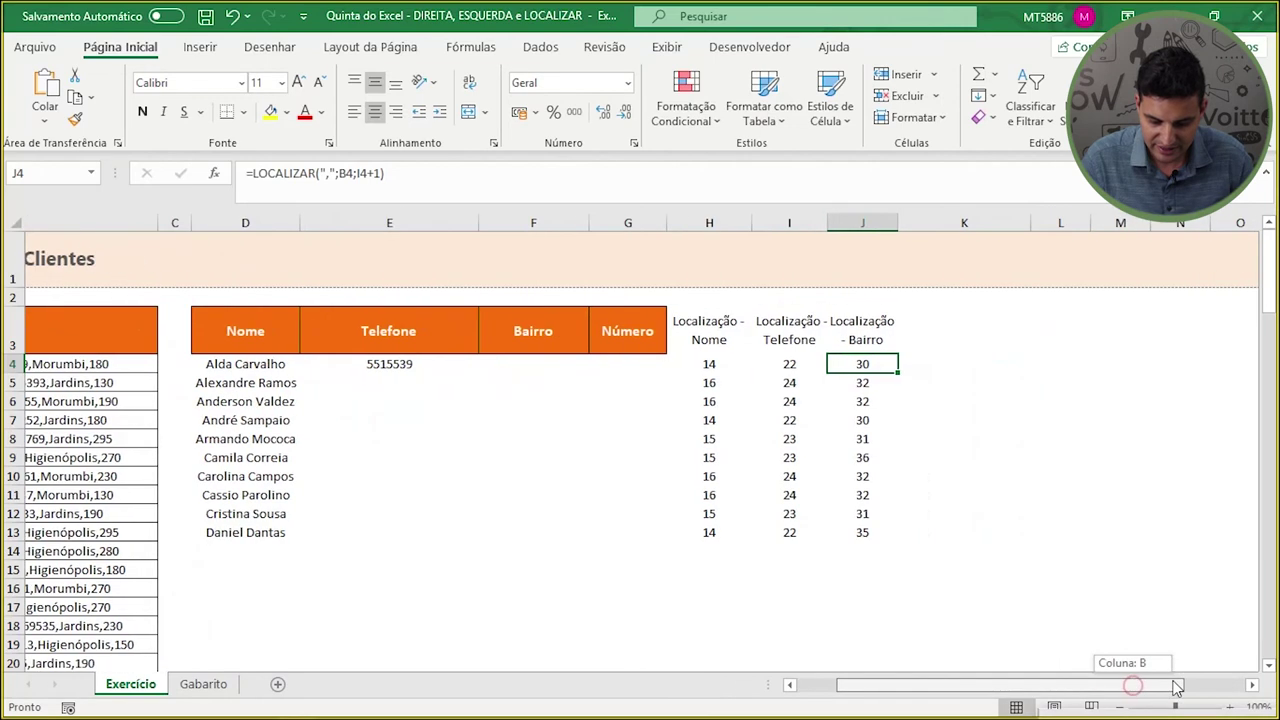
pyautogui.moveTo(1137, 692); pyautogui.dragTo(1140, 690)
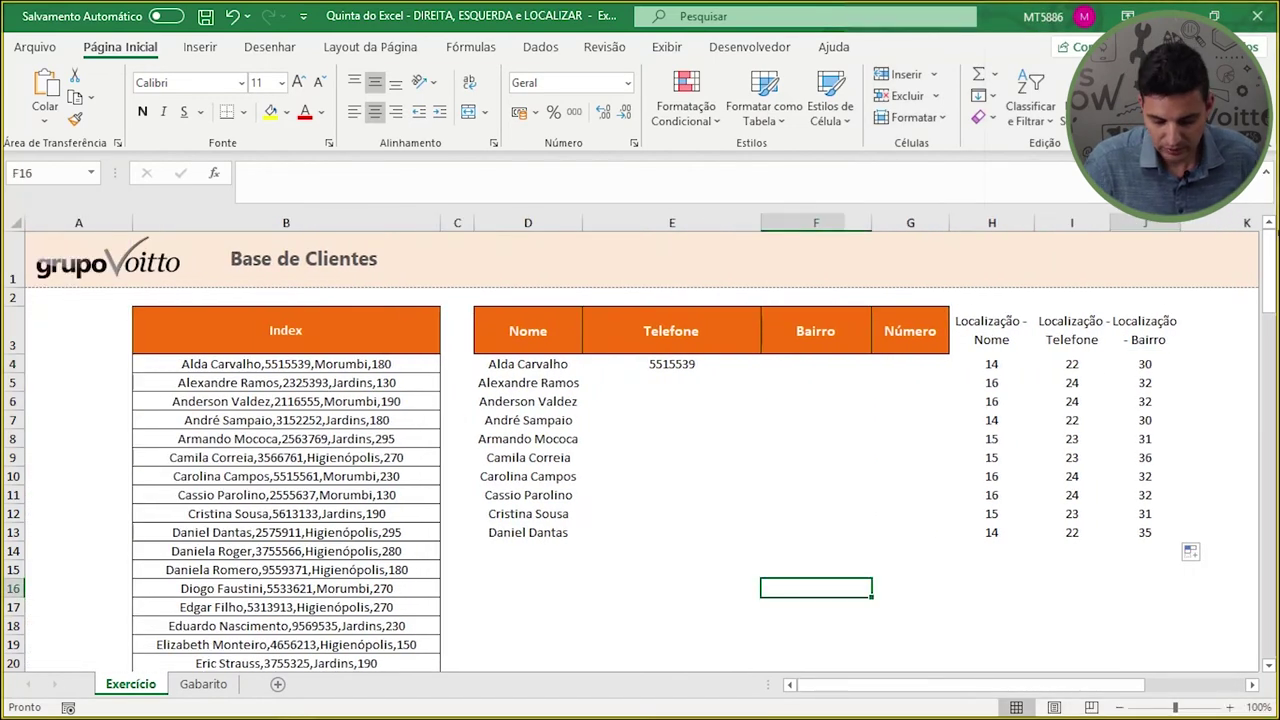
pyautogui.click(1150, 365)
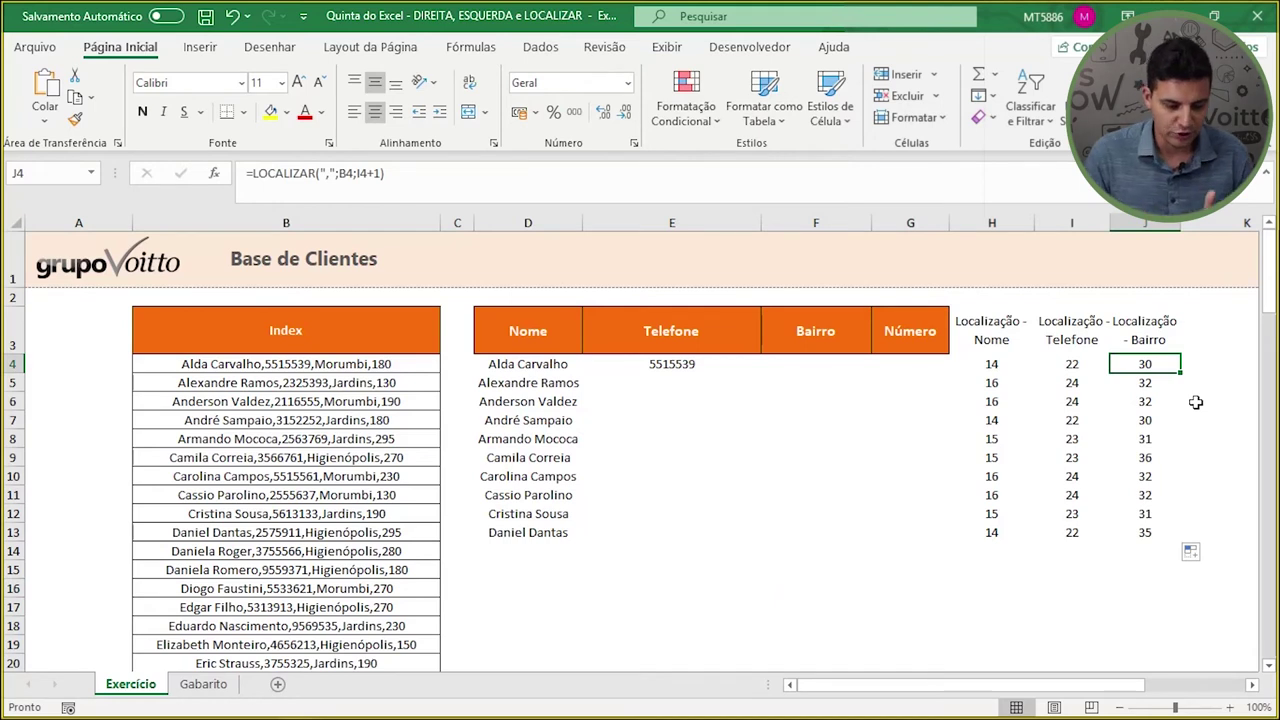
# - Review J4's formula references, leaving it unchanged
pyautogui.press('F2')
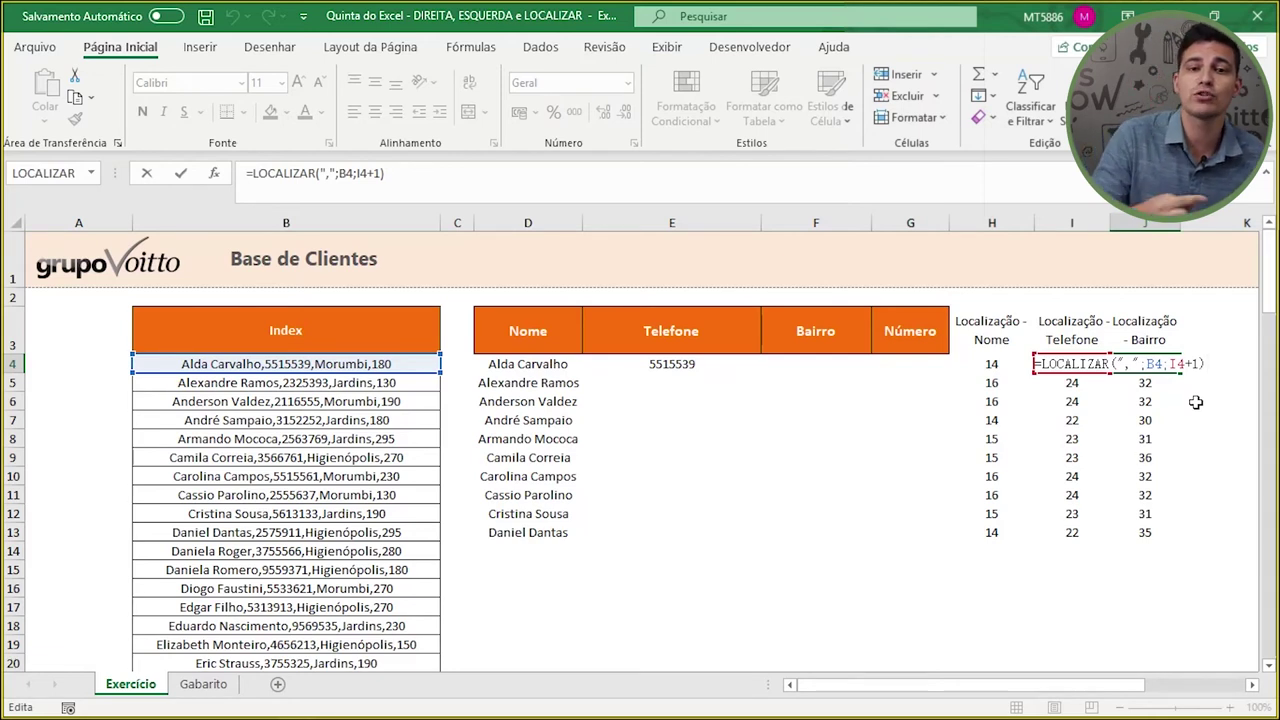
pyautogui.click(1199, 404)
pyautogui.press('Up')
pyautogui.press('Up')
pyautogui.press('Left')
# - Fill E4's phone formula down to E13, spot-check rows 8 and 12, then begin a formula in F4
pyautogui.click(1146, 457)
pyautogui.click(705, 364)
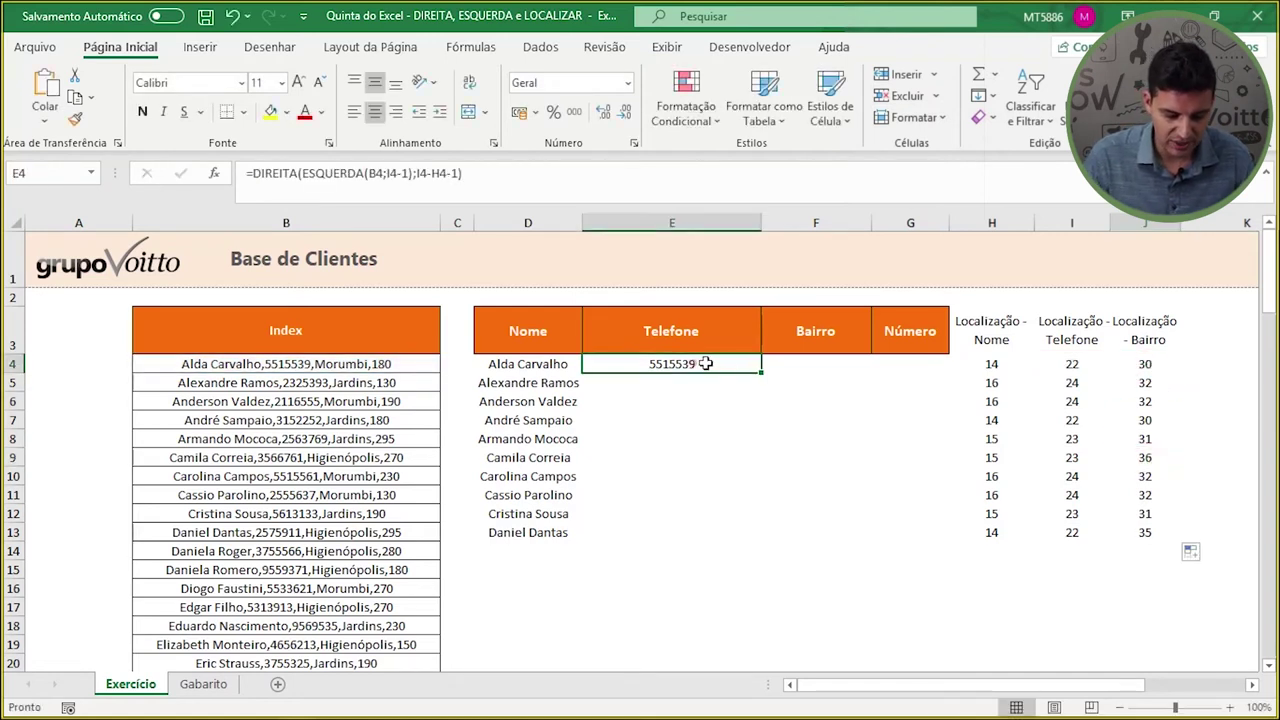
pyautogui.moveTo(761, 372); pyautogui.dragTo(767, 539)
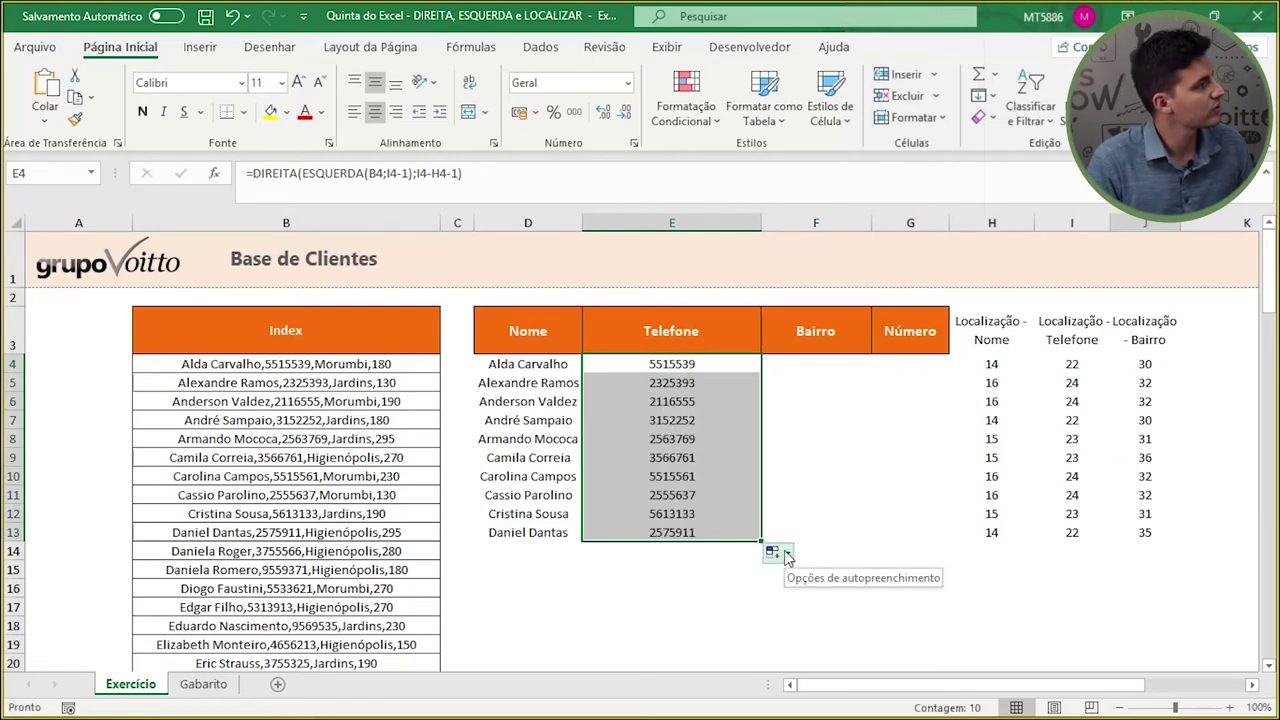
pyautogui.click(802, 408)
pyautogui.click(655, 366)
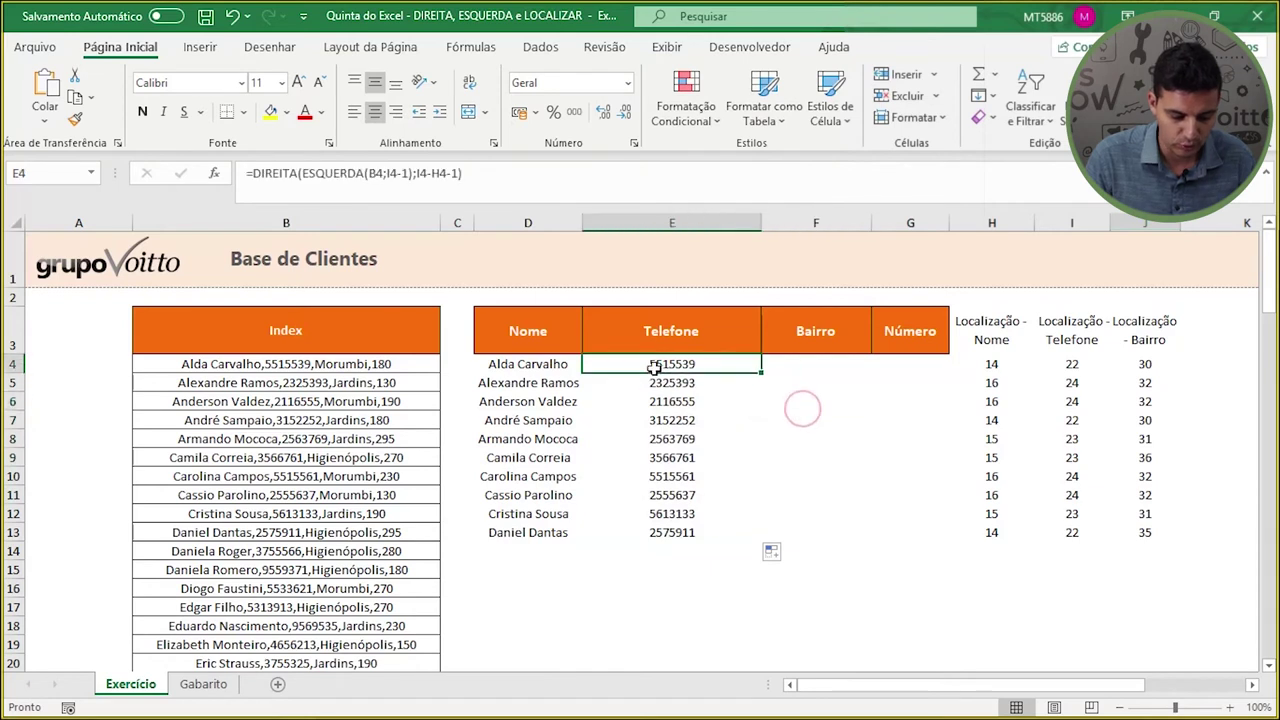
pyautogui.click(676, 440)
pyautogui.click(680, 514)
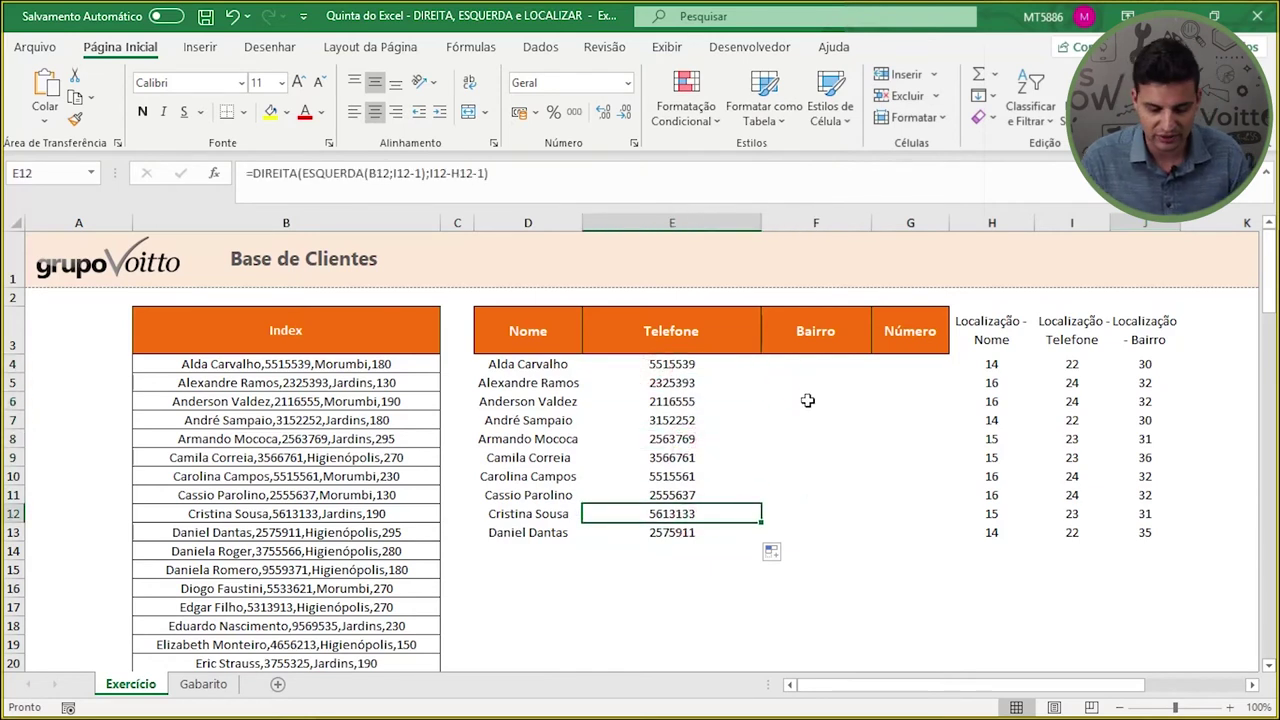
pyautogui.click(806, 369)
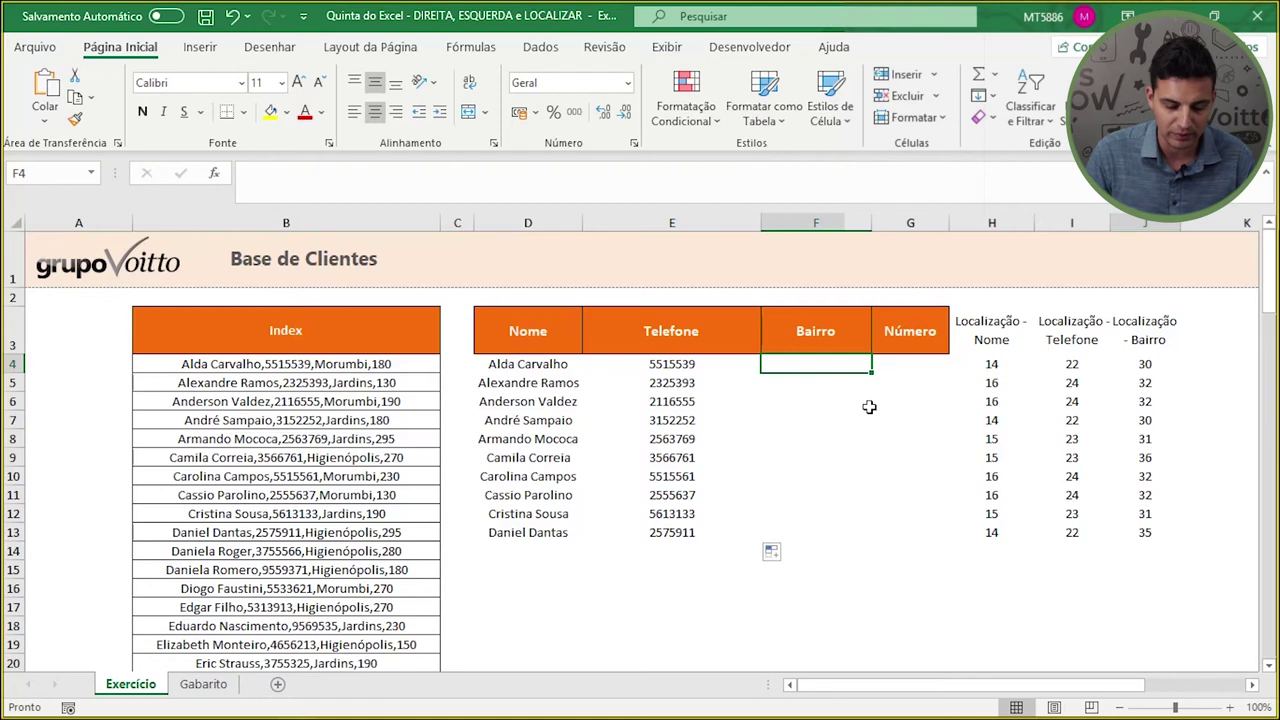
pyautogui.write('=e')
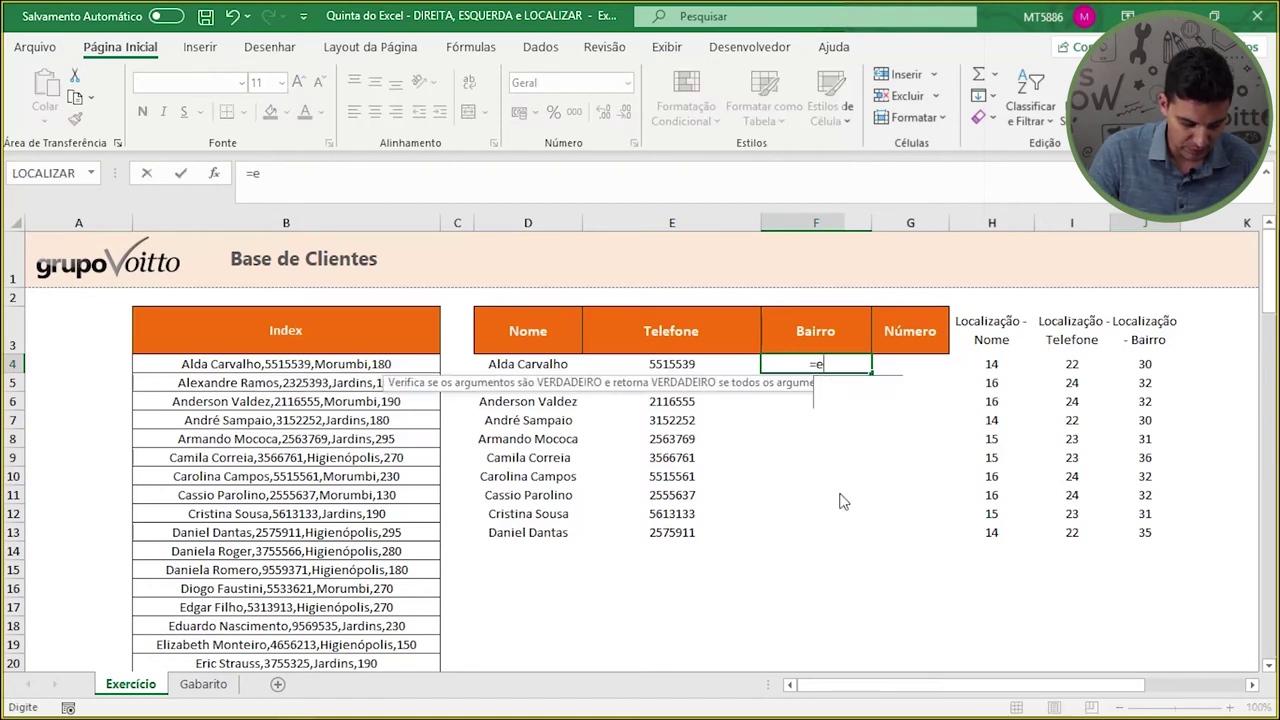
pyautogui.write('s')
# - Enter =ESQUERDA(B4;J4) in Bairro cell F4
pyautogui.click(882, 402)
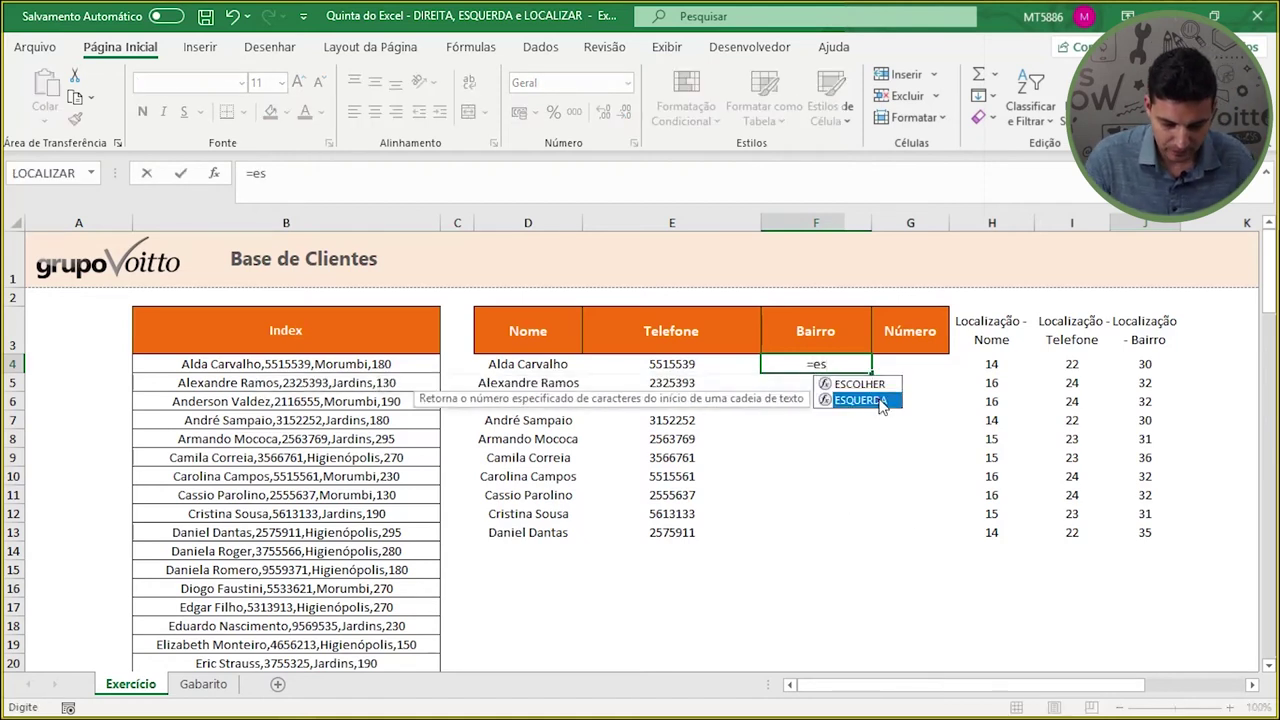
pyautogui.doubleClick(880, 401)
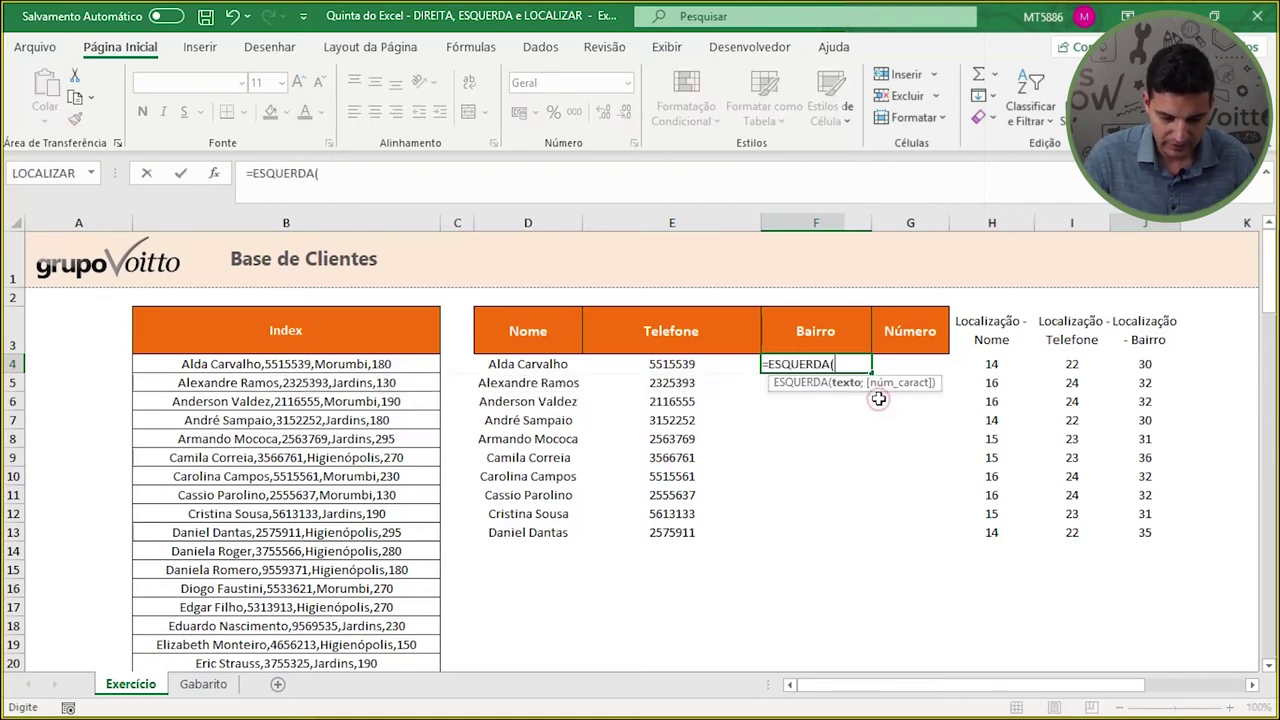
pyautogui.click(405, 364)
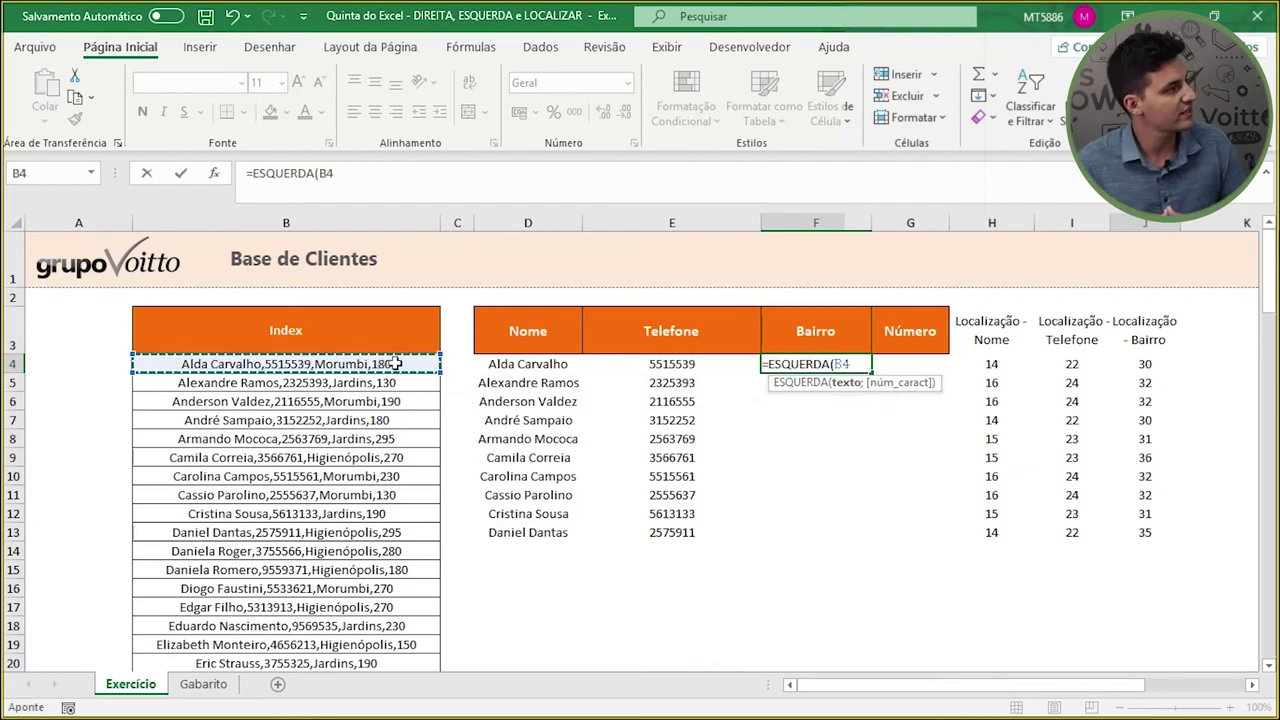
pyautogui.write(';')
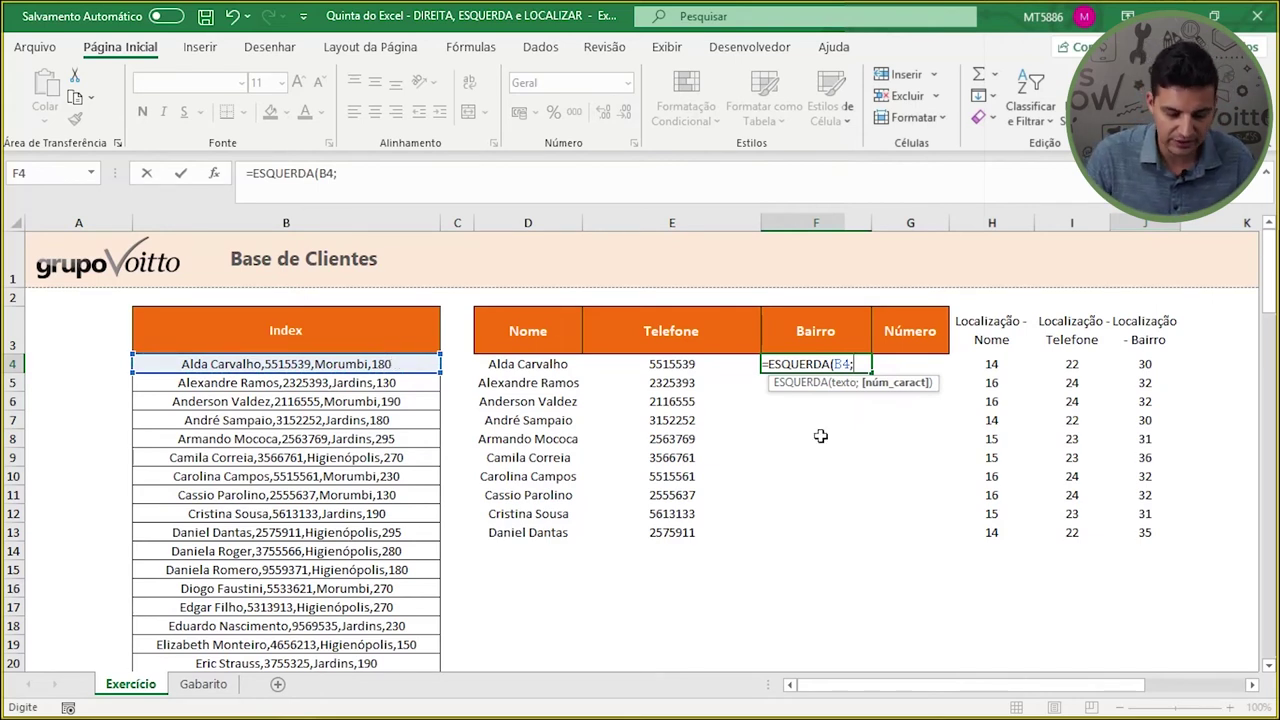
pyautogui.click(1145, 365)
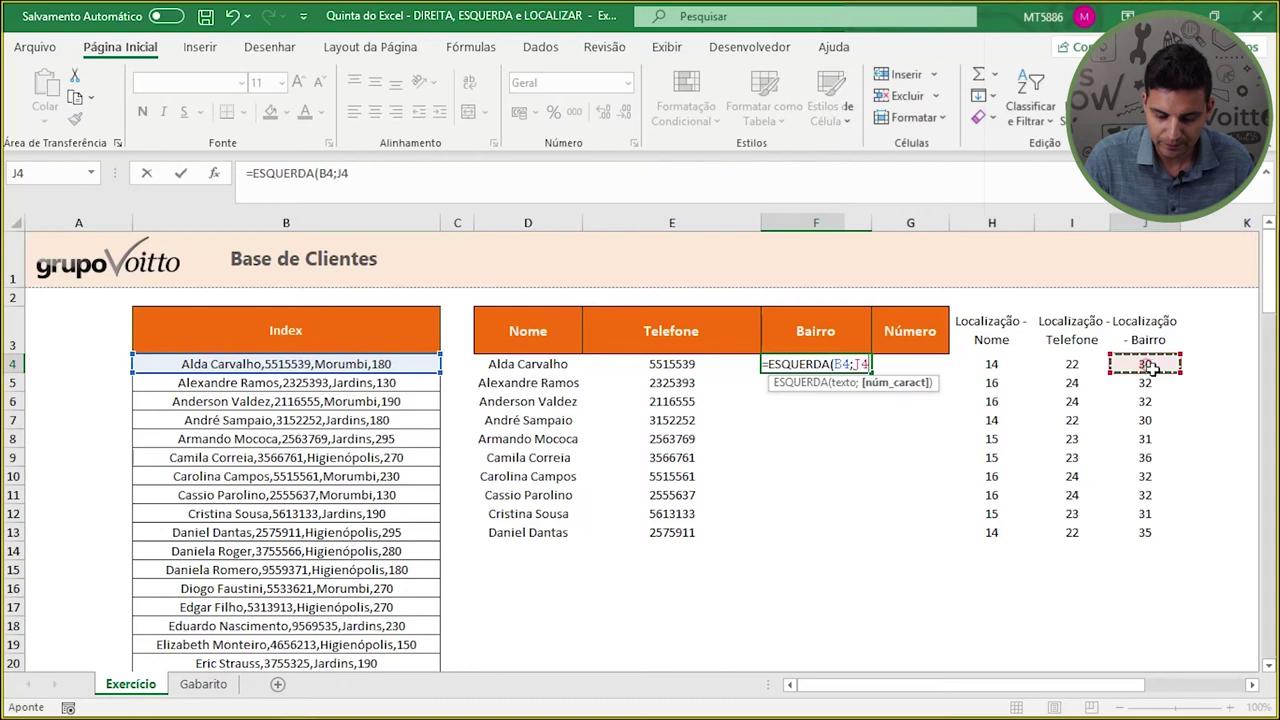
pyautogui.write(')')
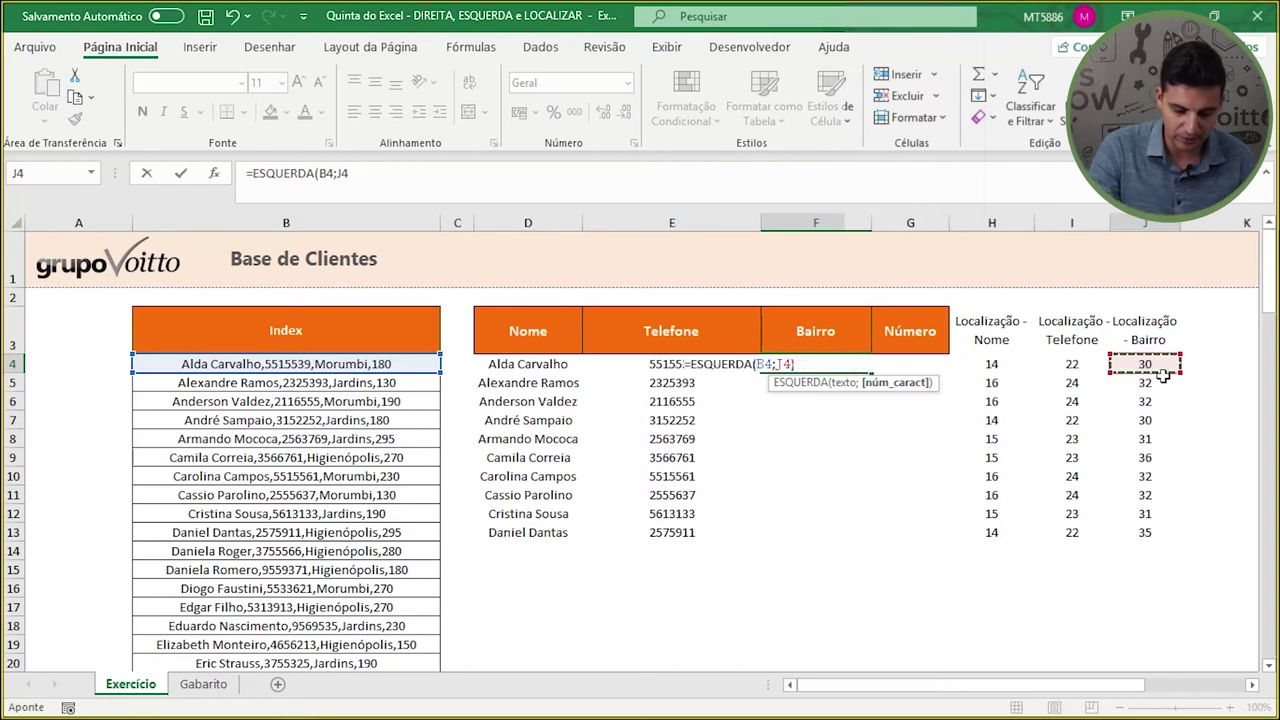
pyautogui.press('Return')
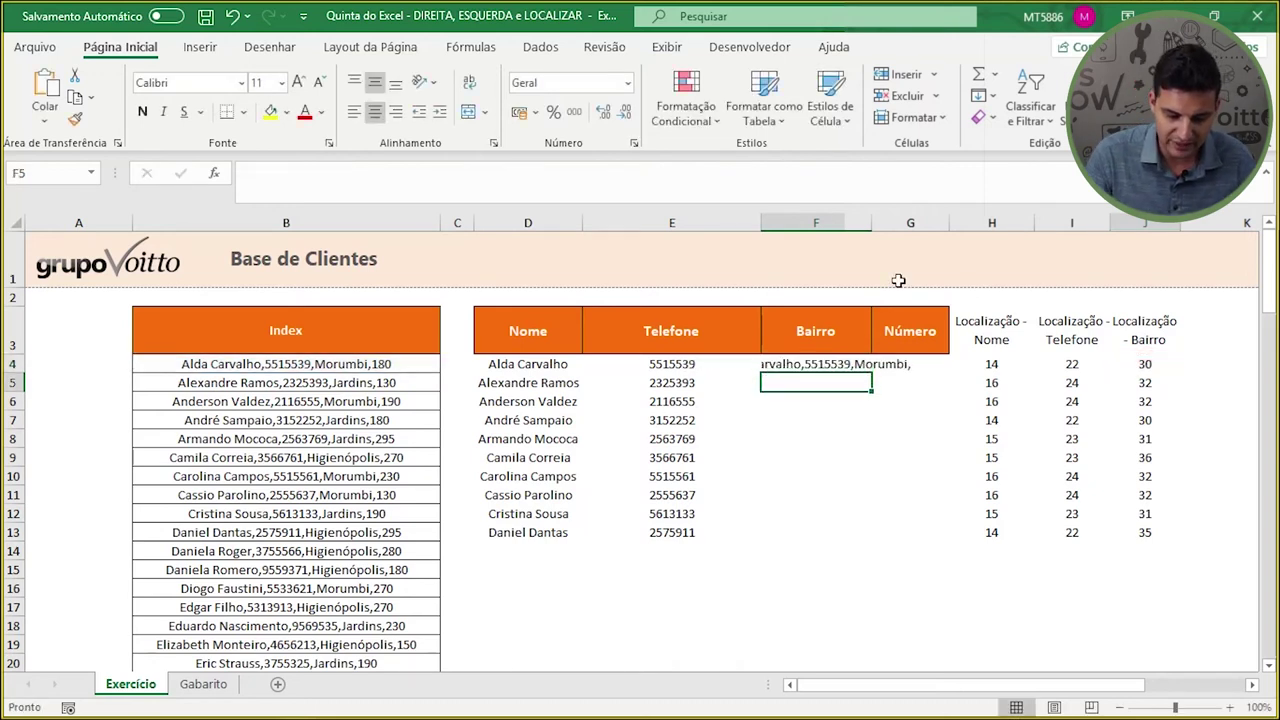
# - Autofit column F and change F4 to =ESQUERDA(B4;J4-1), removing the trailing comma
pyautogui.doubleClick(871, 222)
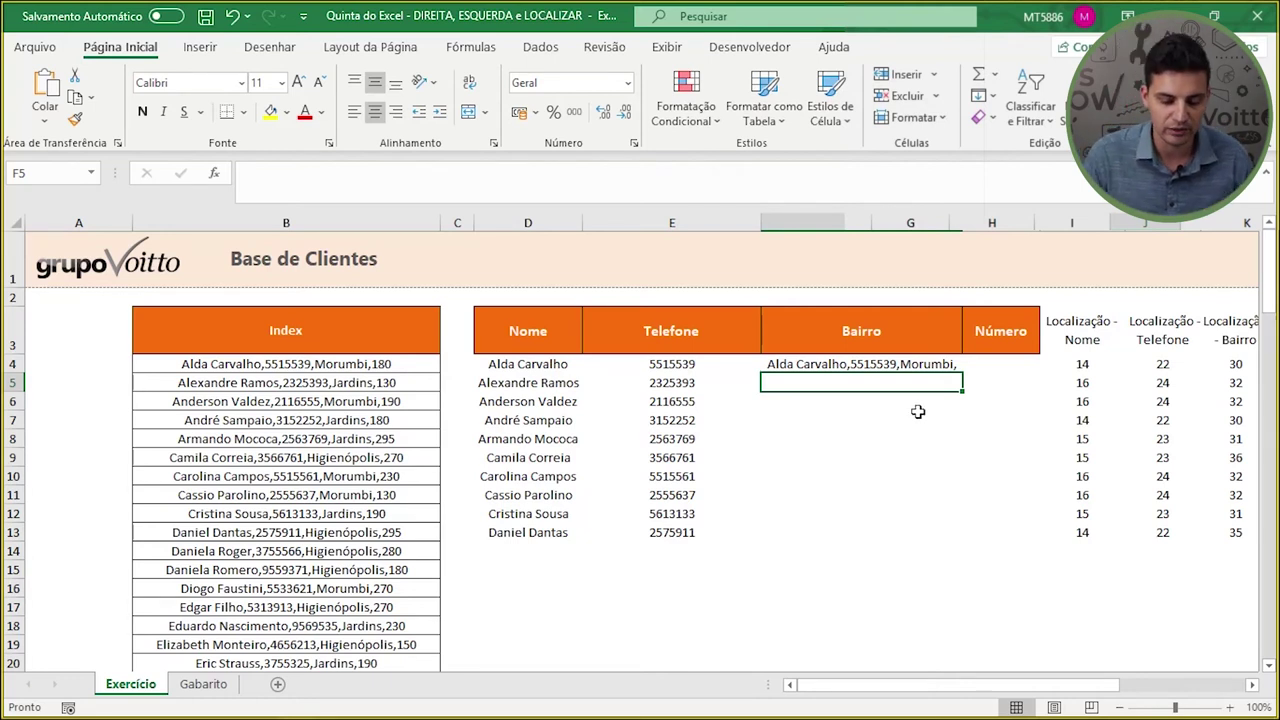
pyautogui.click(910, 365)
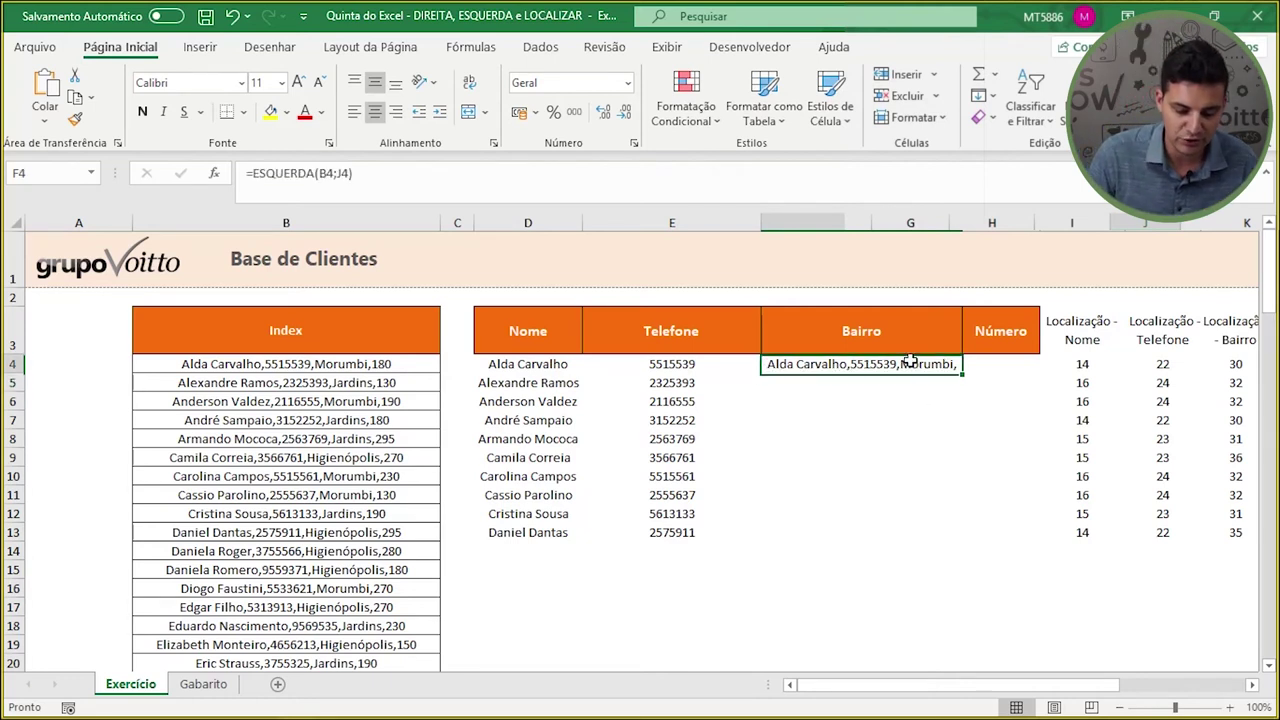
pyautogui.click(350, 177)
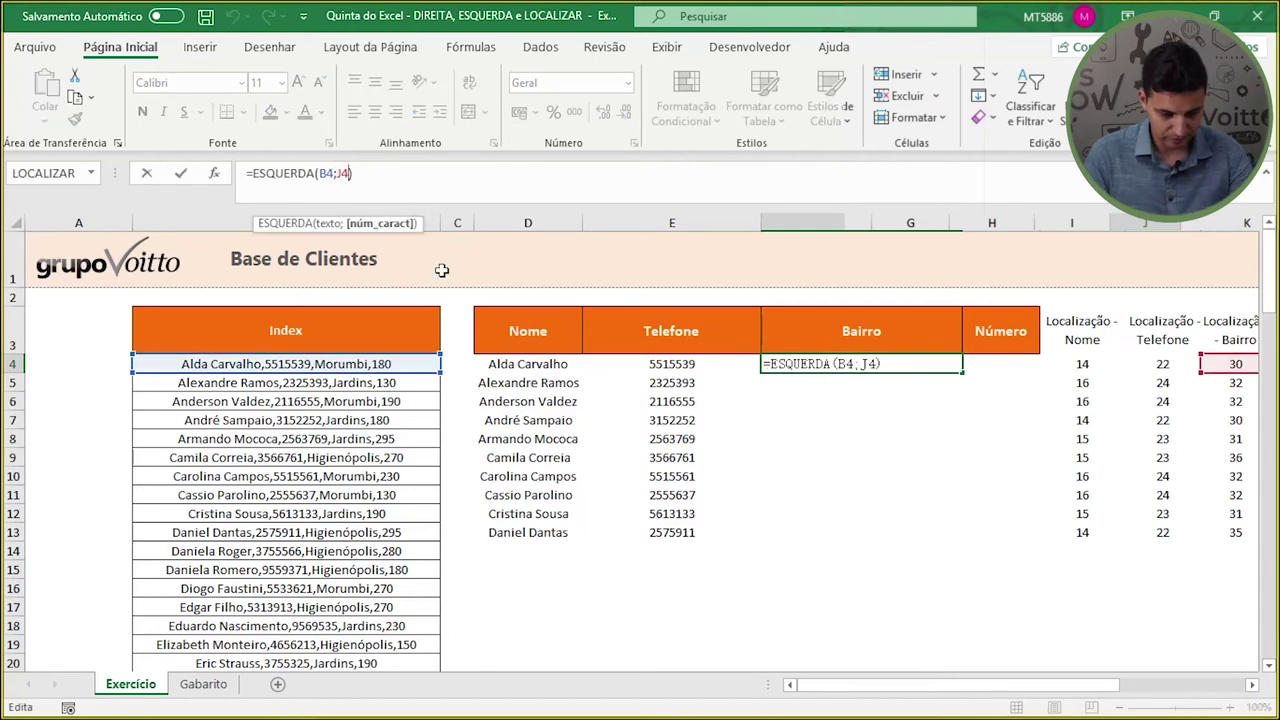
pyautogui.write('-')
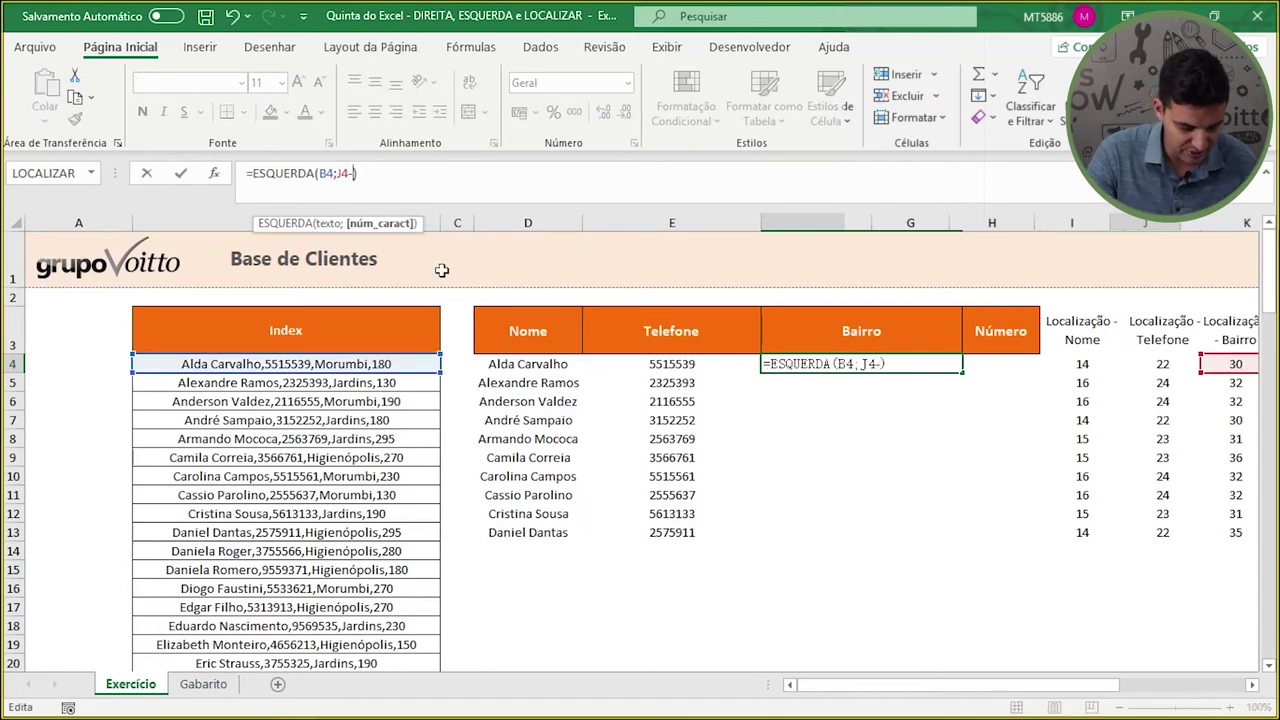
pyautogui.press('Return')
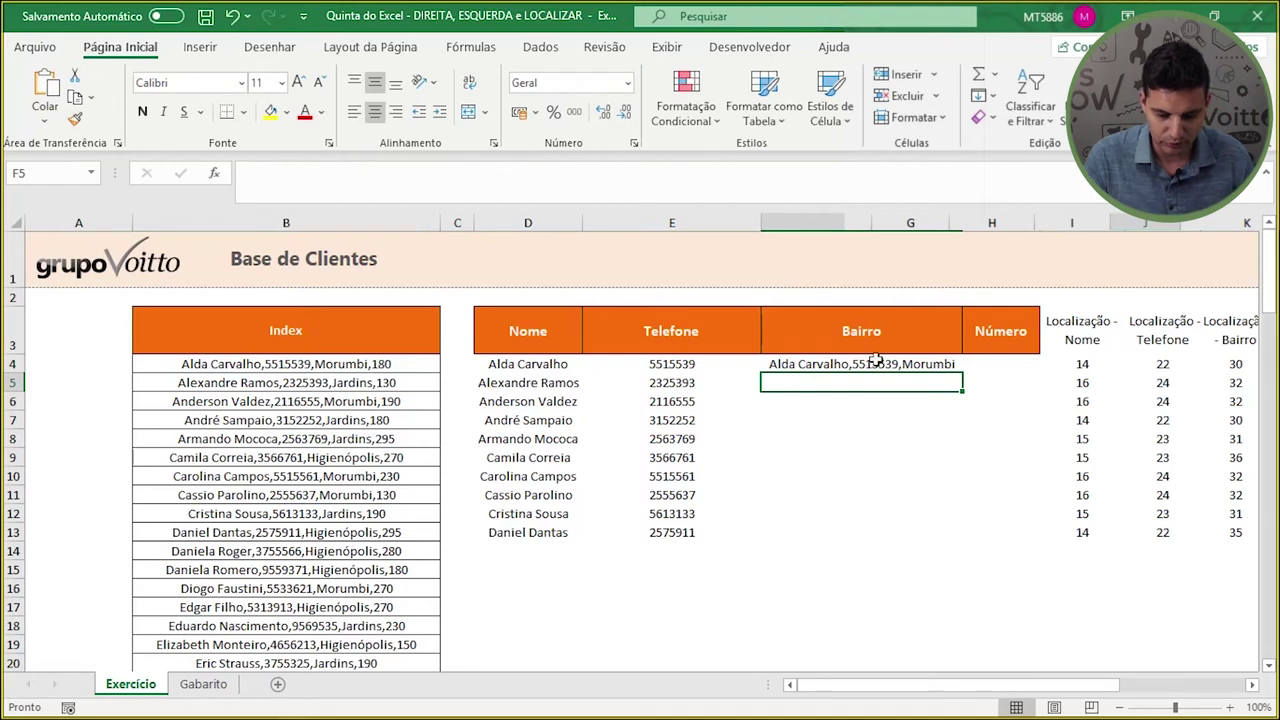
pyautogui.click(875, 362)
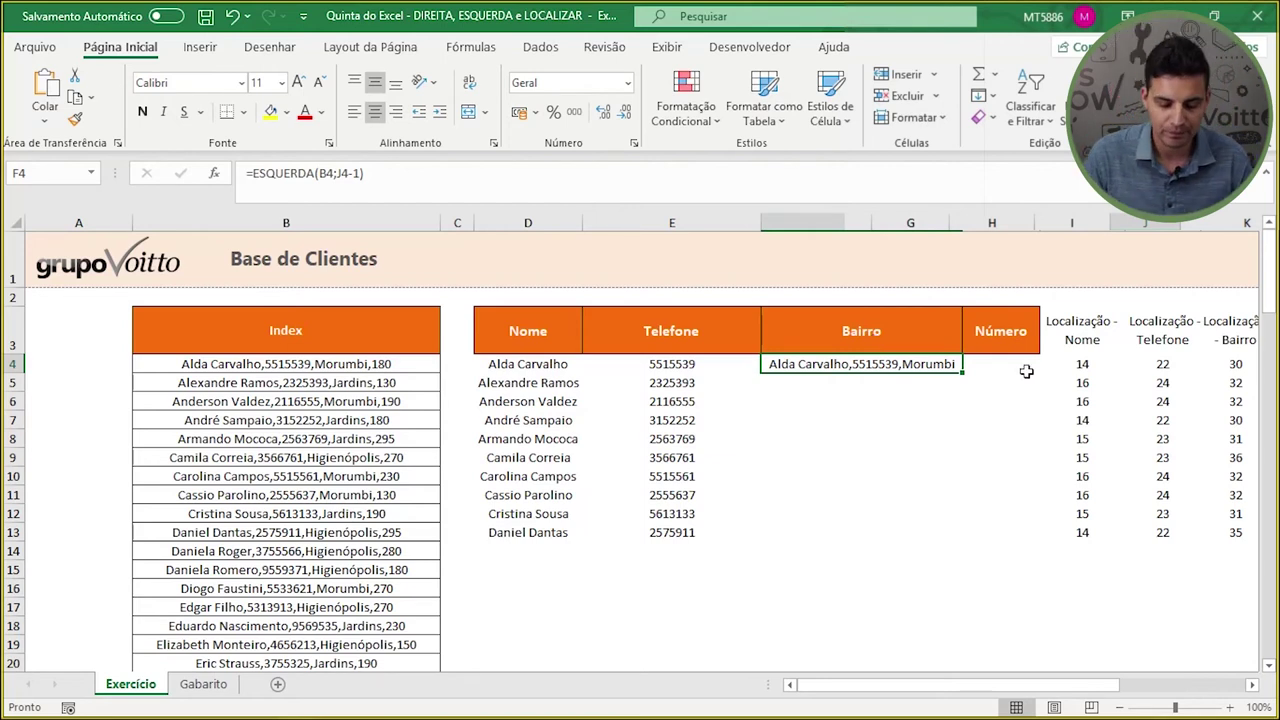
pyautogui.click(872, 420)
pyautogui.click(858, 363)
pyautogui.click(251, 172)
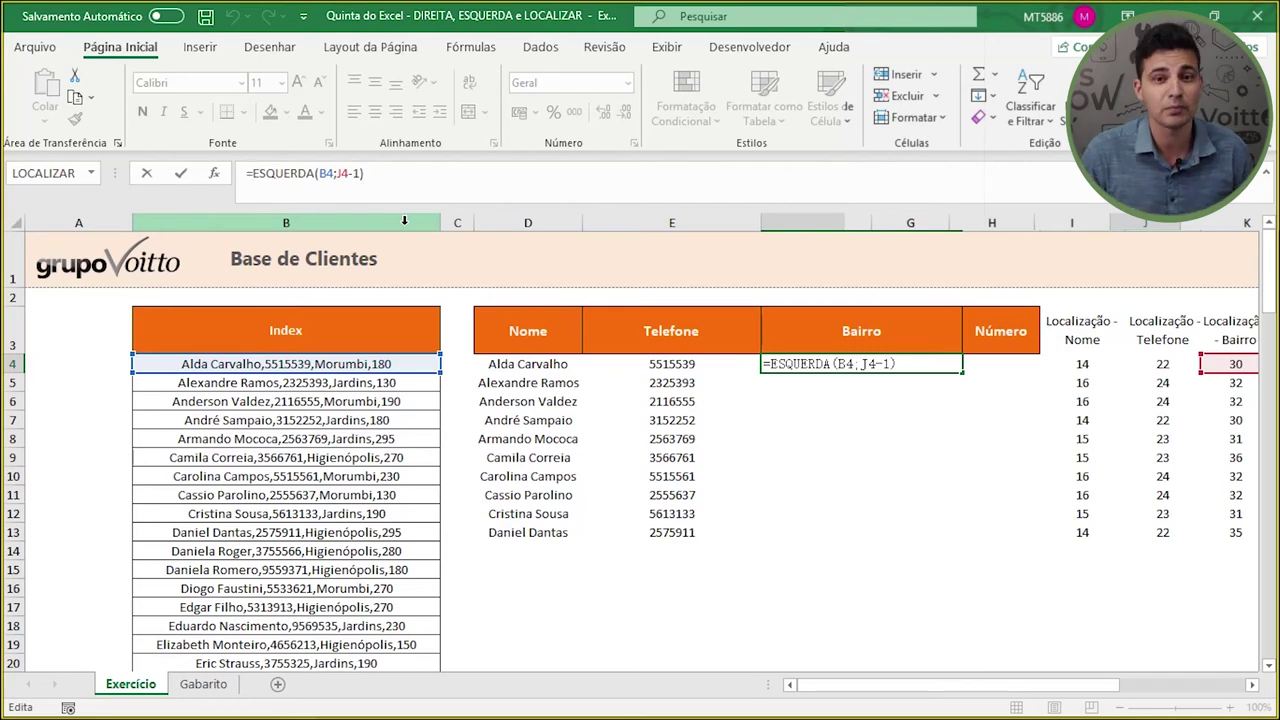
pyautogui.write('di')
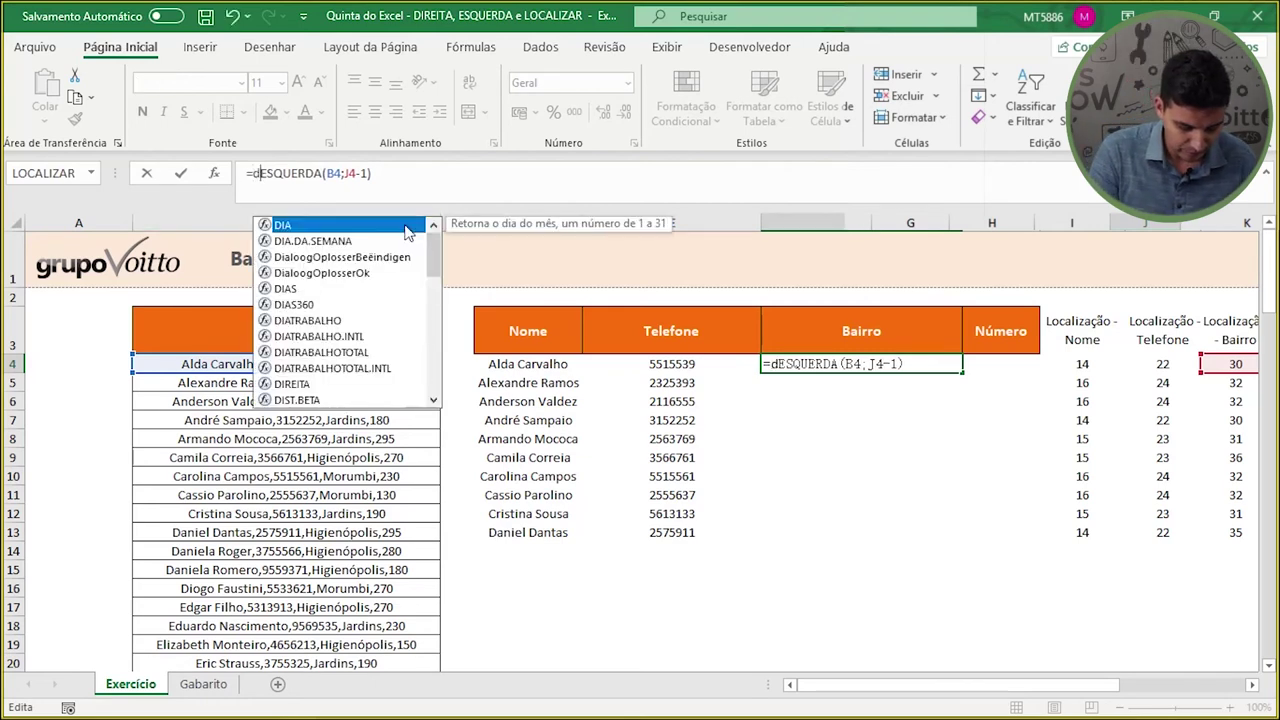
pyautogui.write('re')
# - Wrap F4's ESQUERDA formula in DIREITA with J4-I4 characters, giving ',Morumbi'
pyautogui.doubleClick(308, 225)
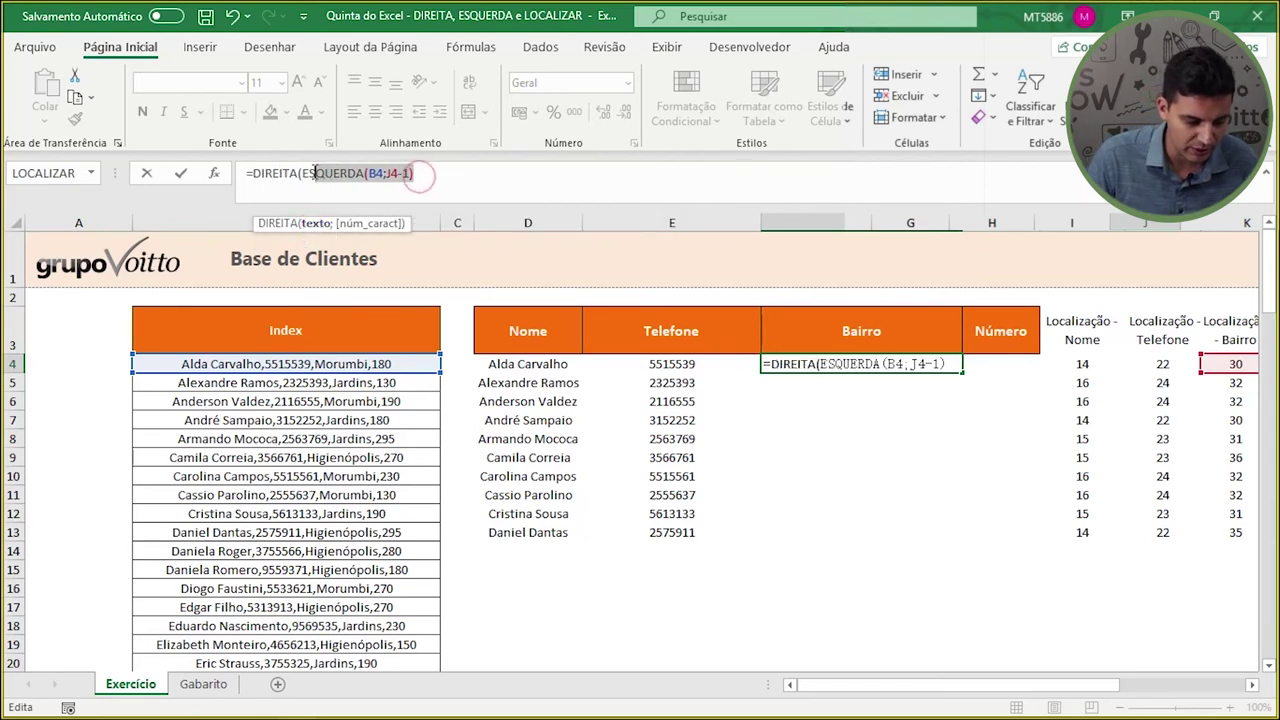
pyautogui.moveTo(333, 173); pyautogui.dragTo(298, 173)
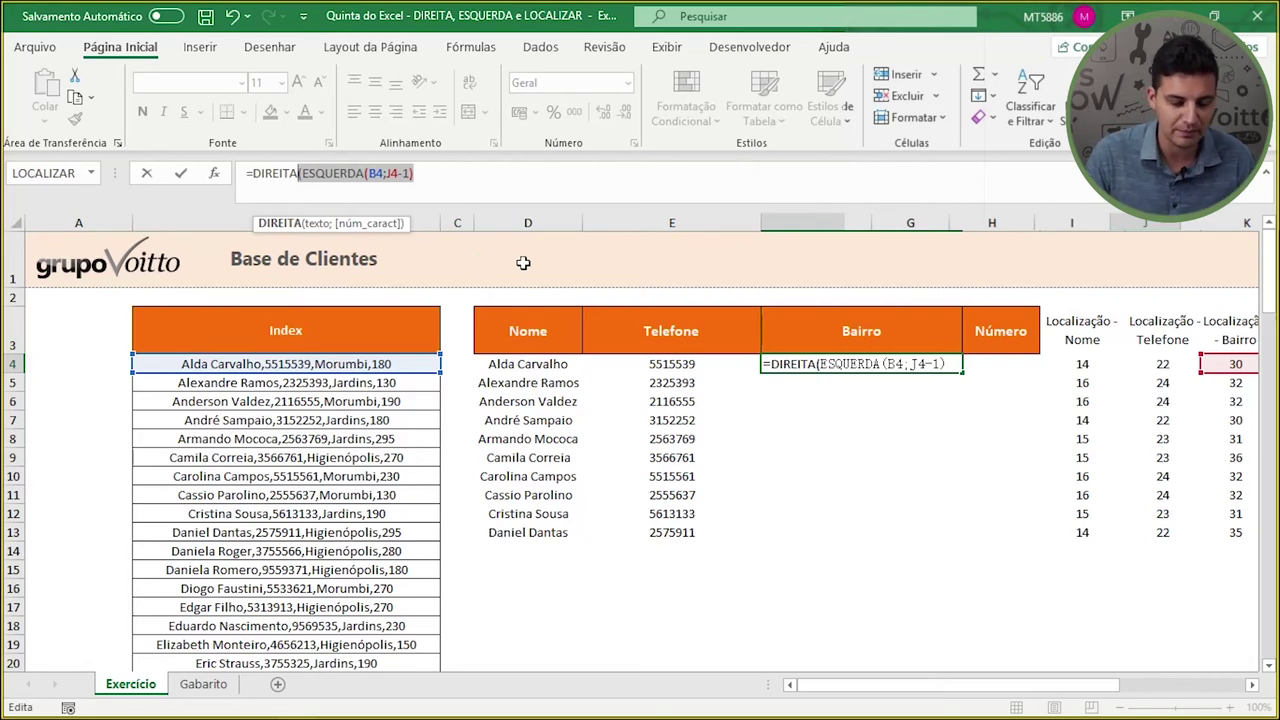
pyautogui.click(436, 176)
pyautogui.write(';')
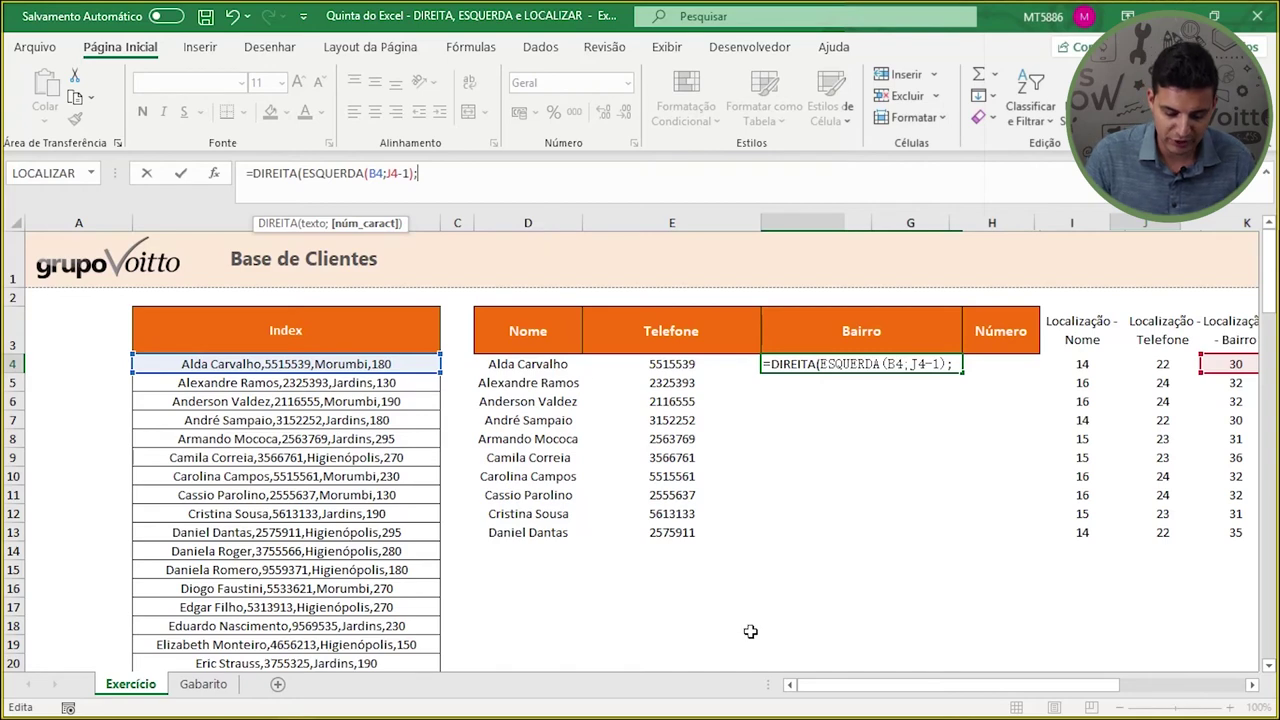
pyautogui.moveTo(860, 684); pyautogui.dragTo(898, 690)
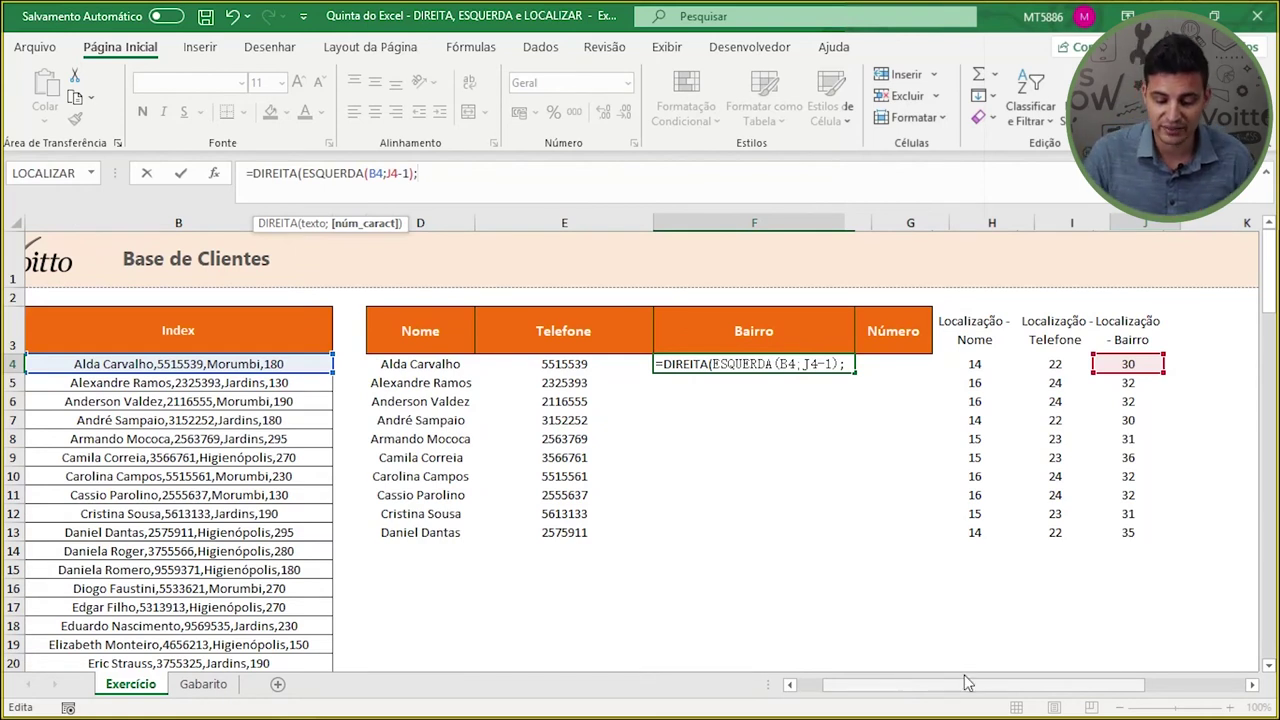
pyautogui.click(1129, 363)
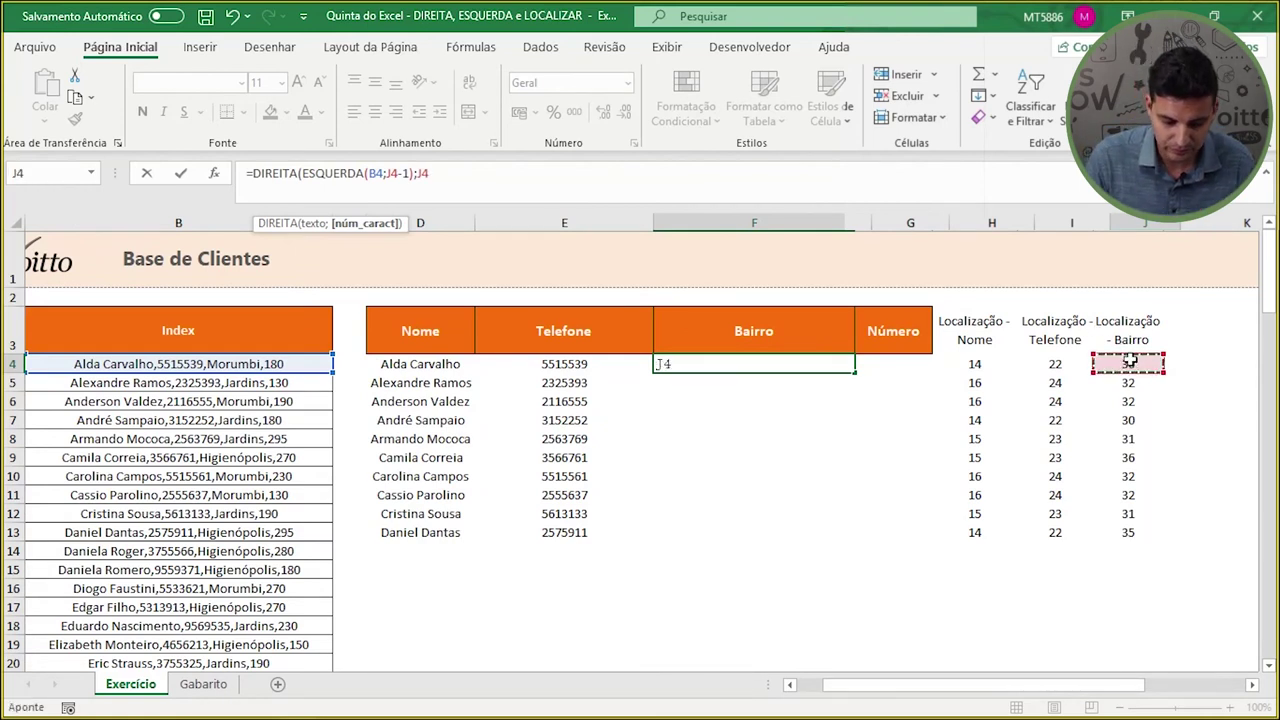
pyautogui.write('-')
pyautogui.click(1056, 366)
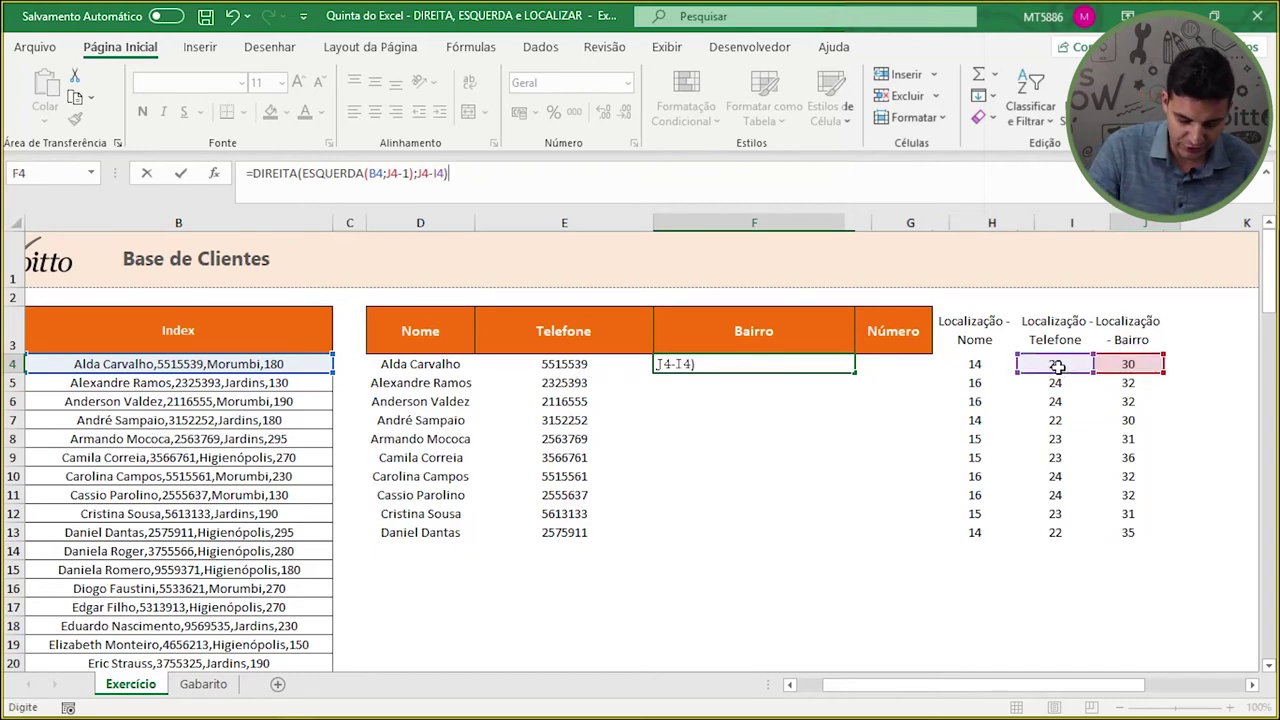
pyautogui.press('Return')
pyautogui.click(822, 365)
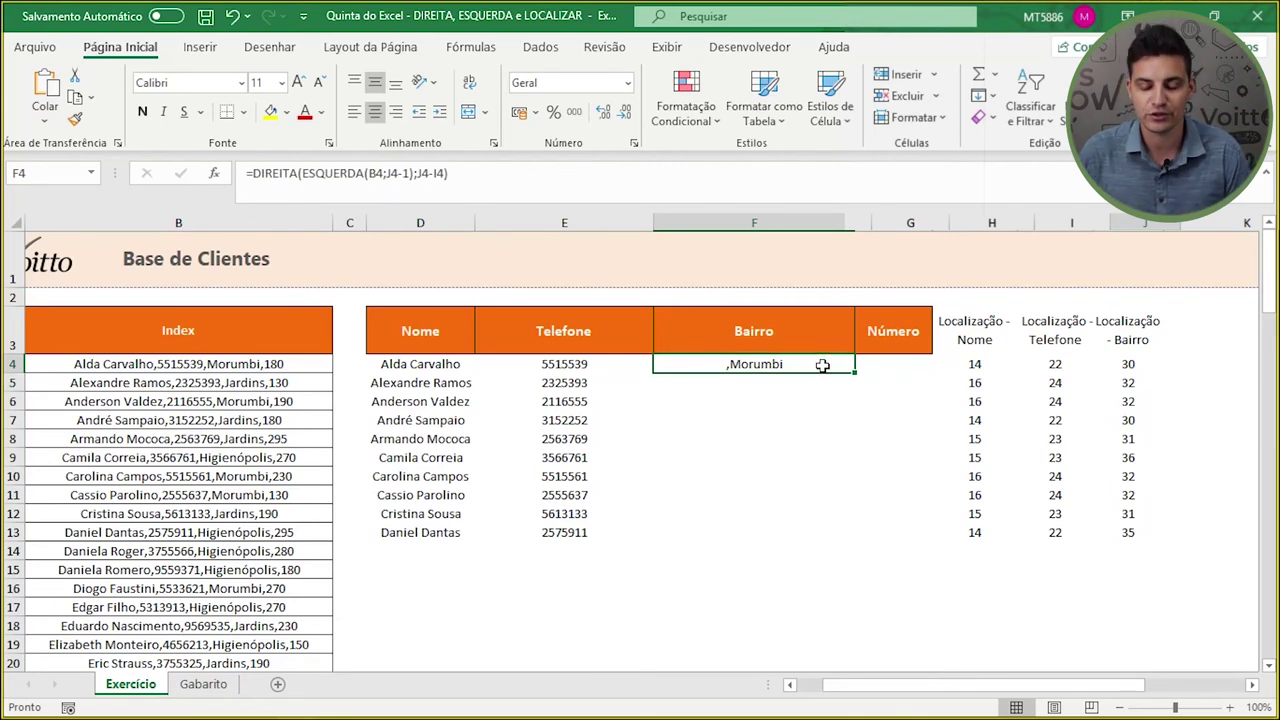
# - Change F4 to =DIREITA(ESQUERDA(B4;J4-1);J4-I4-1) so it shows Morumbi without the comma
pyautogui.click(1138, 364)
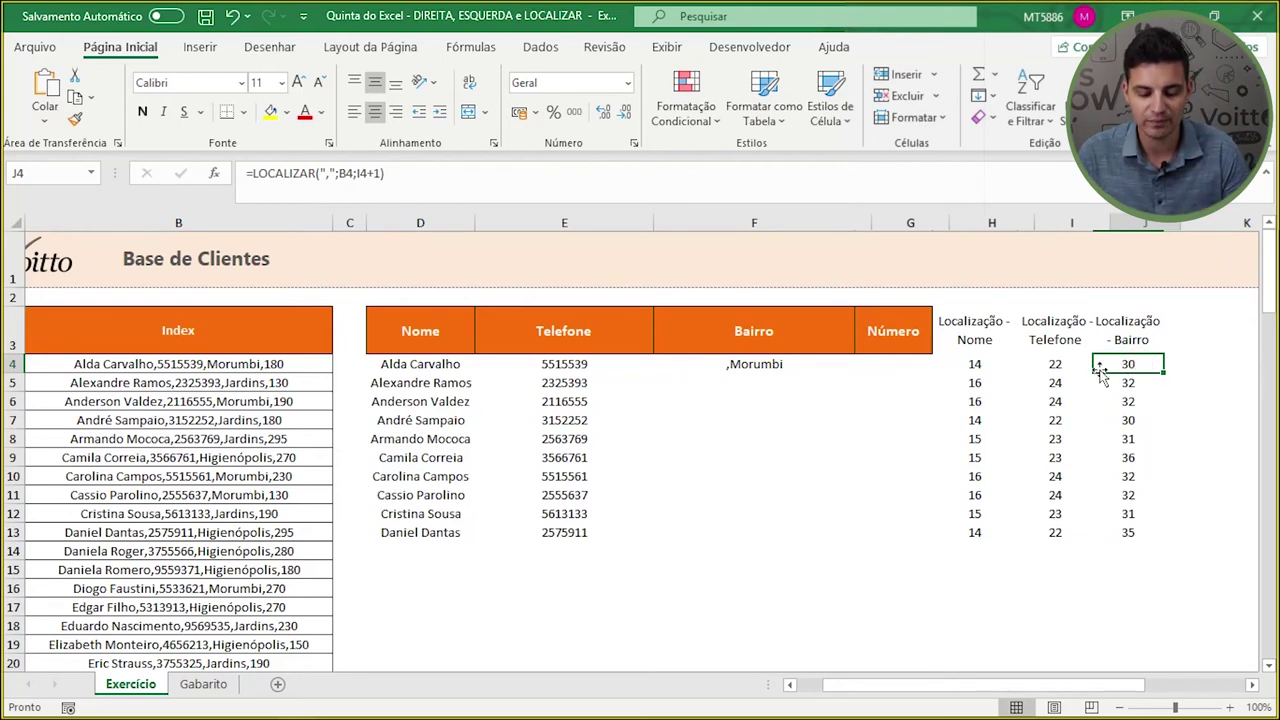
pyautogui.click(1052, 368)
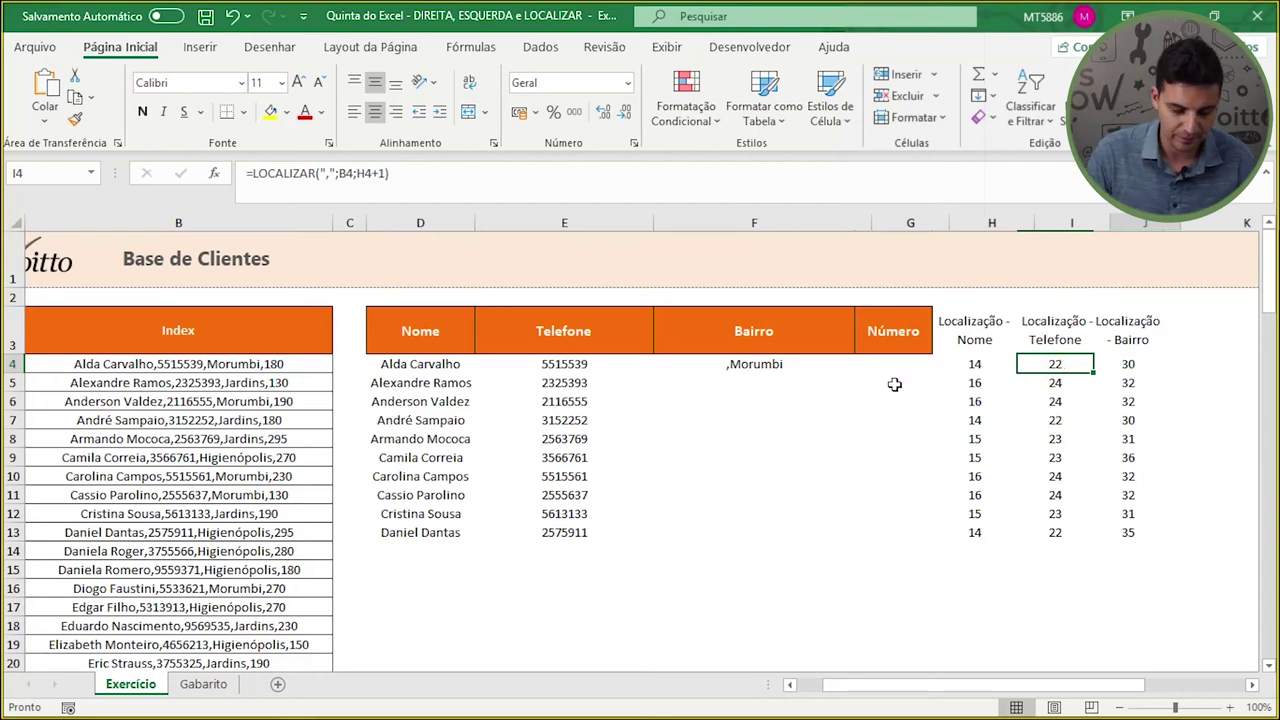
pyautogui.click(797, 374)
pyautogui.click(441, 173)
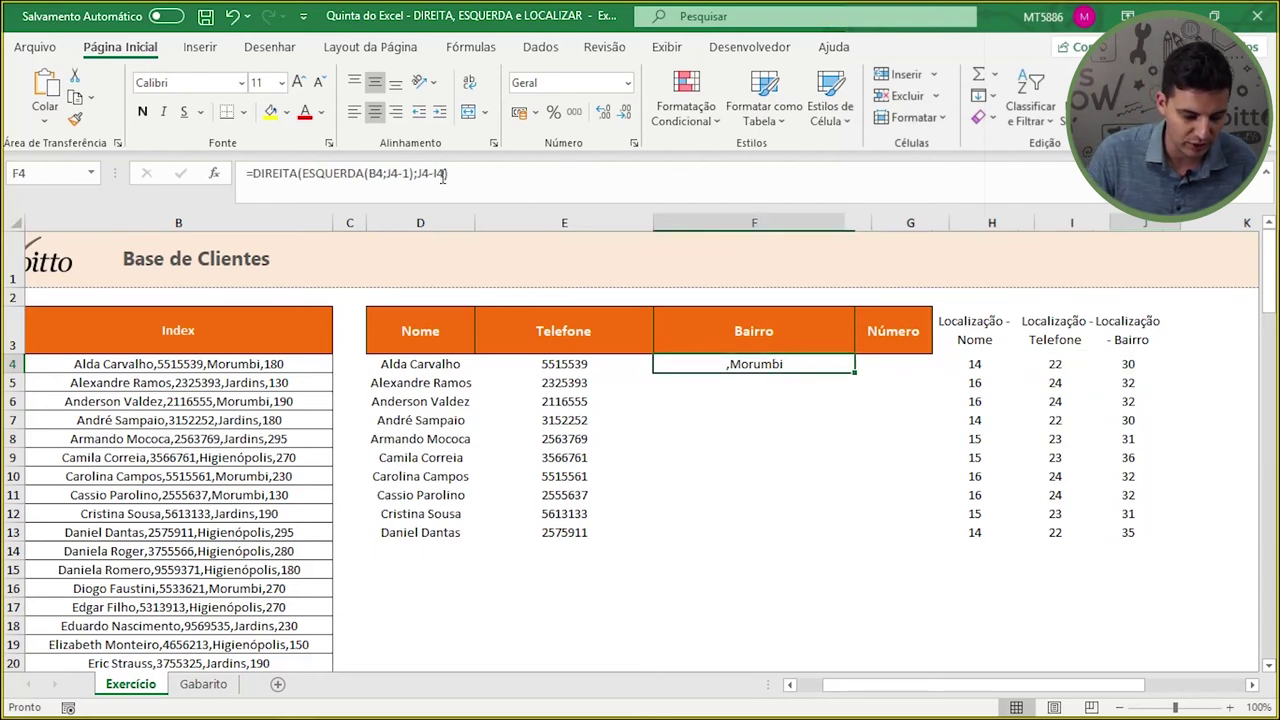
pyautogui.write('-1')
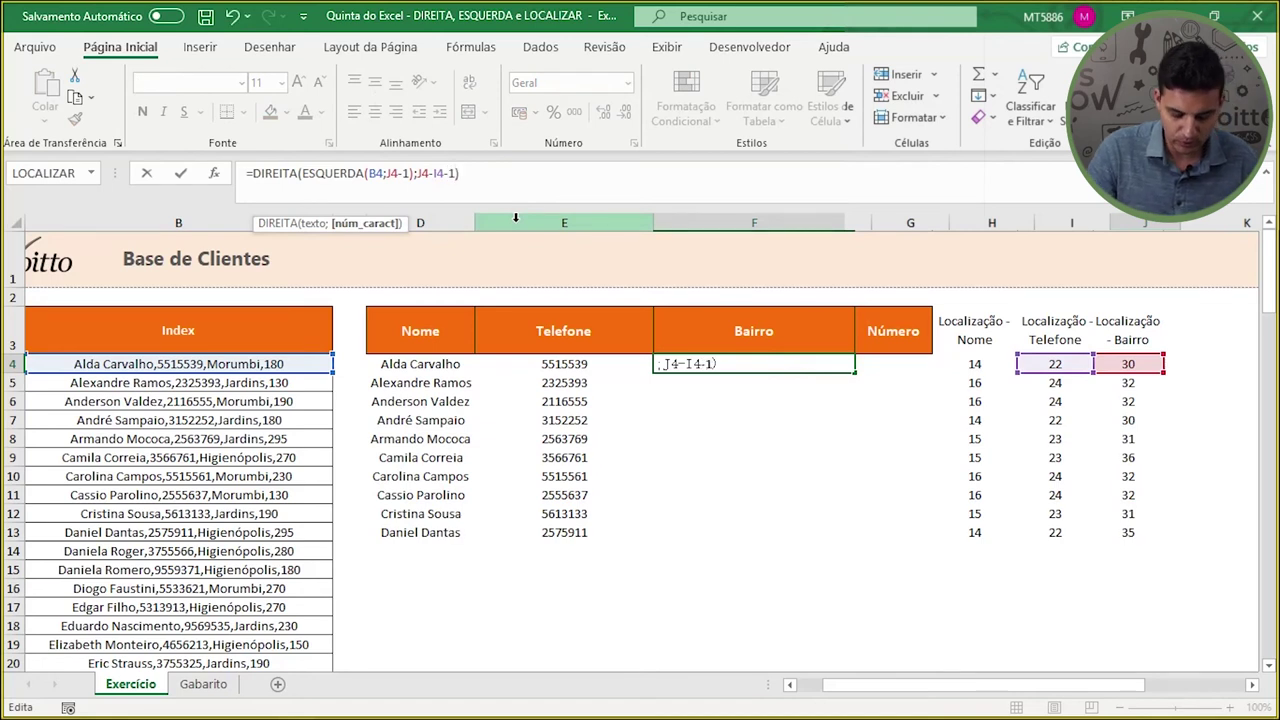
pyautogui.press('Return')
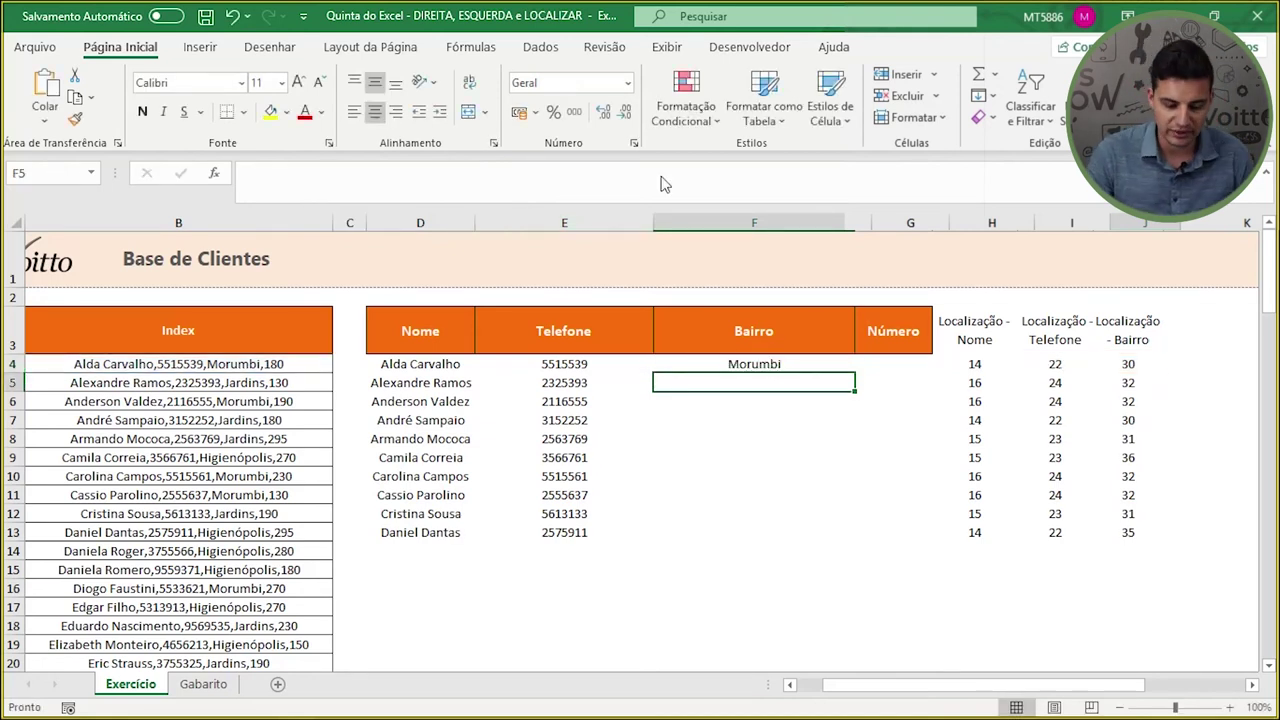
# - Fill the Bairro formula from F4 down to F13
pyautogui.click(792, 364)
pyautogui.moveTo(852, 372); pyautogui.dragTo(838, 533)
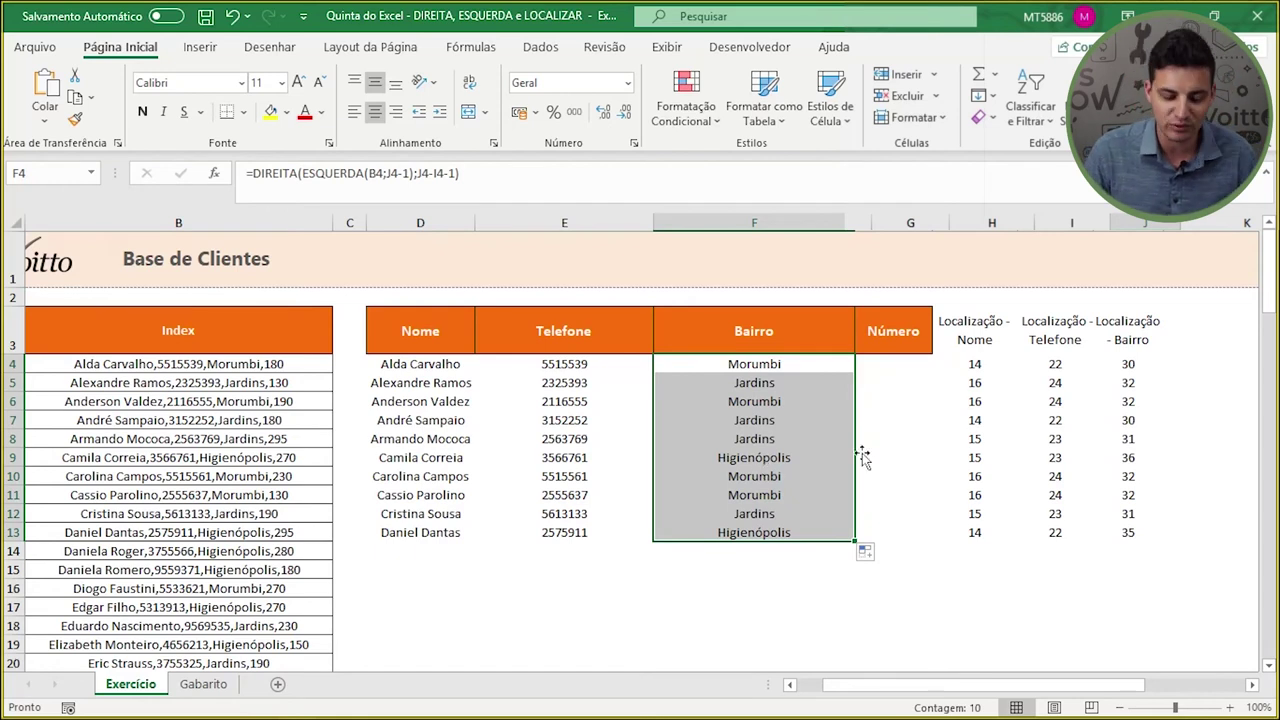
pyautogui.click(757, 434)
pyautogui.click(762, 366)
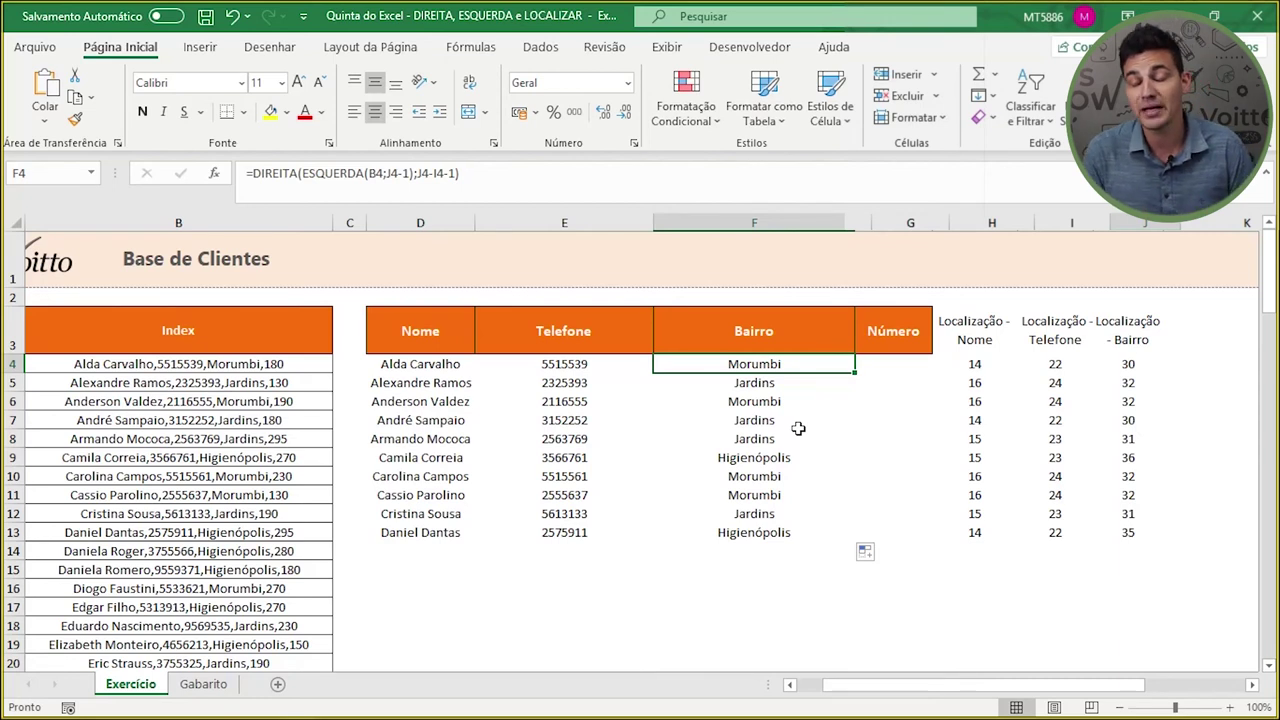
pyautogui.click(906, 362)
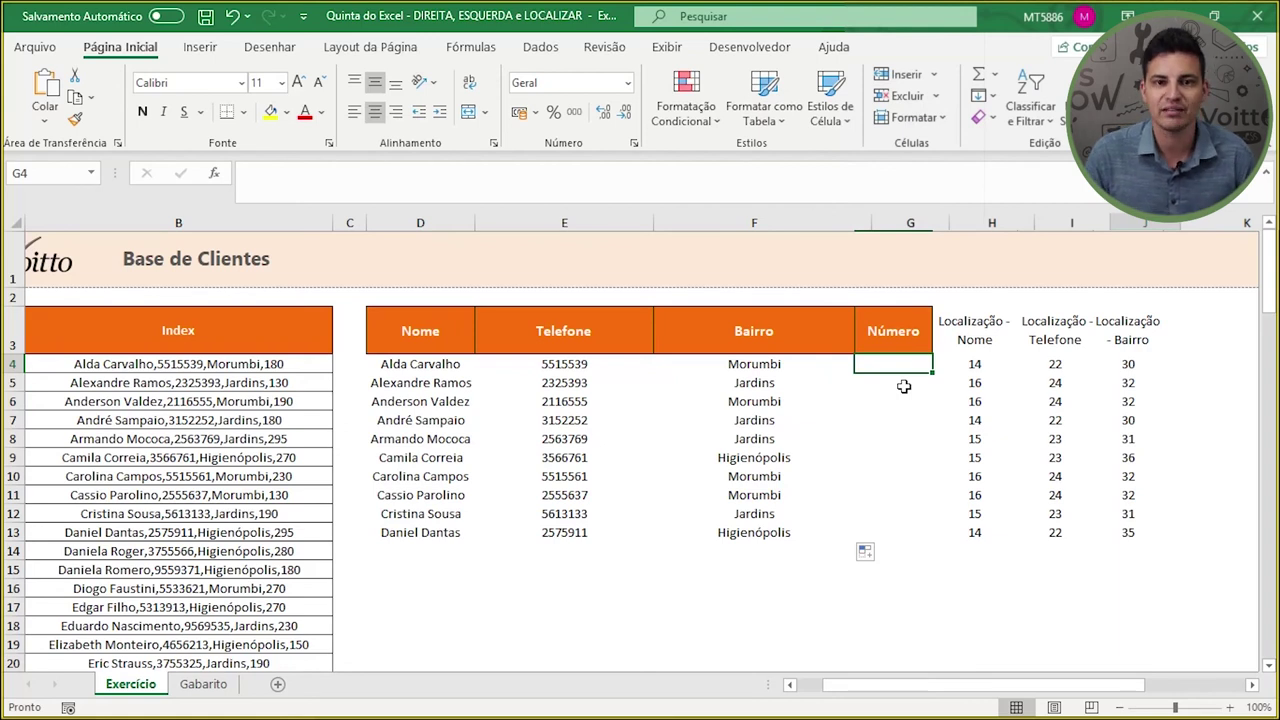
# - Inspect the Index entry text in B4 without changing it
pyautogui.click(217, 362)
pyautogui.moveTo(245, 173); pyautogui.dragTo(456, 173)
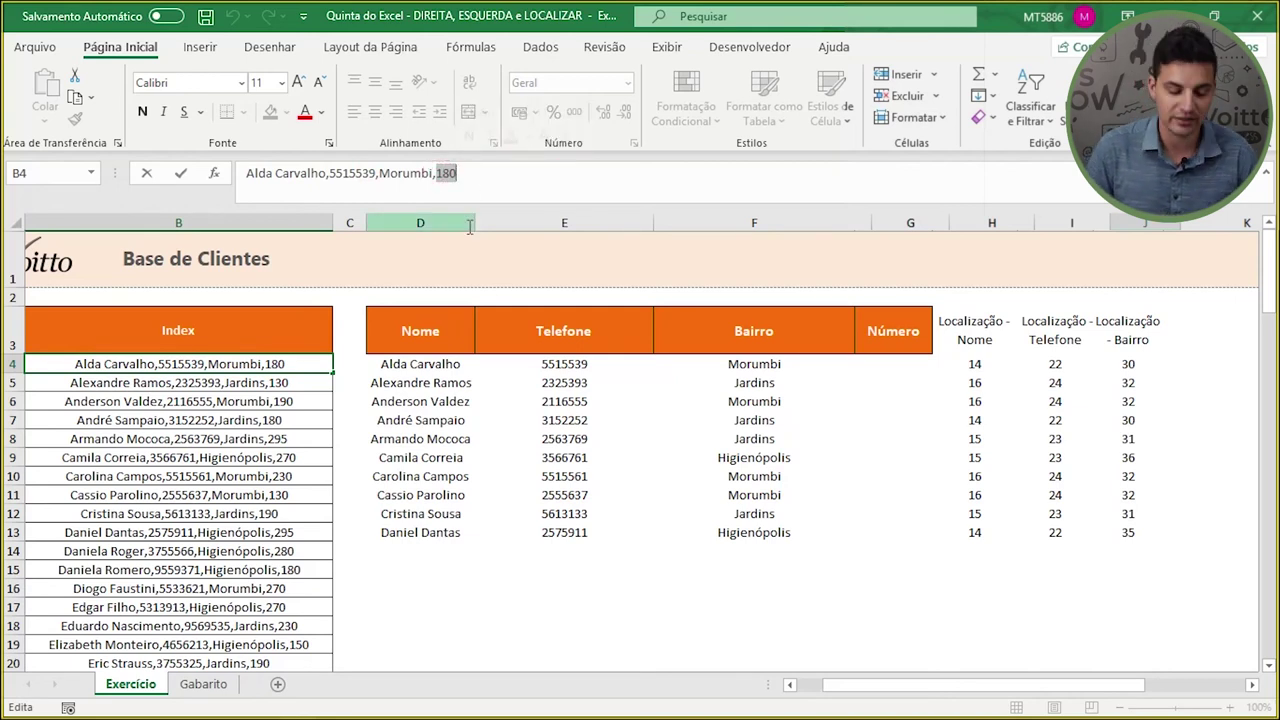
pyautogui.press('Escape')
# - Add the header 'Contagem de caracteres' beside the location headers and narrow the Bairro column
pyautogui.click(1196, 340)
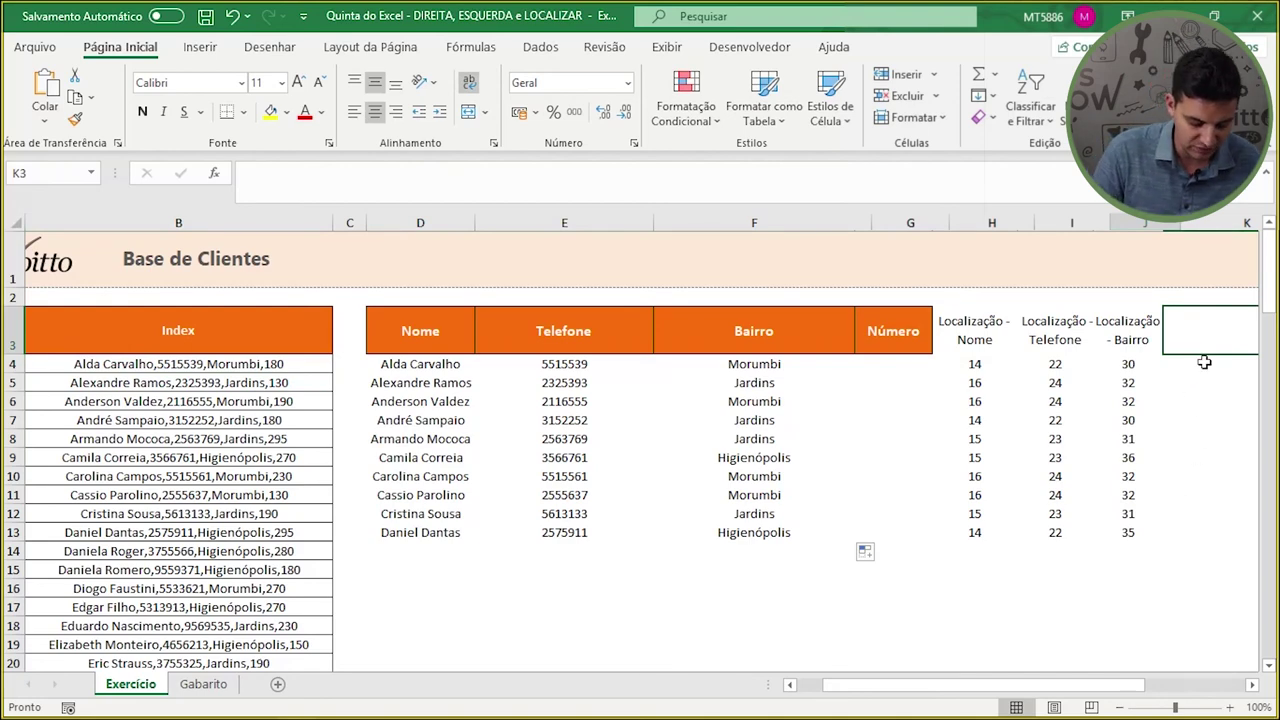
pyautogui.write('Contagem de cara')
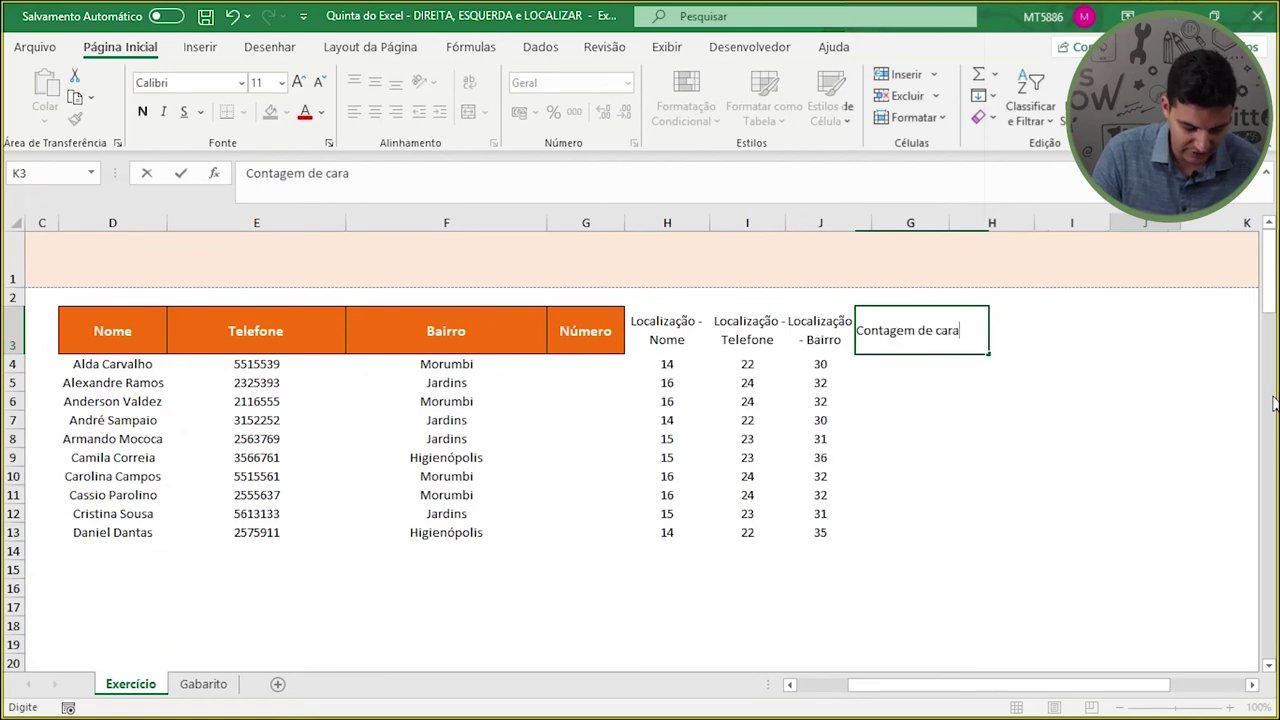
pyautogui.write('cteres')
pyautogui.press('Return')
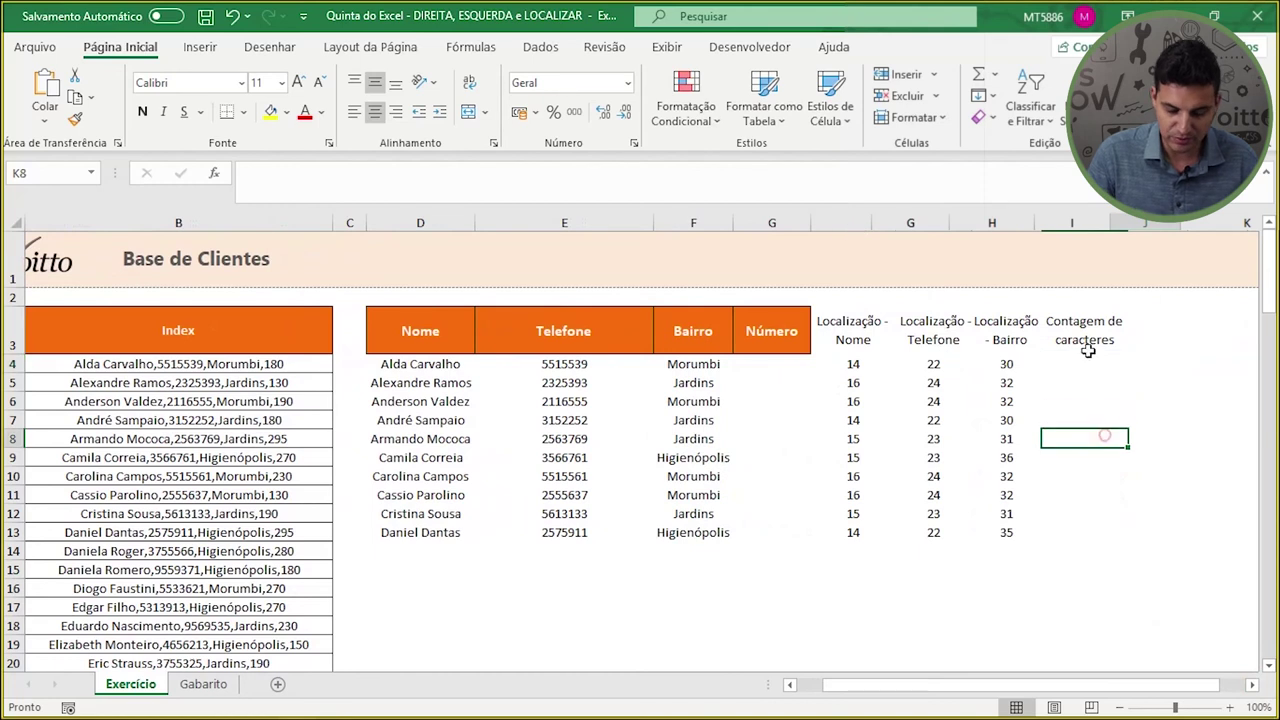
pyautogui.click(1080, 362)
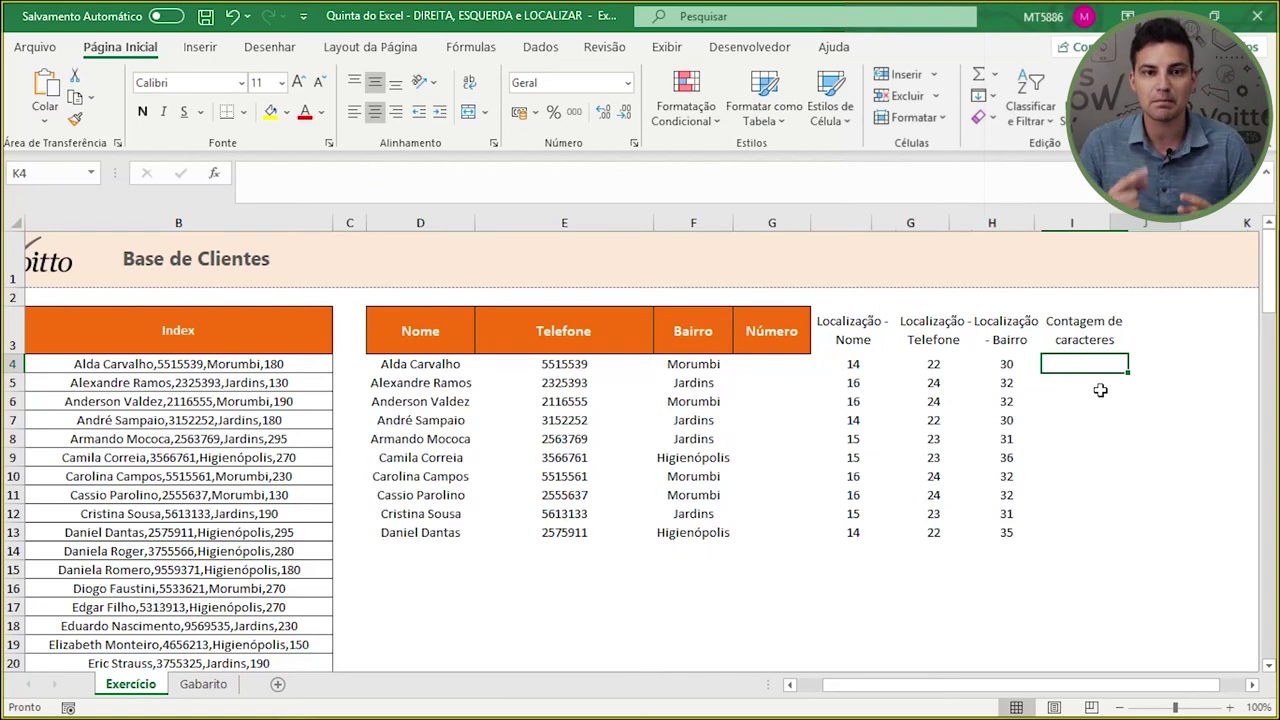
pyautogui.write('=')
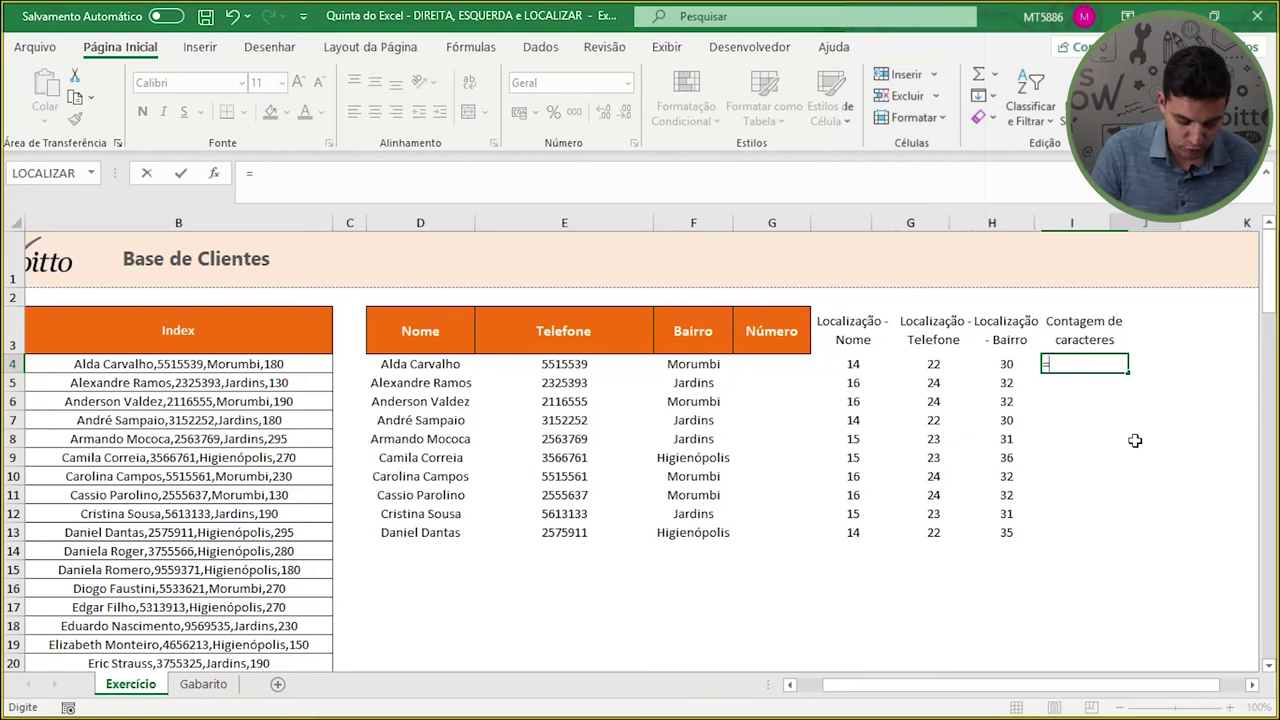
pyautogui.write('n')
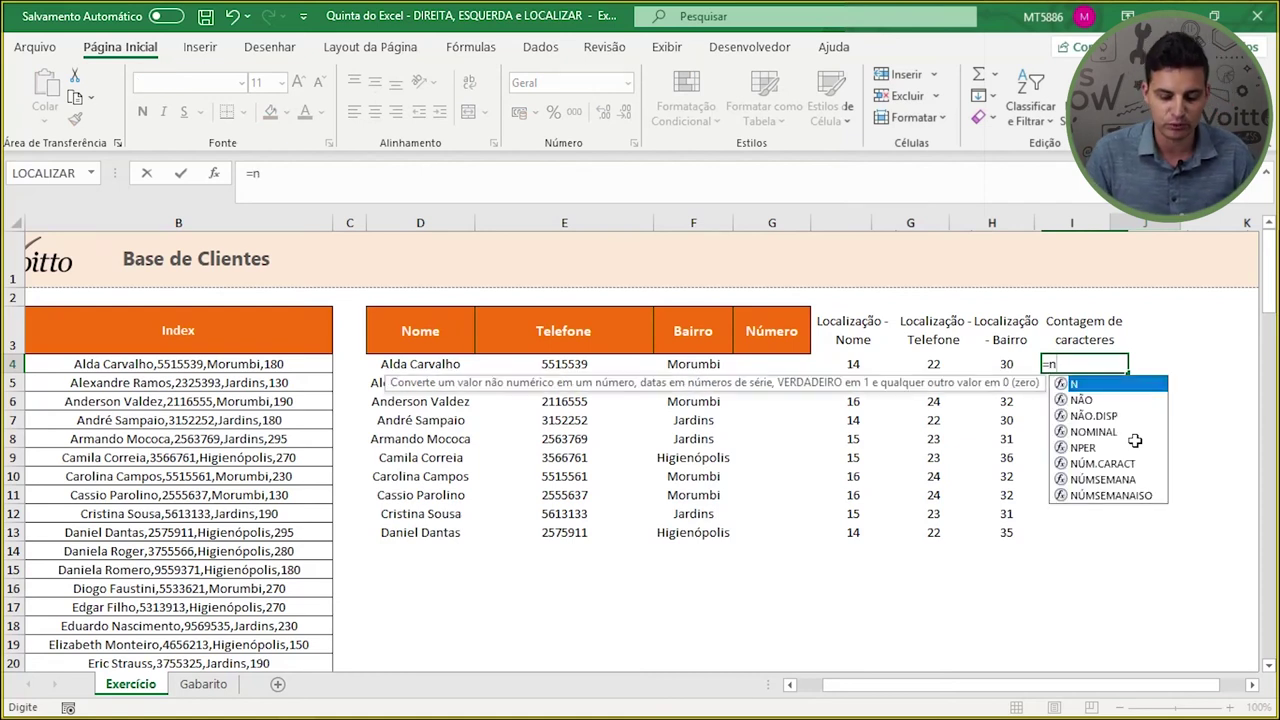
pyautogui.write('um')
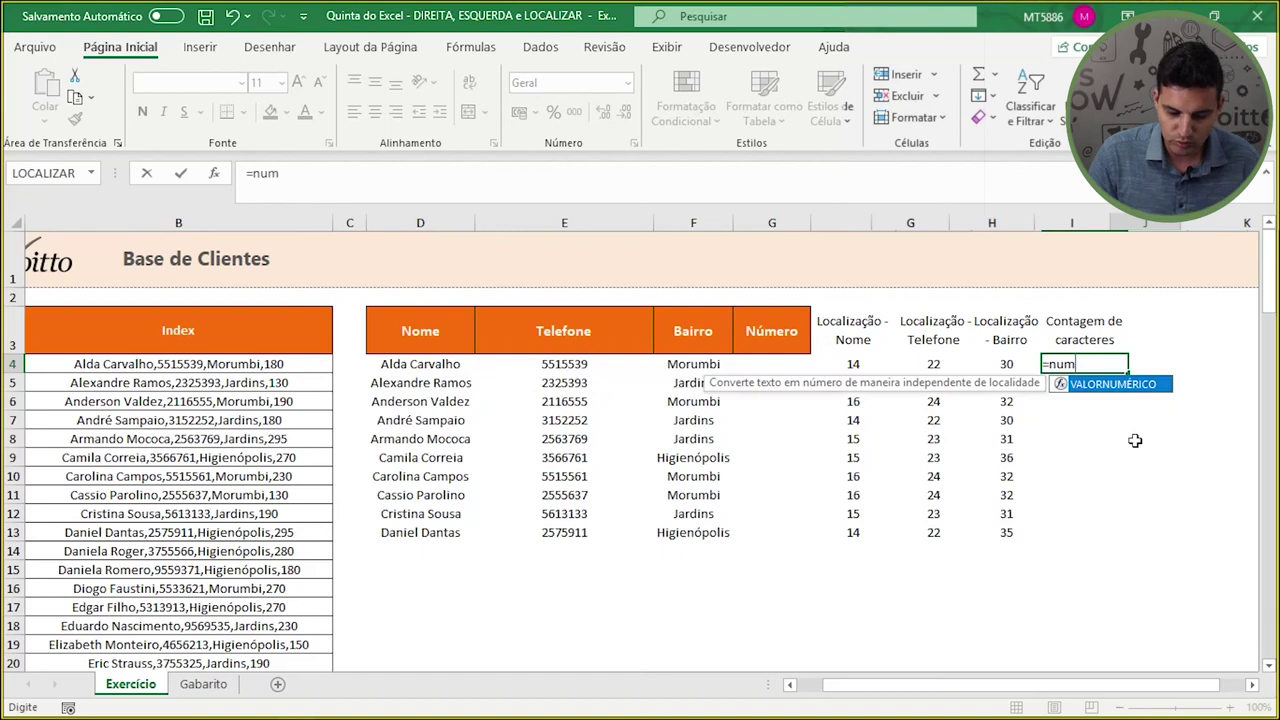
# - Enter =NÚM.CARACT(B4) in I4 and fill it down to I13
pyautogui.press('BackSpace')
pyautogui.press('BackSpace')
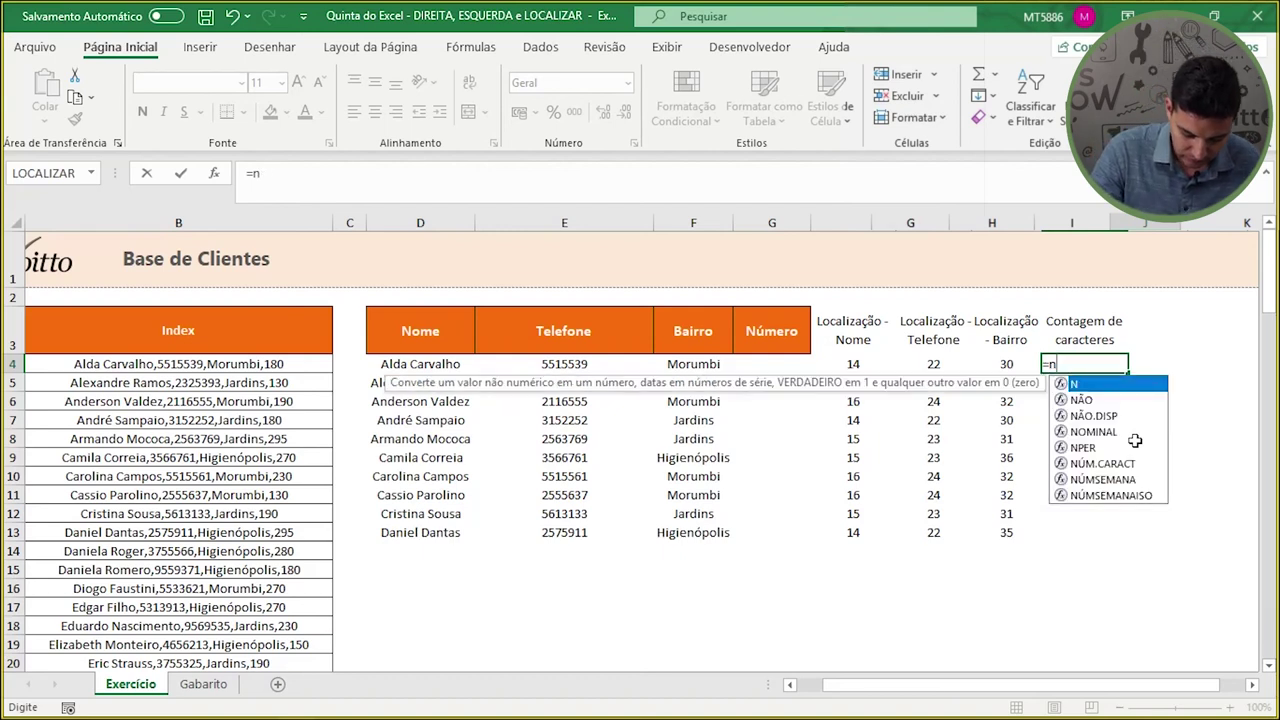
pyautogui.write('ú')
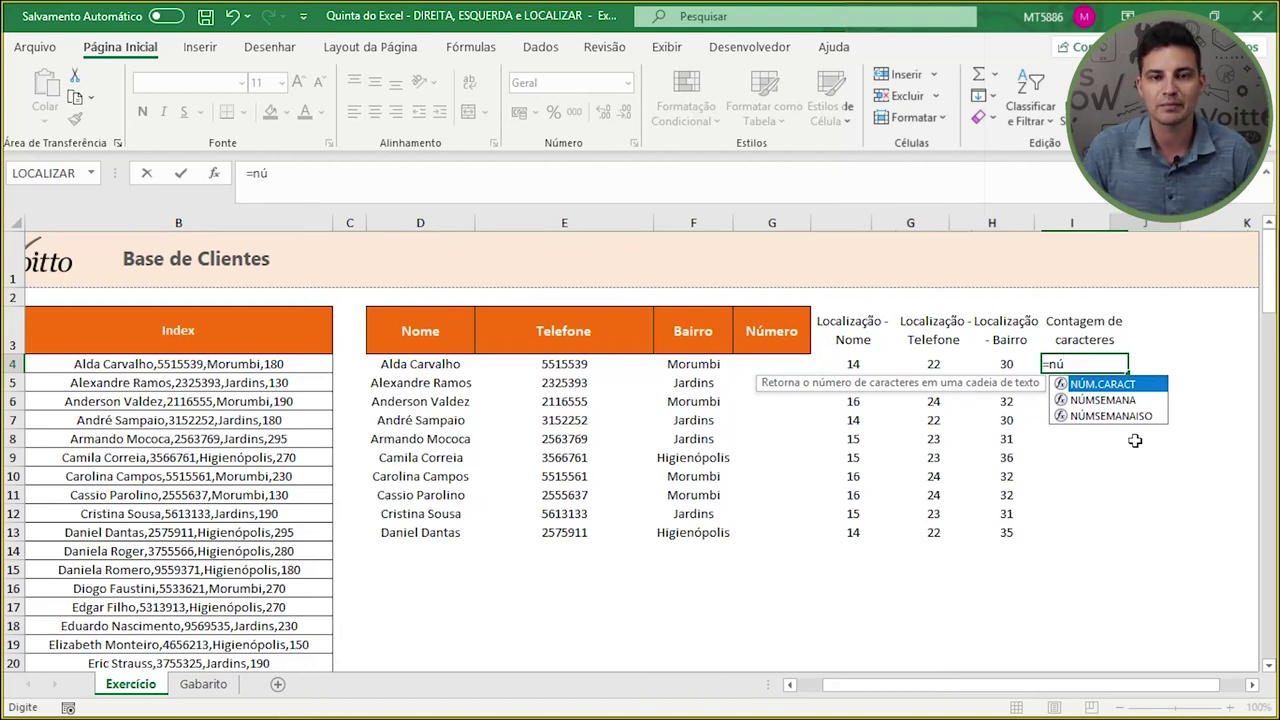
pyautogui.doubleClick(1101, 385)
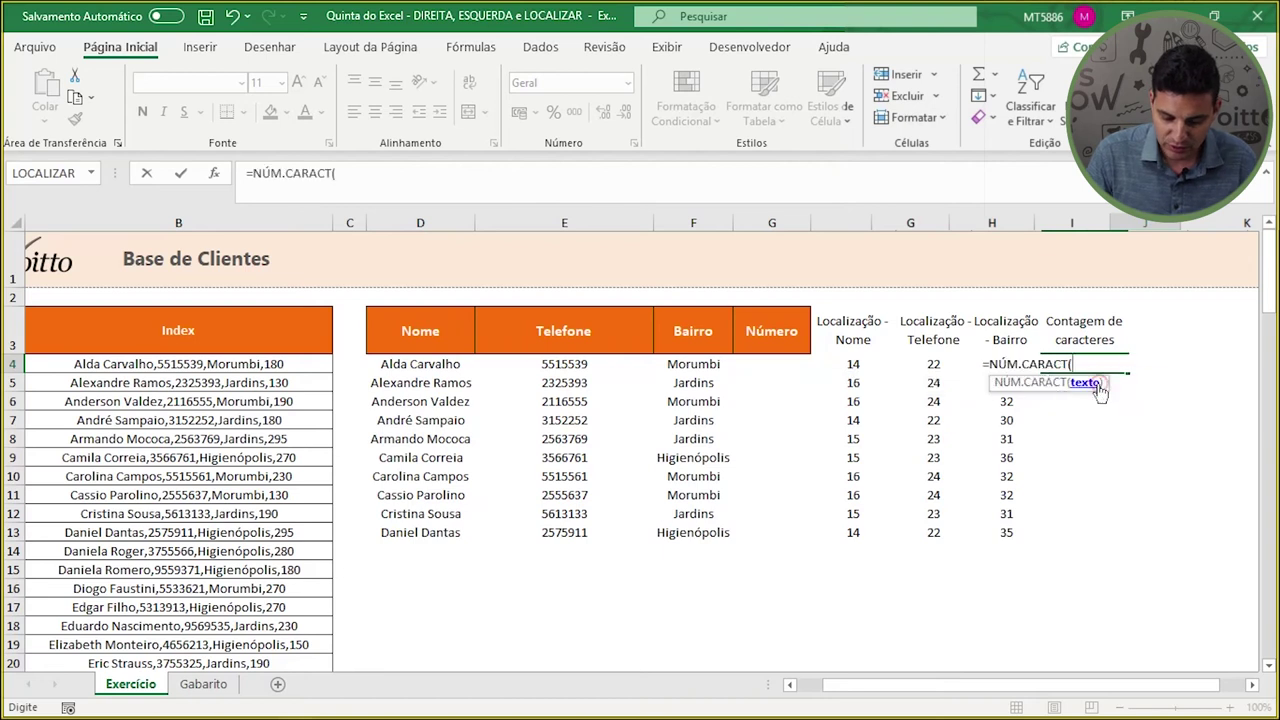
pyautogui.click(312, 365)
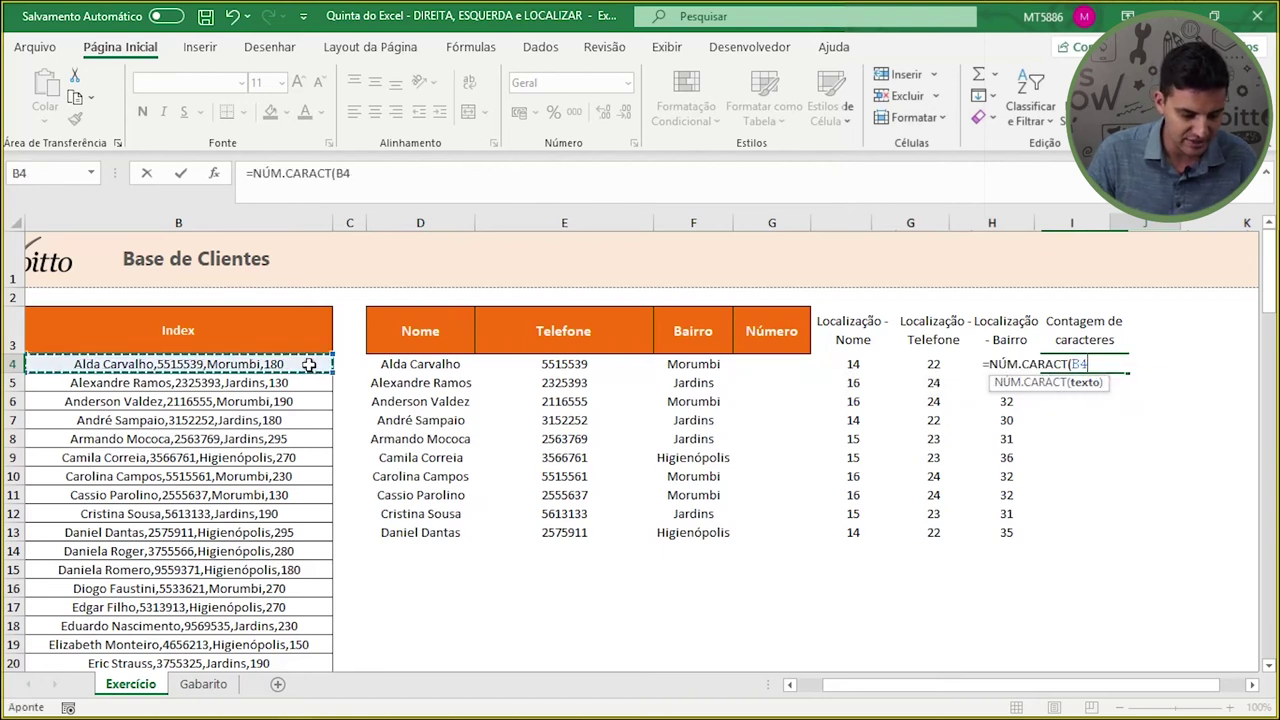
pyautogui.write(')')
pyautogui.press('Return')
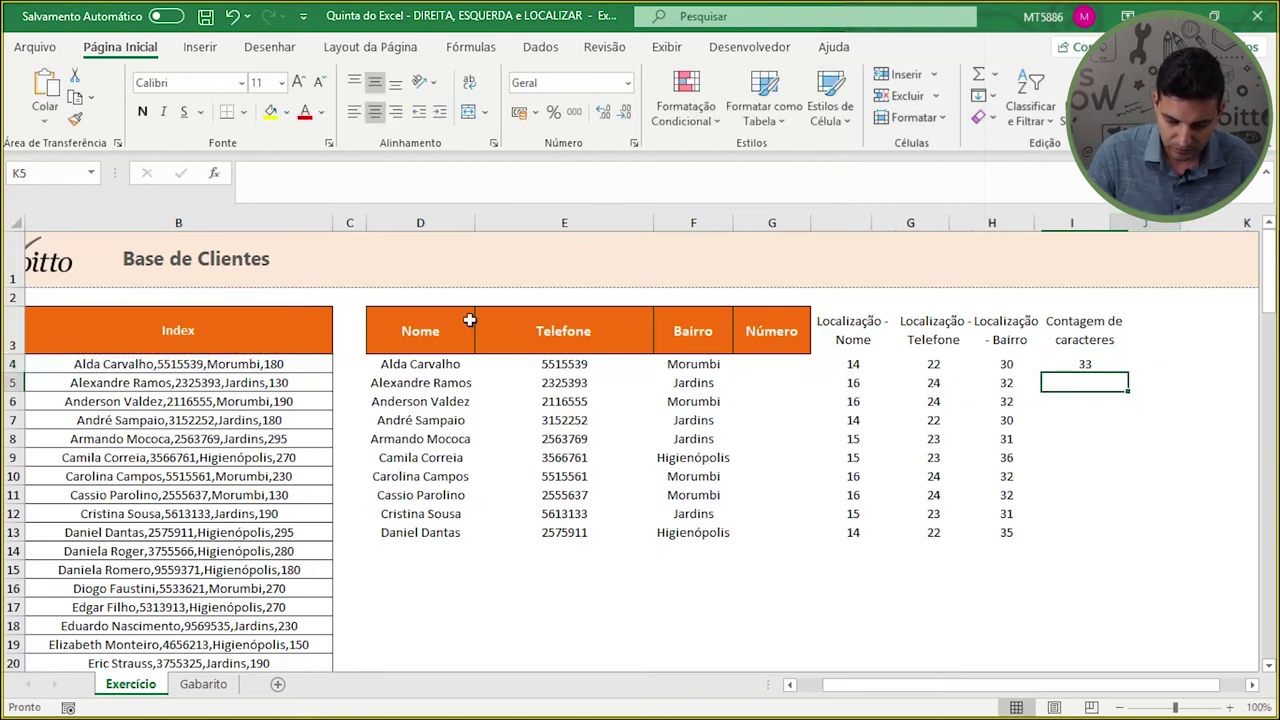
pyautogui.click(1088, 363)
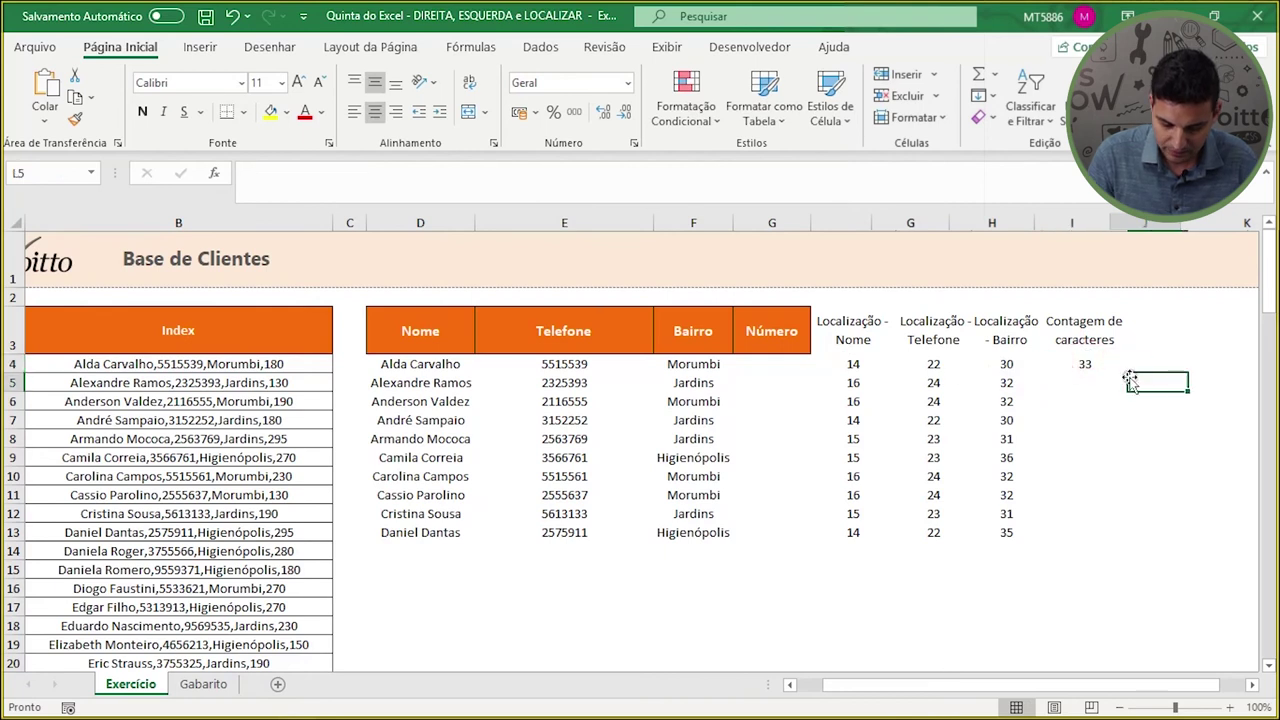
pyautogui.moveTo(1127, 372); pyautogui.dragTo(1124, 537)
pyautogui.click(1080, 595)
pyautogui.click(763, 365)
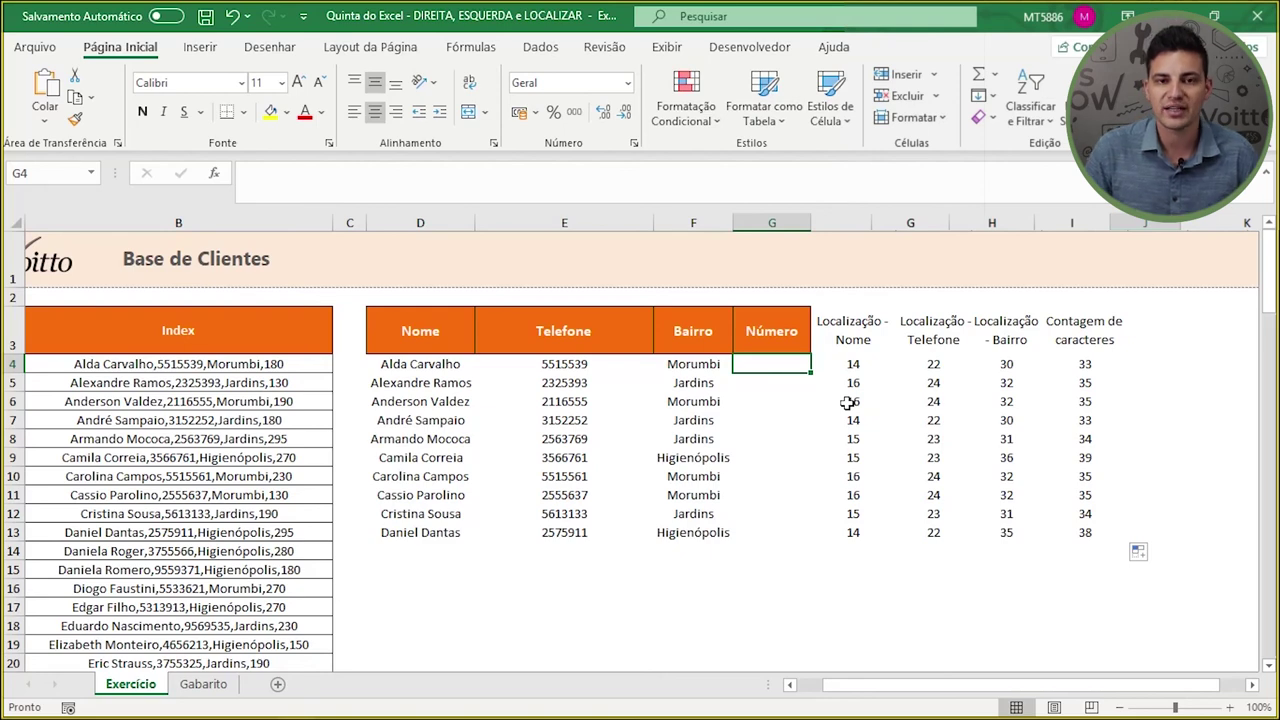
# - Enter a trial =DIREITA(B4) in G4 and fill it down to G13
pyautogui.write('=')
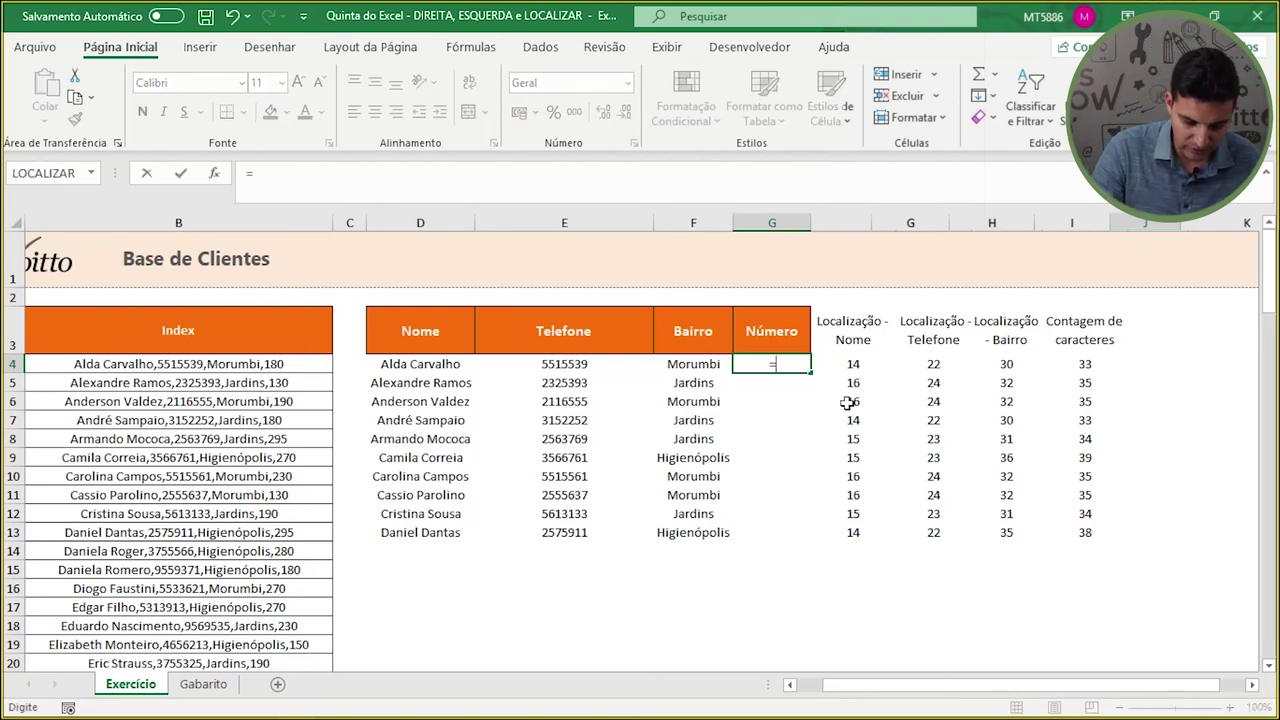
pyautogui.write('di')
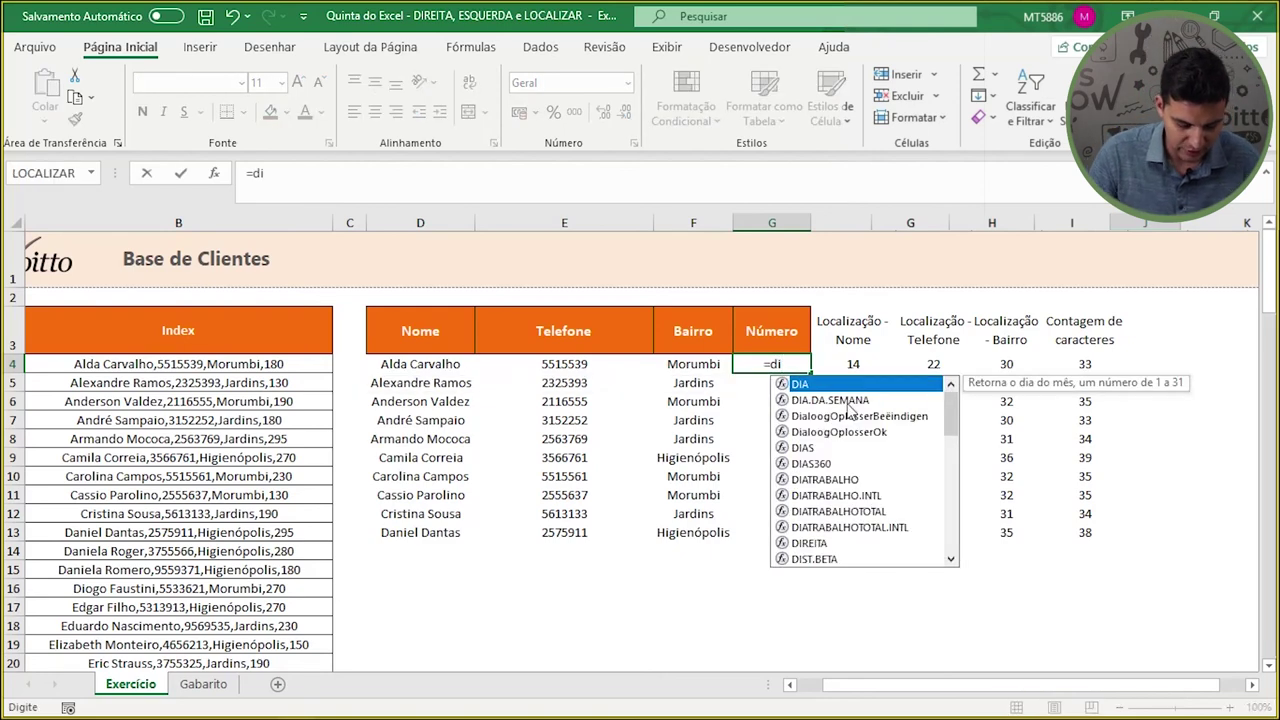
pyautogui.write('r')
pyautogui.doubleClick(806, 384)
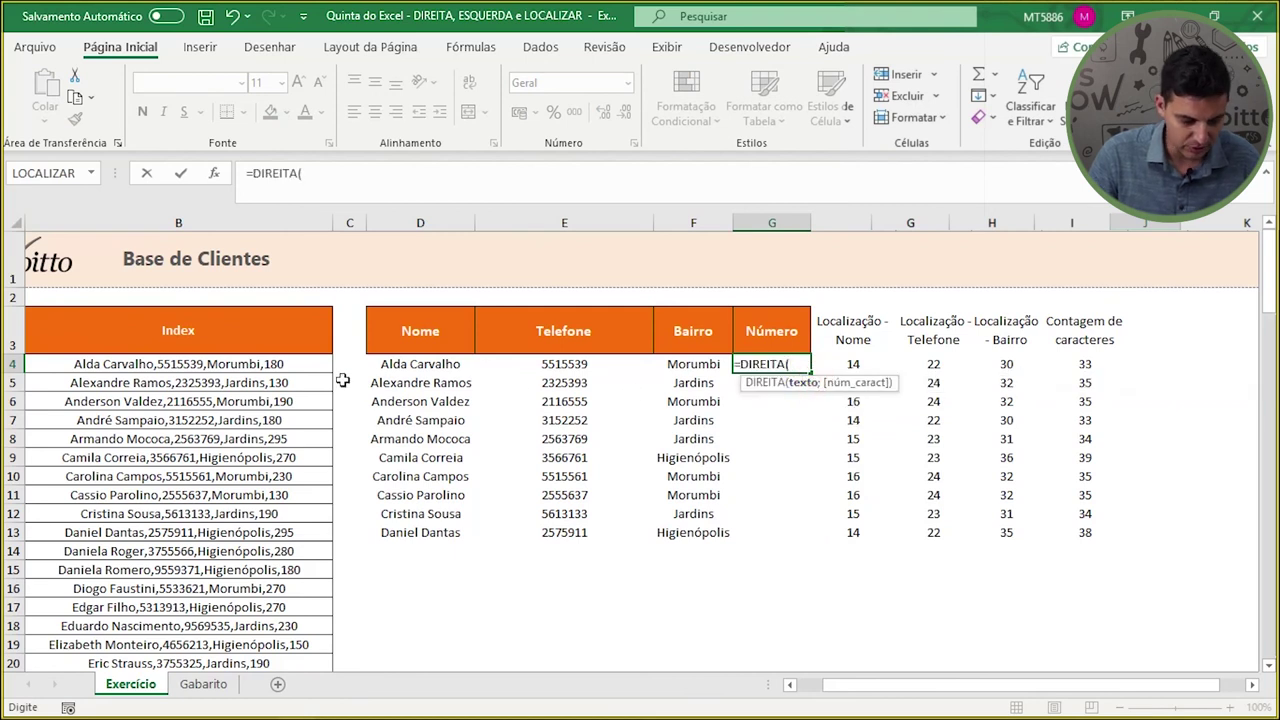
pyautogui.click(293, 364)
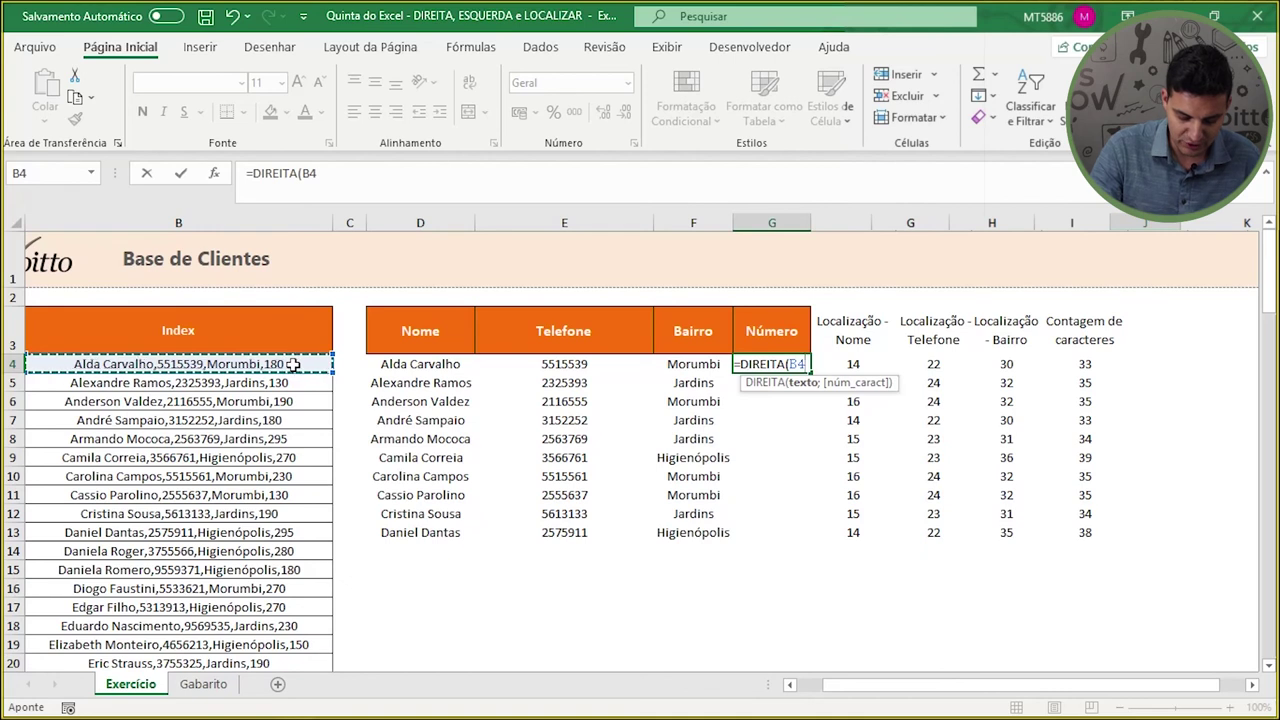
pyautogui.write(';')
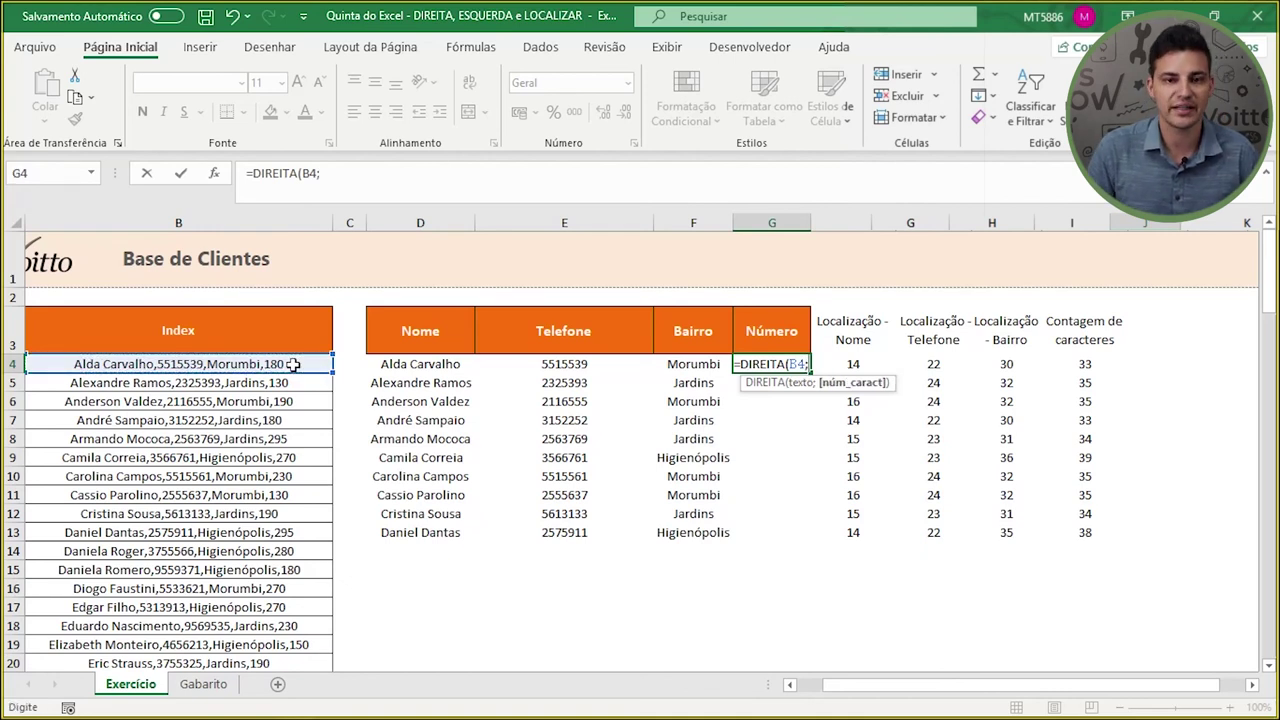
pyautogui.press('BackSpace')
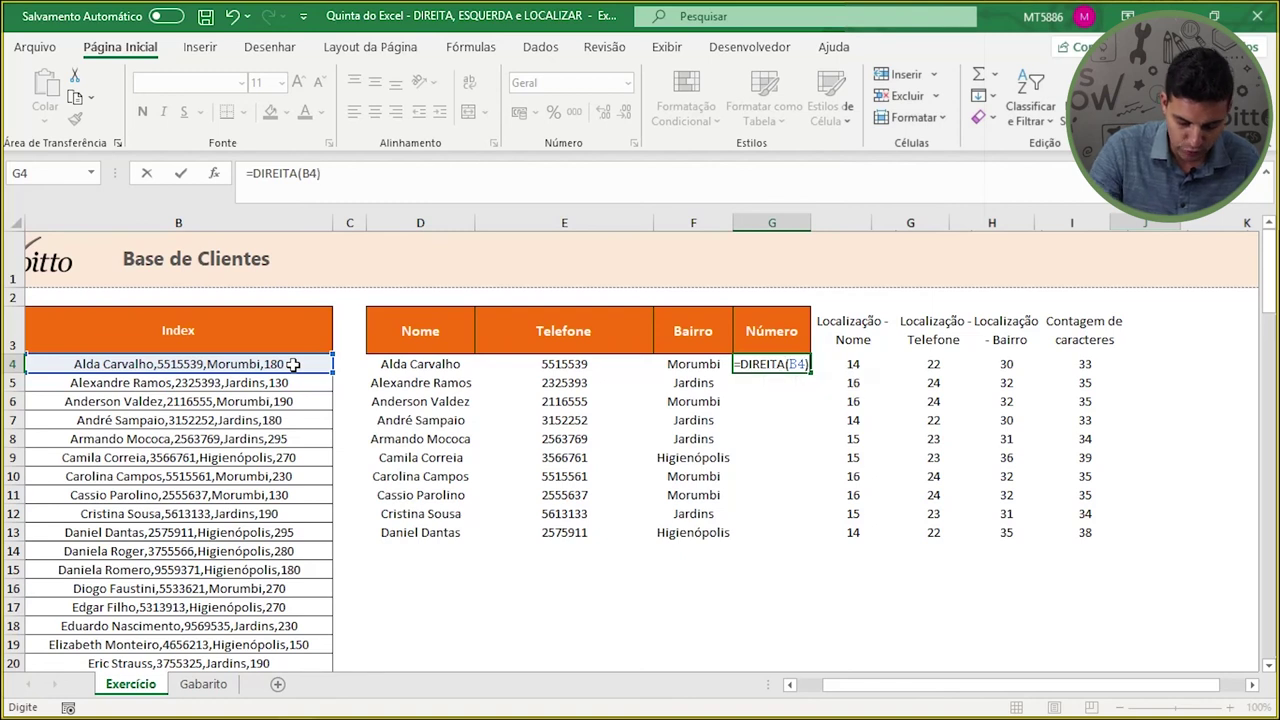
pyautogui.press('Return')
pyautogui.click(758, 360)
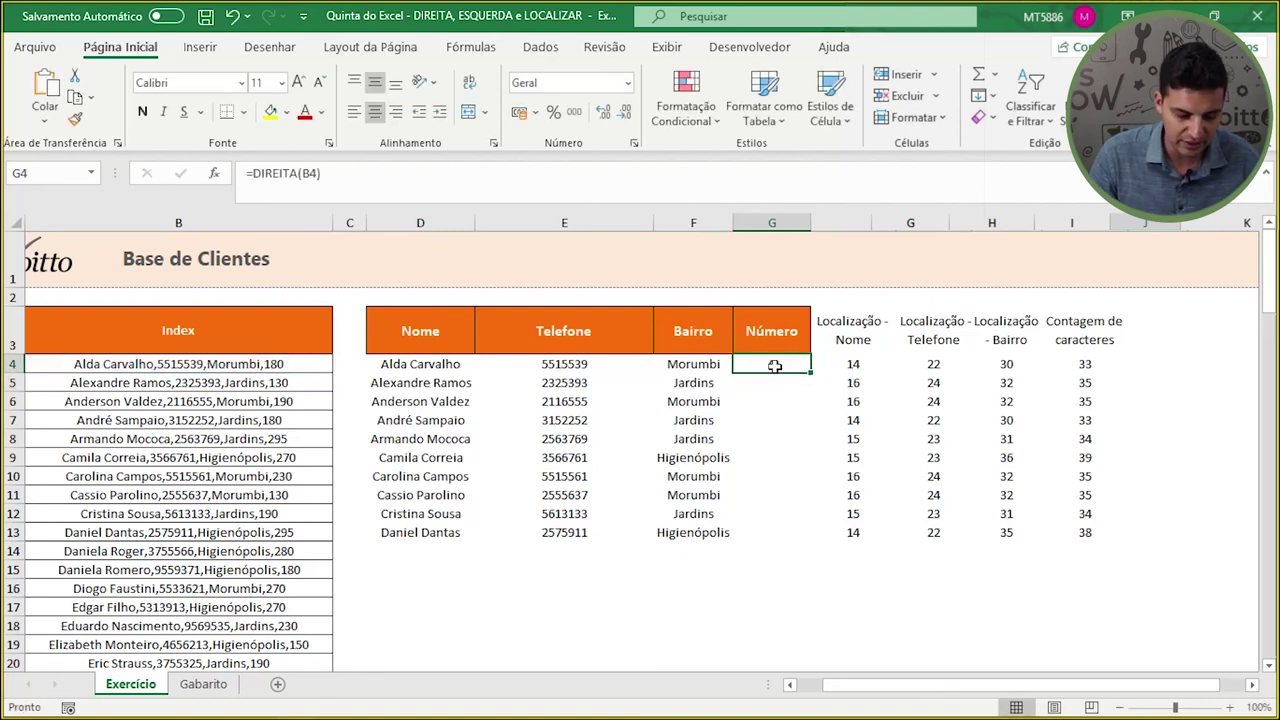
pyautogui.moveTo(810, 373); pyautogui.dragTo(810, 540)
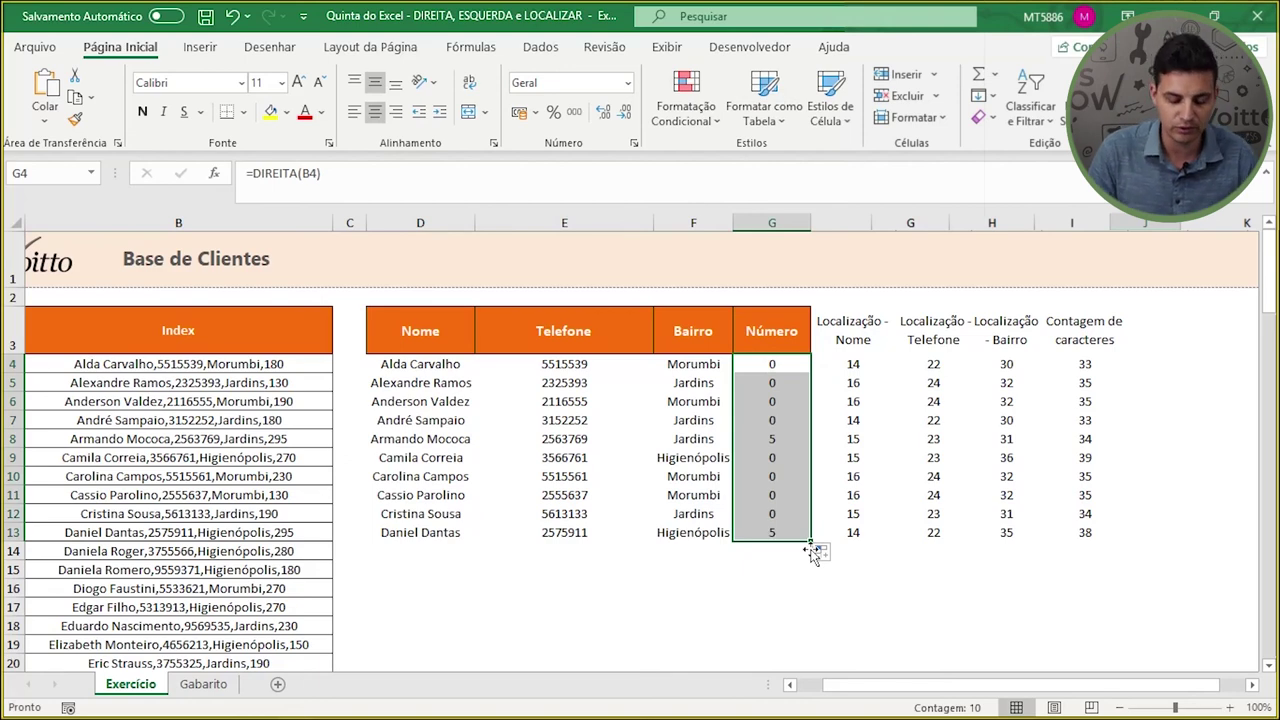
# - Check the trial results, then clear G5 to G13, keeping only G4's formula
pyautogui.click(8, 438)
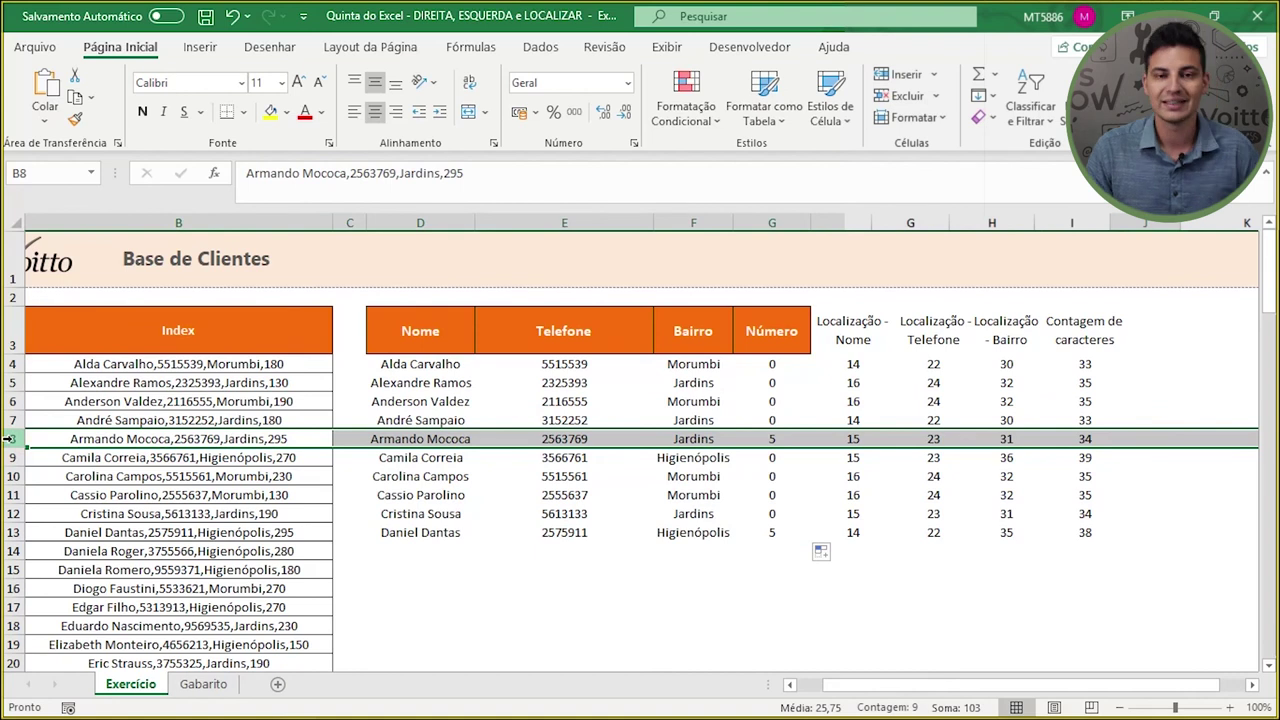
pyautogui.click(786, 437)
pyautogui.click(786, 366)
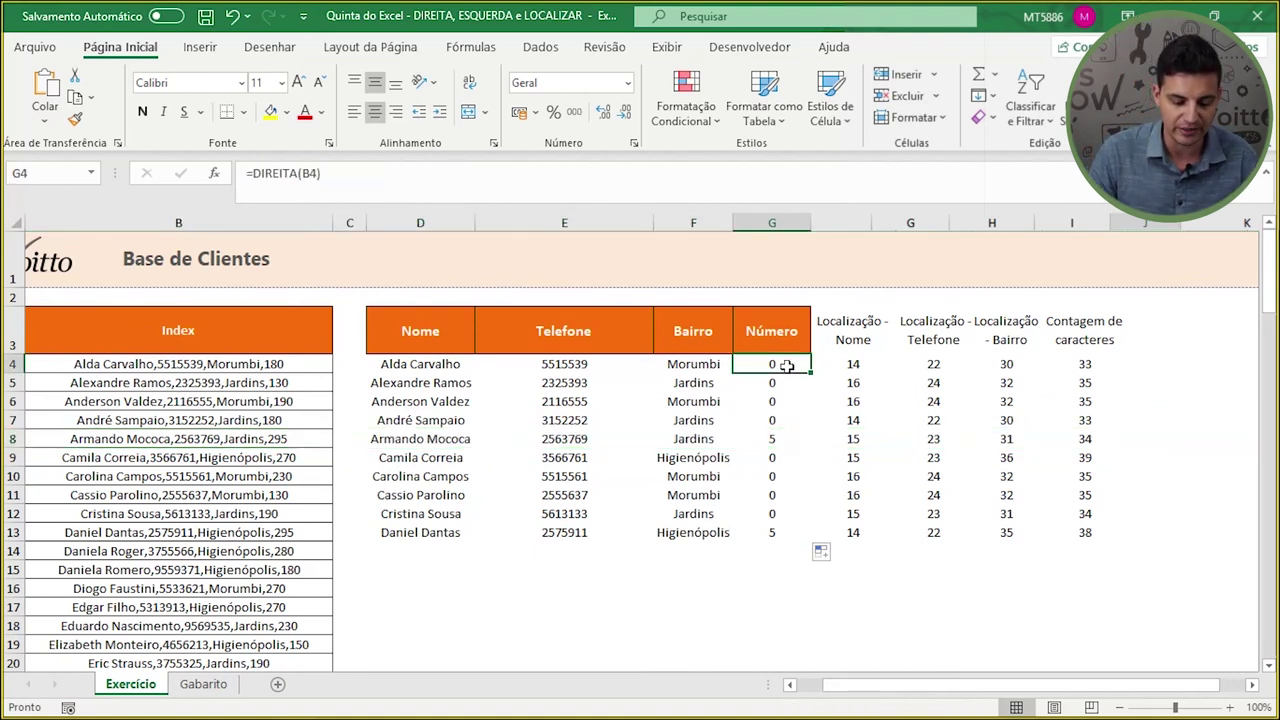
pyautogui.click(760, 418)
pyautogui.moveTo(777, 531); pyautogui.dragTo(767, 378)
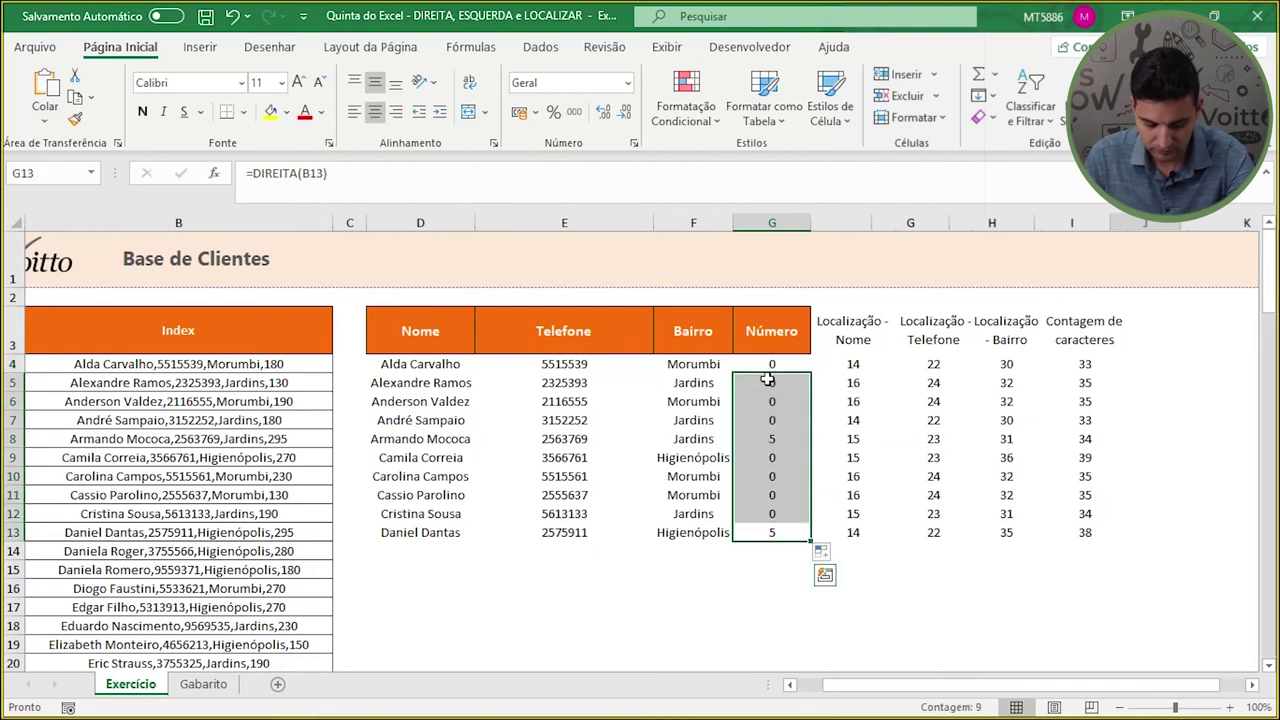
pyautogui.press('BackSpace')
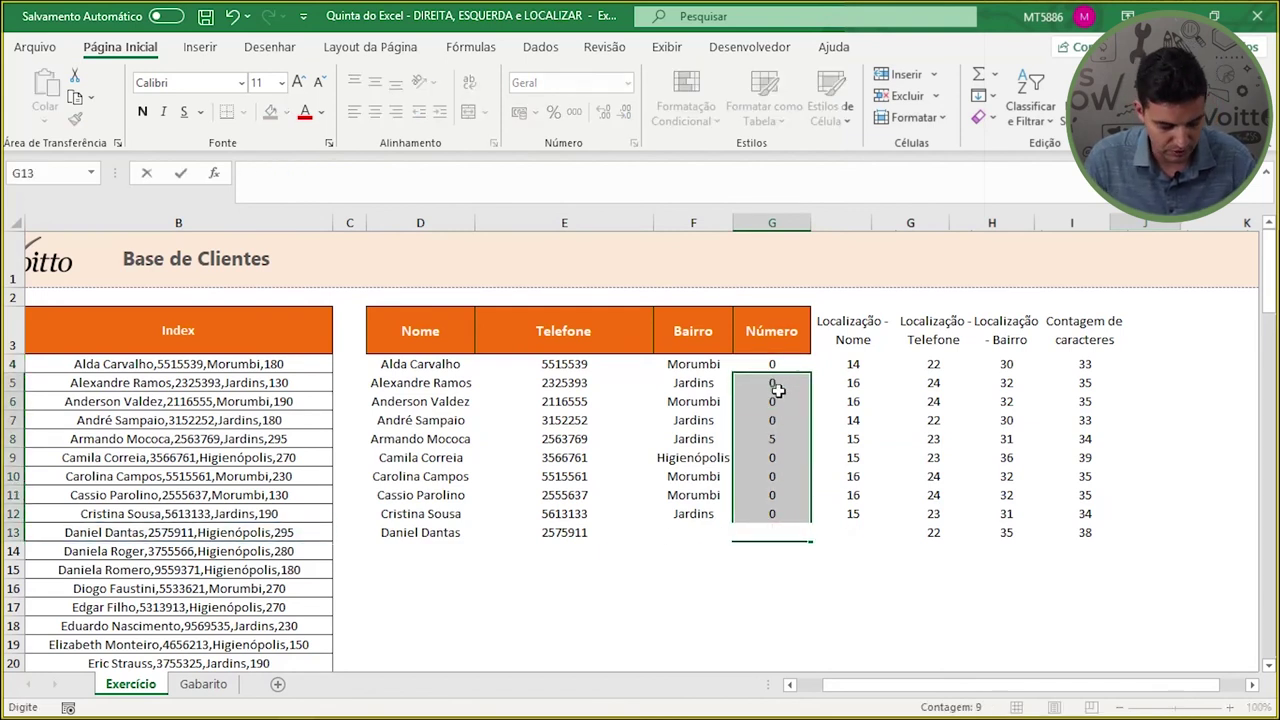
pyautogui.press('Escape')
pyautogui.press('Delete')
pyautogui.click(774, 366)
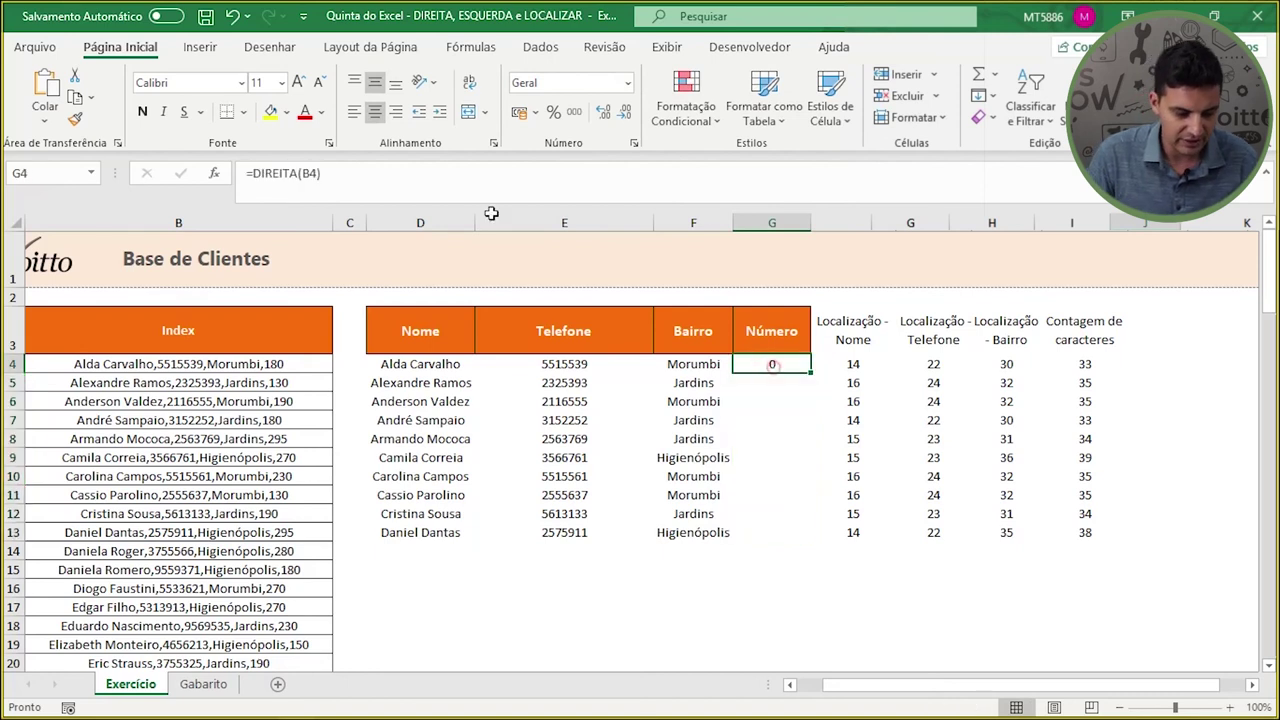
# - Change G4 to =DIREITA(B4;K4-J4), giving 180, and fill it down to G13
pyautogui.click(347, 180)
pyautogui.press('BackSpace')
pyautogui.write(';')
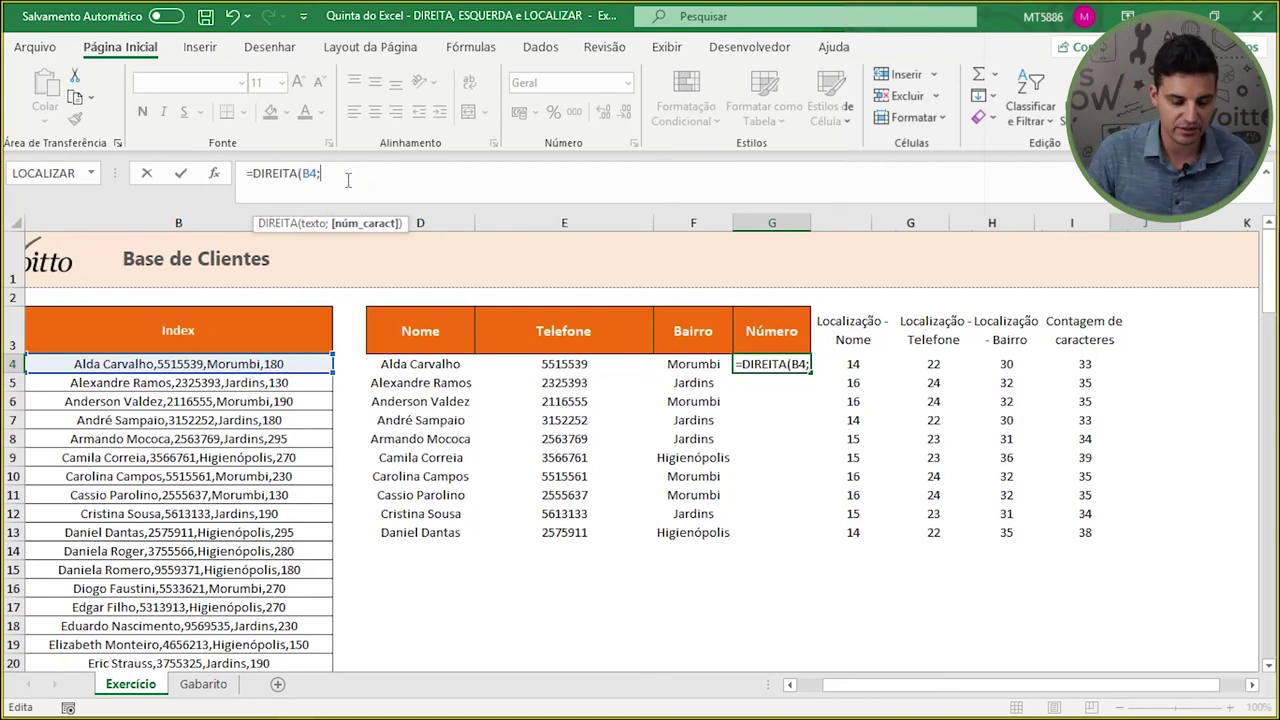
pyautogui.click(1091, 363)
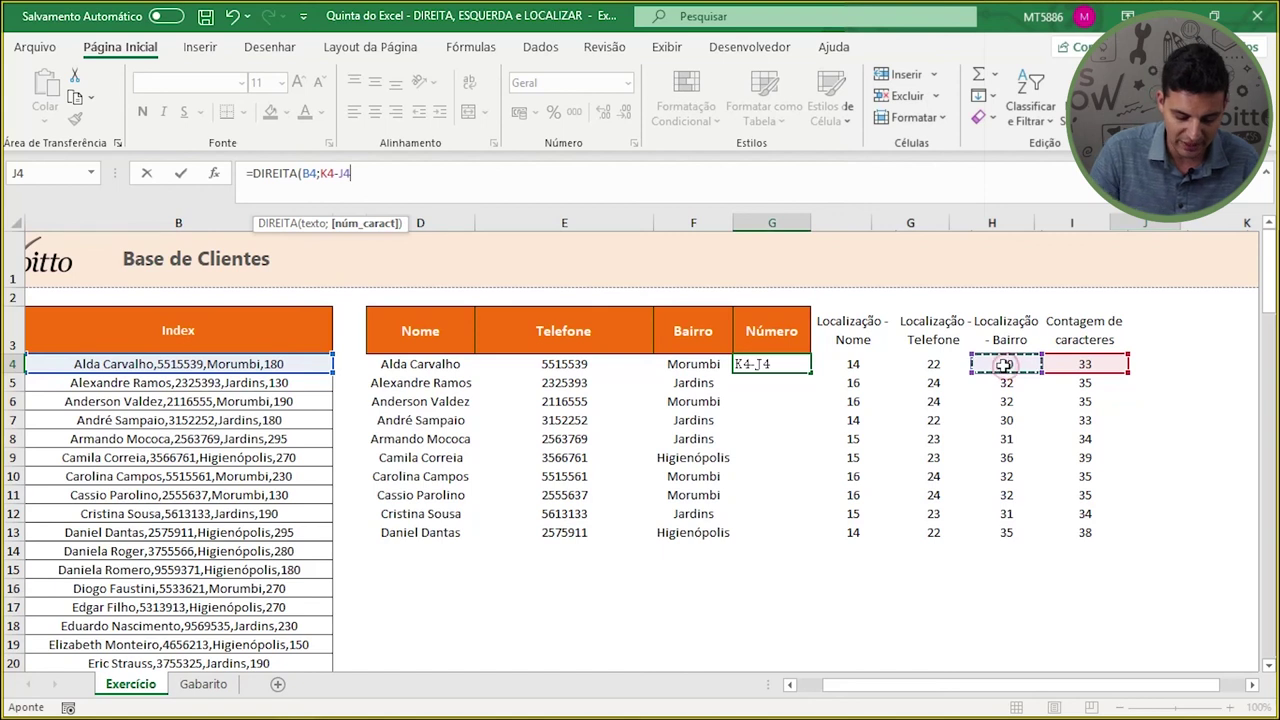
pyautogui.write(')')
pyautogui.press('Return')
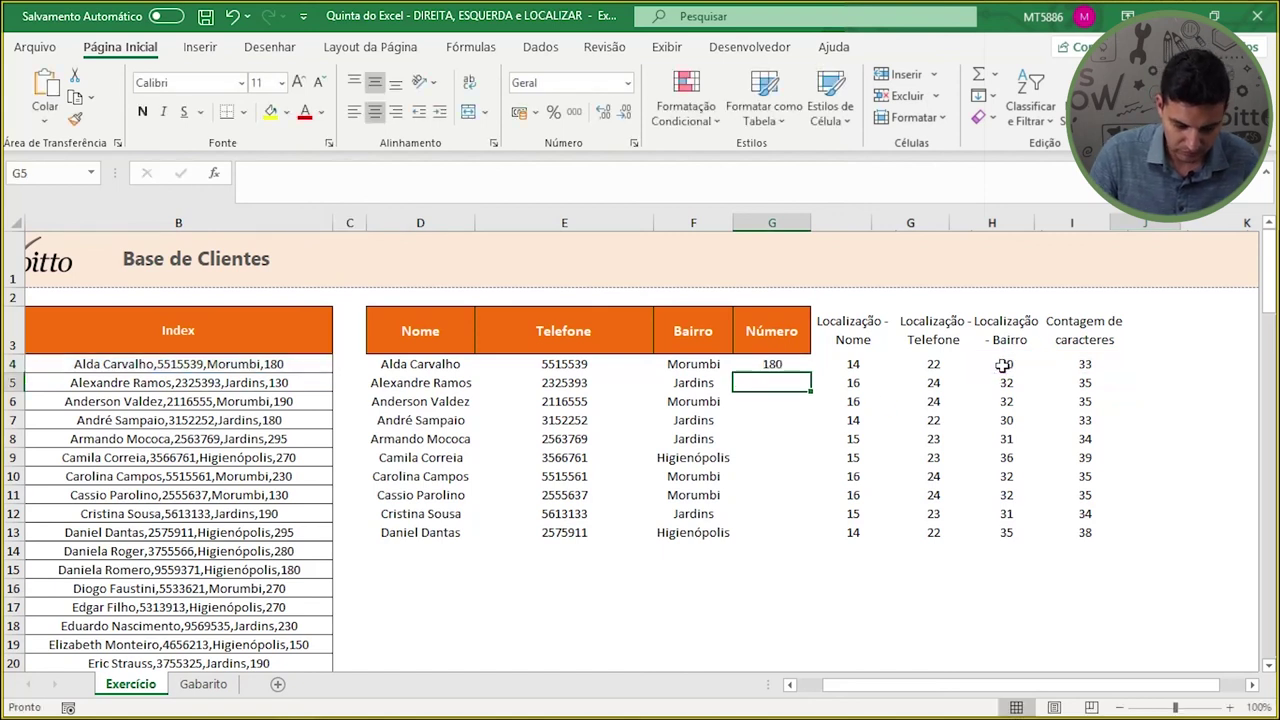
pyautogui.click(783, 360)
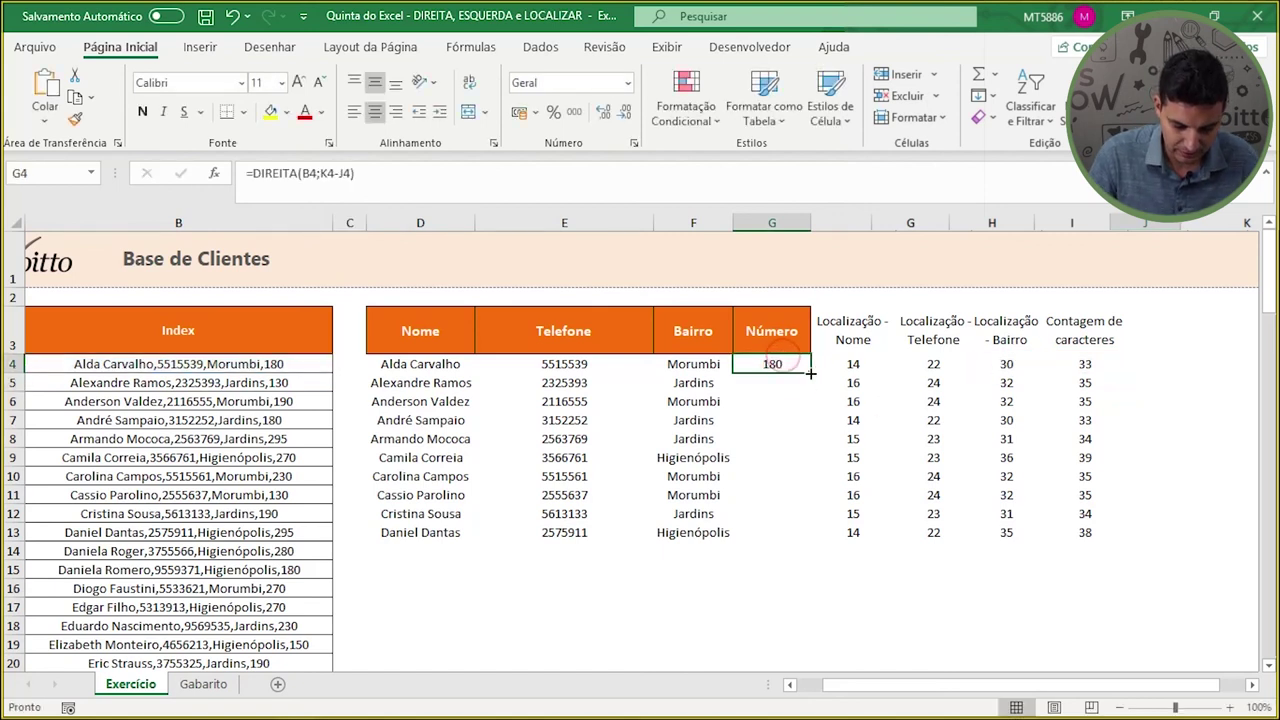
pyautogui.moveTo(810, 373); pyautogui.dragTo(800, 496)
pyautogui.moveTo(793, 547); pyautogui.dragTo(788, 561)
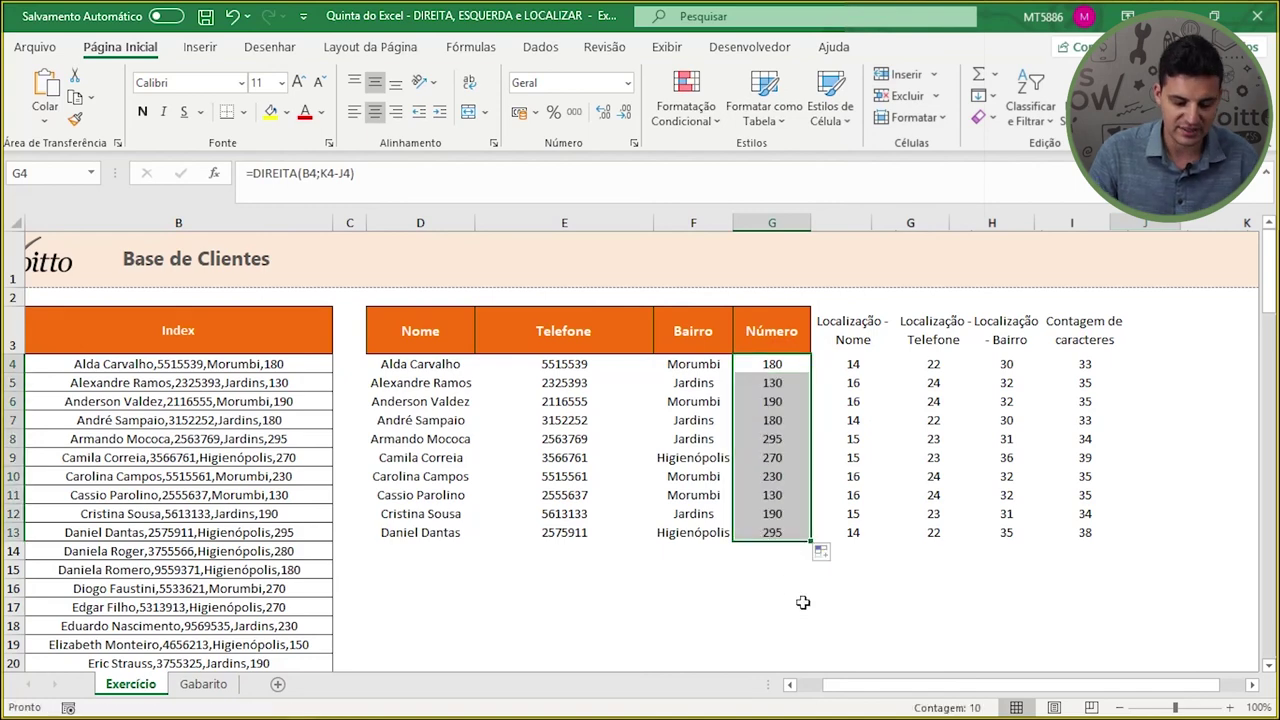
pyautogui.click(770, 606)
pyautogui.click(12, 532)
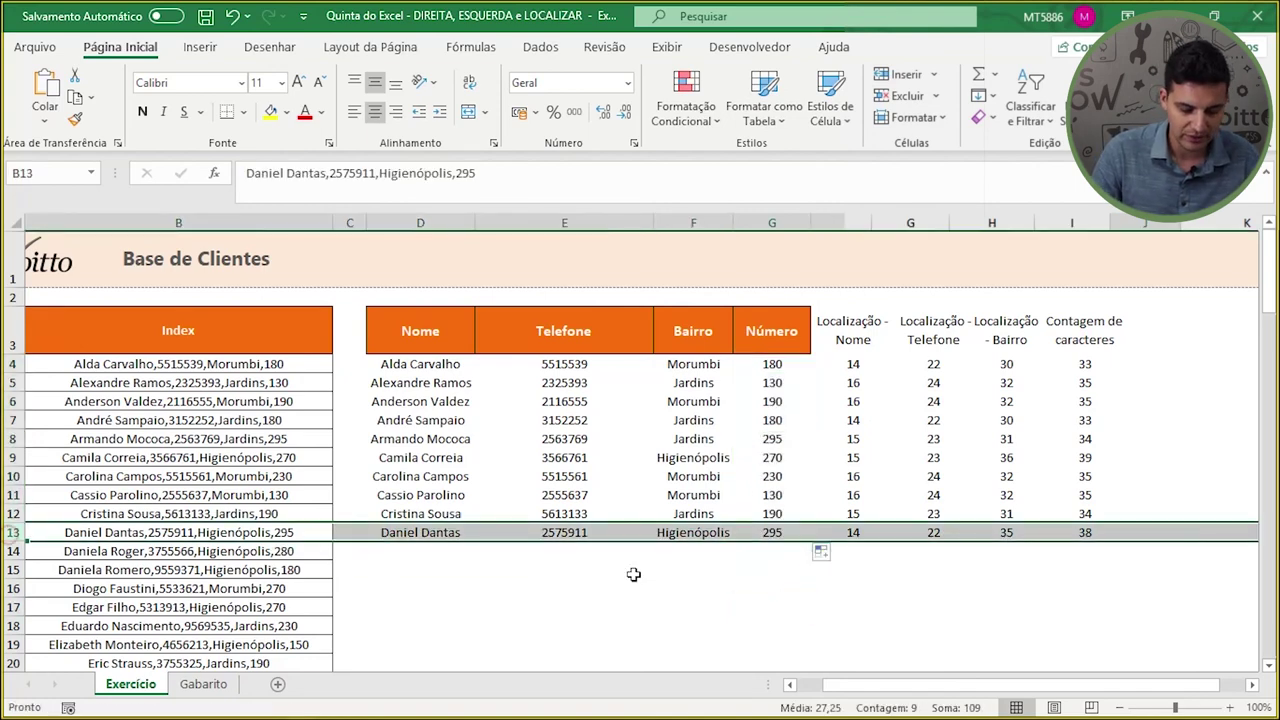
# - Fill row 13's formulas, Nome through Contagem de caracteres, down to row 117
pyautogui.click(632, 570)
pyautogui.moveTo(420, 533); pyautogui.dragTo(1061, 542)
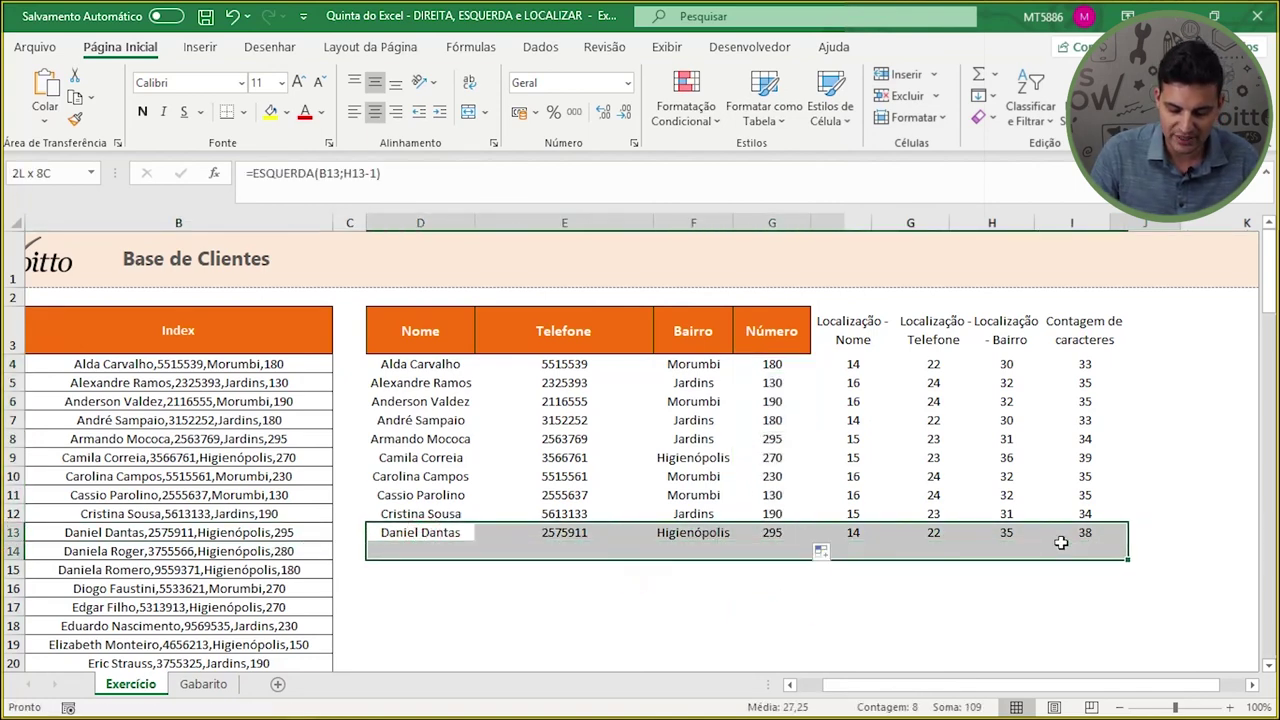
pyautogui.moveTo(447, 532); pyautogui.dragTo(1095, 535)
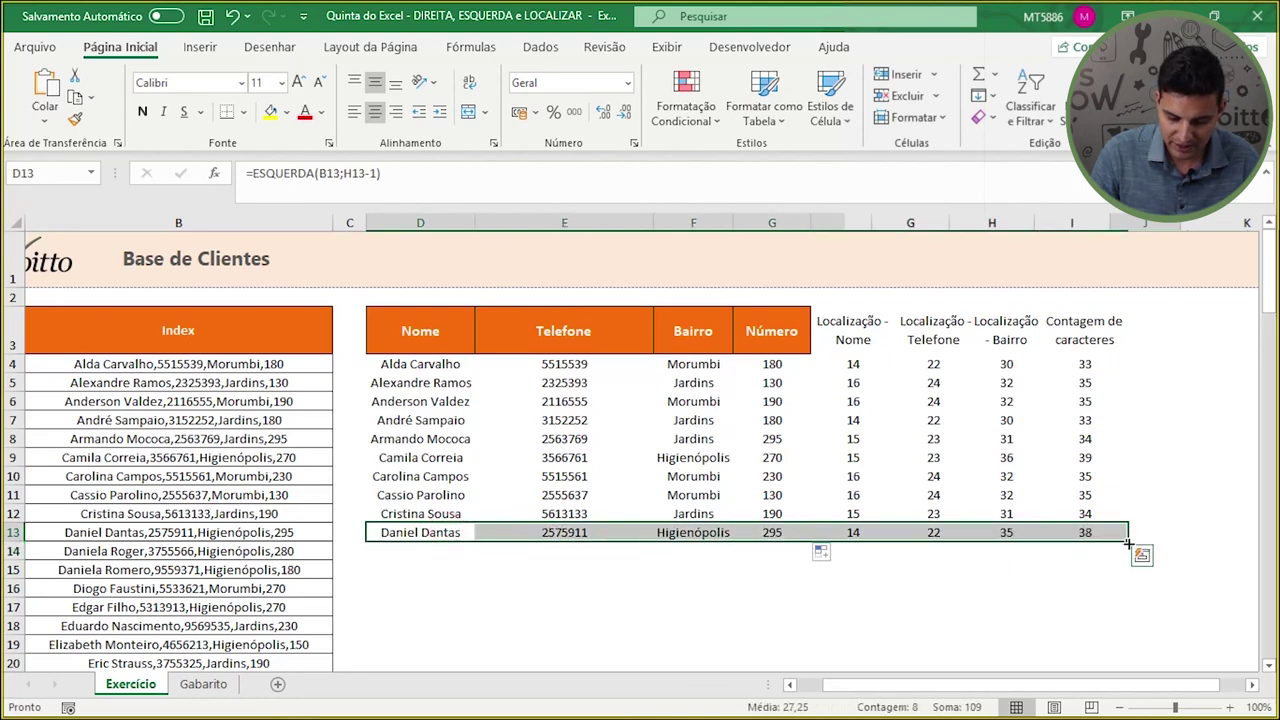
pyautogui.moveTo(1128, 543); pyautogui.dragTo(1118, 712)
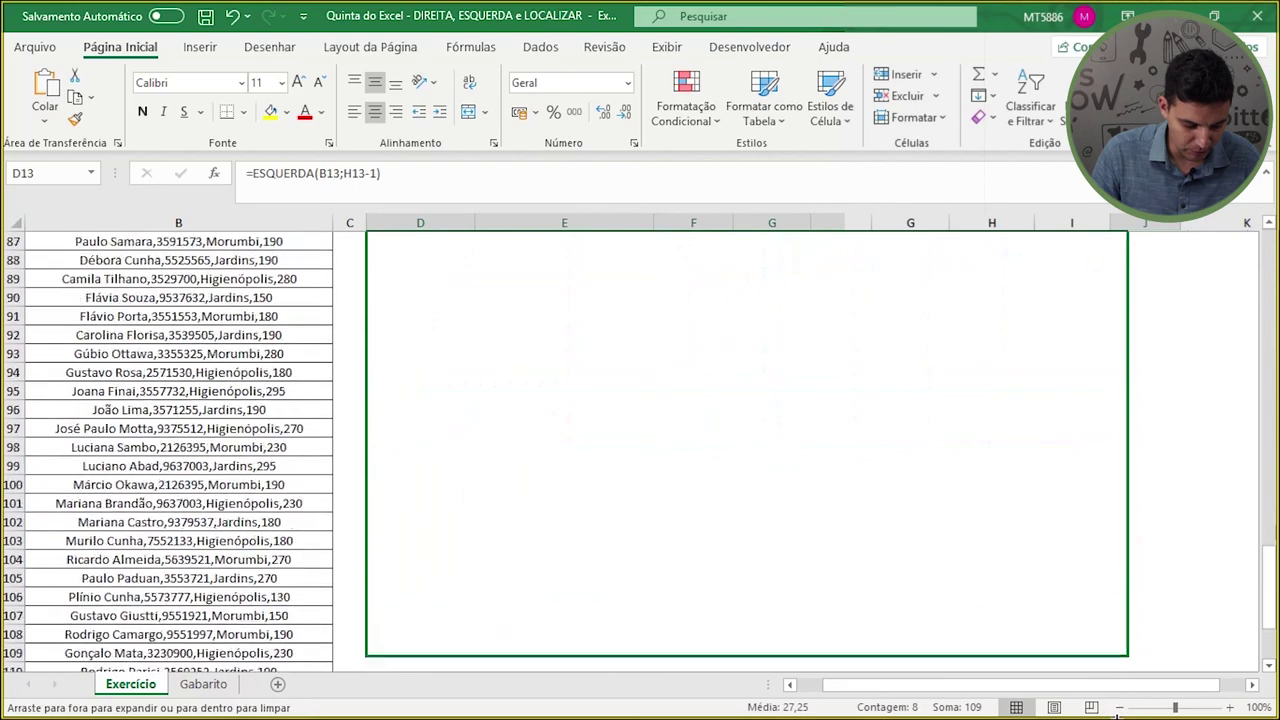
pyautogui.moveTo(1118, 712); pyautogui.dragTo(1118, 632)
pyautogui.scroll(7, 1025, 607)
pyautogui.scroll(10, 1020, 600)
pyautogui.scroll(15, 1010, 585)
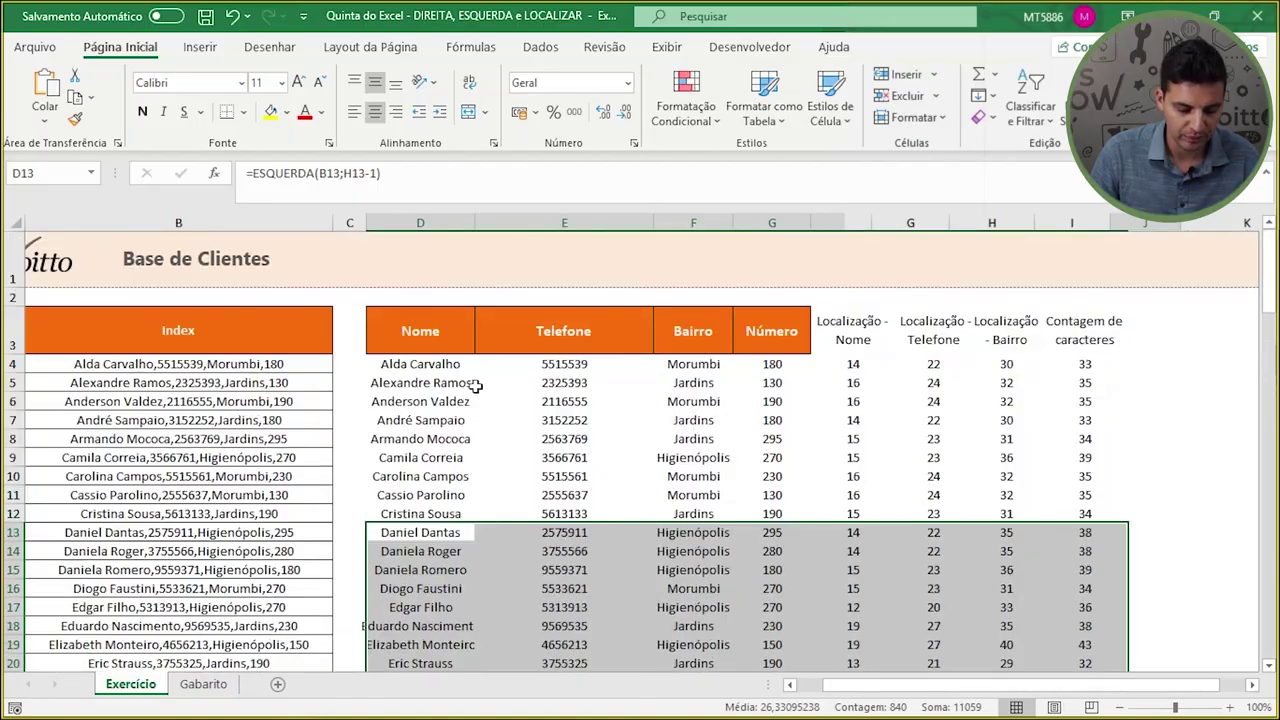